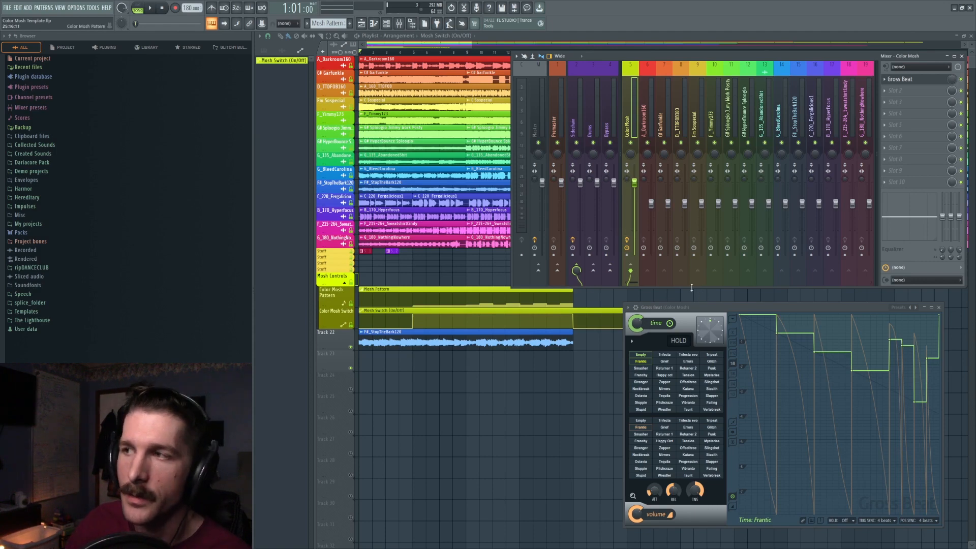
Play the arrangement to audition the Gross Beat mosh effect, with the mixer hidden and the Gross Beat window clear of the mosh clips
left_click(404, 45)
scroll(398, 50, "up", 3)
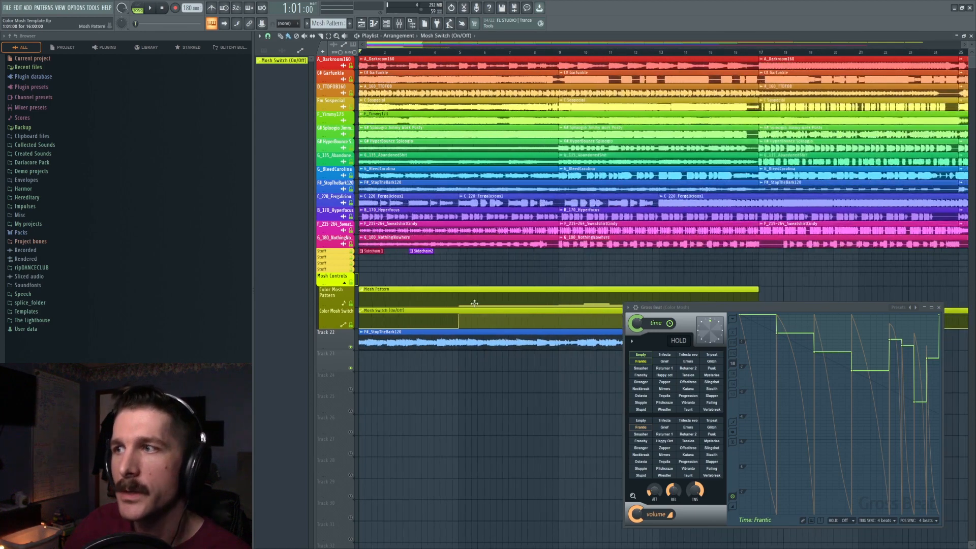
left_click_drag(703, 311, 847, 299)
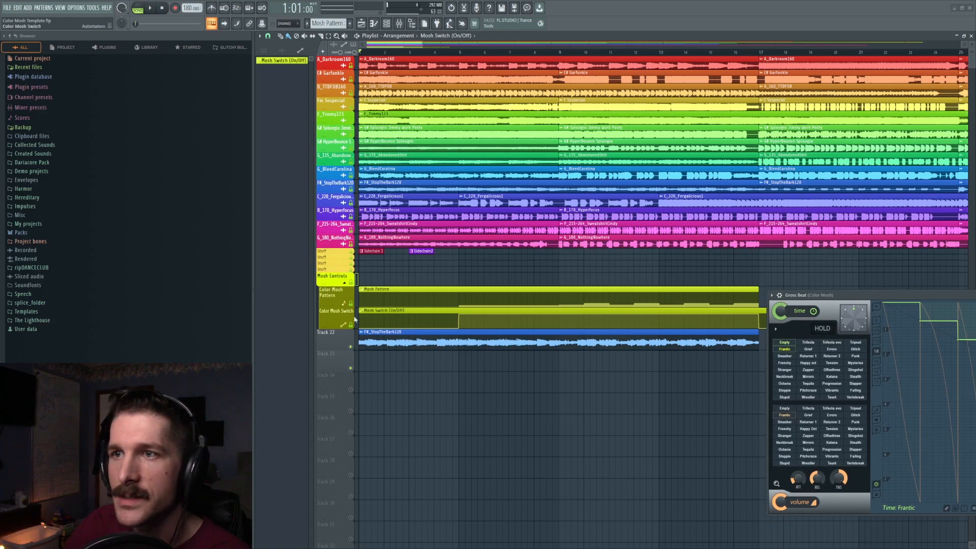
key("space")
left_click_drag(823, 294, 553, 59)
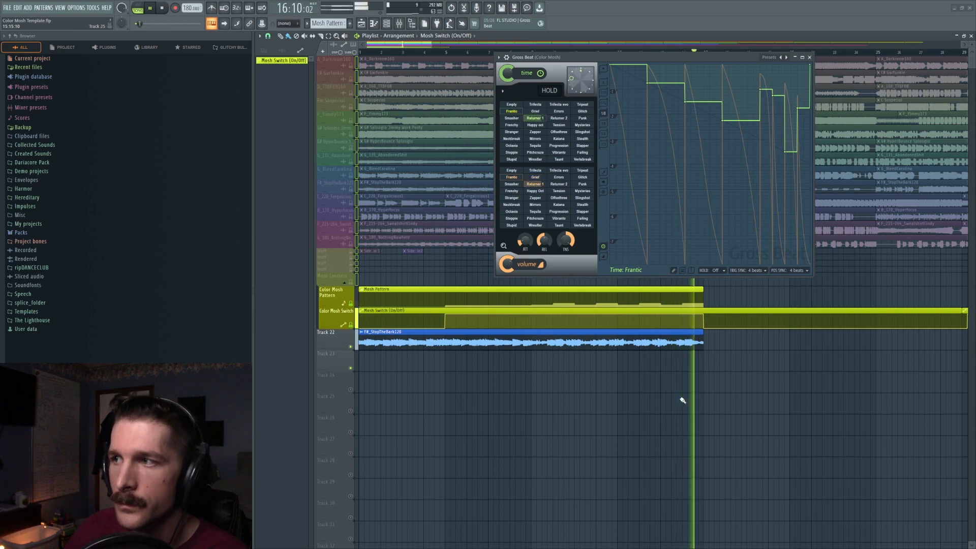
key("space")
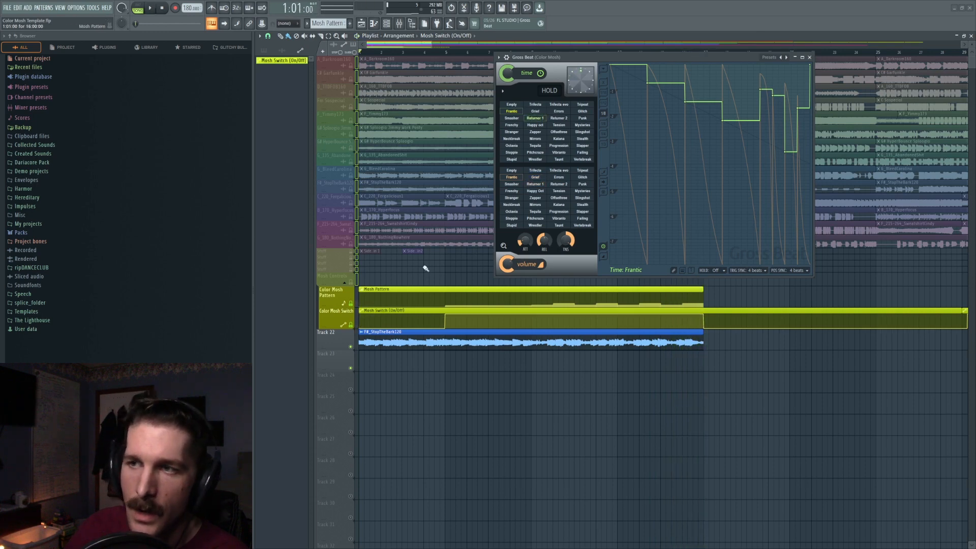
Unmute the coloured sample tracks in the playlist and place the mixer beneath the Gross Beat window
left_click_drag(567, 59, 539, 66)
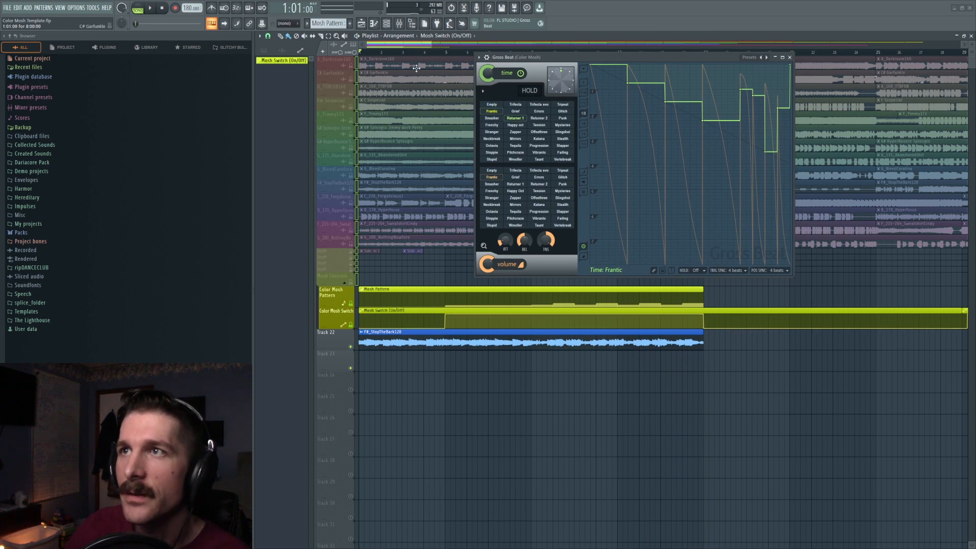
left_click(353, 95)
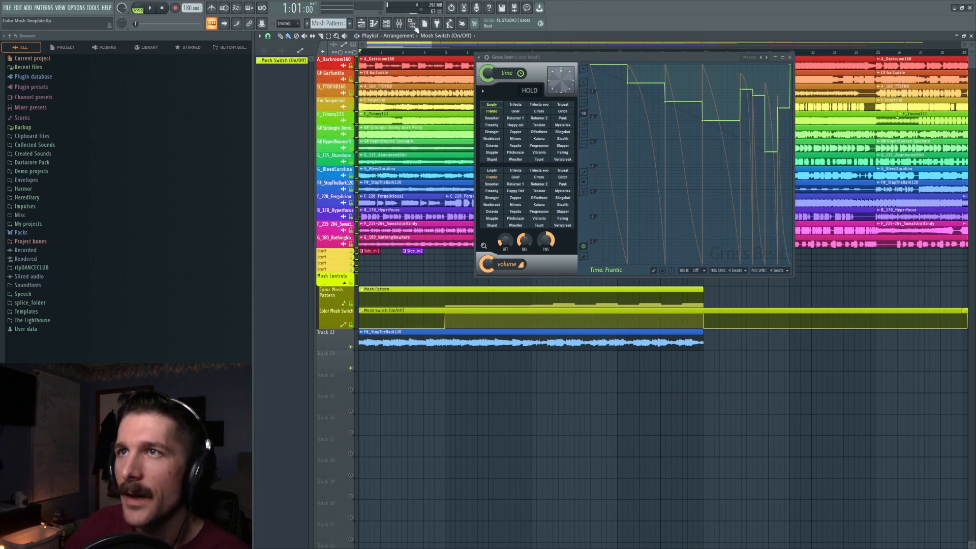
left_click(399, 23)
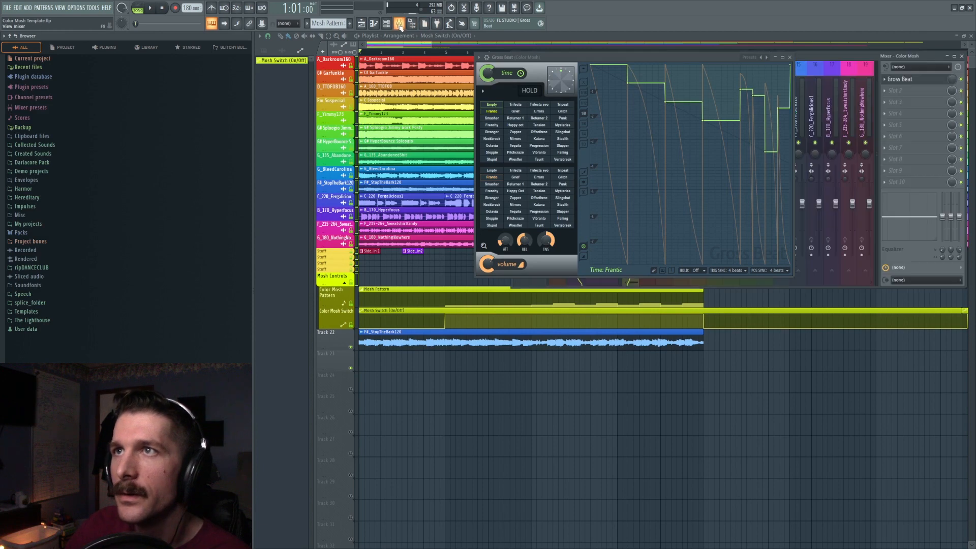
left_click_drag(814, 78, 702, 283)
Examine the routing of the coloured mixer tracks, A_Darkroom160 through G_180_NothingNowhere, into the Color Mosh track
left_click(526, 341)
key("Right")
key("Right")
key("Right")
key("Right")
key("Right")
key("Right")
key("Right")
key("Right")
key("Right")
key("Right")
key("Right")
key("Right")
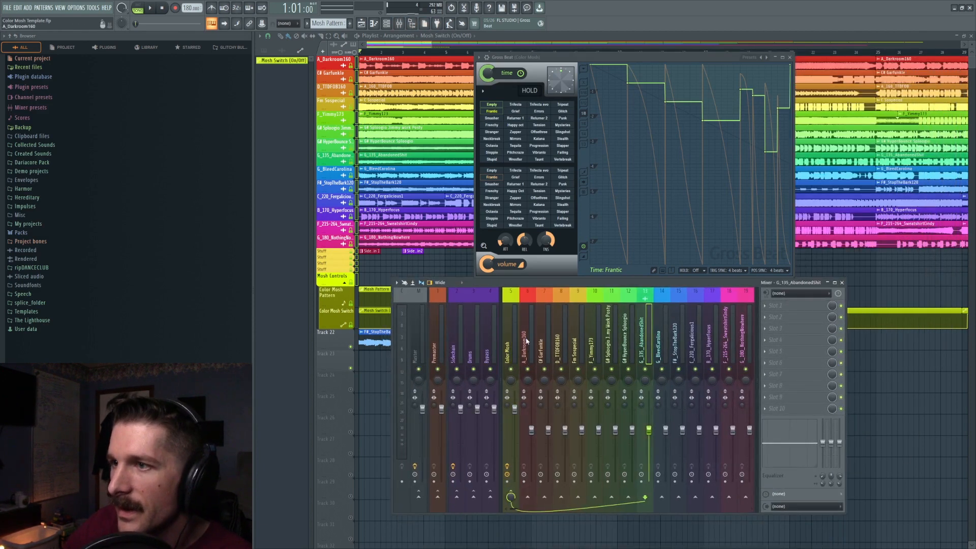
key("Right")
key("Right")
key("Right")
key("Left")
key("Left")
key("Left")
key("Left")
key("Left")
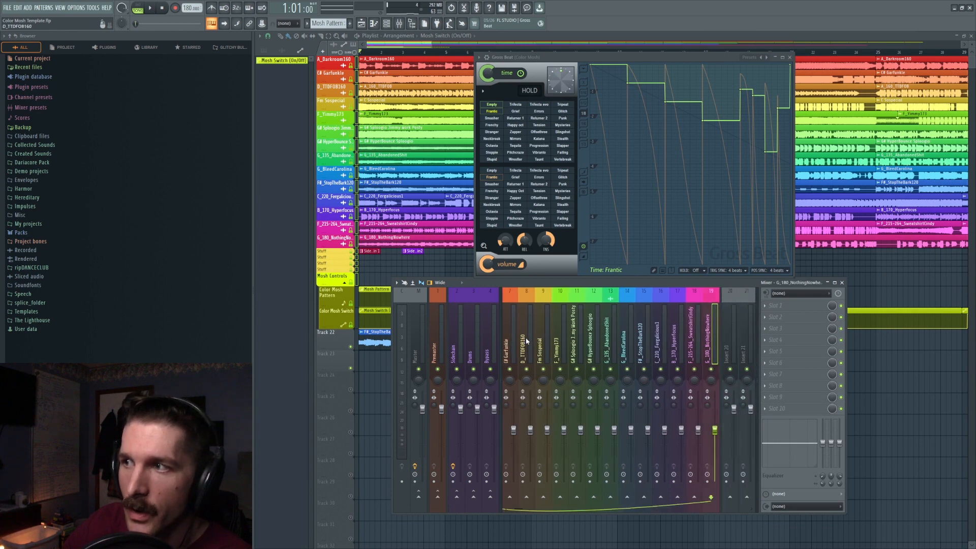
scroll(552, 339, "up", 2)
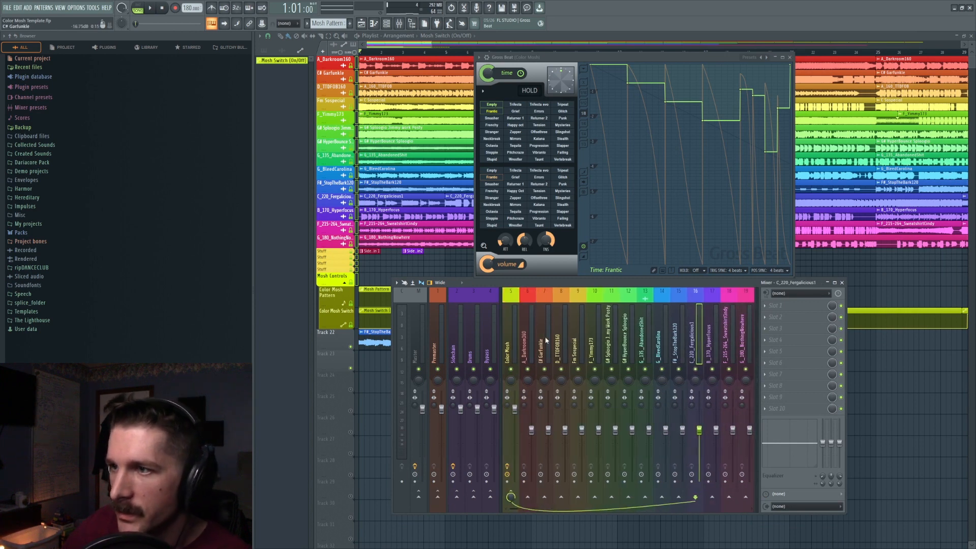
left_click(525, 338)
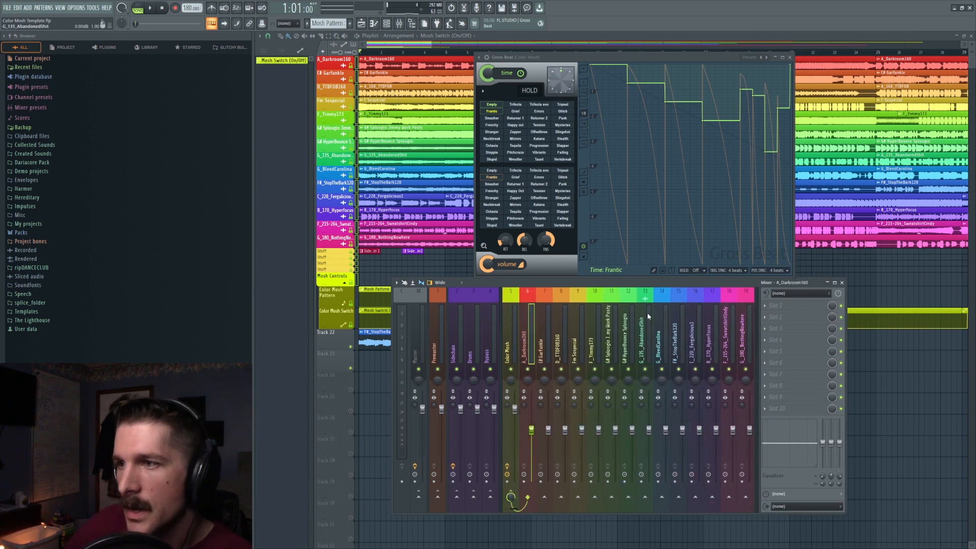
Select the Color Mosh mixer track and show the automation options for the Empty time slot in its Gross Beat effect
left_click(508, 335)
left_click(782, 307)
left_click(789, 311)
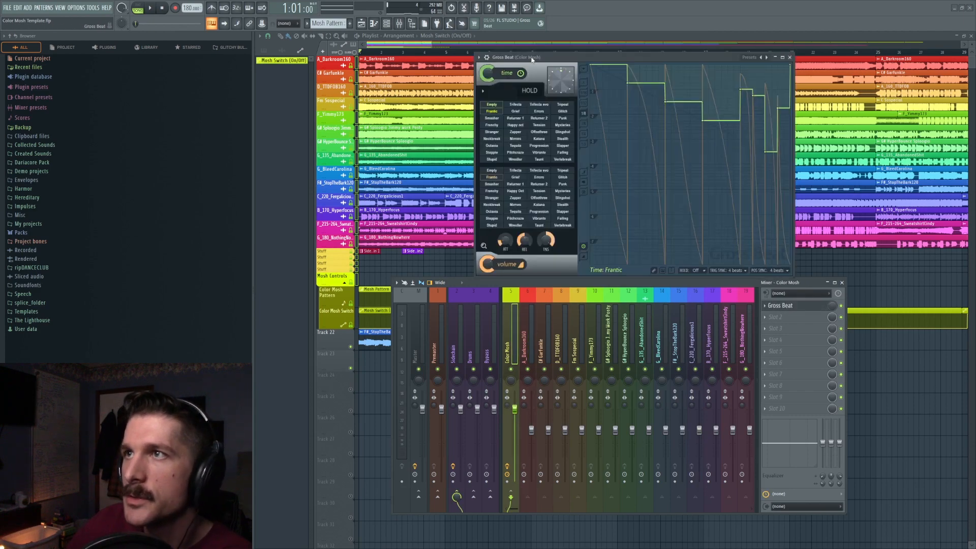
right_click(501, 105)
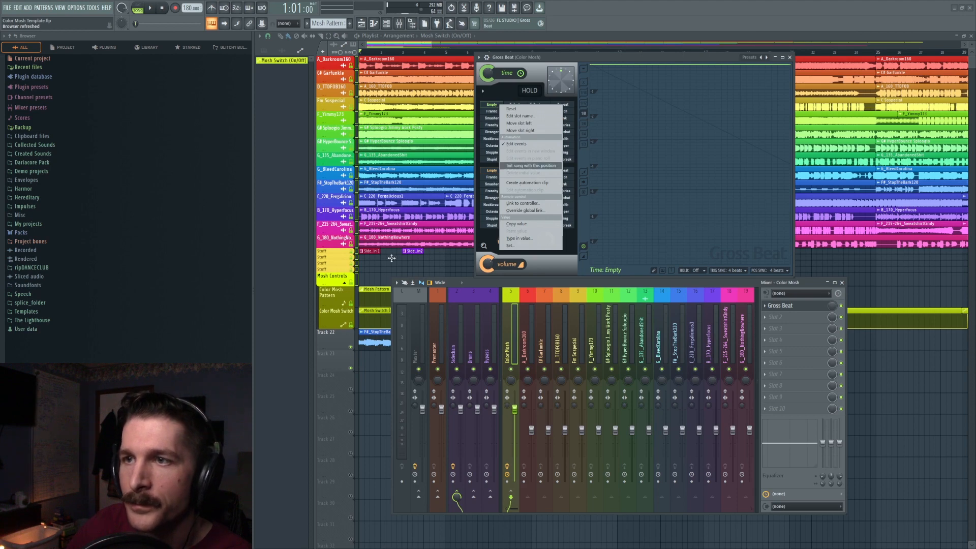
View the Gross Beat time slot events inside the Mosh Pattern clip and return to the playlist
double_click(379, 288)
scroll(427, 55, "down", 2)
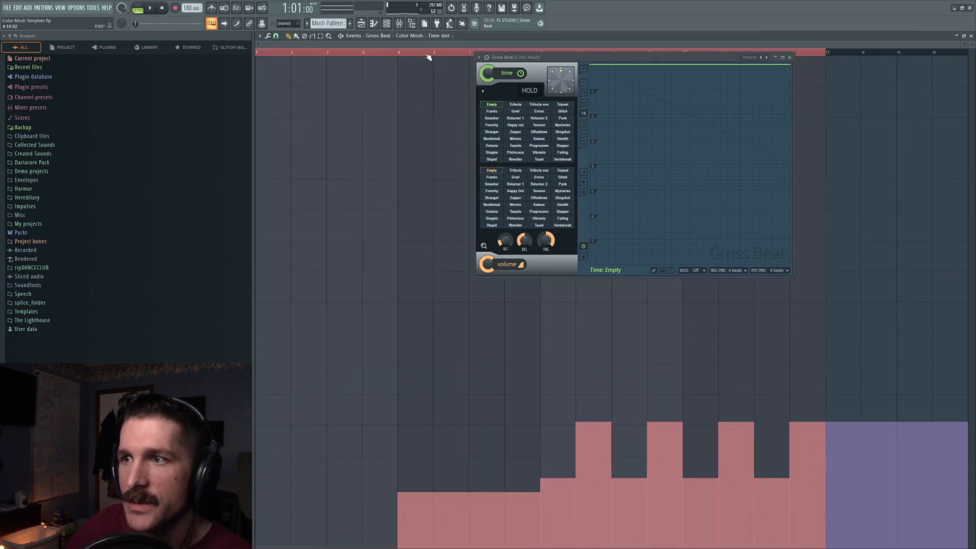
left_click(361, 23)
mouse_move(383, 291)
left_mouse_down()
mouse_move(410, 289)
mouse_move(378, 289)
left_mouse_up()
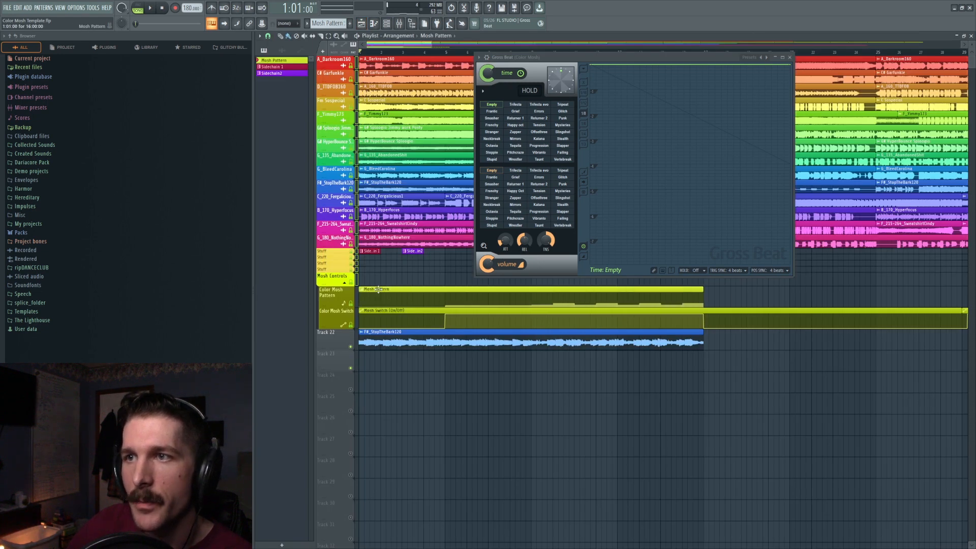
Open the Mosh Pattern clip's time slot events and draw a higher slot value in bar 2, dropping back low from bar 3
double_click(434, 302)
left_click_drag(362, 44, 302, 44)
left_click(276, 390)
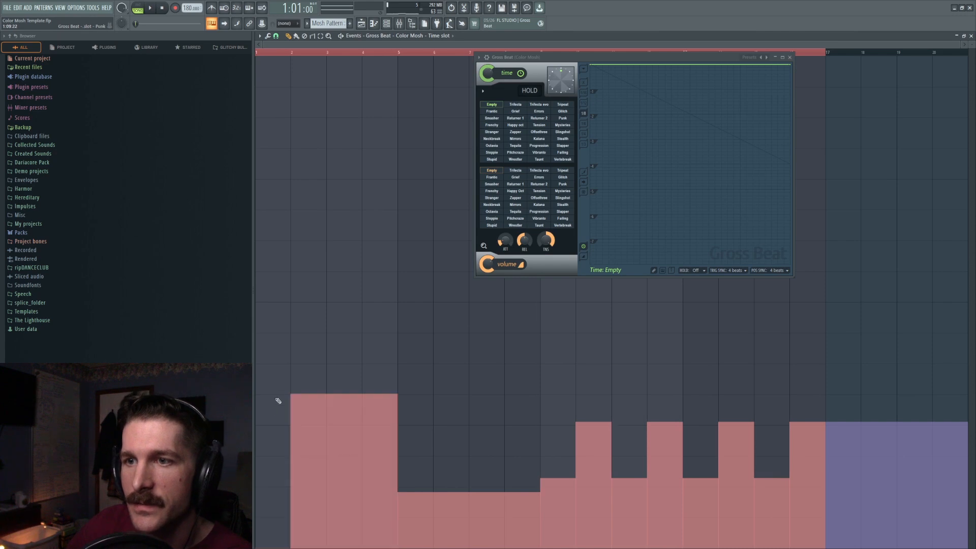
left_click(333, 493)
left_click(331, 215)
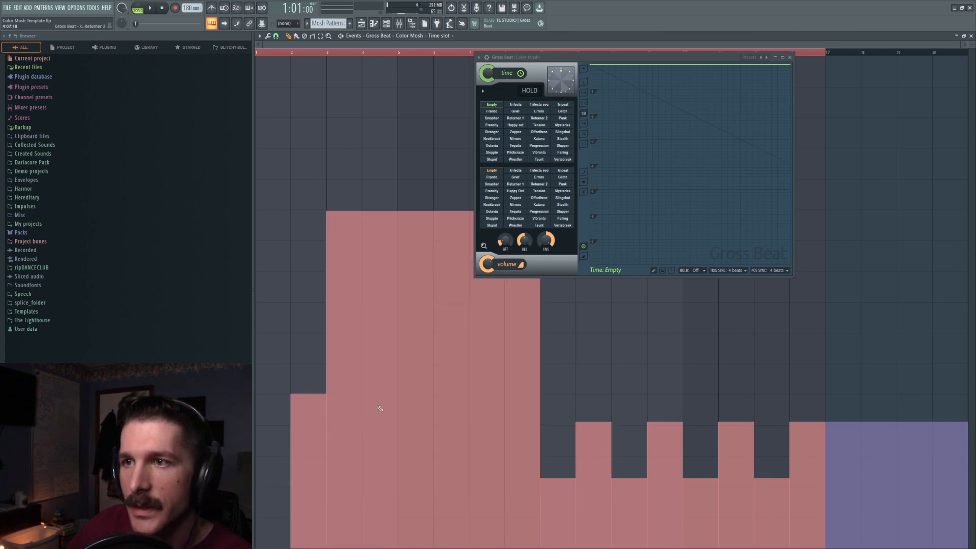
key("ctrl+z")
left_click(360, 296)
key("ctrl+z")
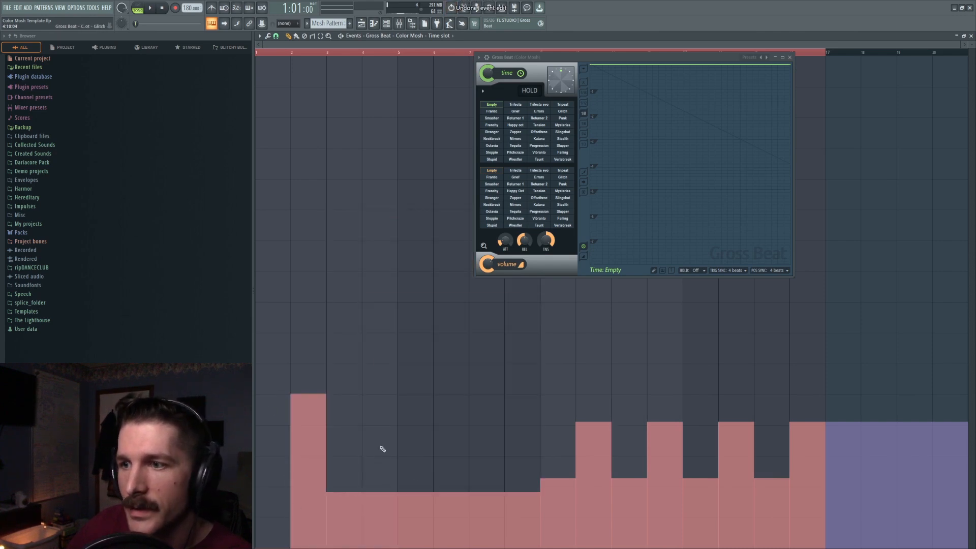
Draw high time slot values in bars 1, 3 and 4 and a low value from bar 5, and return to the playlist
left_click(340, 263)
left_click(373, 467)
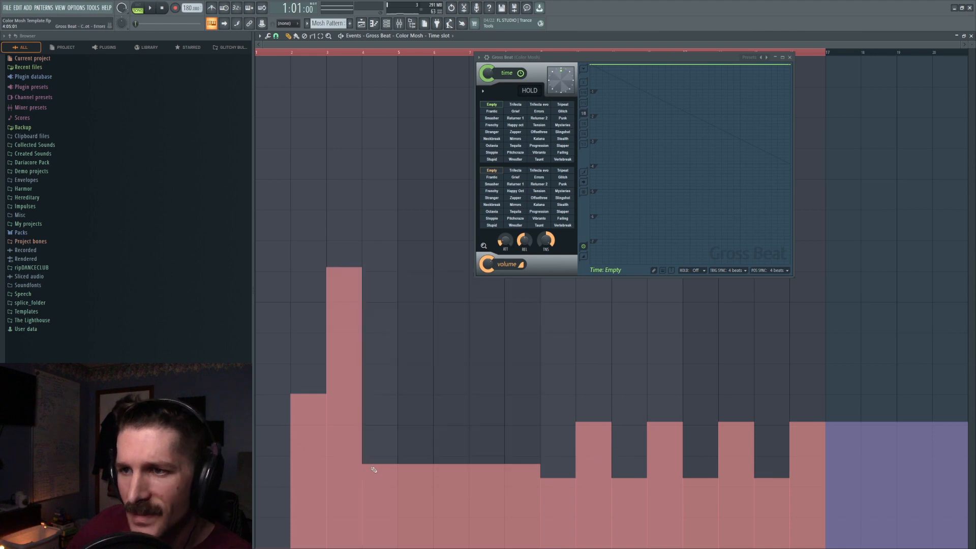
left_click(273, 225)
left_click(363, 129)
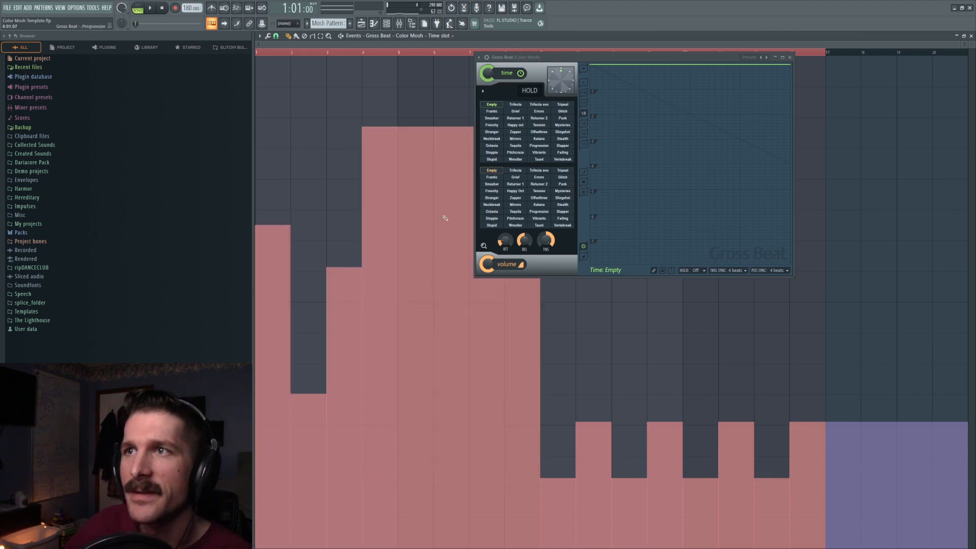
left_click(404, 489)
left_click(404, 506)
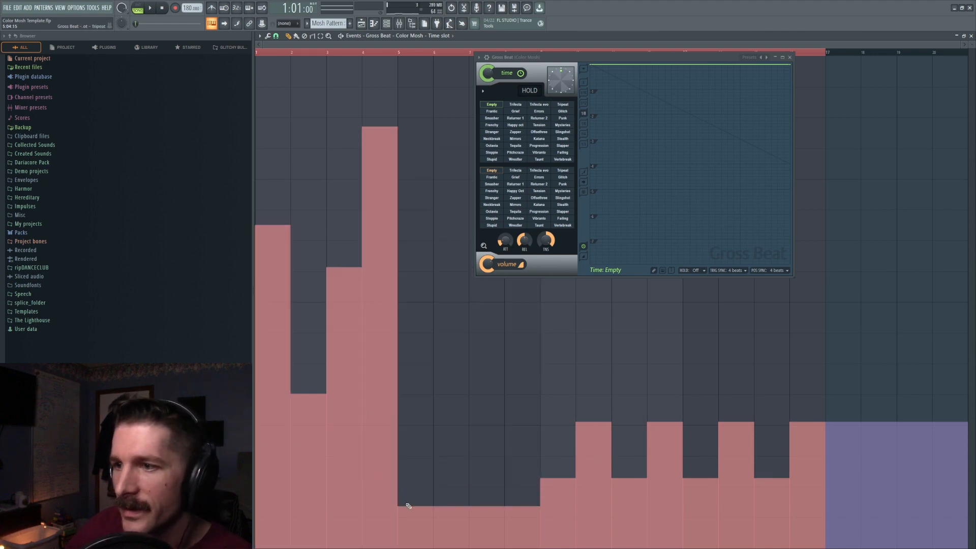
left_click(361, 23)
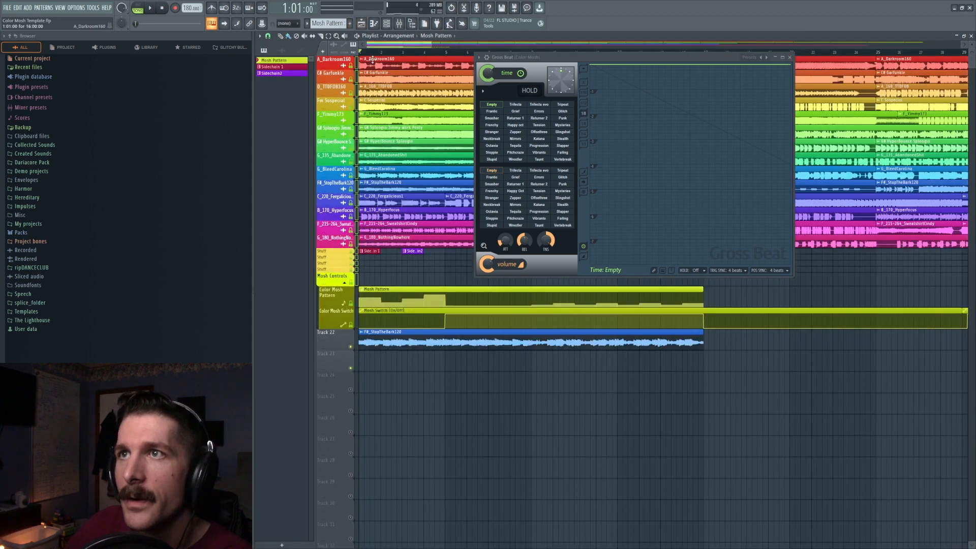
Mute the coloured sample tracks and play the edited Mosh Pattern with the Mosh Switch clip's first point raised to 100%
left_click(355, 249)
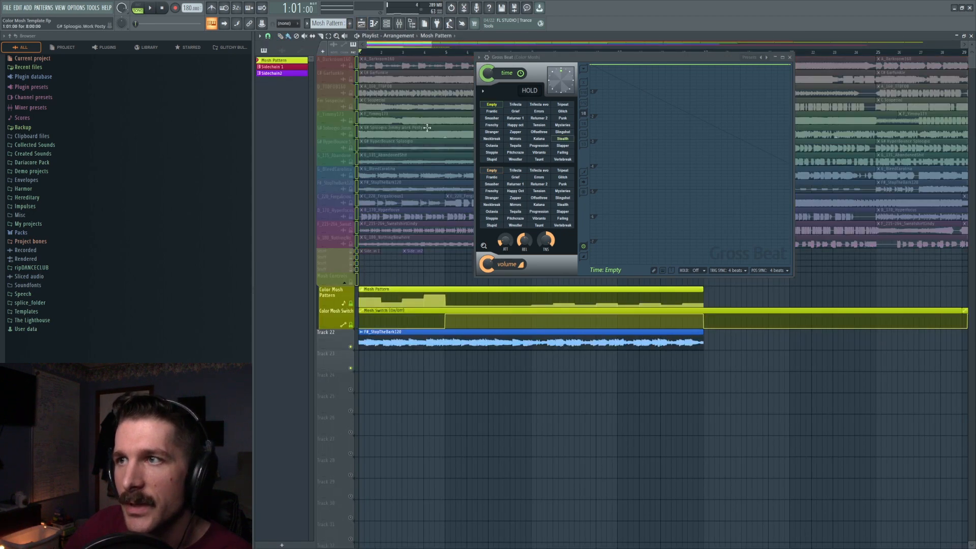
left_click_drag(359, 328, 364, 381)
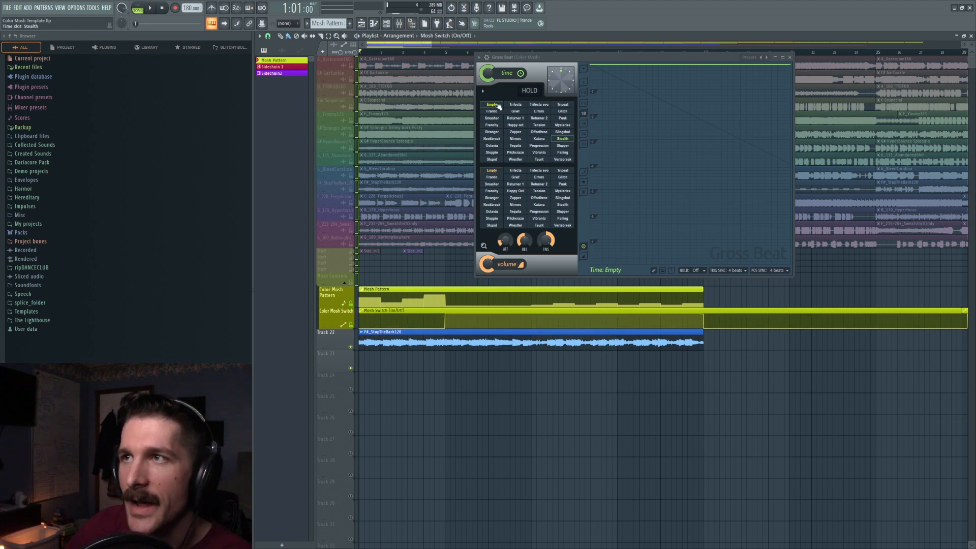
key("space")
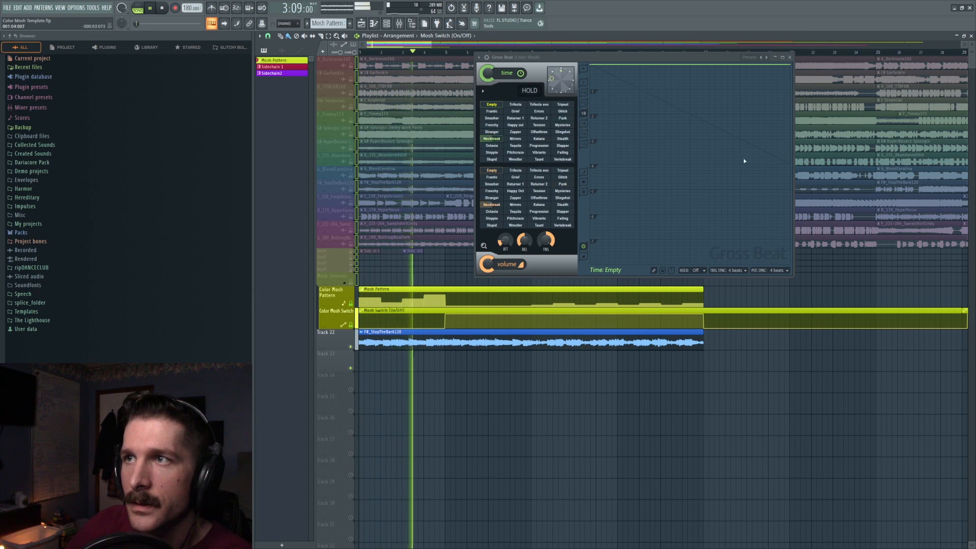
key("space")
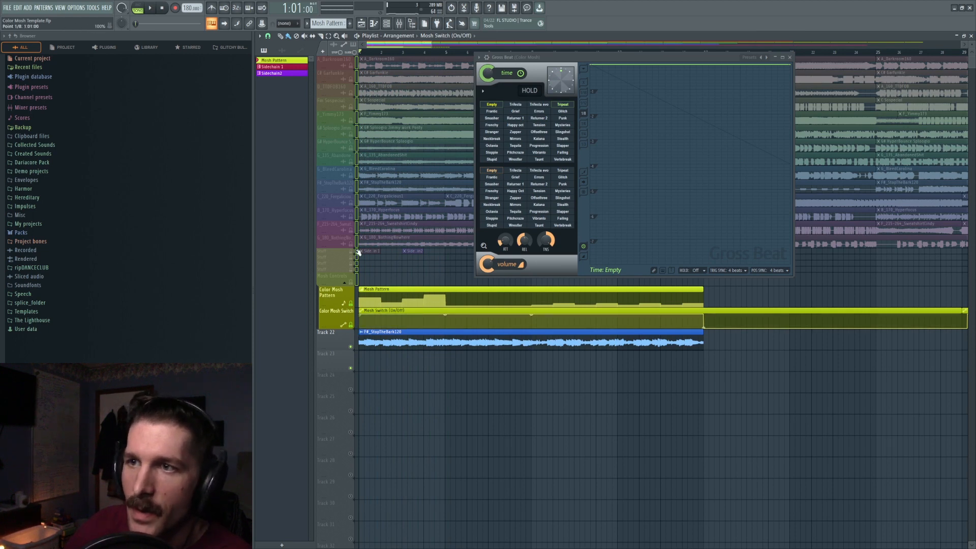
Bring up Gross Beat's mix level automation from the Color Mosh mixer track and lower the Mosh Switch clip's first point to off
left_click(399, 23)
right_click(831, 305)
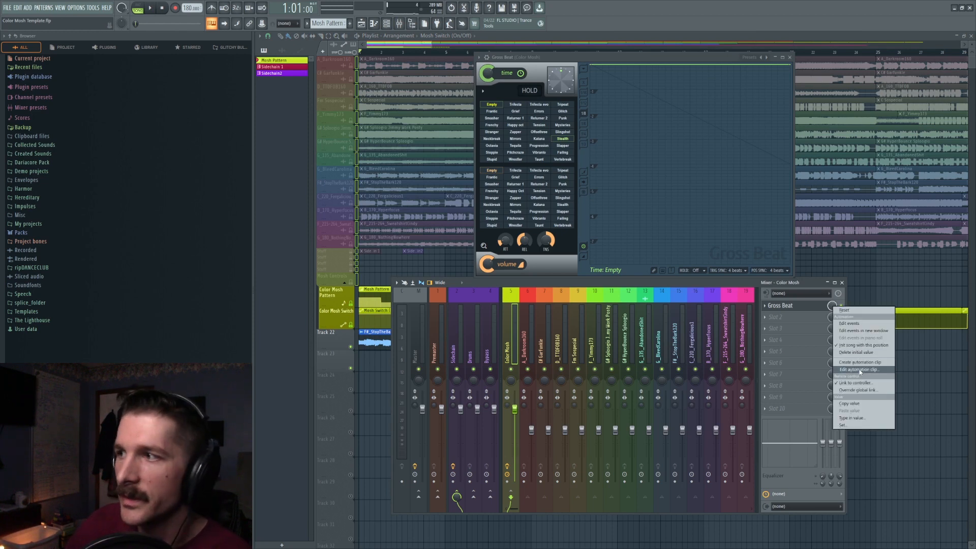
left_click(818, 304)
right_click(832, 307)
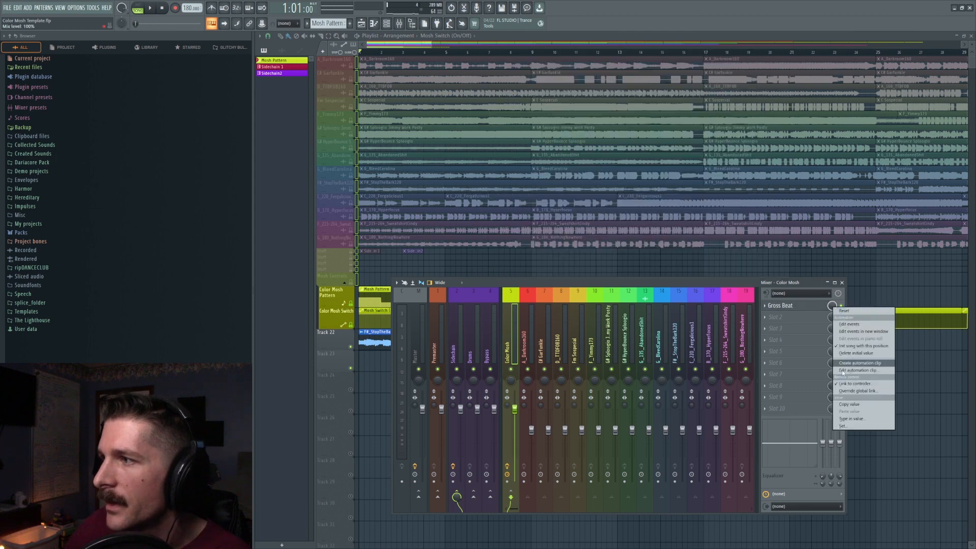
left_click(856, 364)
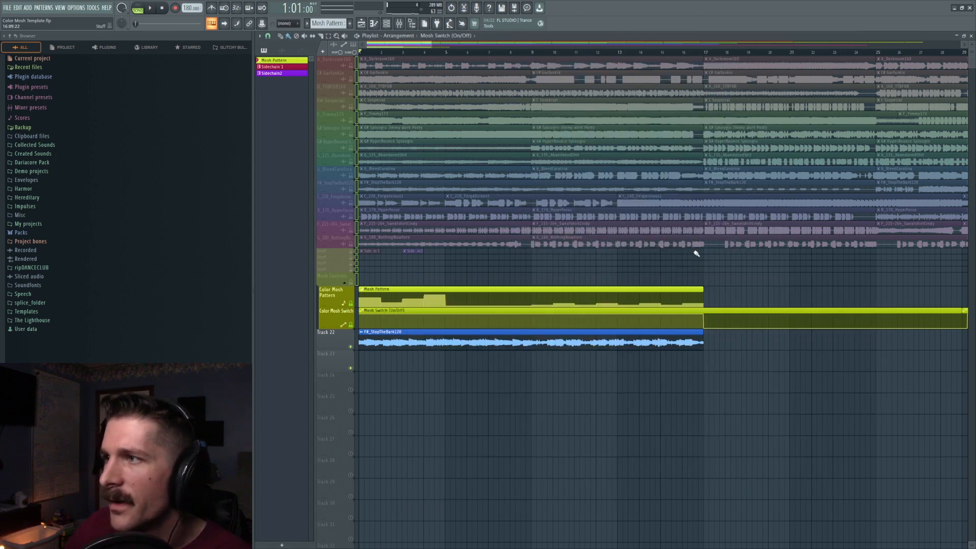
left_click_drag(359, 314, 353, 368)
Set the mapping formula linking Gross Beat's mix level to Mosh Switch (On/Off) to Switch, and hide the mixer
left_click(399, 23)
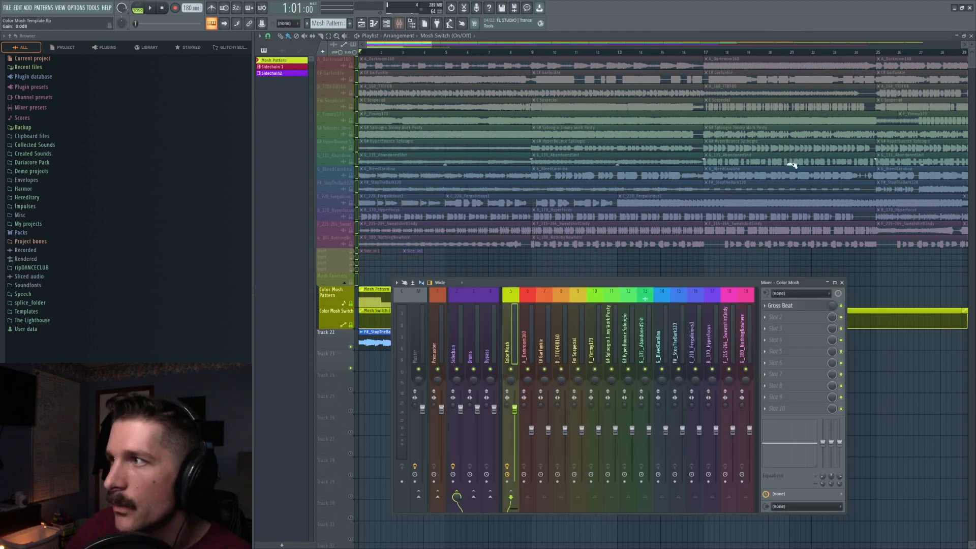
right_click(831, 306)
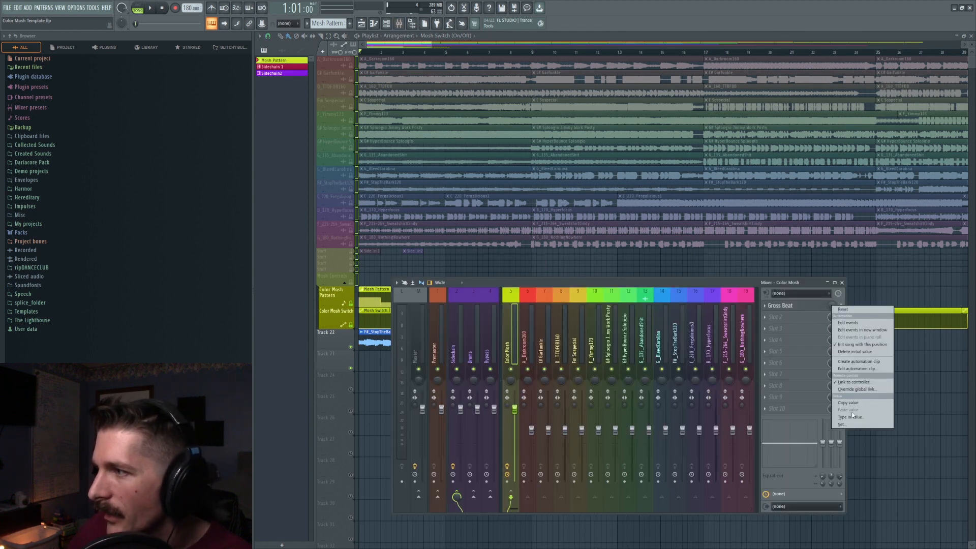
left_click(851, 383)
left_click(535, 305)
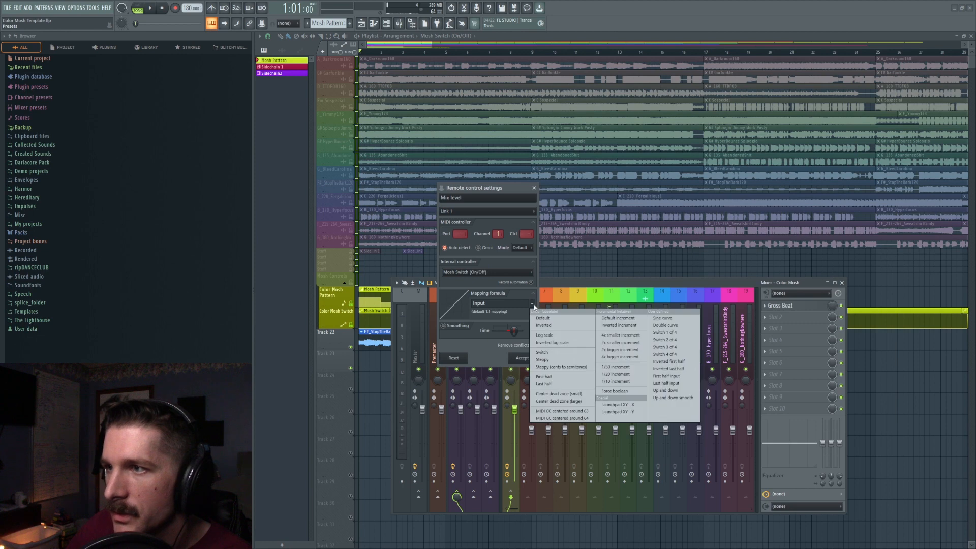
left_click(543, 352)
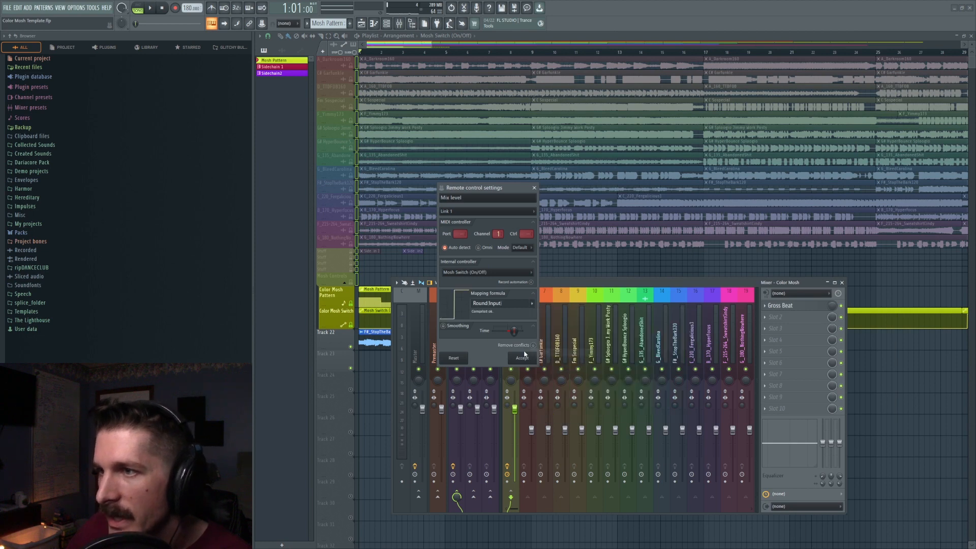
left_click(522, 359)
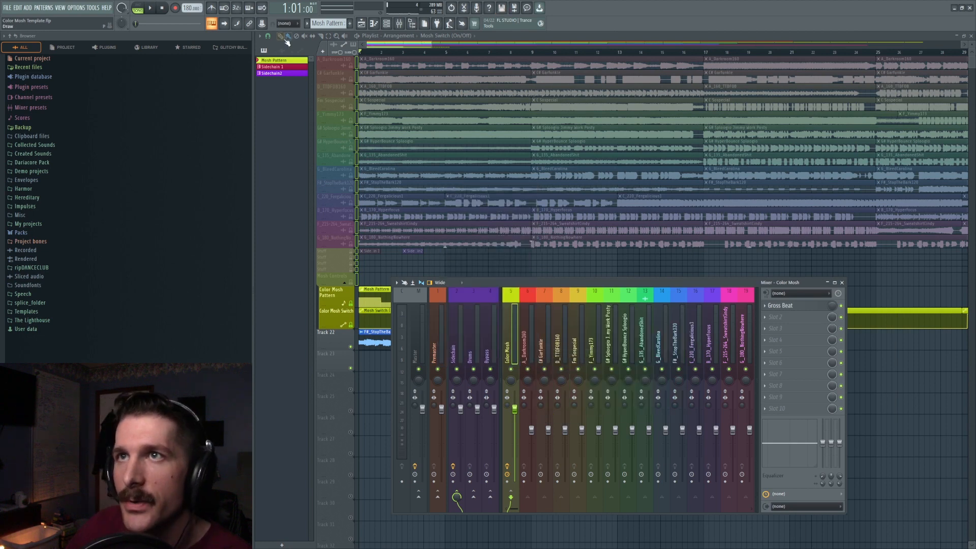
key("F9")
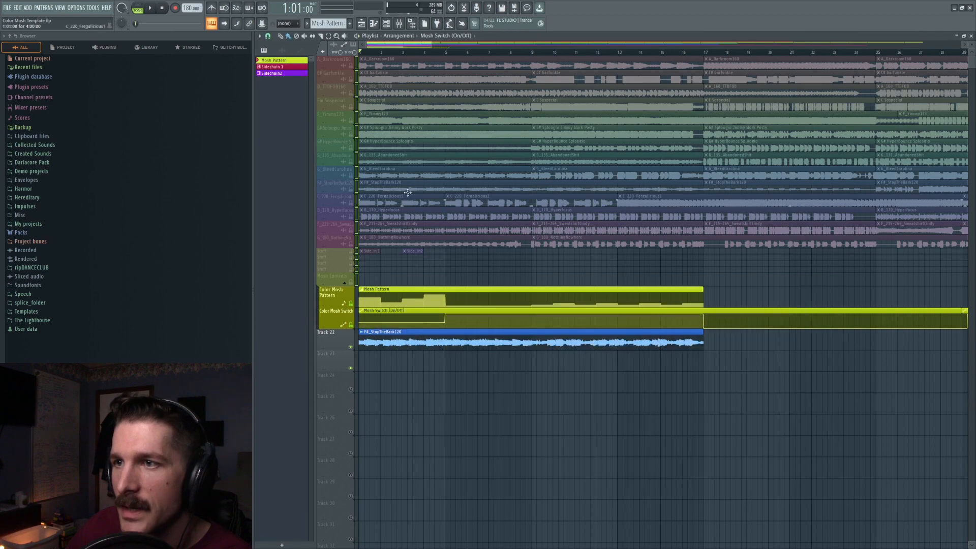
Play the Mosh Pattern from the start and check the Color Mosh track in the mixer during playback
key("space")
key("F9")
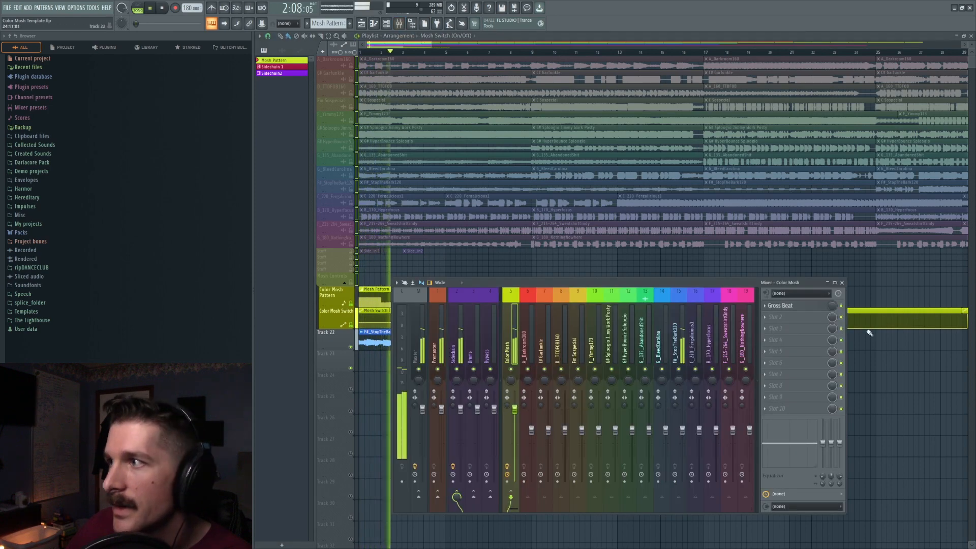
key("space")
key("F9")
key("space")
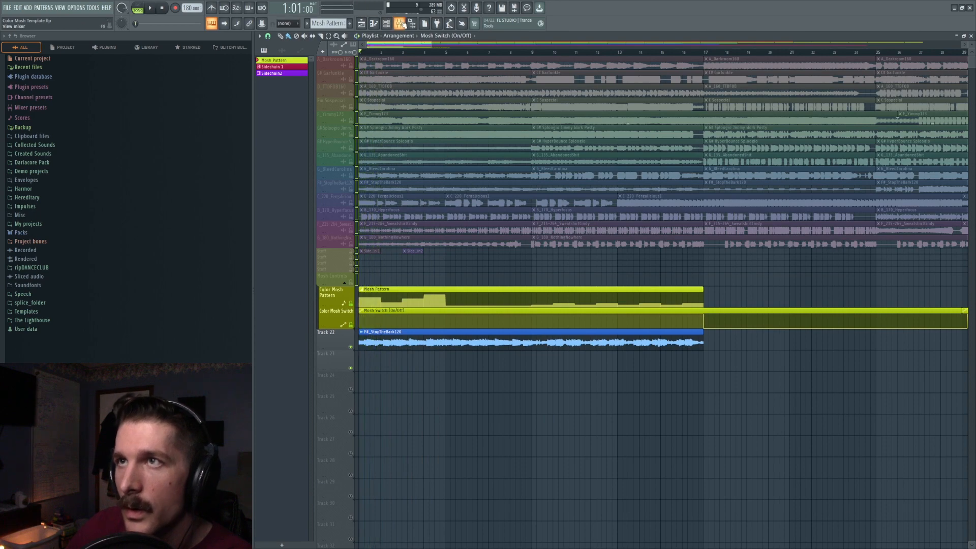
key("F9")
key("space")
Open Gross Beat from the Color Mosh mixer track, try the Meatbasher preset and load Juggling Science again
left_click(796, 307)
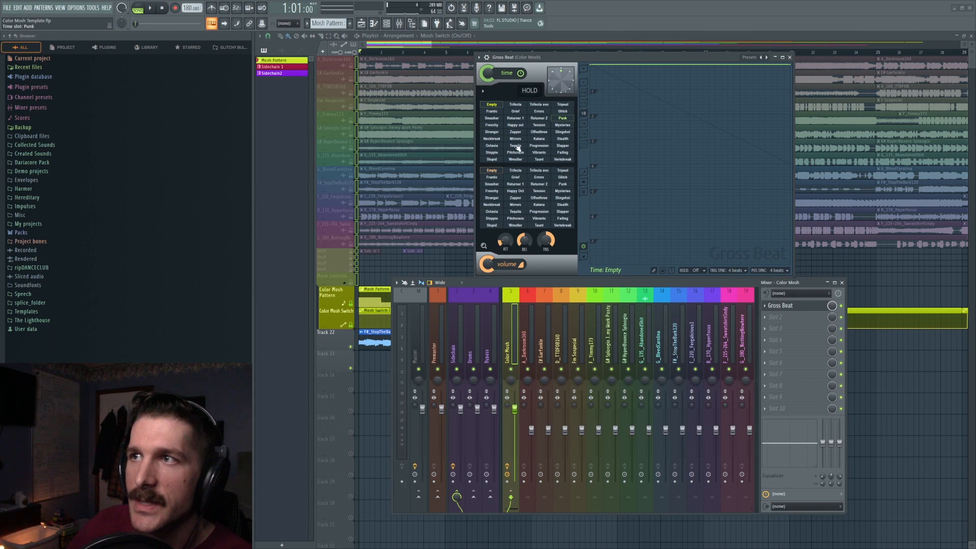
left_click(759, 60)
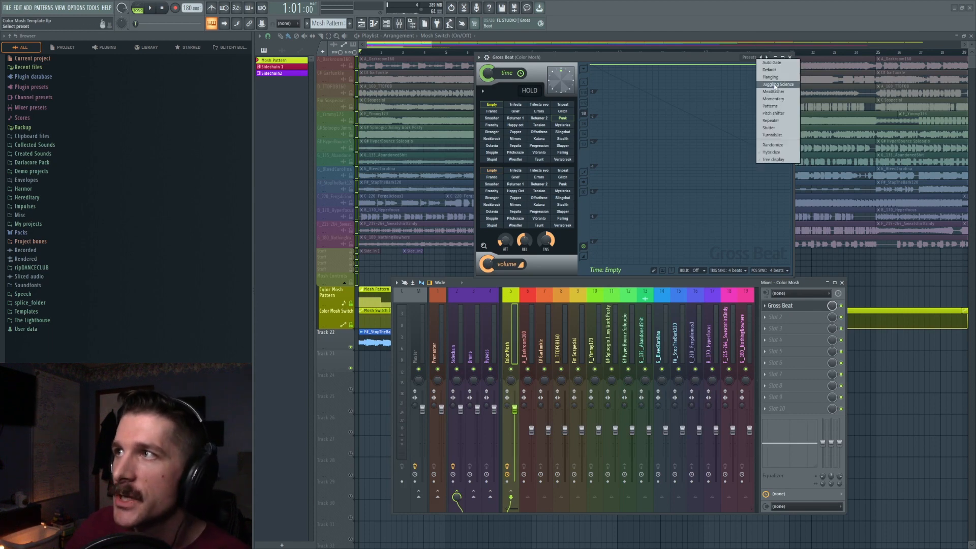
left_click(759, 60)
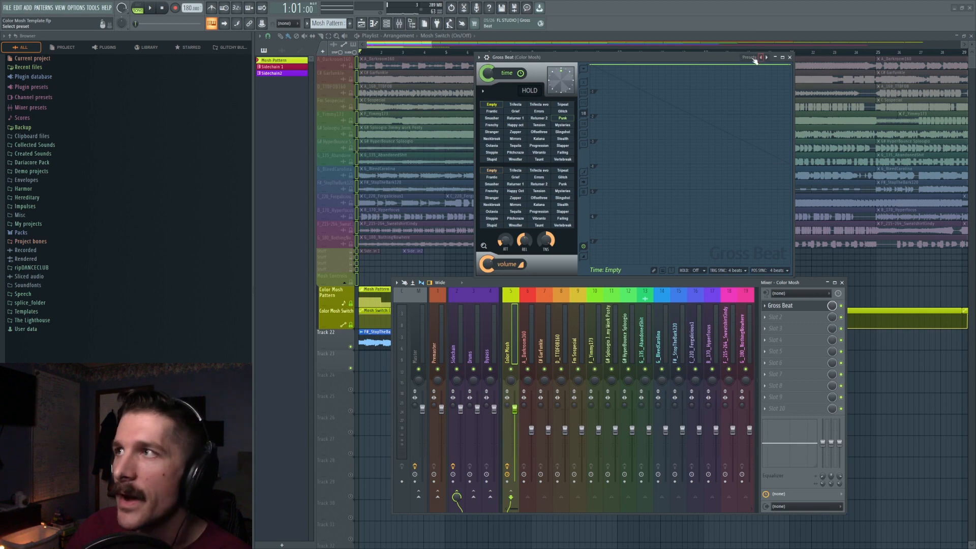
left_click(755, 60)
left_click(770, 91)
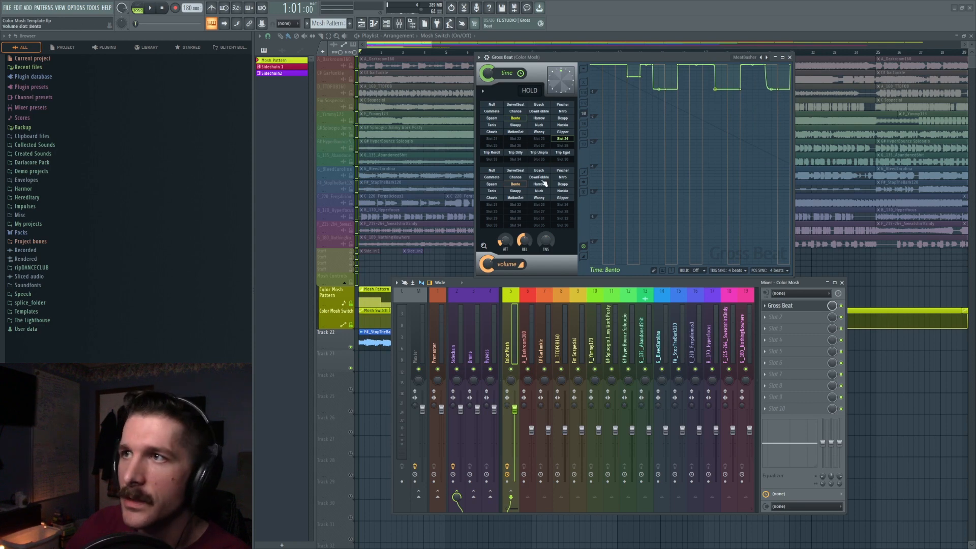
left_click(747, 62)
left_click(765, 88)
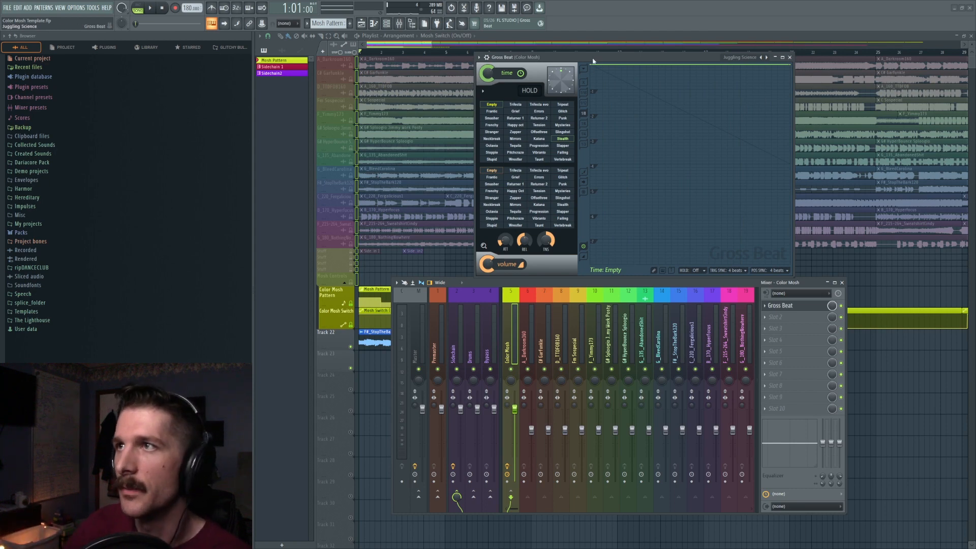
Switch the mixer to the Compact 2 layout and arrange it and Gross Beat so they do not overlap
left_click_drag(593, 59, 593, 62)
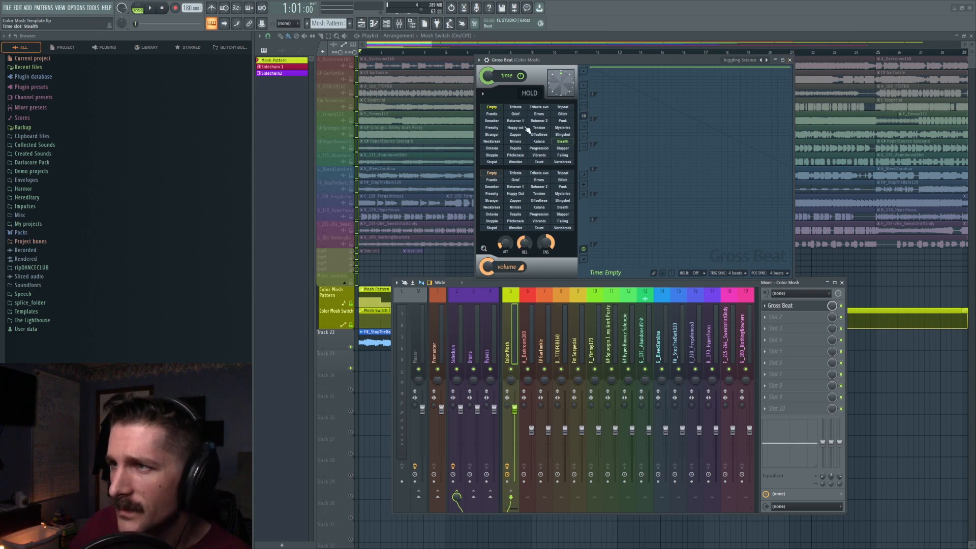
mouse_move(526, 62)
left_mouse_down()
mouse_move(519, 75)
mouse_move(510, 65)
left_mouse_up()
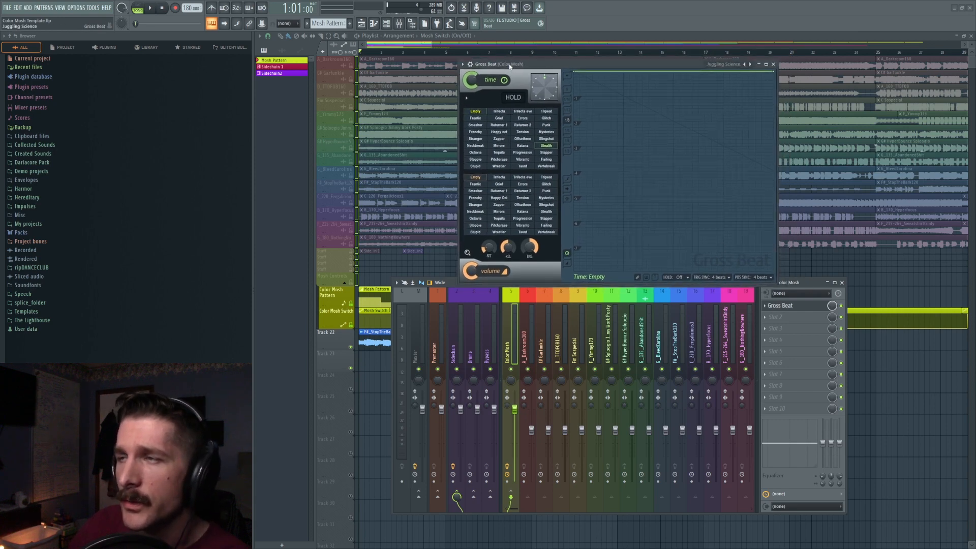
left_click(454, 283)
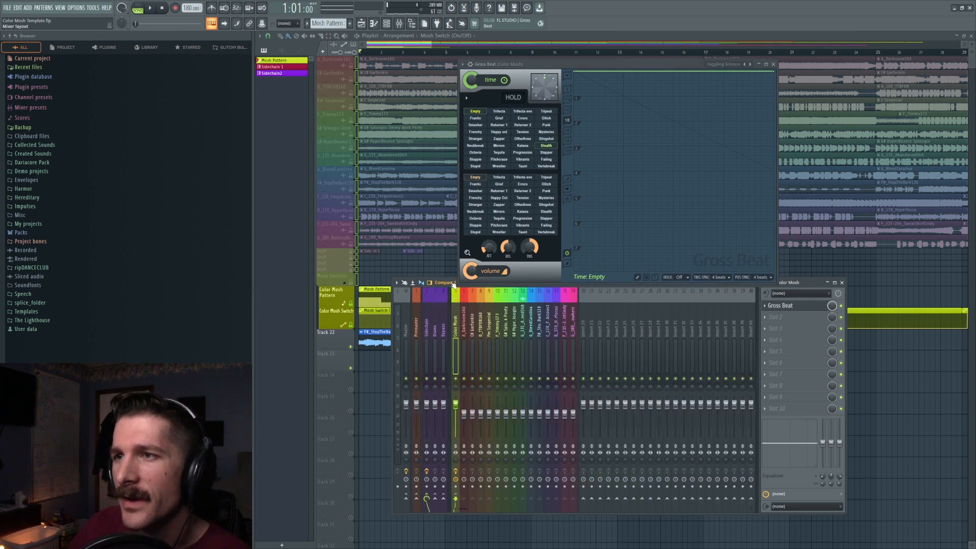
left_click_drag(619, 287, 640, 308)
Try out several Gross Beat time slots, ending on Punk, and reload the Juggling Science preset
left_click(493, 143)
left_click(500, 158)
left_click(529, 126)
left_click(546, 125)
left_click(725, 64)
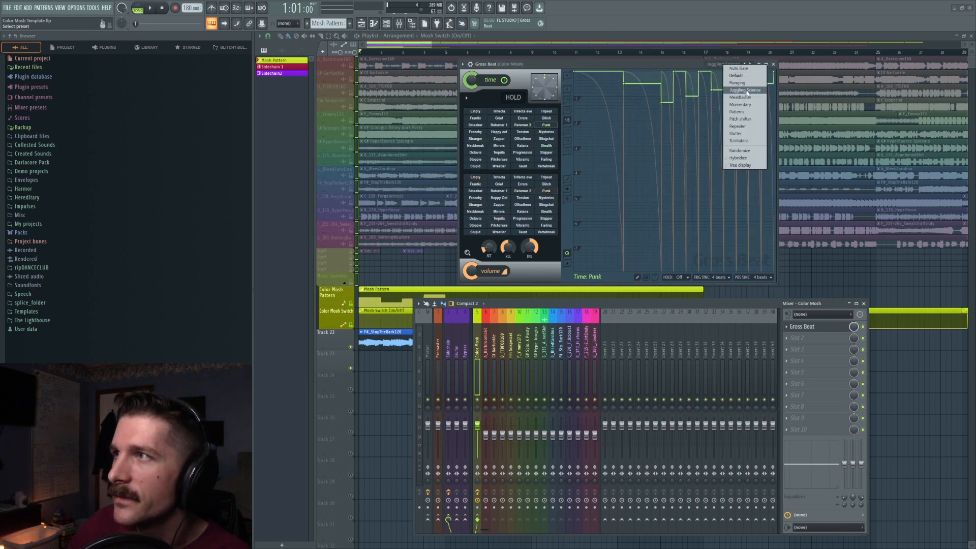
left_click(730, 90)
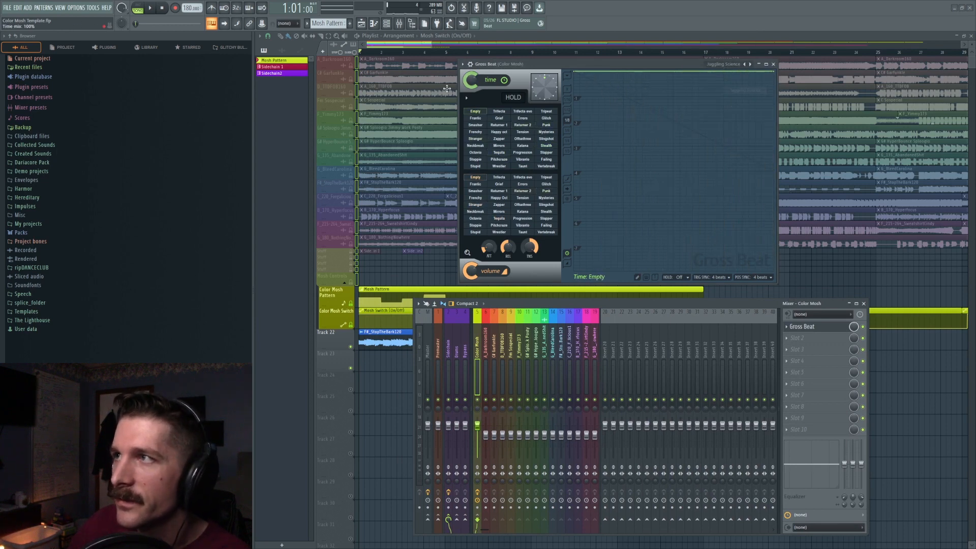
Close the mixer, redraw the Mosh Pattern's time slot values in its opening bars, and return to the playlist
left_click(864, 304)
scroll(405, 56, "up", 5)
left_click(280, 36)
left_click(378, 295)
double_click(378, 294)
mouse_move(303, 366)
left_mouse_down()
mouse_move(289, 370)
mouse_move(268, 429)
mouse_move(339, 342)
mouse_move(373, 475)
left_mouse_up()
left_click(361, 23)
Play the redrawn Mosh Pattern while watching Gross Beat's slots, and move Gross Beat's window out of the way
key("space")
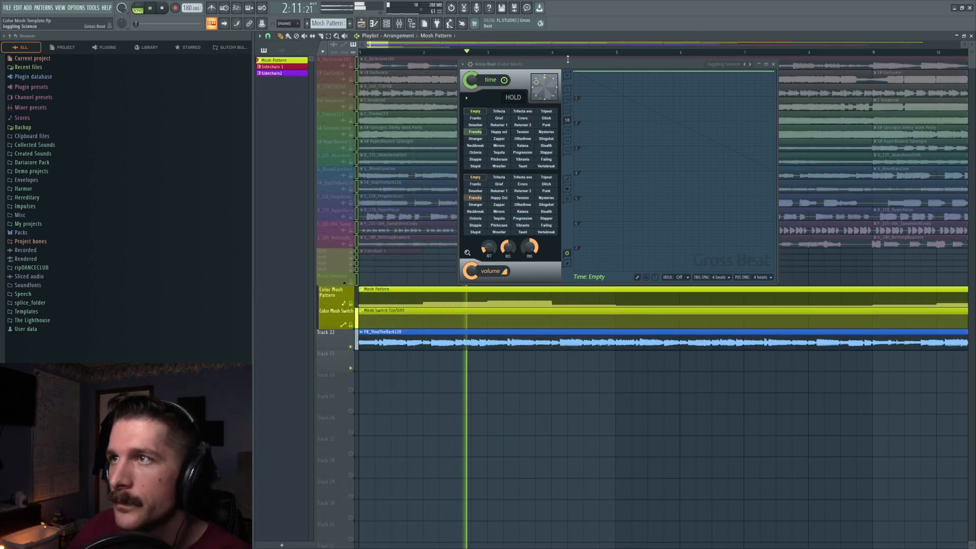
left_click_drag(569, 64, 652, 49)
key("space")
Reopen the Mosh Pattern's time slot events, lower the value in bar 2 and play from there
double_click(440, 299)
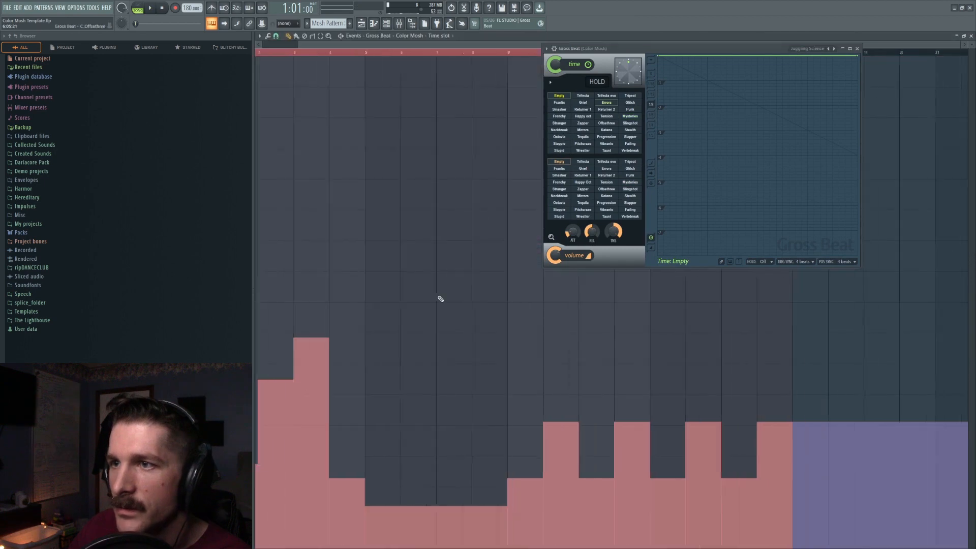
left_click_drag(503, 44, 447, 52)
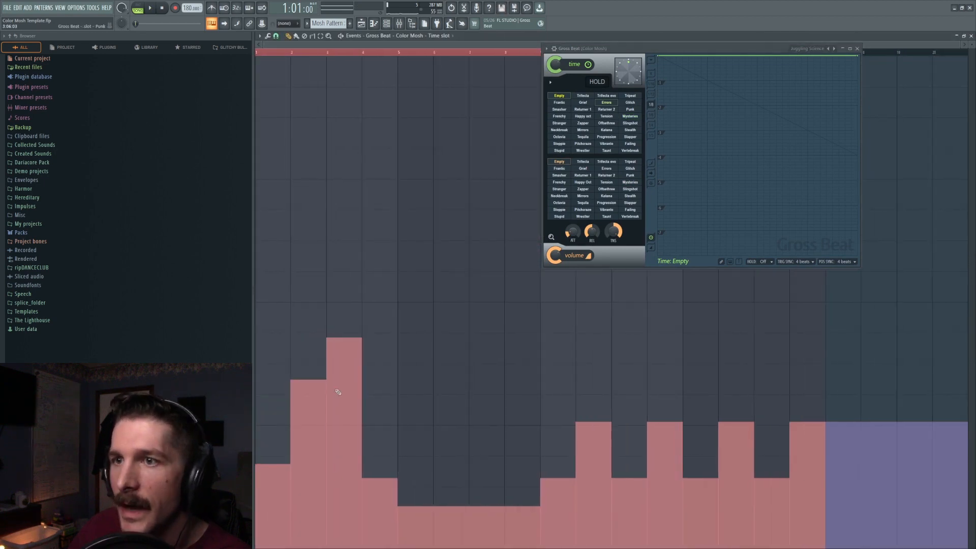
left_click_drag(312, 418, 308, 407)
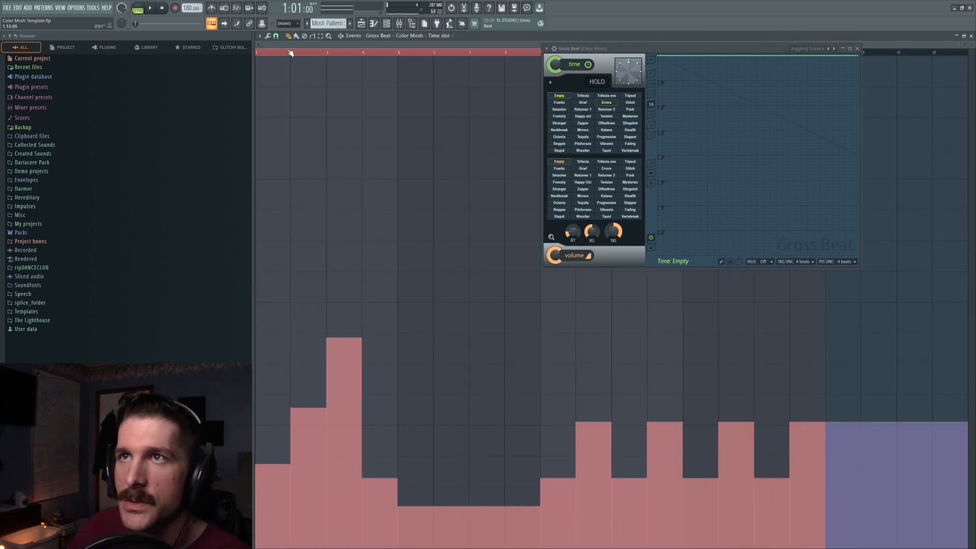
key("space")
Undo the bar 2 time slot edit for comparison, reapply the lowered value and play from bar 2
key("ctrl+z")
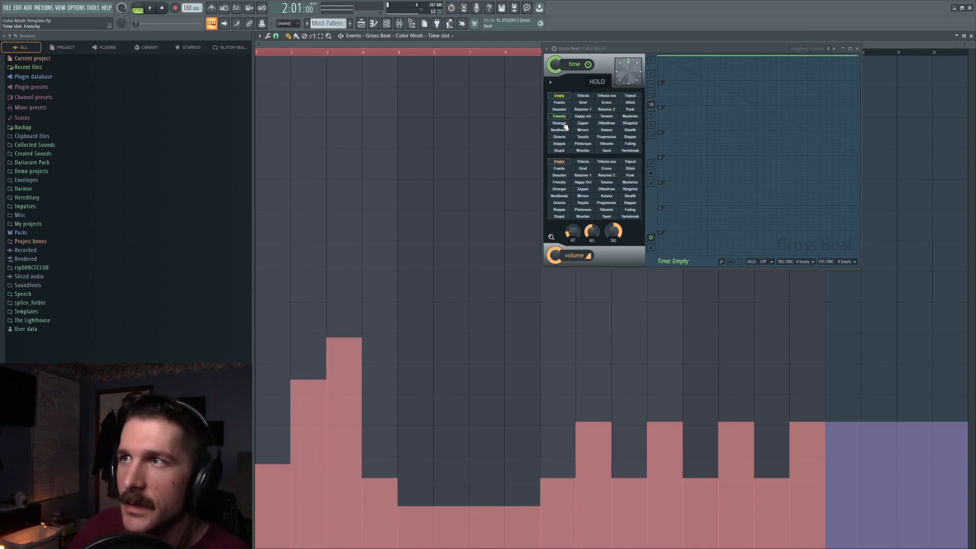
left_click(317, 407)
key("space")
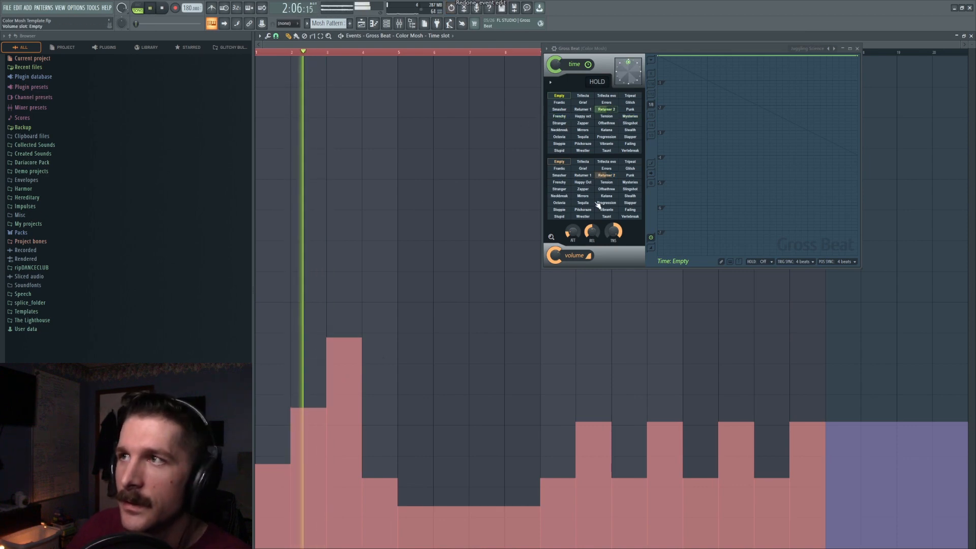
Return to the playlist, stop playback and close Gross Beat
left_click(362, 24)
key("space")
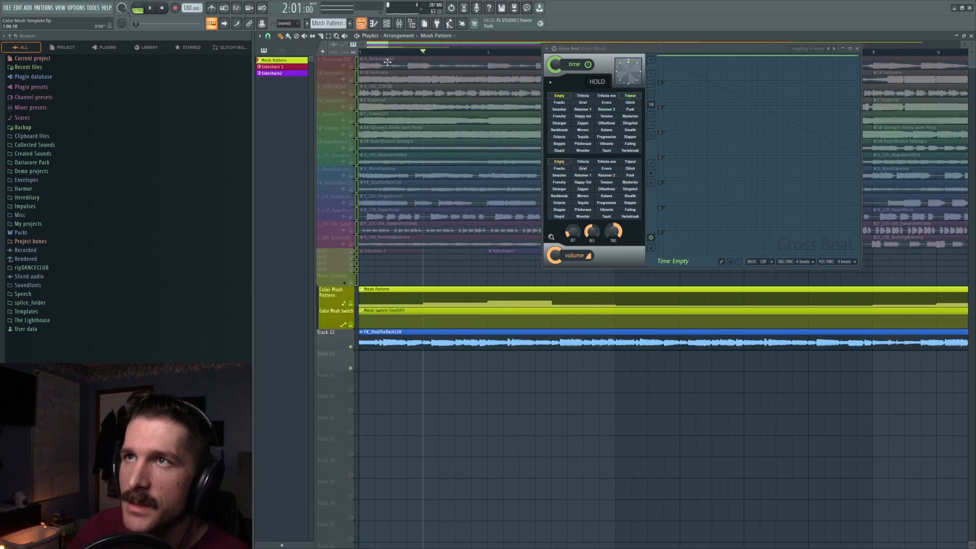
left_click(857, 49)
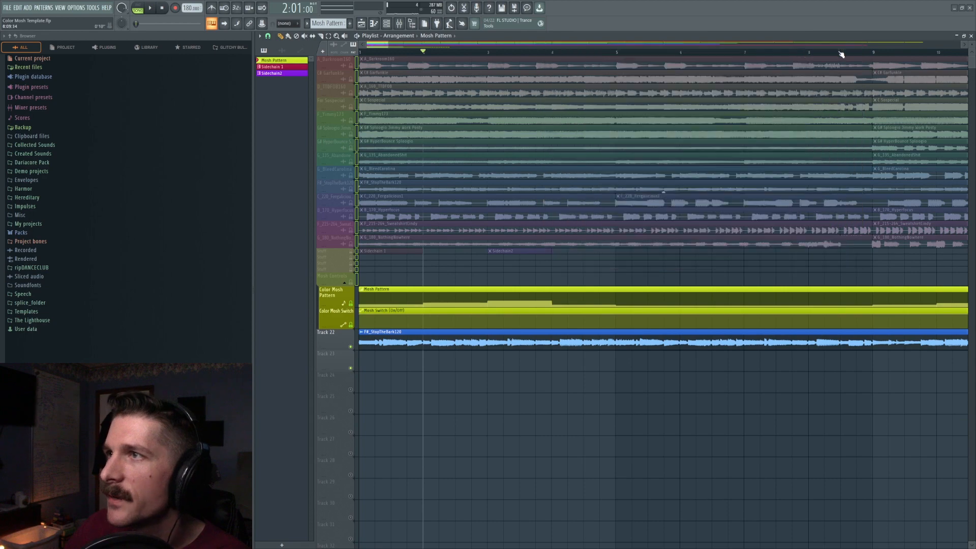
Find and preview CM_145_G#_GameBeezyPluck in the Melodic Stuff folder of the Glitchy Bullshit Super Free Version pack
scroll(516, 53, "down", 4)
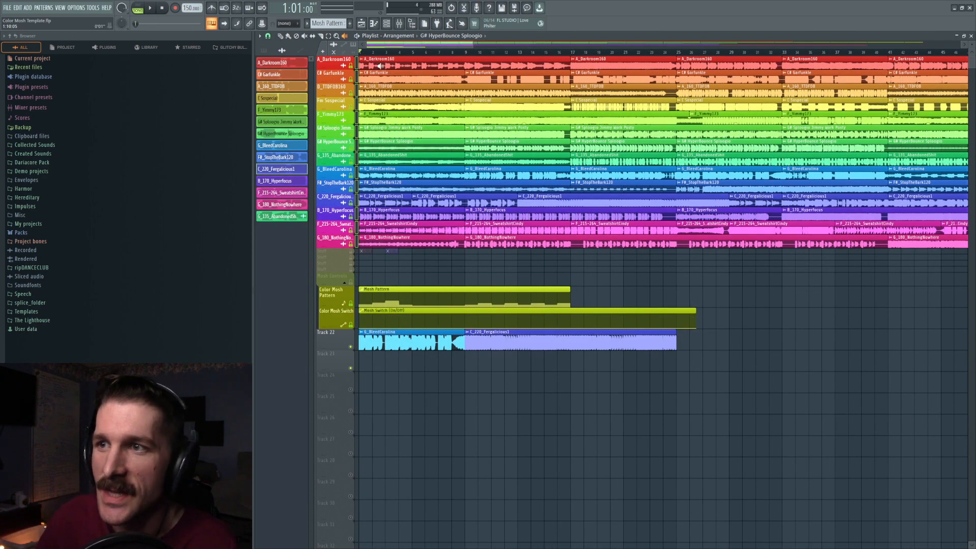
scroll(377, 53, "up", 4)
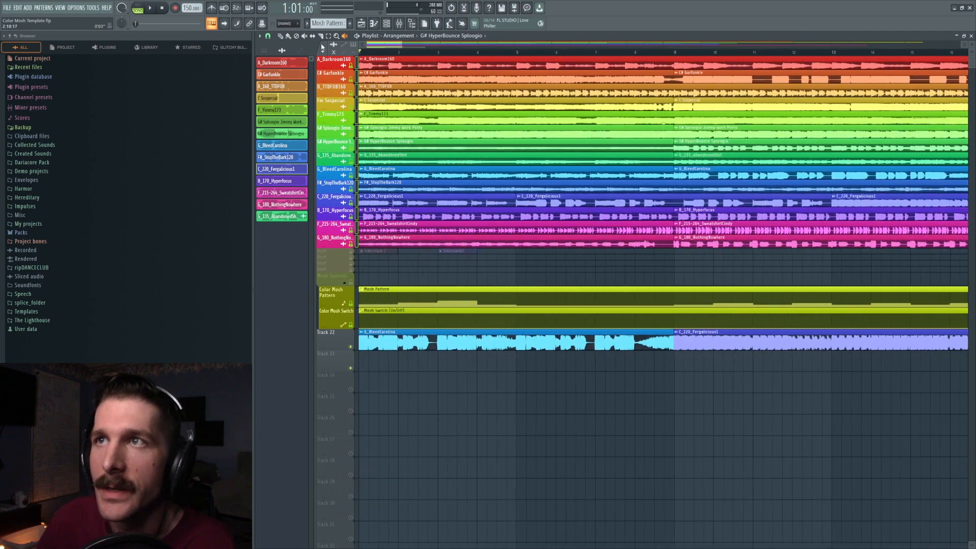
left_click(230, 47)
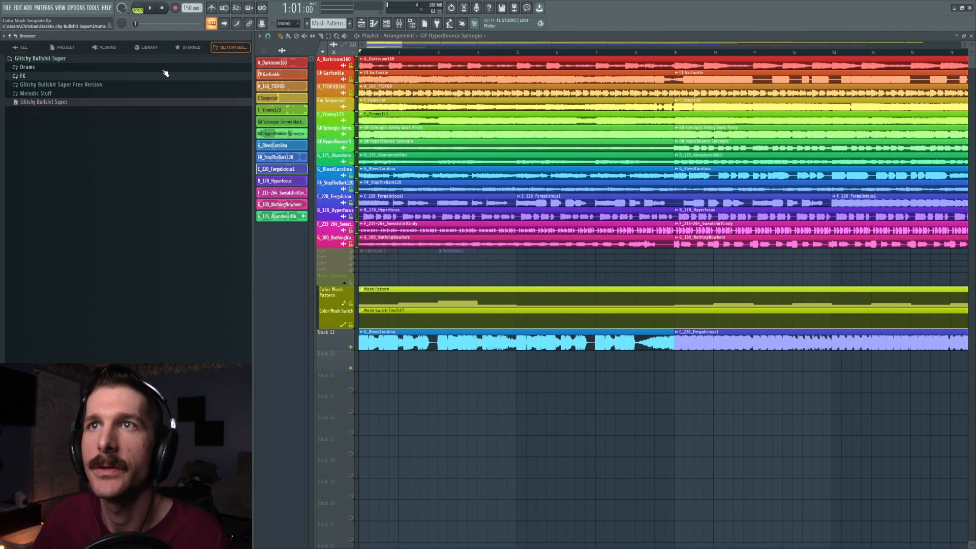
left_click(41, 85)
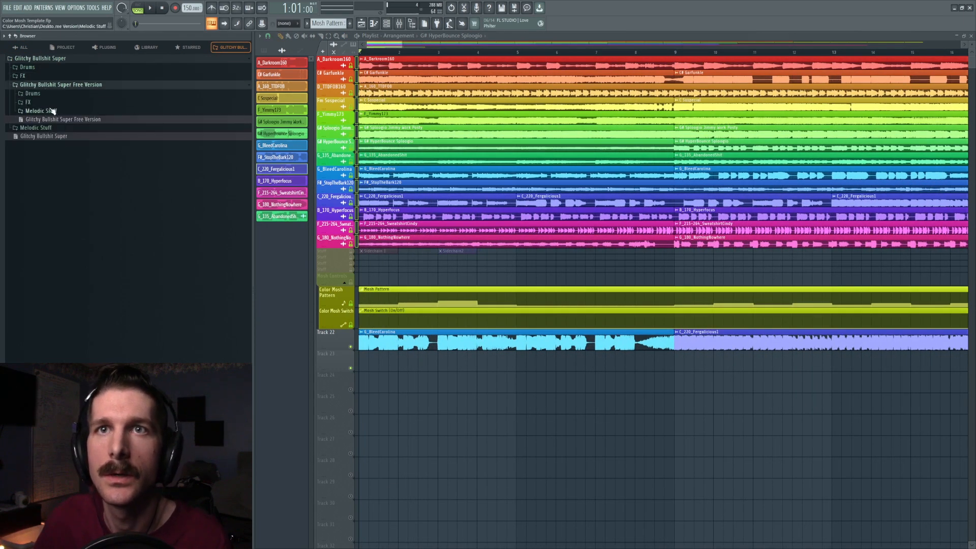
left_click(40, 111)
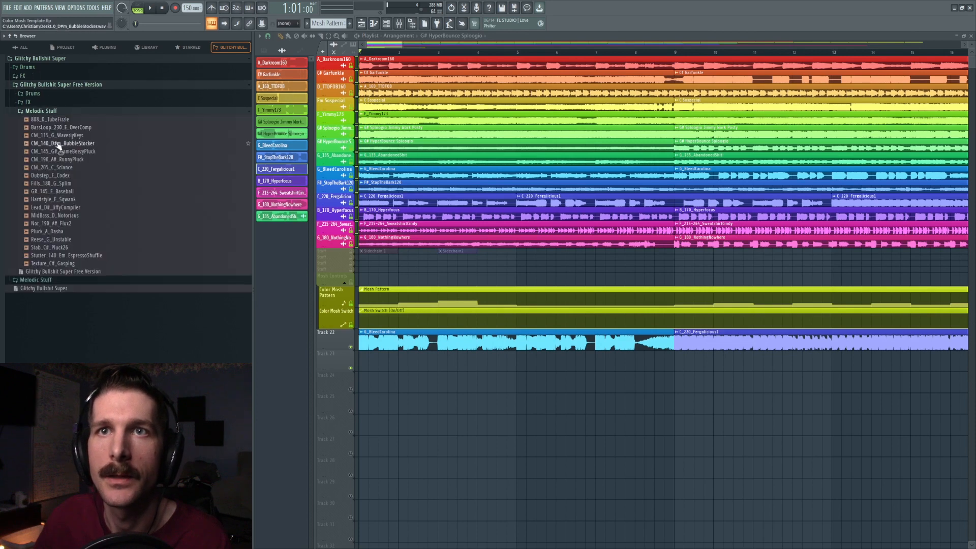
left_click(75, 152)
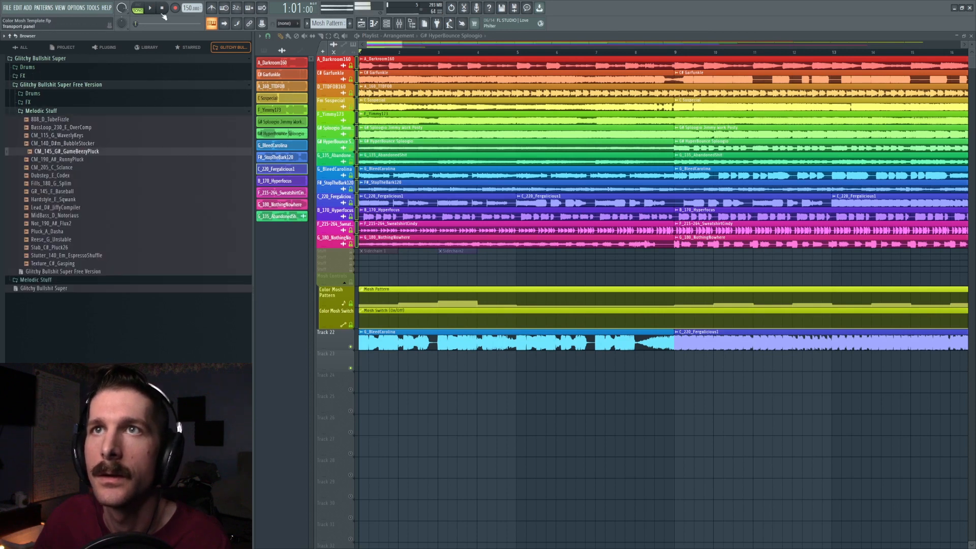
Place the CM_145_G#_GameBeezyPluck sample at the start of Track 24, and mute Track 22 while keeping Track 24 audible
left_click_drag(66, 151, 522, 398)
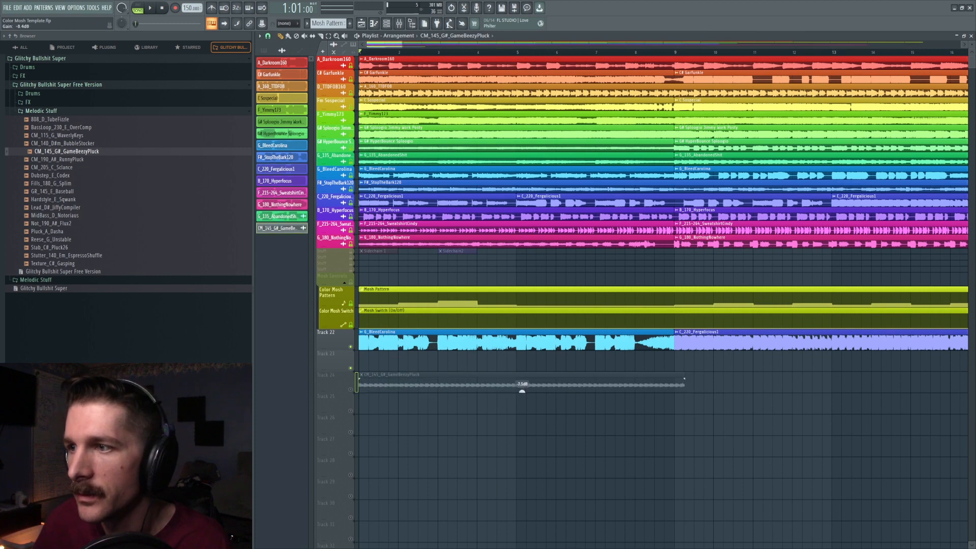
left_click(353, 389)
left_click(353, 347)
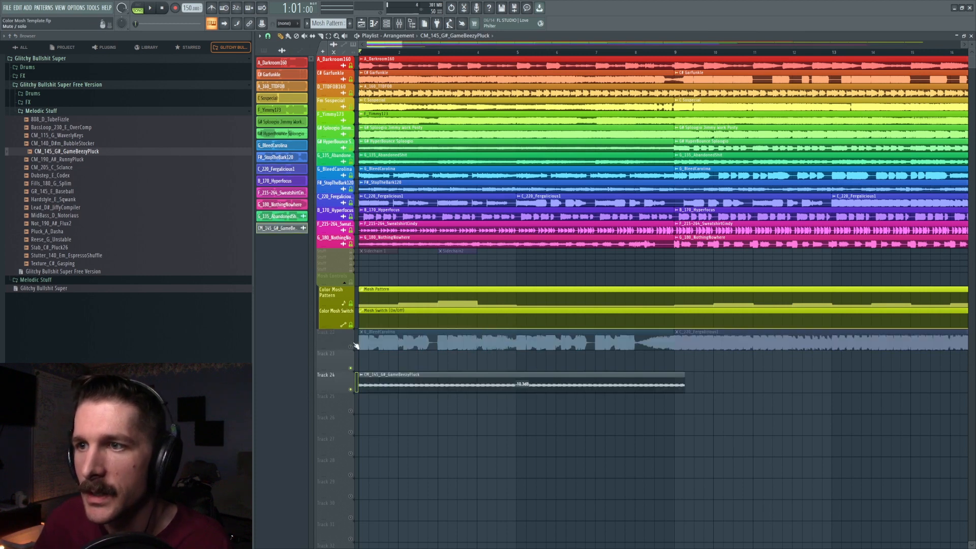
Set the GameBeezyPluck sample's stretch mode to e3 generic and fit its time to the project tempo, spanning eight bars
double_click(522, 382)
left_click(465, 129)
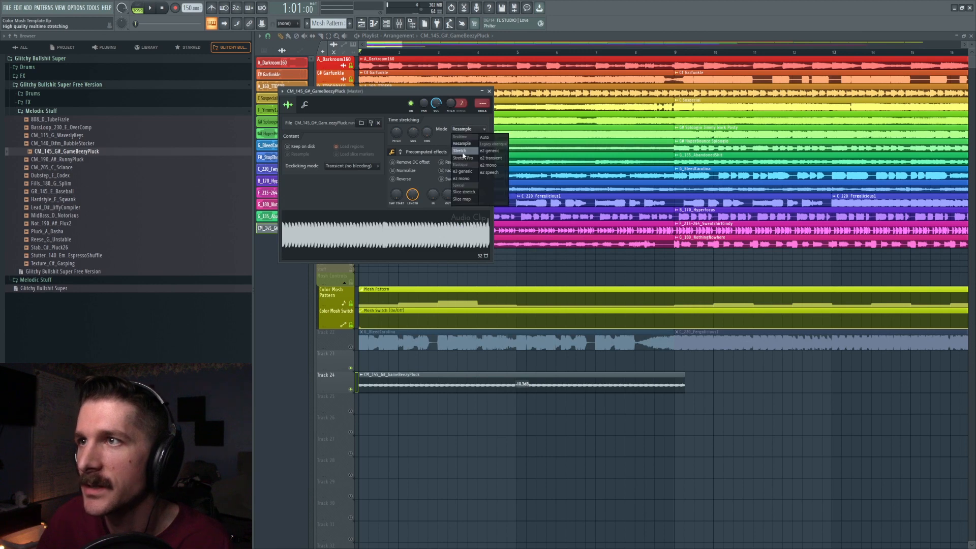
left_click(465, 171)
left_click_drag(426, 135, 426, 136)
key("Escape")
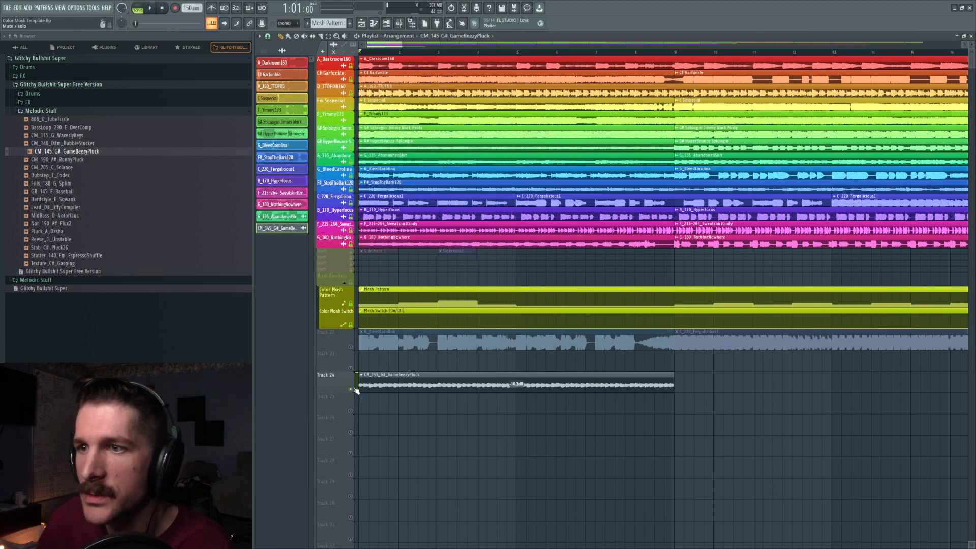
Mute every track except Track 24 and play the stretched sample with the metronome on
left_click_drag(357, 377, 354, 56)
key("space")
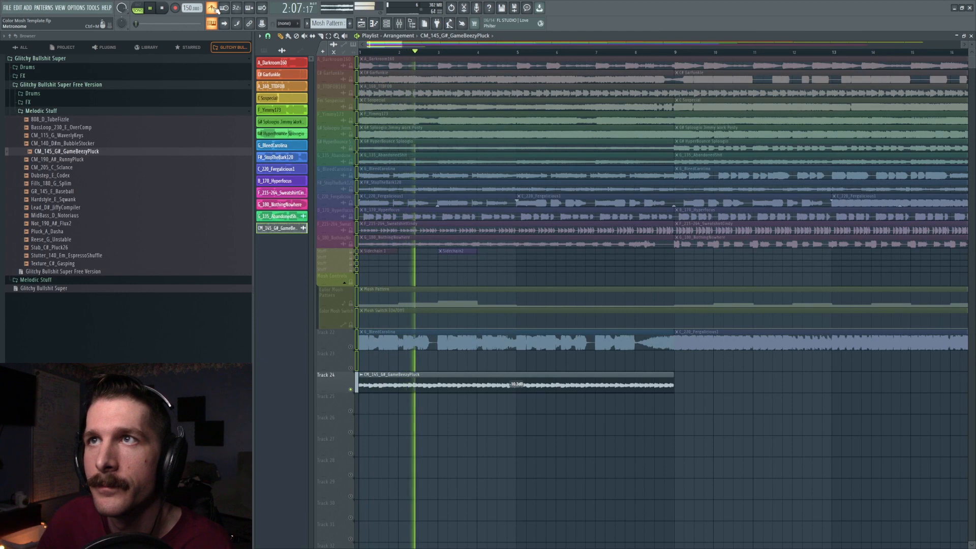
key("space")
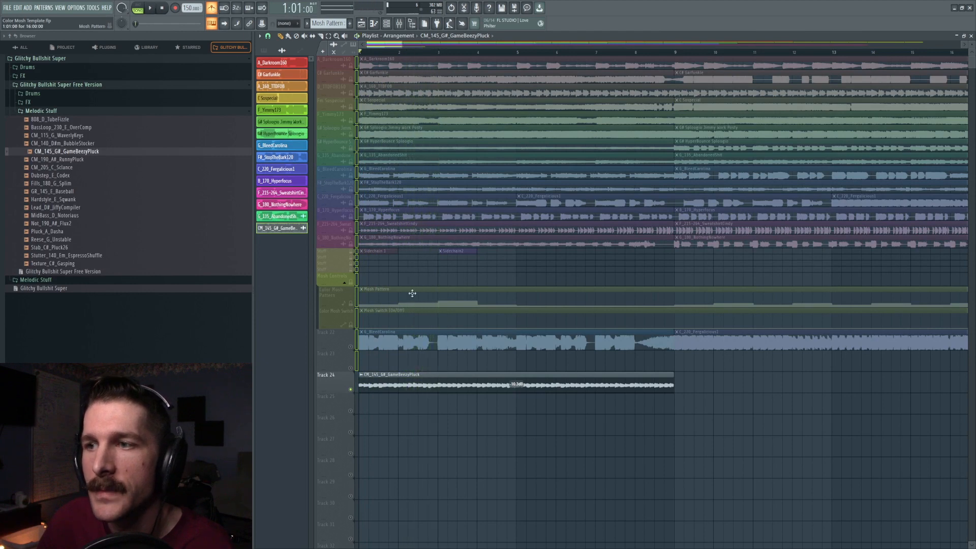
Open the GameBeezyPluck sample's settings and the project info notes, and move the notes window clear of the sample settings
double_click(425, 377)
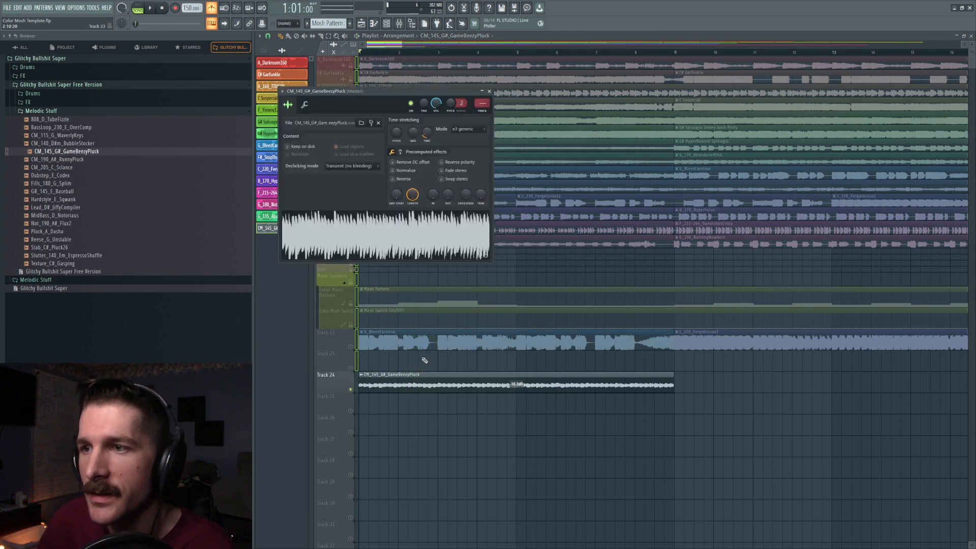
left_click(77, 7)
left_click(97, 81)
mouse_move(462, 104)
left_mouse_down()
mouse_move(451, 95)
mouse_move(464, 93)
left_mouse_up()
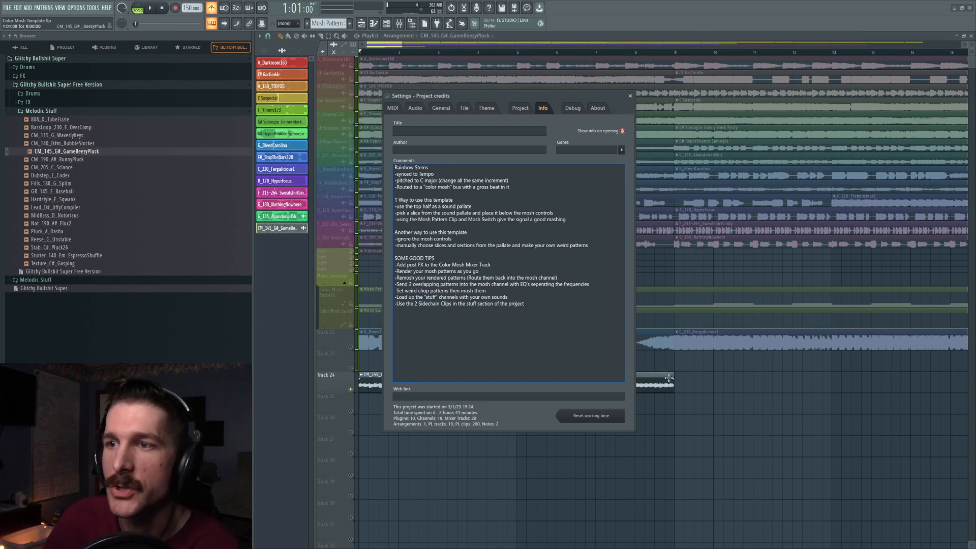
left_click_drag(493, 100, 763, 109)
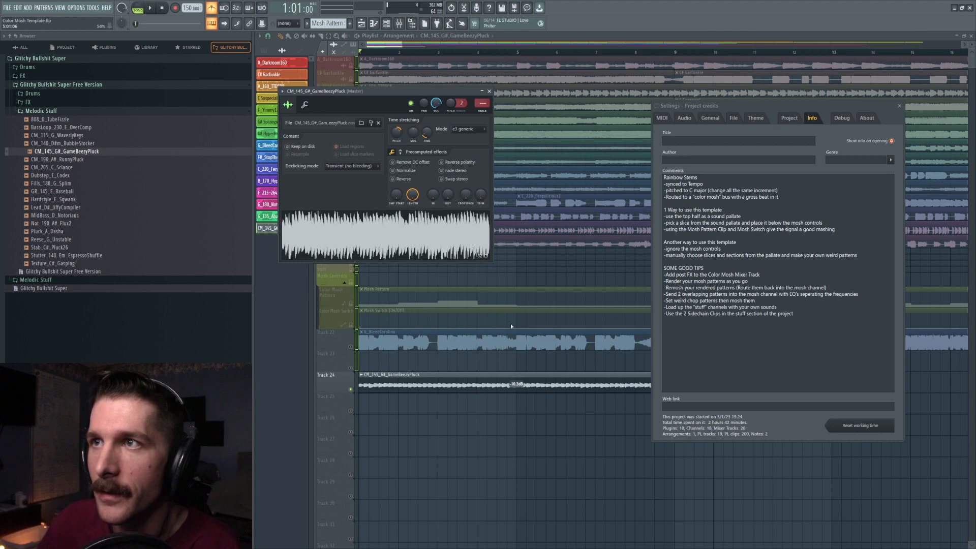
Play the GameBeezyPluck sample, switch its stretch mode to Stretch, and try a project tempo of 149
key("space")
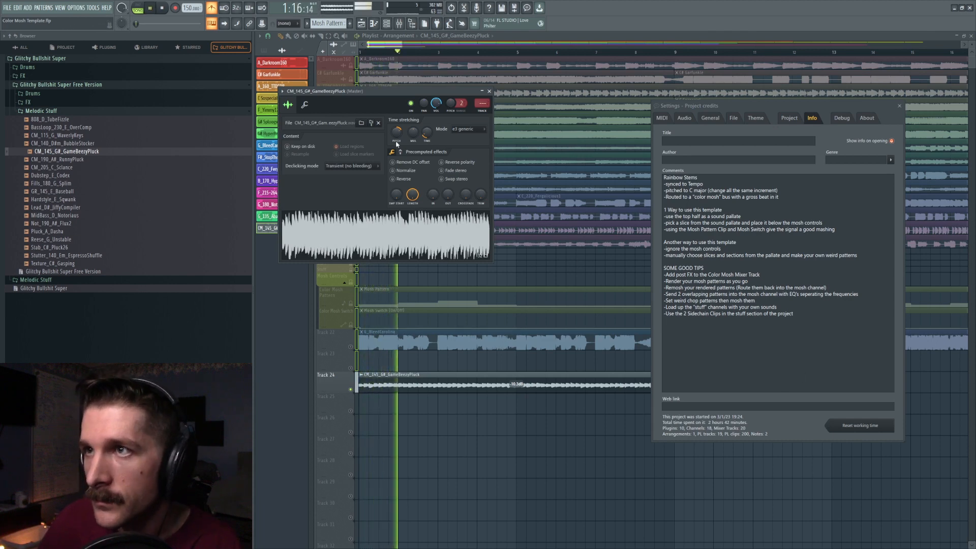
key("space")
left_click(467, 129)
left_click(465, 150)
key("space")
left_click_drag(188, 10, 189, 7)
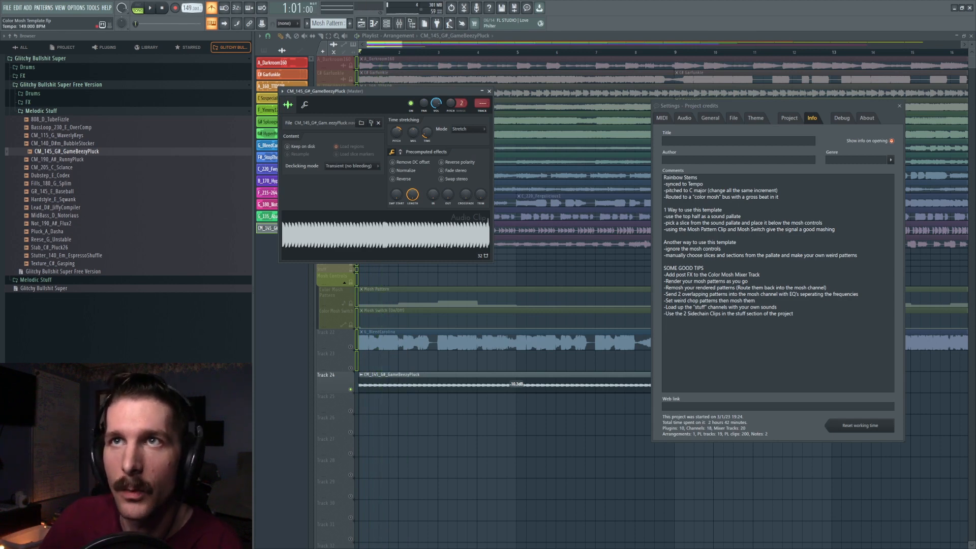
Switch the sample's stretch mode to e3 generic, try another project tempo, and undo that tempo change
left_click(465, 129)
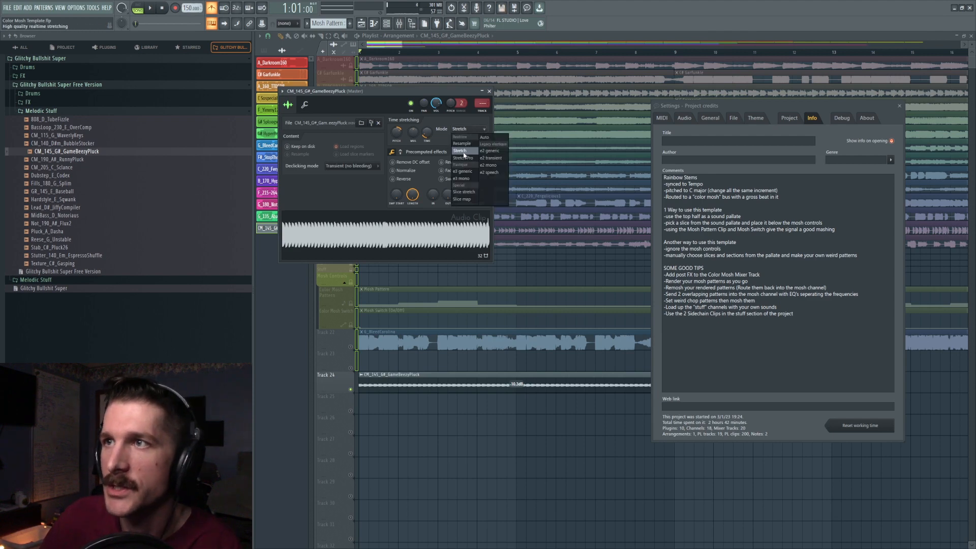
left_click(463, 171)
right_click(426, 133)
left_click(432, 138)
left_click_drag(191, 8, 191, 20)
key("ctrl+z")
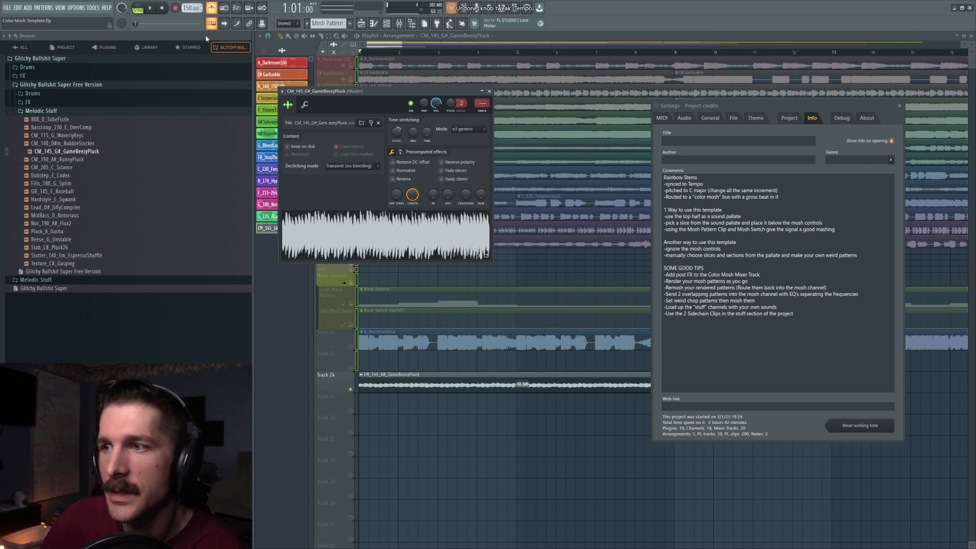
Set the GameBeezyPluck sample's stretch mode to Stretch
left_click(468, 128)
left_click(466, 151)
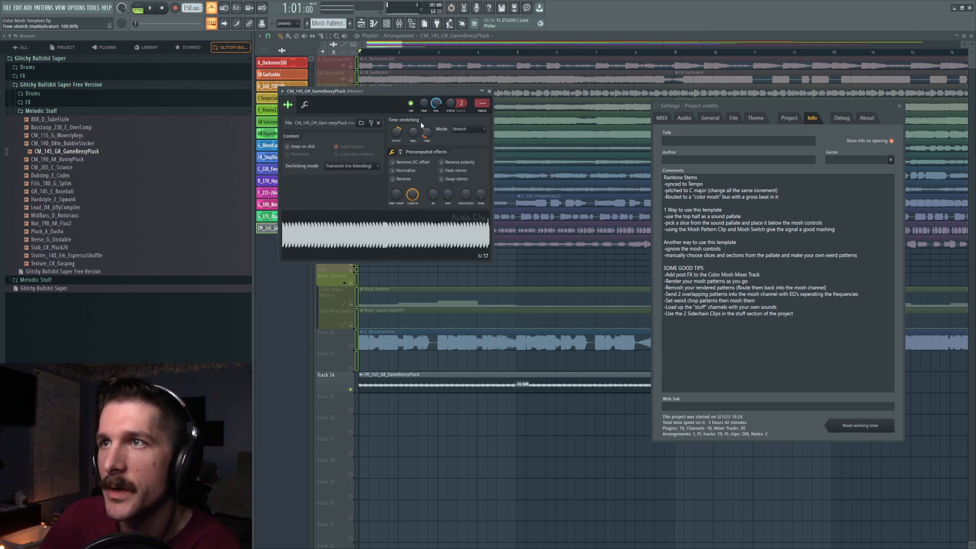
scroll(450, 57, "down", 5)
left_click_drag(428, 132, 428, 133)
Highlight the line about pitching to C major in the project notes, and close the notes and sample settings windows
left_click_drag(666, 184, 708, 191)
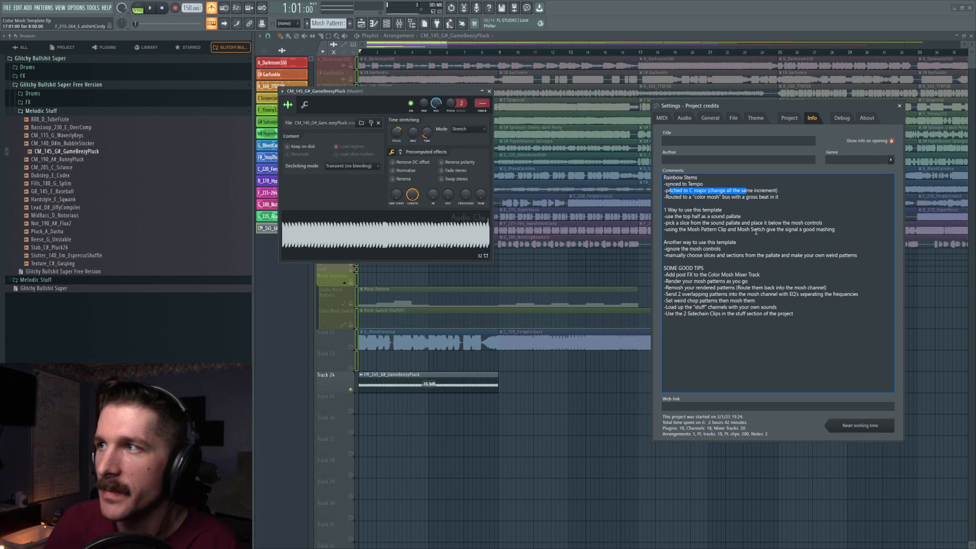
left_click(790, 196)
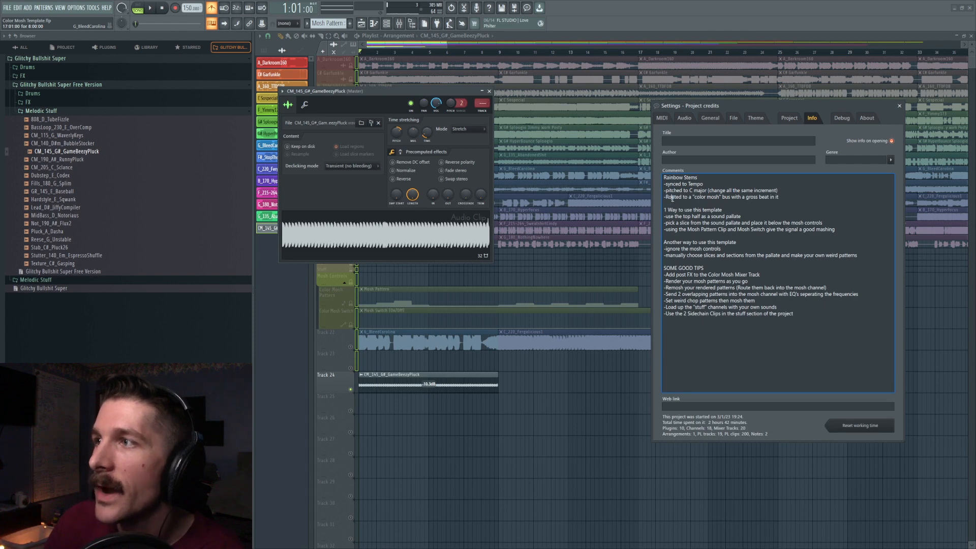
left_click(897, 106)
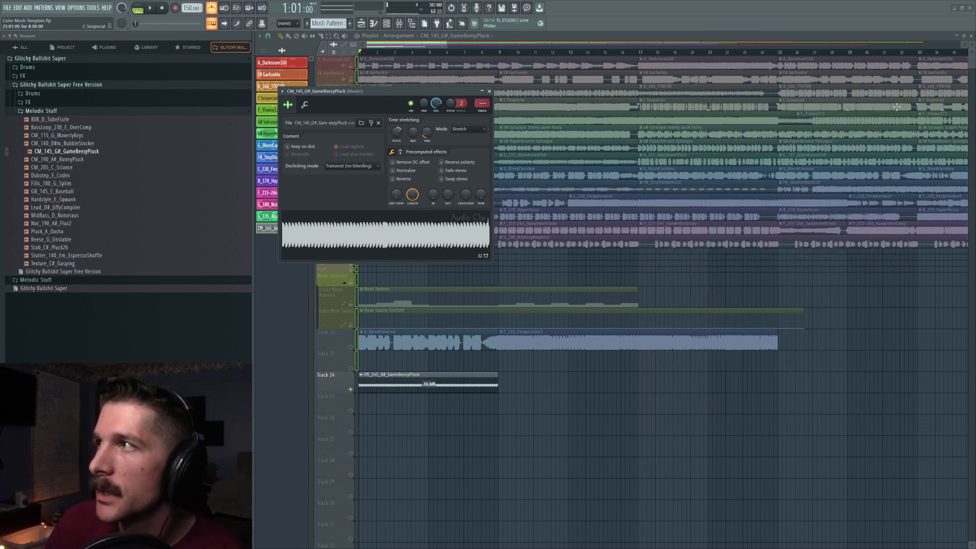
left_click(489, 91)
Audition single slices on the Darkroom160, TTDFOB160, AbandonedShit, Sploogio Jimmy Work and Yimmy173 tracks with the Playback tool
left_click(399, 36)
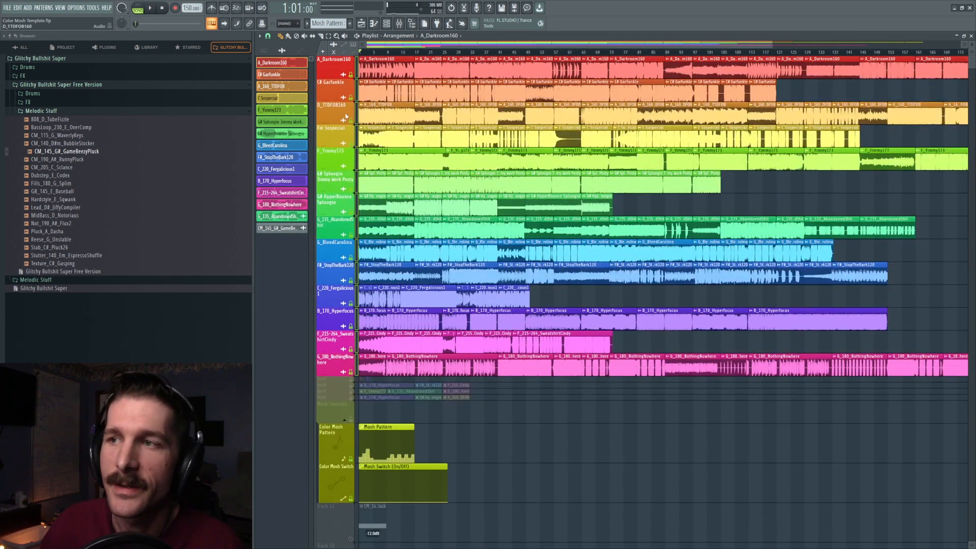
scroll(376, 55, "up", 3)
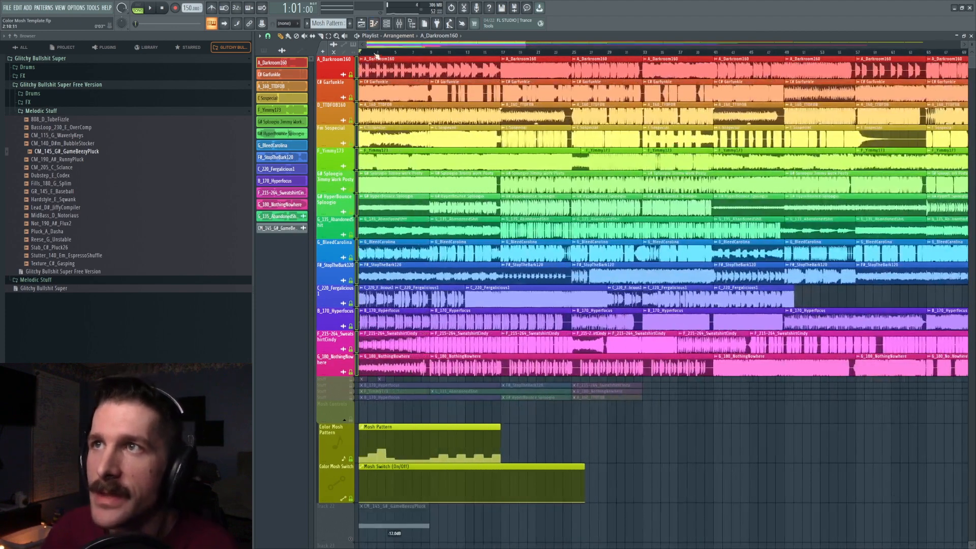
scroll(376, 55, "down", 4)
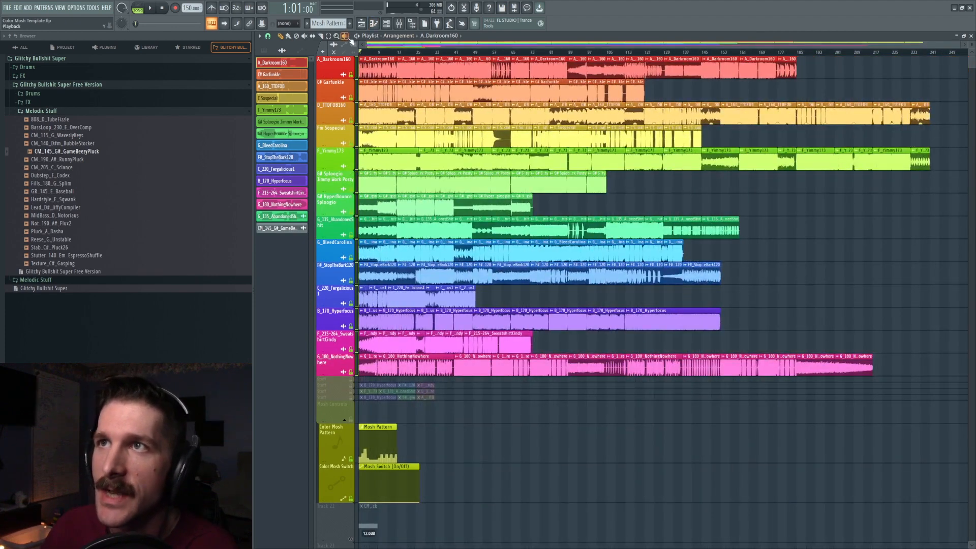
left_click(399, 65)
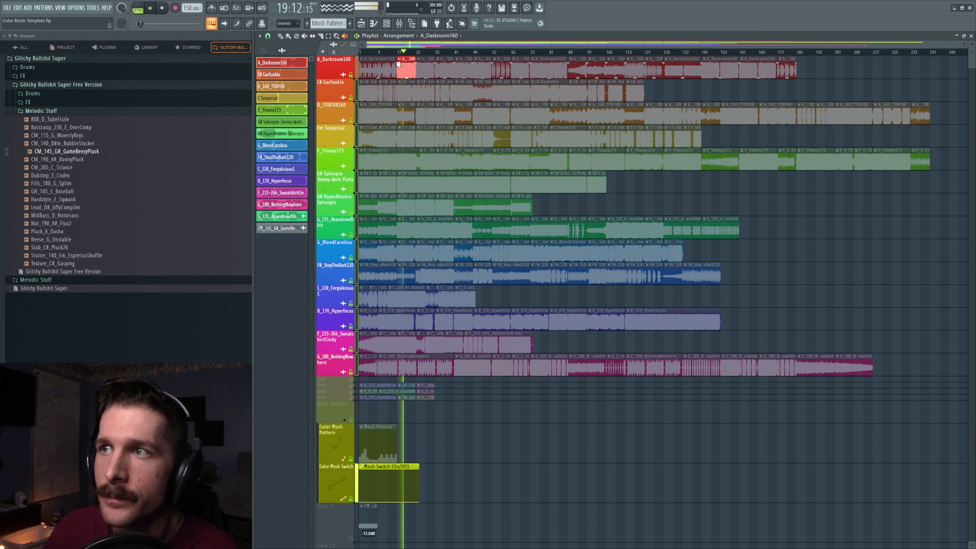
left_click(590, 116)
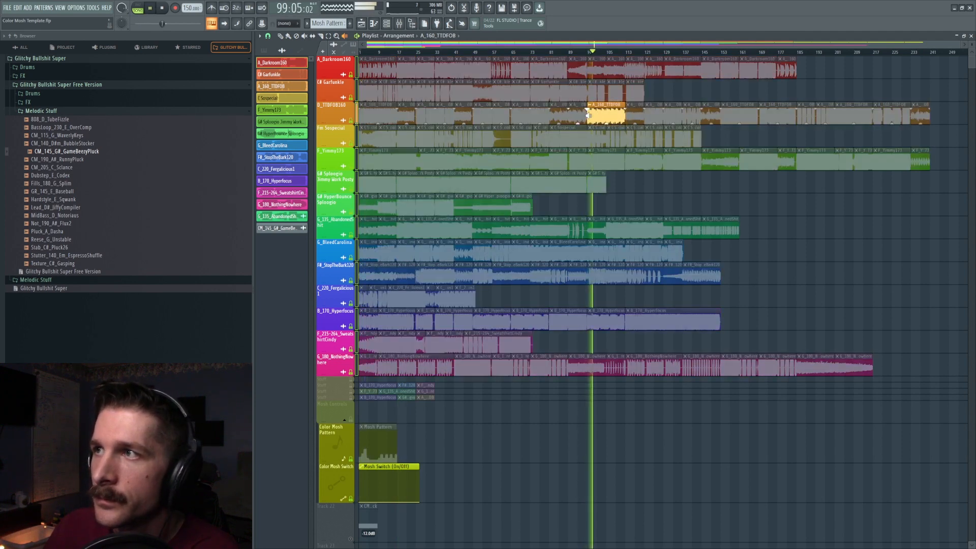
left_click(496, 225)
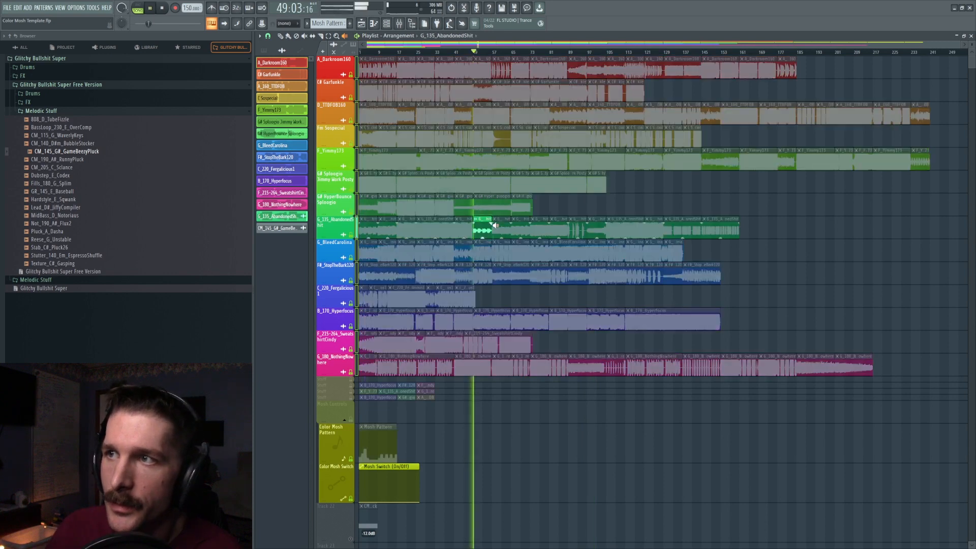
left_click(513, 181)
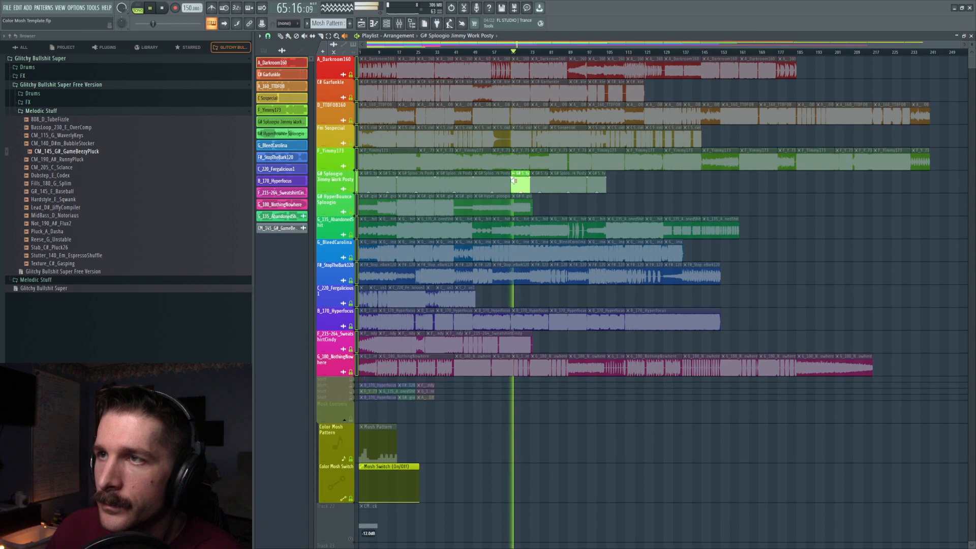
left_click(664, 157)
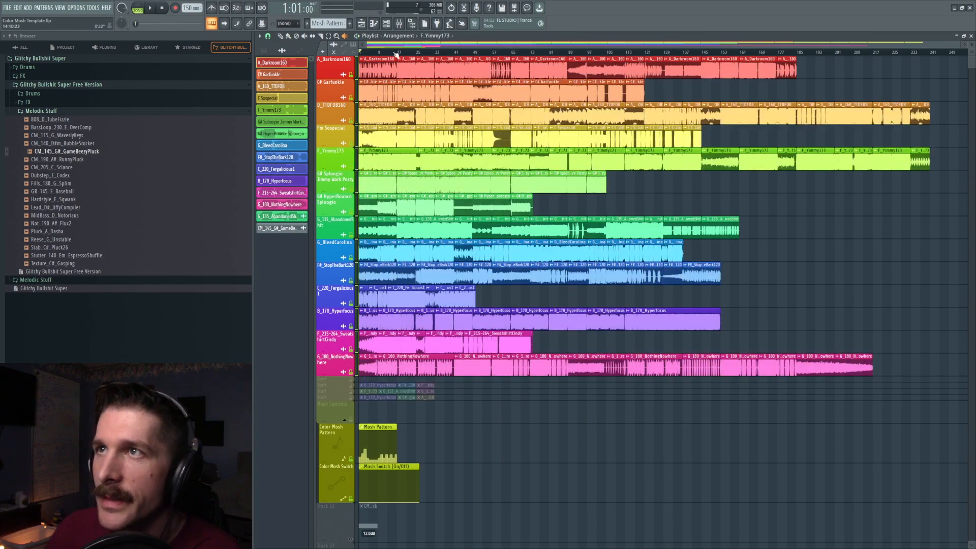
Return to the Draw tool and mute all the rainbow stem tracks
scroll(395, 51, "up", 6)
left_click(281, 37)
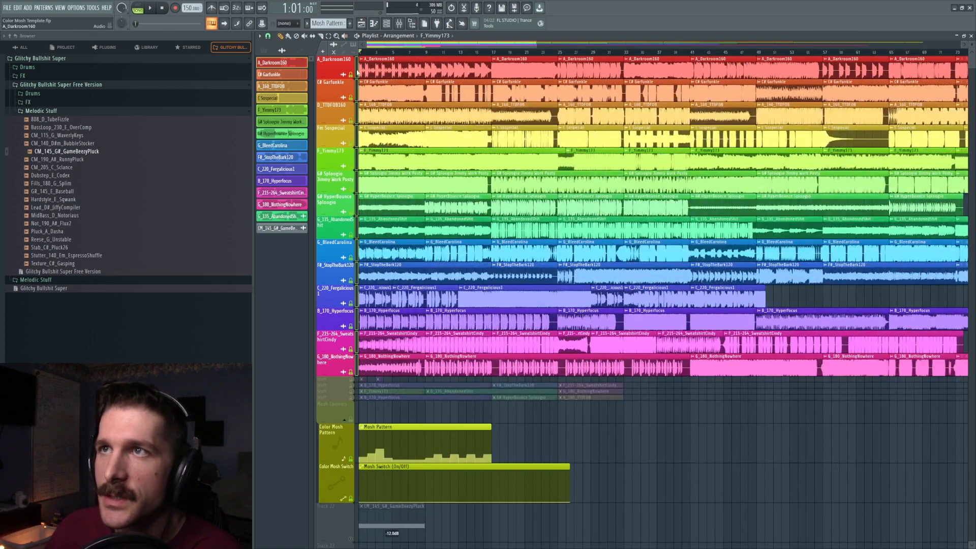
left_click(355, 103)
Unmute the four Stuff tracks above the mosh controls and enlarge their height
scroll(390, 53, "up", 6)
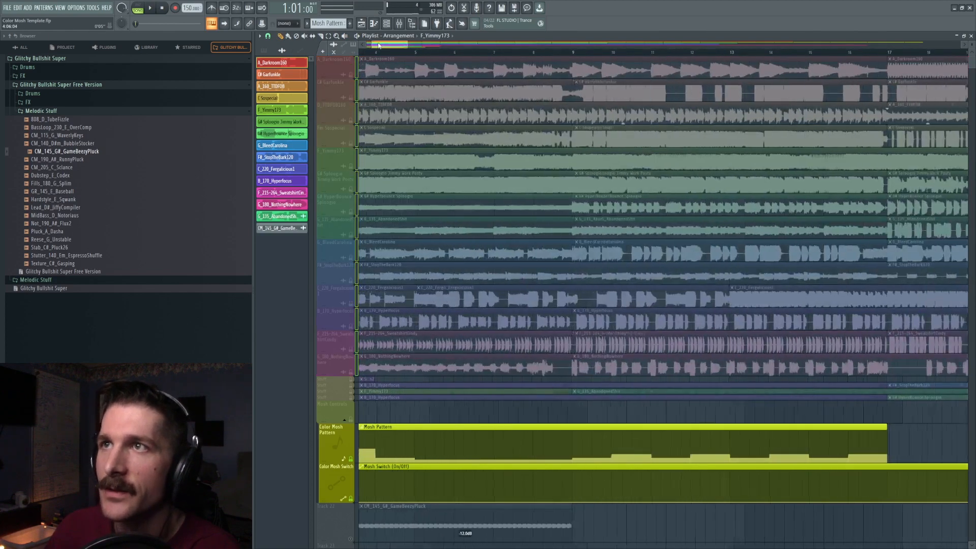
left_click(357, 380)
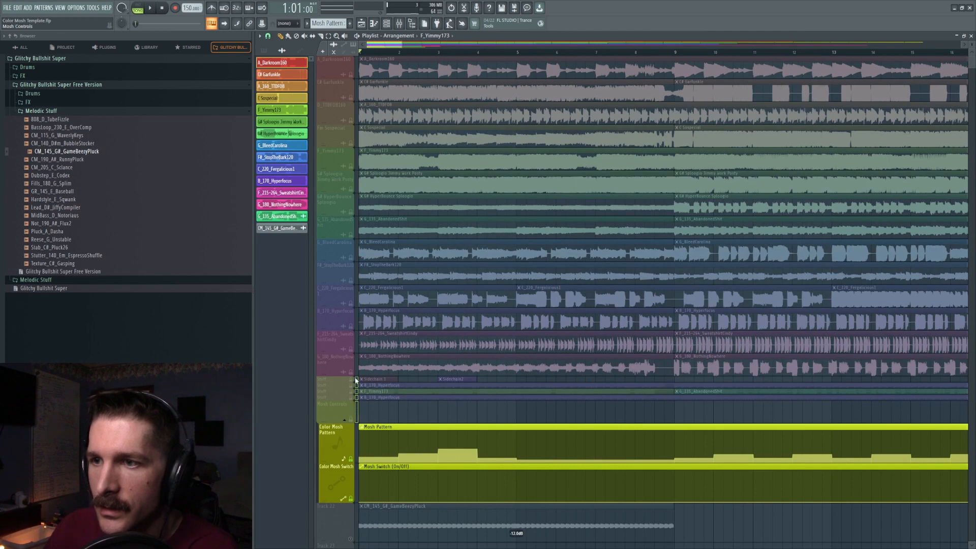
left_click(356, 380)
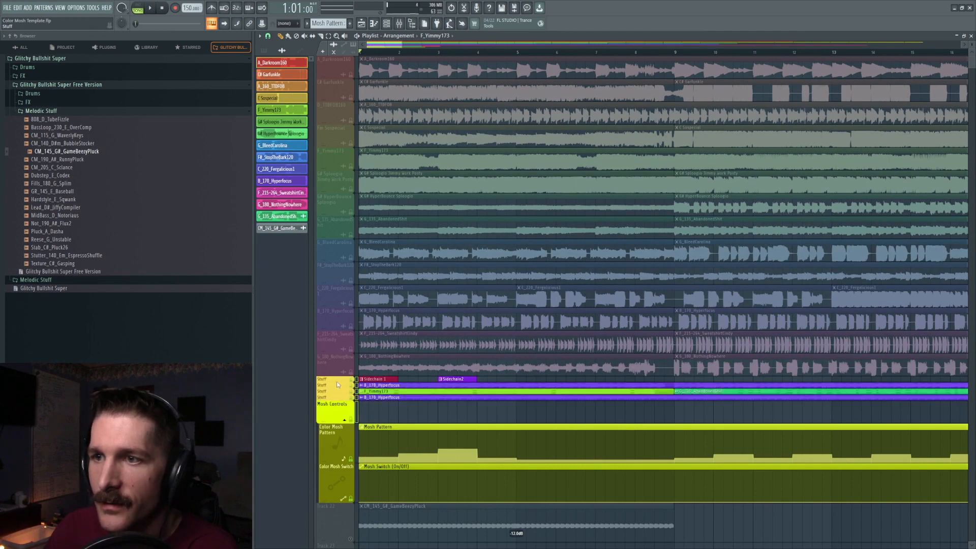
left_click_drag(336, 382, 336, 425)
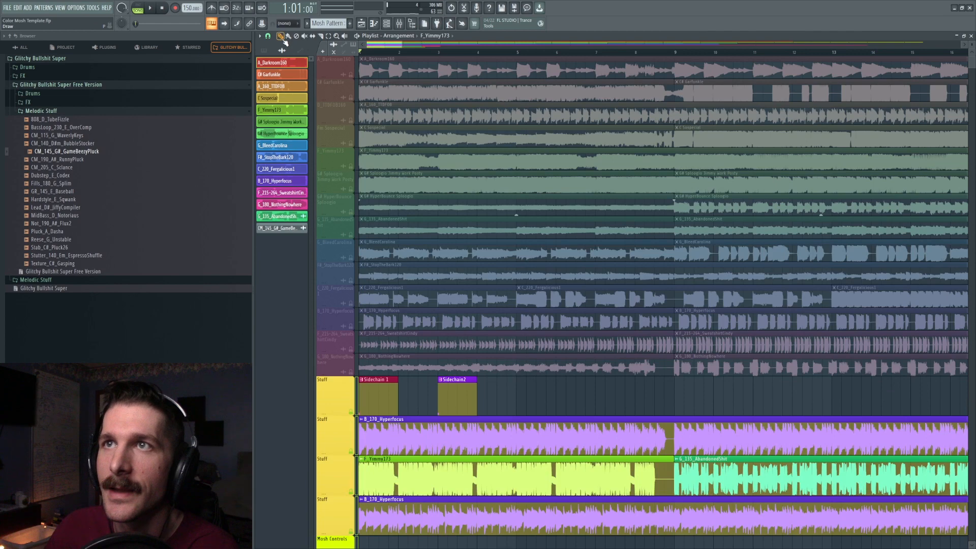
Select the Sidechain 1 pattern, open the mixer, and select its Sidechain track
scroll(388, 54, "up", 5)
scroll(388, 54, "left", 2)
left_click(430, 380)
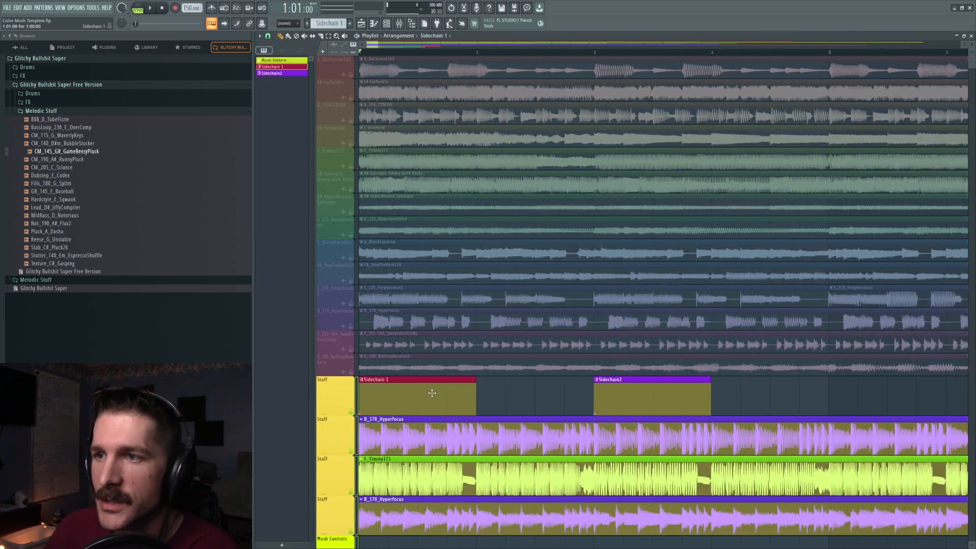
left_click(399, 24)
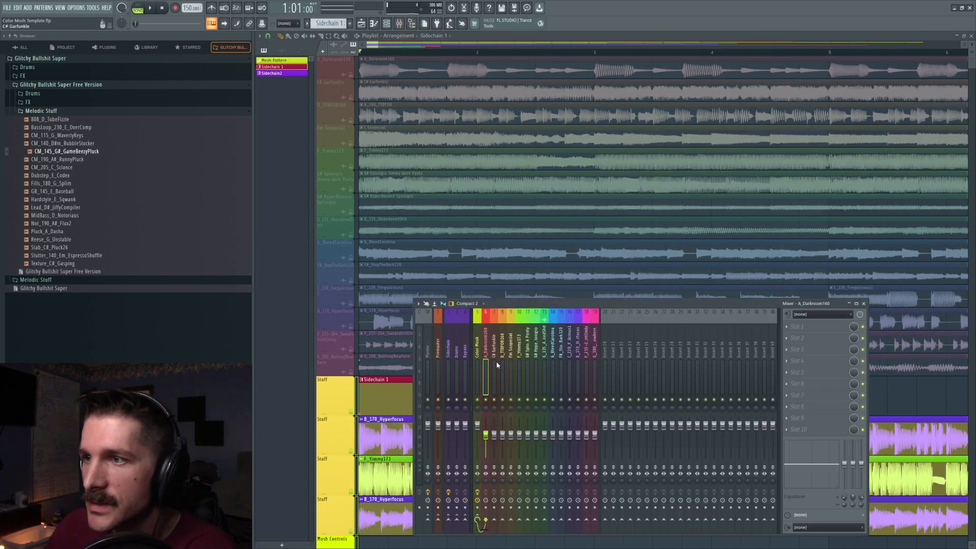
left_click(476, 374)
left_click(448, 356)
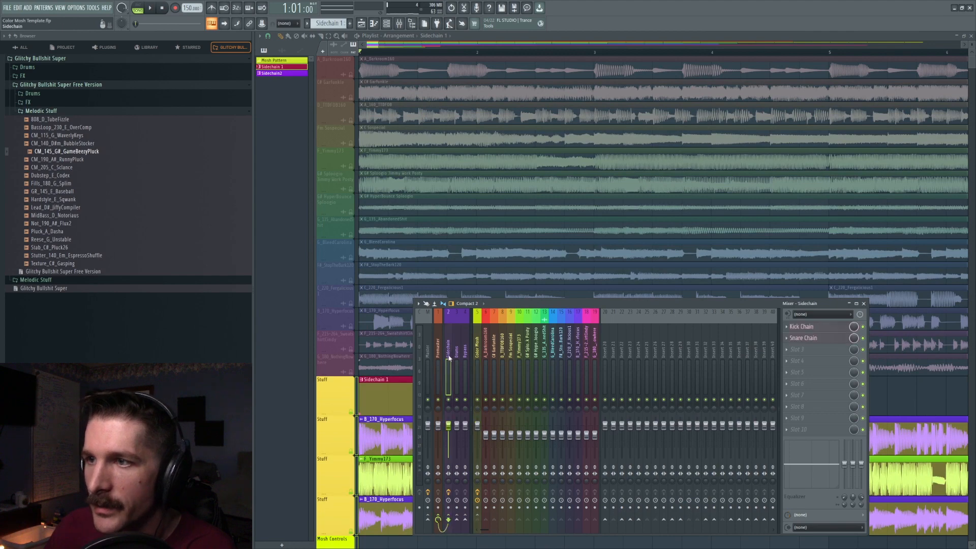
Switch the mixer to the Wide layout and move it clear of the Stuff tracks
left_click(467, 303)
left_click(463, 336)
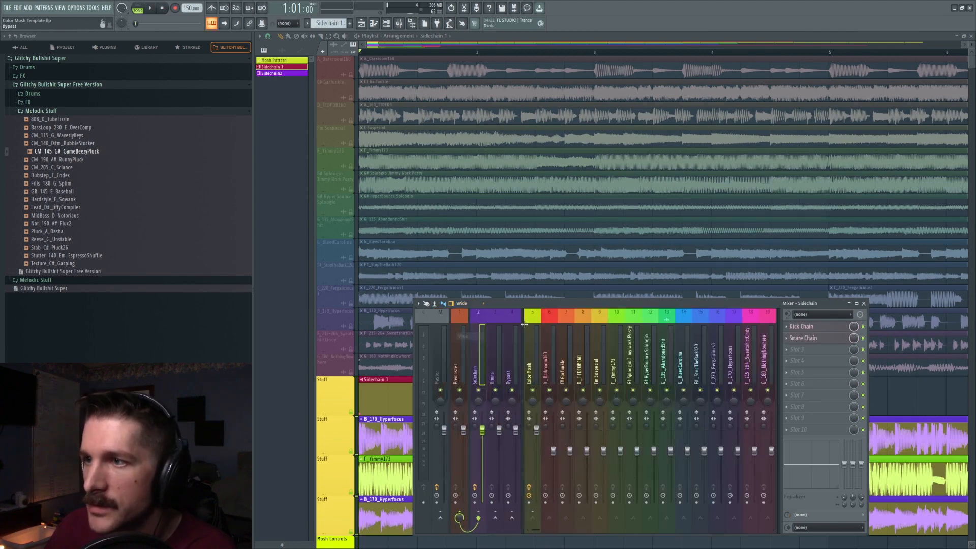
left_click_drag(562, 306, 555, 133)
Inspect the effects on the Color Mosh and Sidechain mixer tracks, view the Kick Chain settings, and return to the playlist
left_click(529, 185)
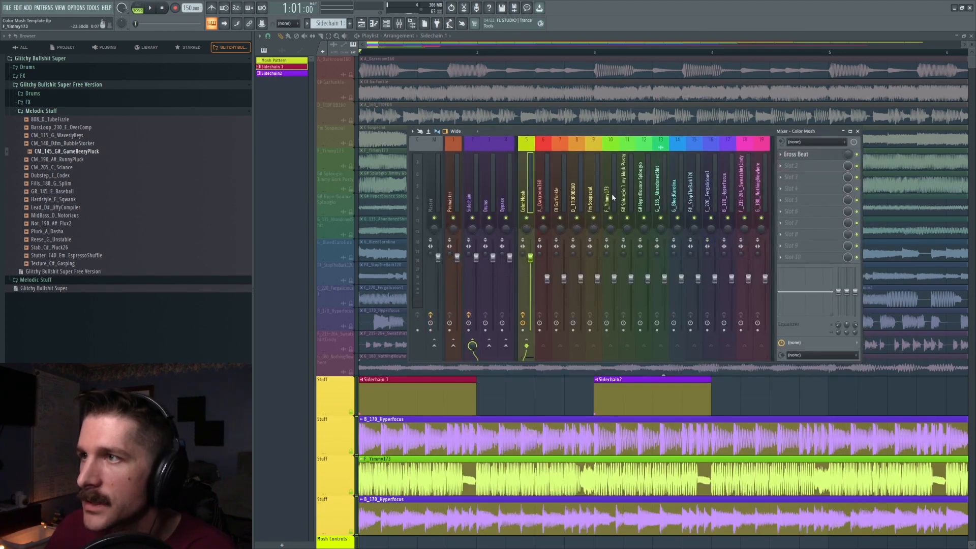
left_click(469, 189)
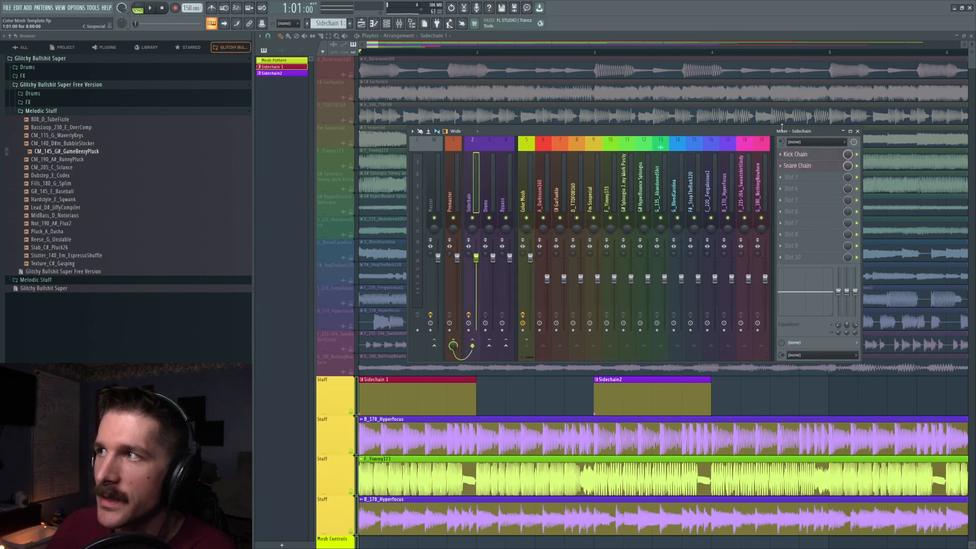
left_click(807, 155)
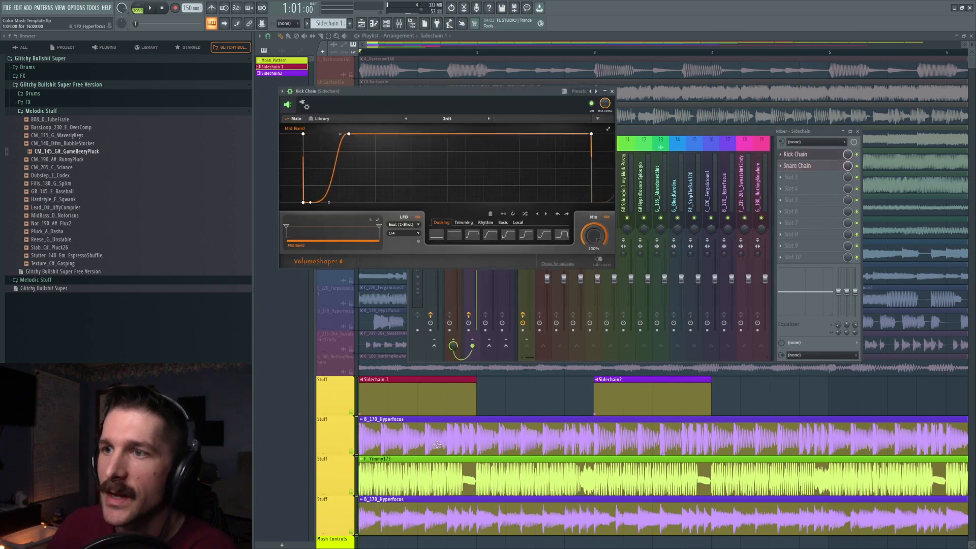
double_click(444, 404)
left_click(400, 25)
left_click(362, 25)
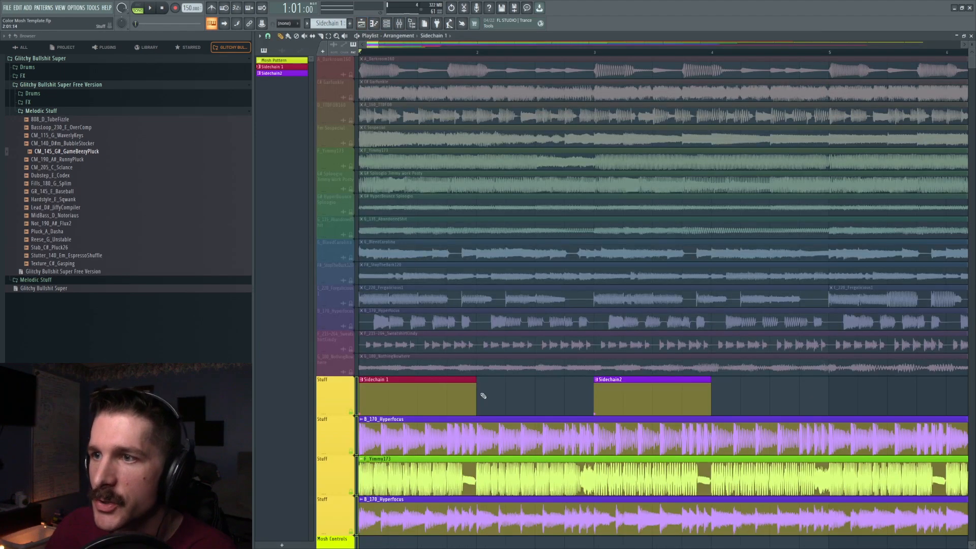
Shorten the Sidechain 1 and Sidechain2 clips to one beat each and place Sidechain2 on the third beat of bar 1
left_click_drag(475, 378, 389, 380)
left_click_drag(711, 379, 436, 380)
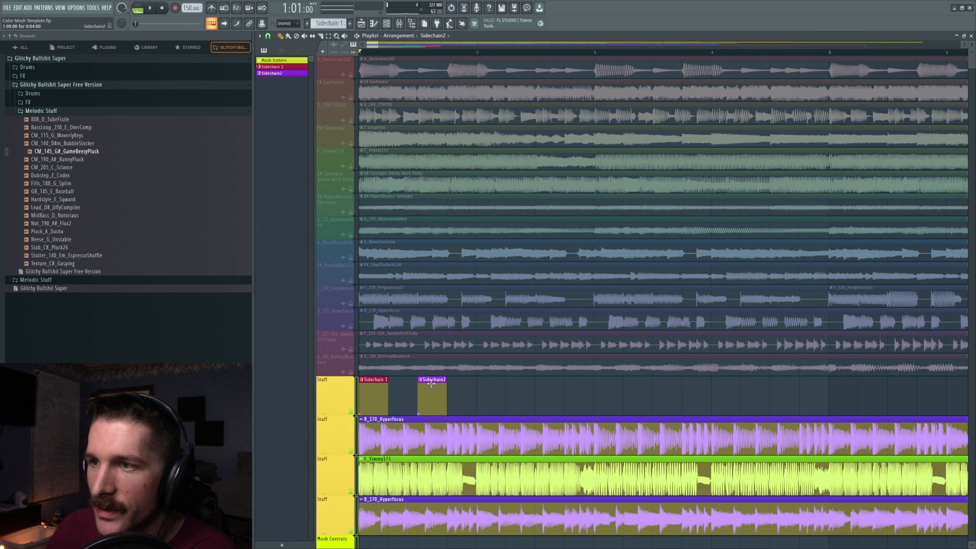
mouse_move(432, 383)
left_mouse_down()
mouse_move(462, 388)
mouse_move(432, 388)
left_mouse_up()
left_click(379, 385)
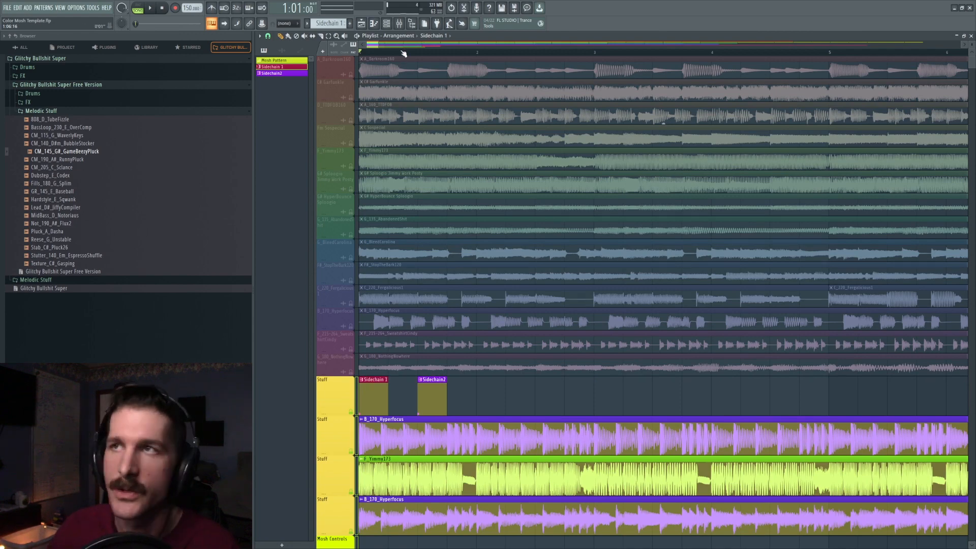
Mute the two lower Stuff tracks starting with F_Yimmy173 and B_170_Hyperfocus, and select the upper B_170_Hyperfocus clip
scroll(403, 53, "down", 5)
scroll(403, 124, "down", 5)
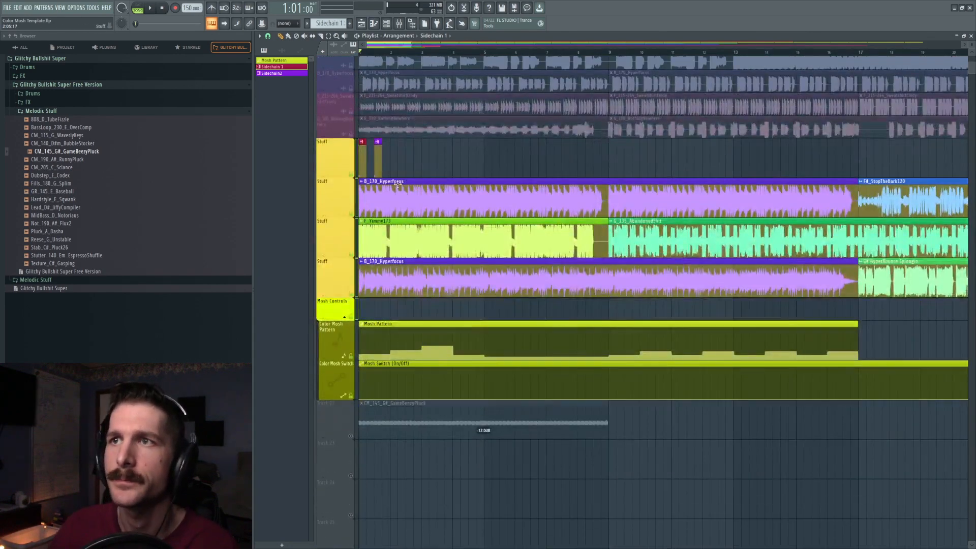
scroll(425, 56, "down", 5)
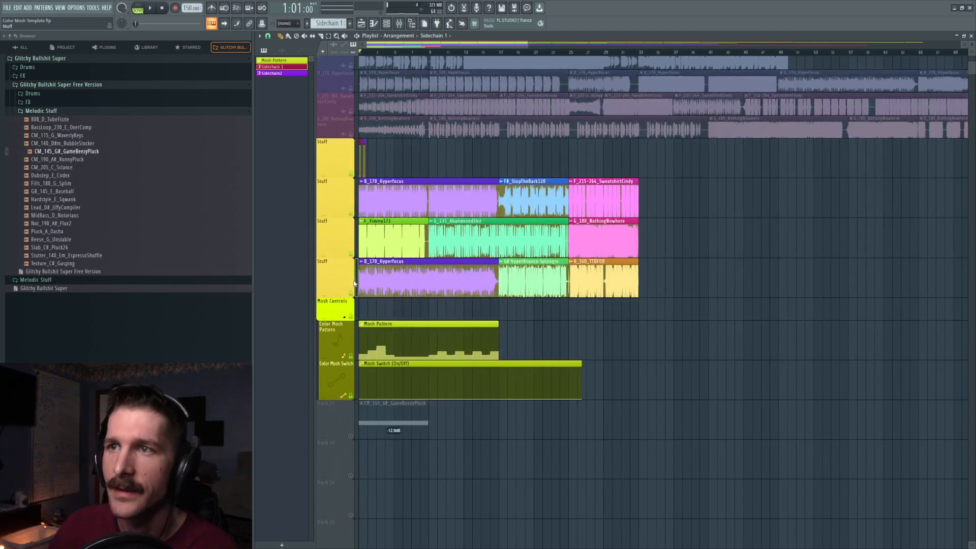
left_click(357, 259)
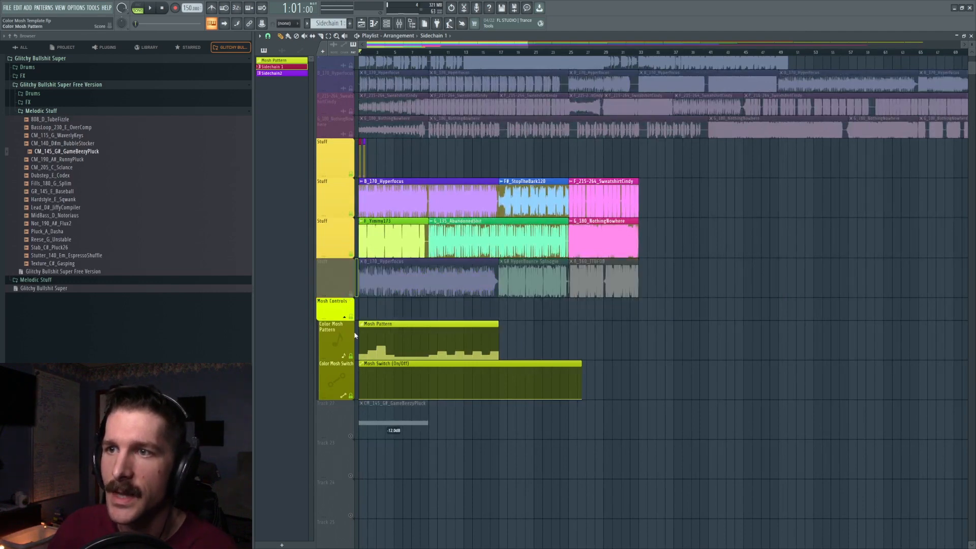
left_click(353, 254)
left_click(388, 199)
scroll(400, 55, "up", 2)
scroll(399, 54, "up", 3)
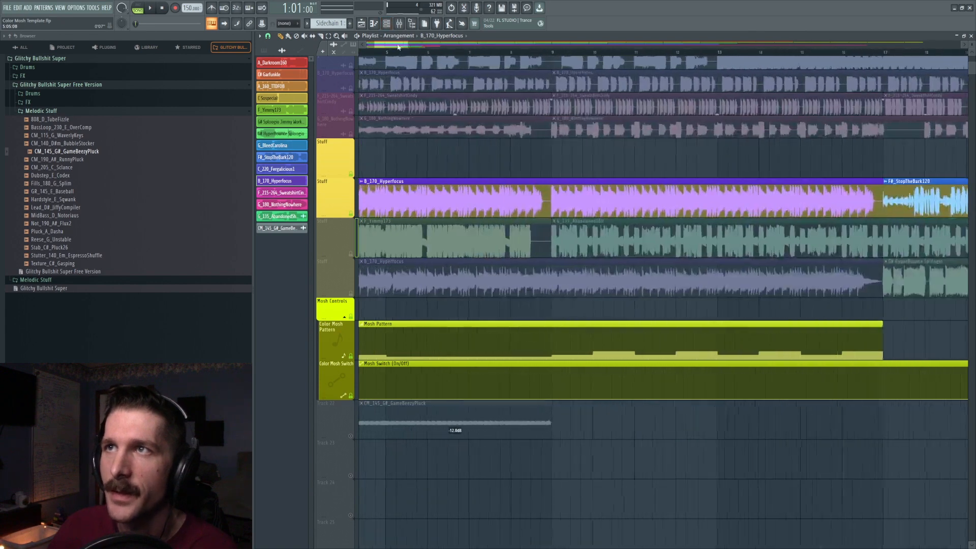
Slice the B_170_Hyperfocus clip on the upper Stuff track at bar 2, then return to the Draw tool
left_click(405, 199)
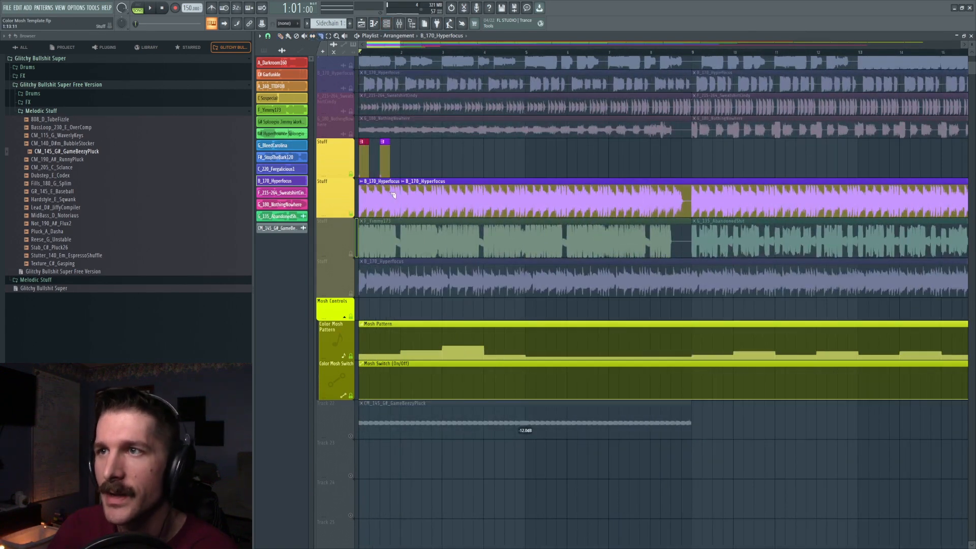
left_click(281, 37)
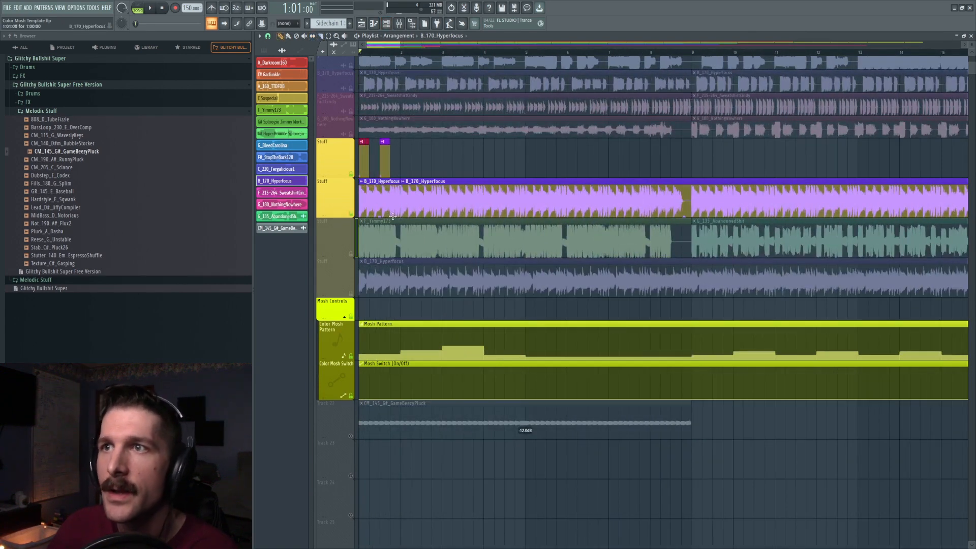
Open the project info comments, move the window off the first bar, and read the note about placing slices below the mosh controls
left_click(76, 7)
left_click(97, 81)
left_click_drag(739, 108, 532, 84)
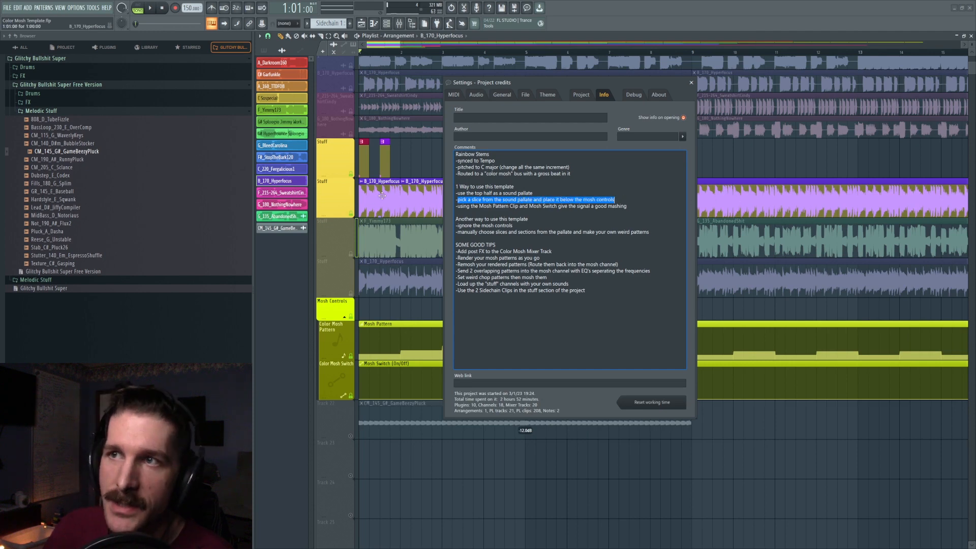
Place a copy of the one-bar B_170_Hyperfocus slice at bar 1 of Track 23 and close the project info
left_click(378, 206)
scroll(414, 318, "down", 3)
left_click(360, 346)
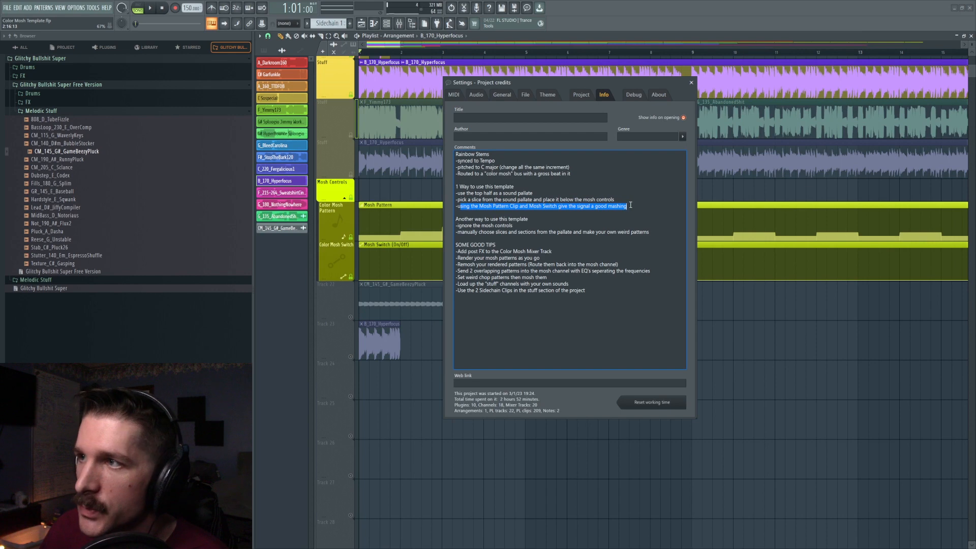
left_click(691, 83)
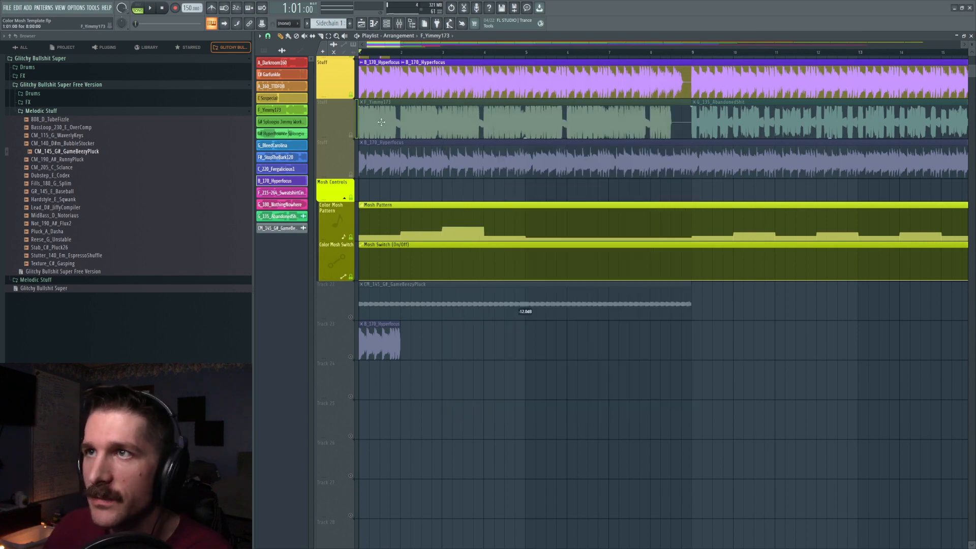
Place an F_Yimmy173 clip at bar 2 of Track 23 and shorten it to one bar
left_click(435, 351)
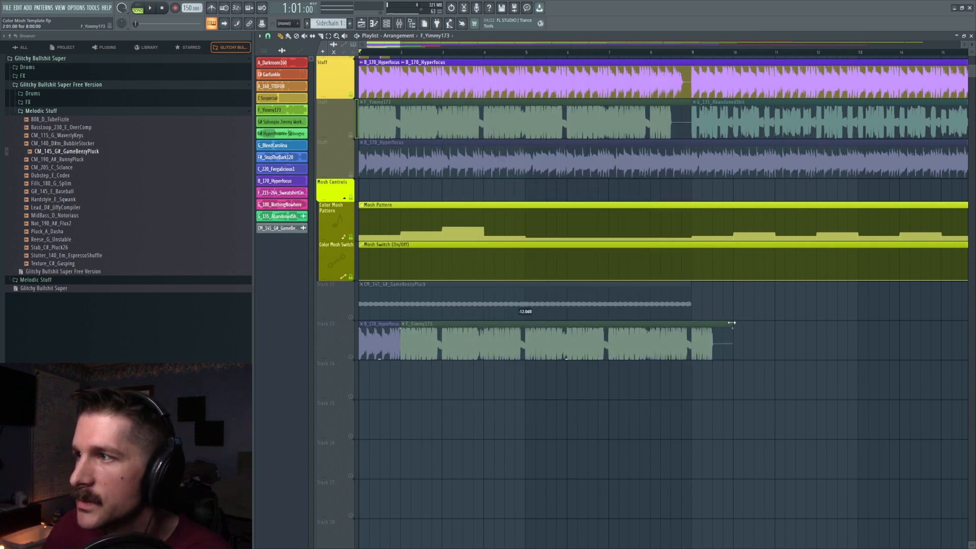
left_click_drag(732, 322, 459, 331)
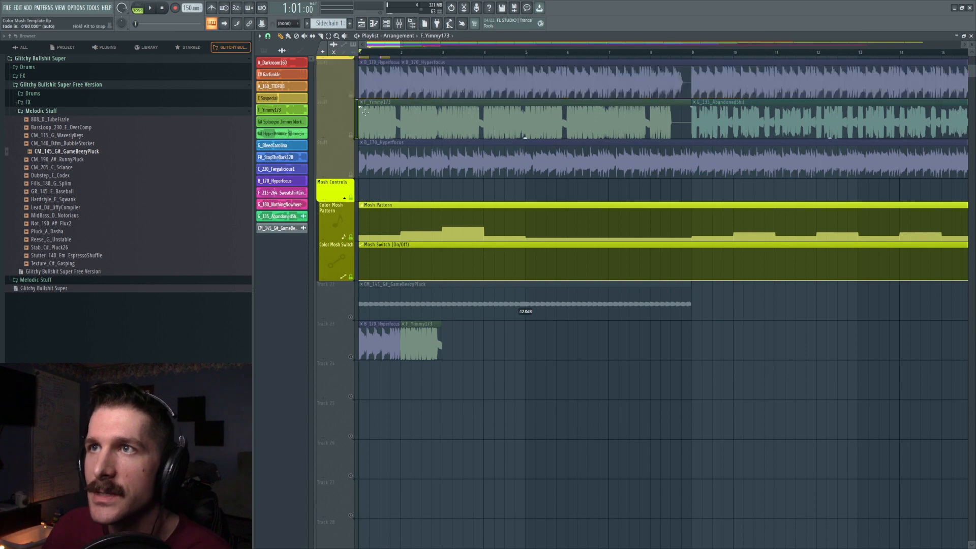
scroll(358, 275, "up", 2)
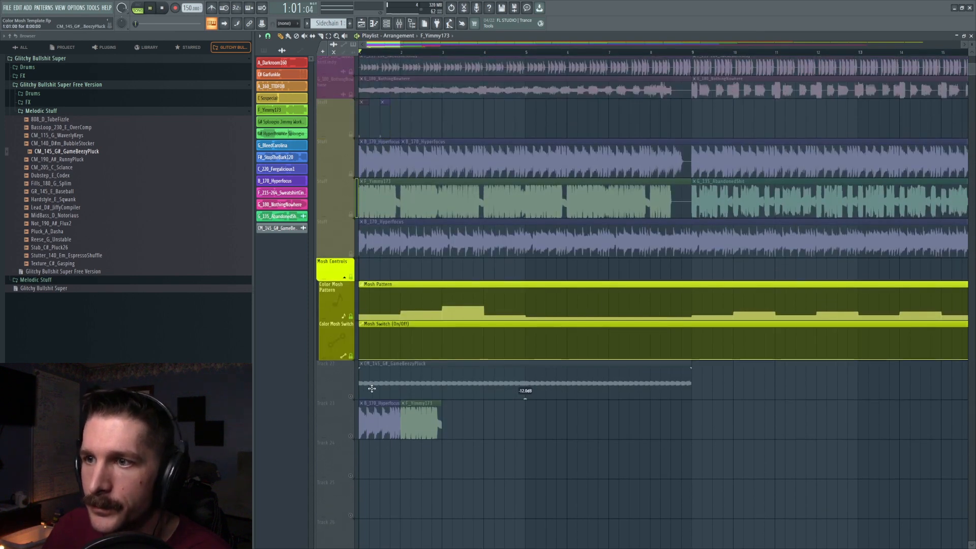
Unmute Track 23, raise the start of the Mosh Switch automation to 100%, and audition the slices
left_click(351, 436)
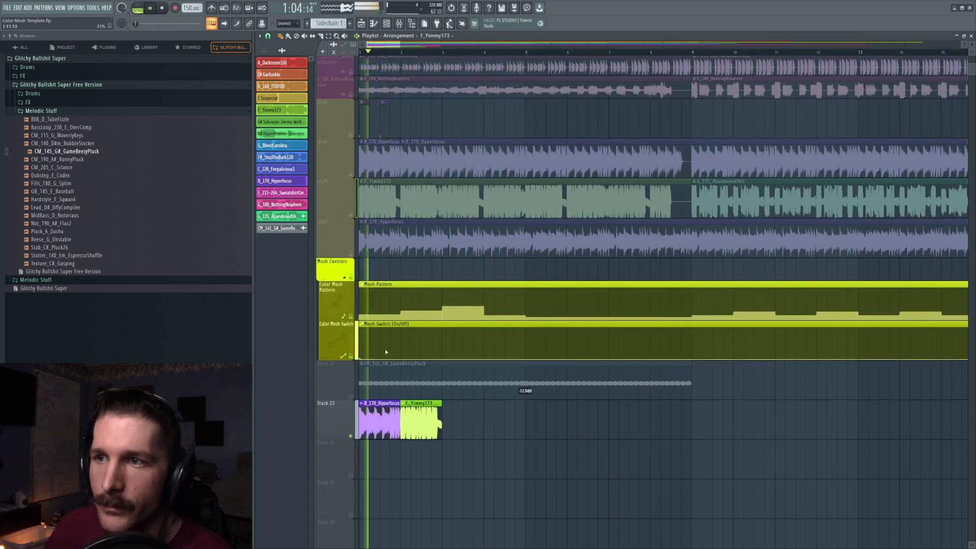
key("space")
left_click_drag(363, 358, 366, 282)
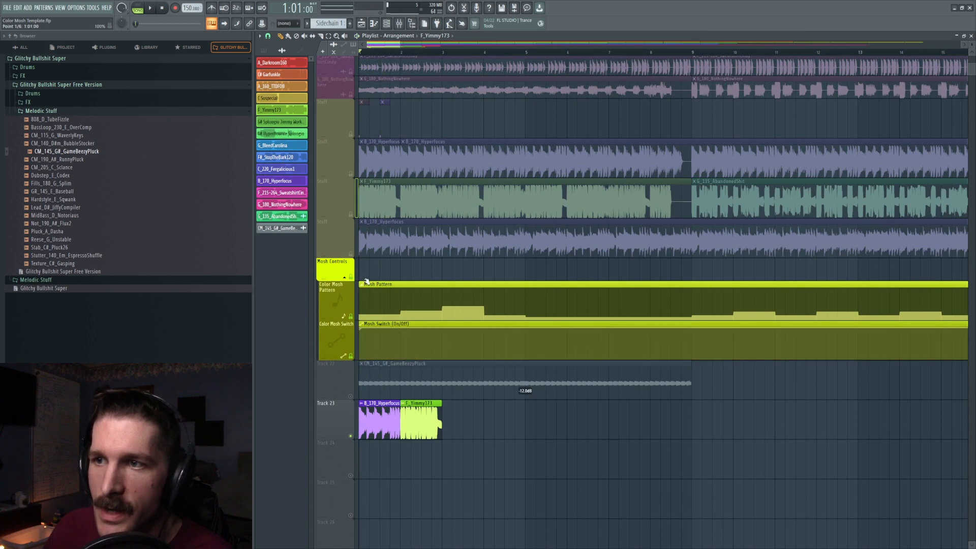
key("space")
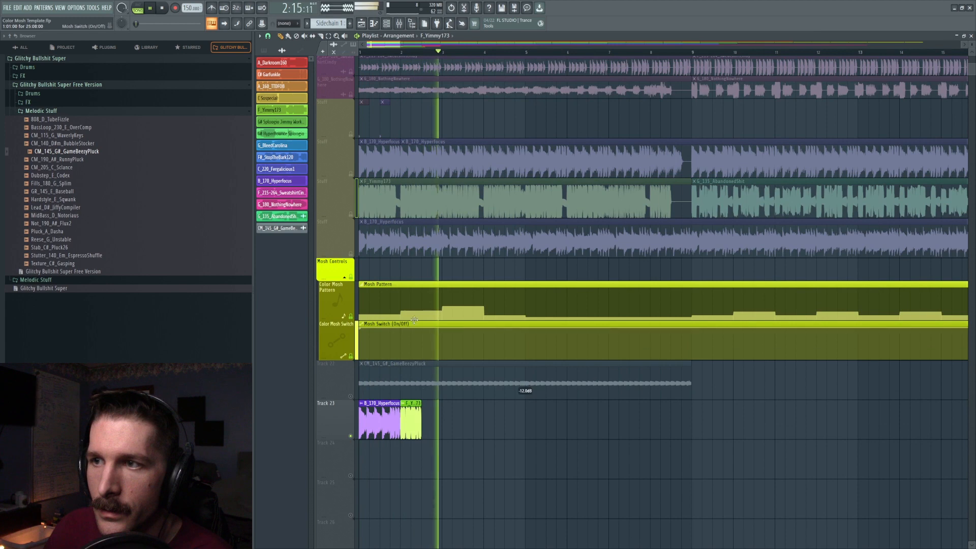
key("space")
Raise the Gross Beat time slot events in Mosh Pattern over bars 1 to 4, auditioning different slots, and return to the playlist
double_click(412, 301)
left_click_drag(322, 44, 253, 70)
mouse_move(292, 420)
left_mouse_down()
mouse_move(289, 466)
mouse_move(364, 475)
left_mouse_up()
left_click_drag(287, 454, 276, 374)
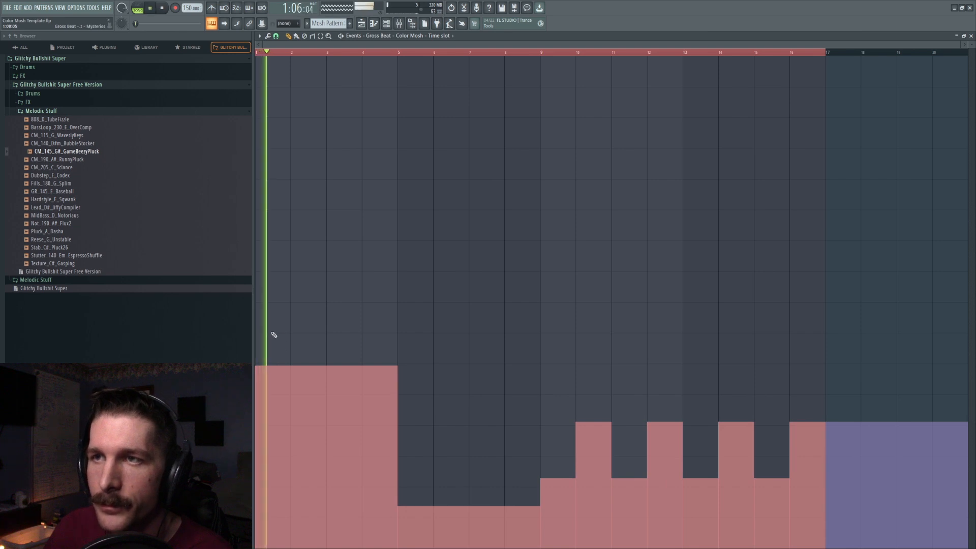
left_click(270, 313)
key("space")
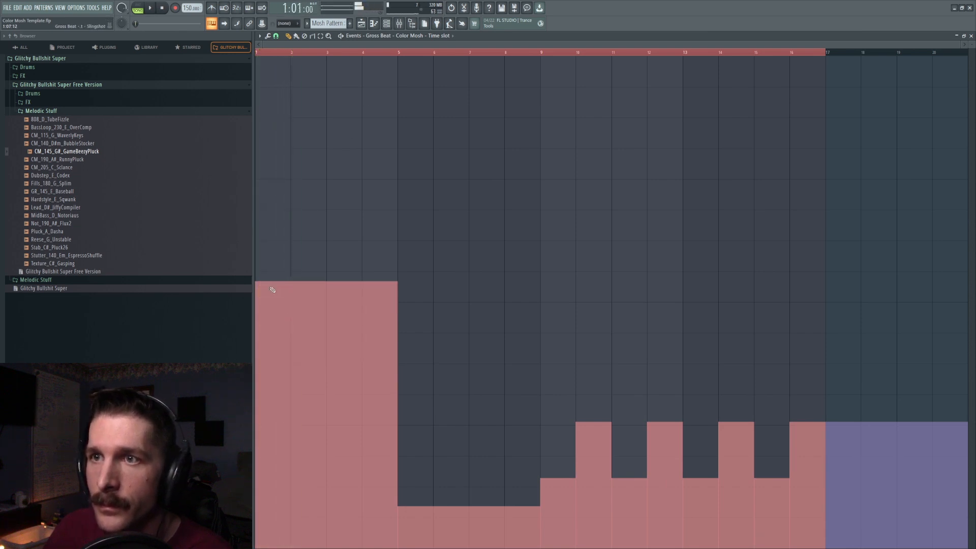
key("F5")
key("space")
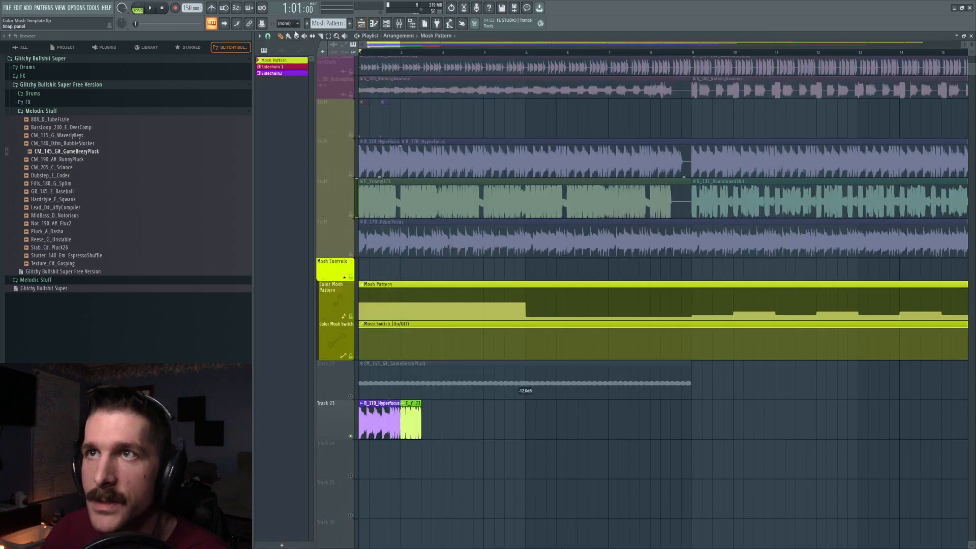
Adjust the playlist snap, move the F_Yimmy173 clip to the start of bar 1 on Track 23, and trim it to one beat
left_click(268, 36)
left_click(283, 138)
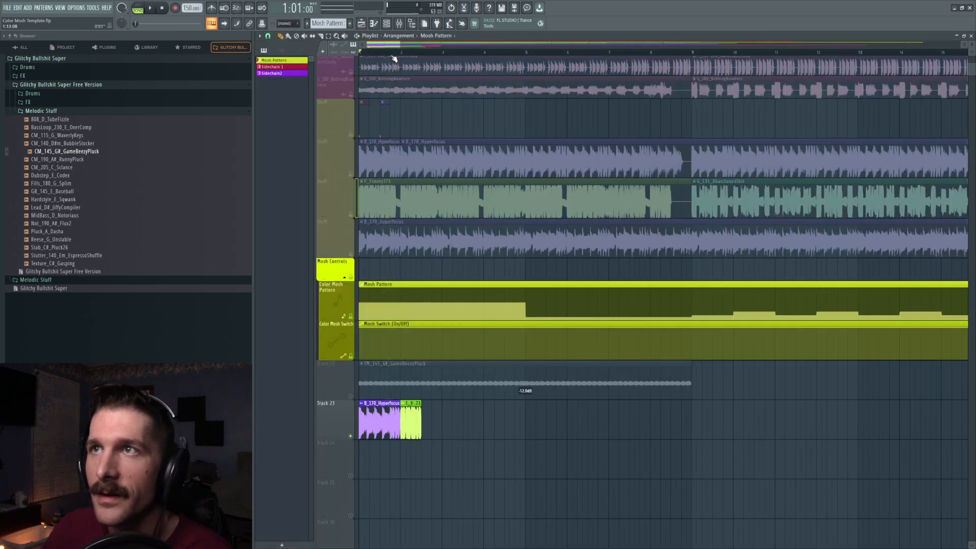
scroll(361, 52, "up", 5)
left_click_drag(421, 424, 614, 423)
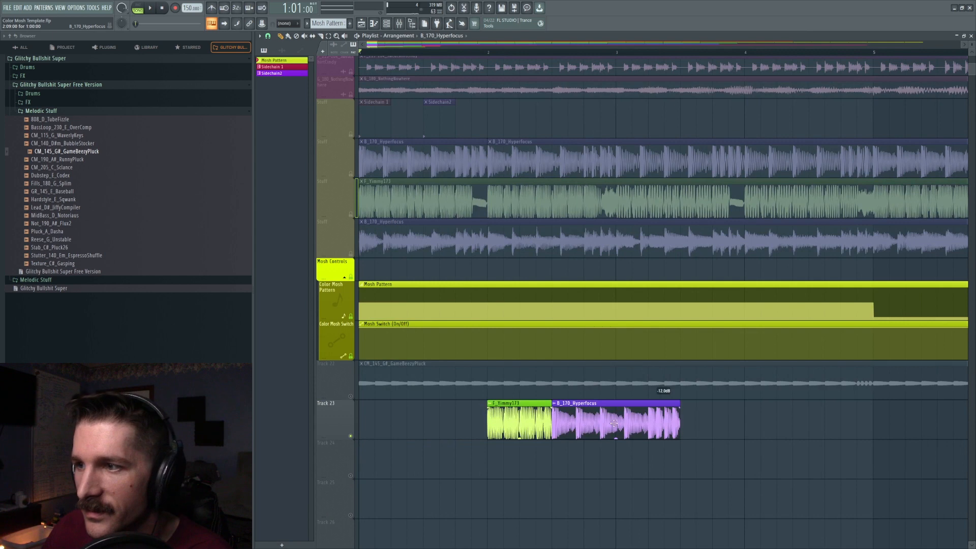
left_click_drag(509, 403, 349, 403)
left_click_drag(422, 404, 397, 403)
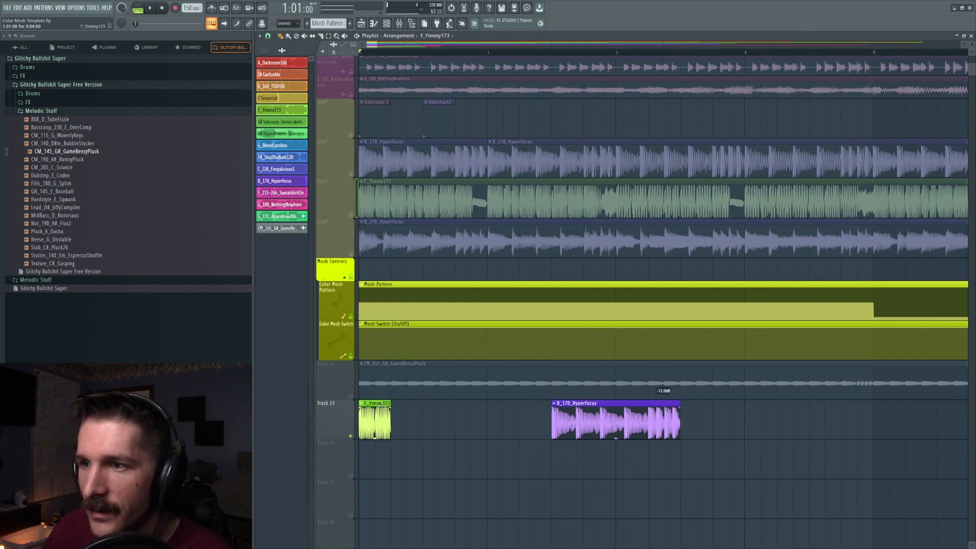
Trim the B_170_Hyperfocus clip on Track 23 to one beat, place it on the third beat of bar 1, and audition the rhythm
left_click_drag(613, 415, 444, 413)
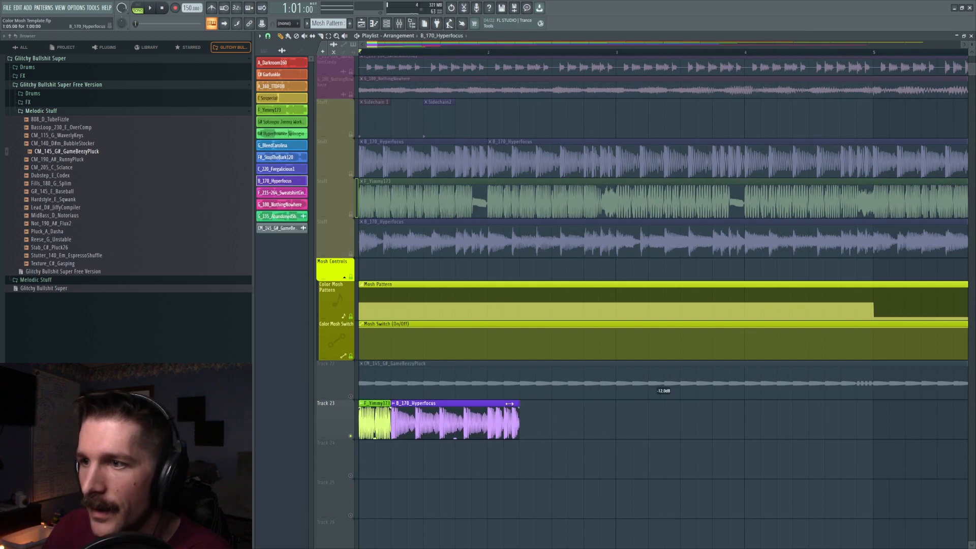
left_click_drag(510, 403, 423, 403)
key("space")
key("space")
key("space")
left_click_drag(403, 416, 431, 419)
key("space")
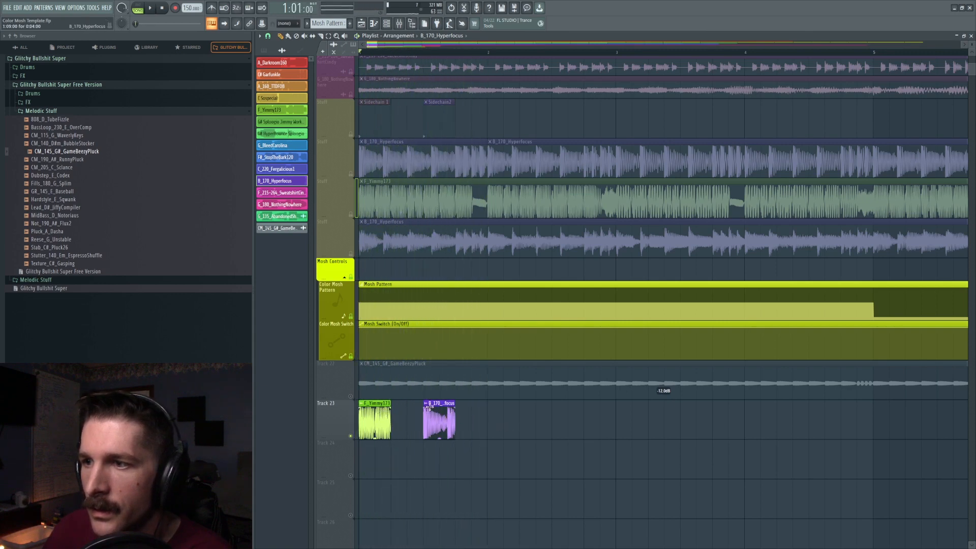
Lower Mosh Pattern's Gross Beat time slot by one over bars 1 to 4, audition it, and return to the playlist
double_click(422, 305)
left_click_drag(281, 282, 279, 296)
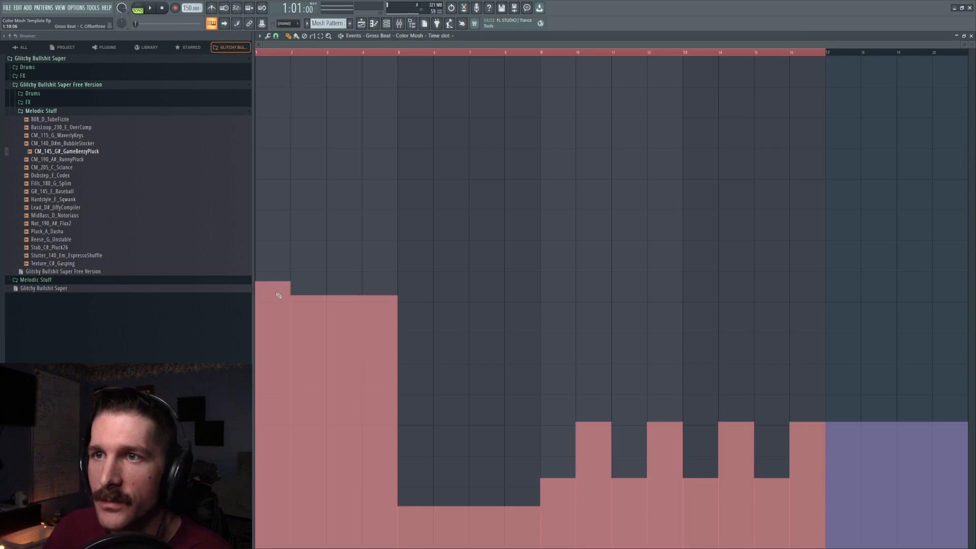
key("space")
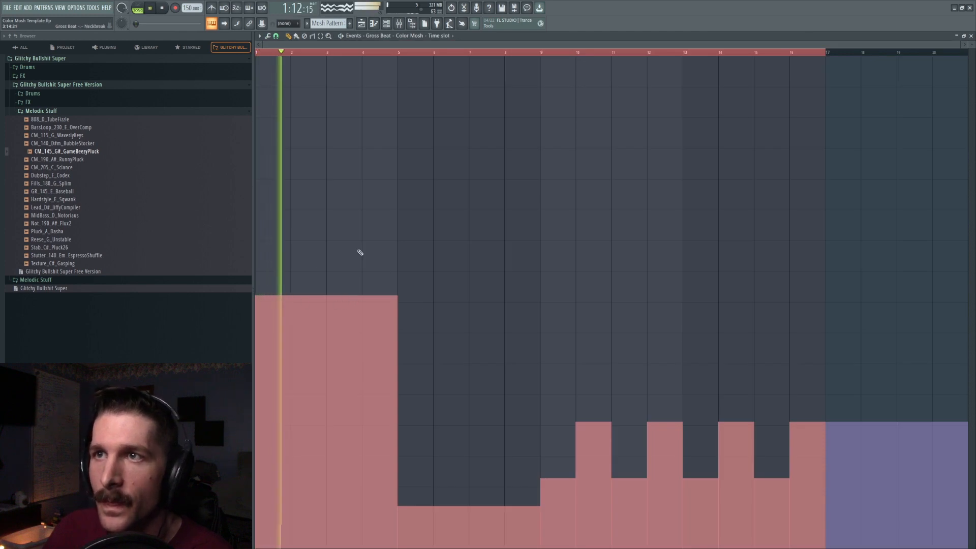
left_click(364, 24)
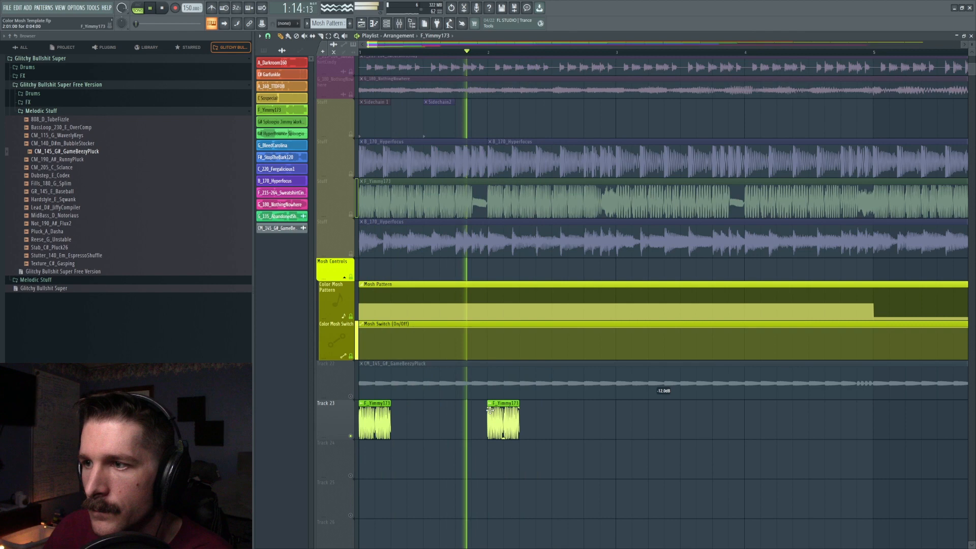
Place one-beat F_Yimmy173 clips at bars 3 and 4 of Track 23 and audition them through the mosh pattern
left_click(623, 420)
key("space")
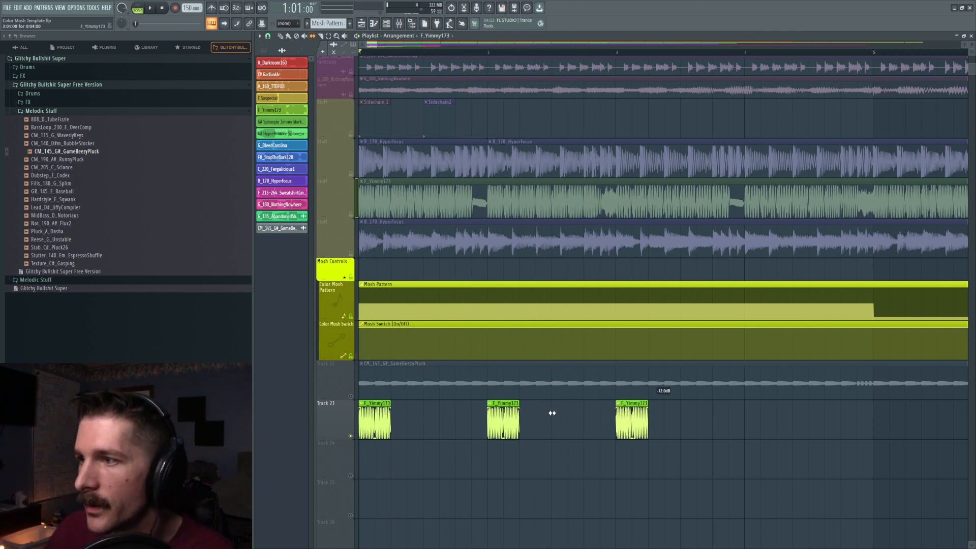
key("space")
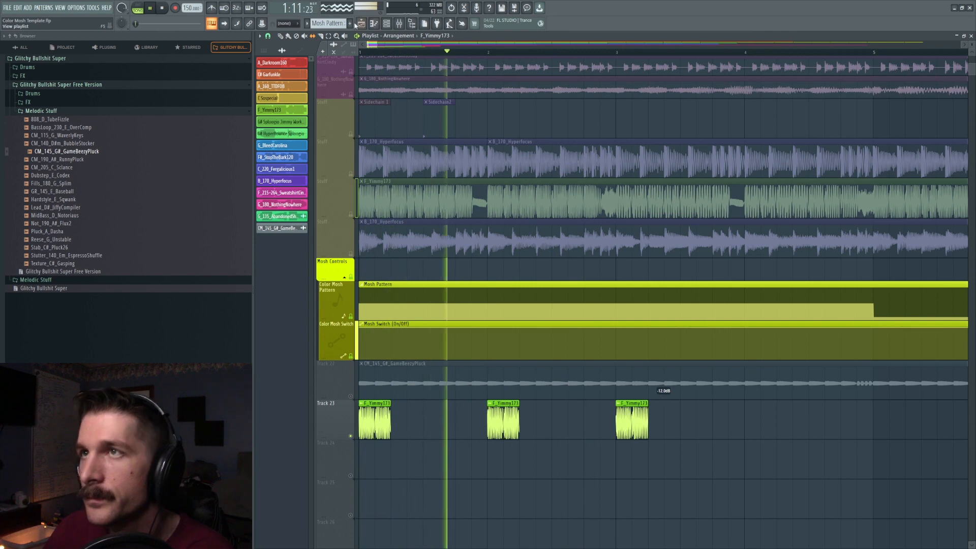
scroll(411, 52, "down", 1)
scroll(410, 52, "down", 2)
scroll(464, 349, "down", 4)
scroll(499, 331, "up", 1)
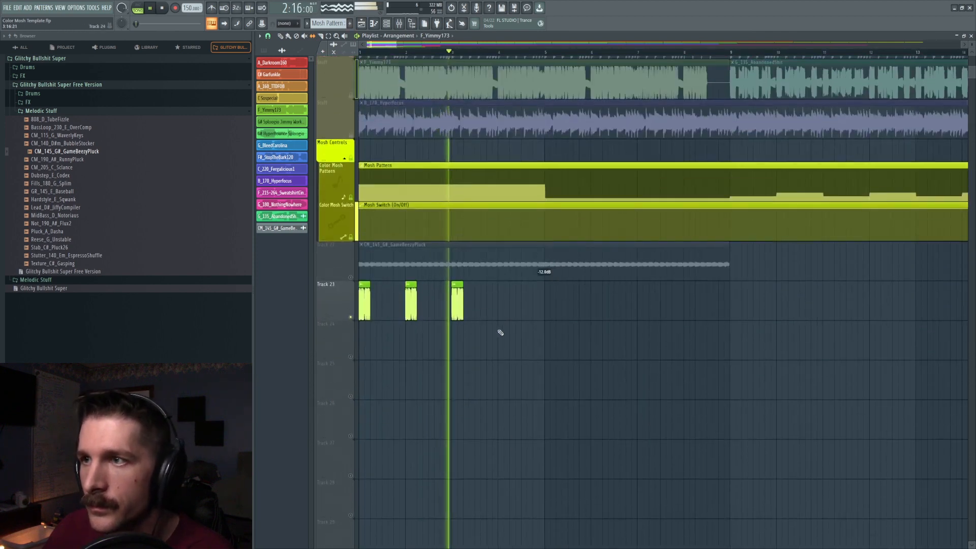
left_click(501, 299)
key("space")
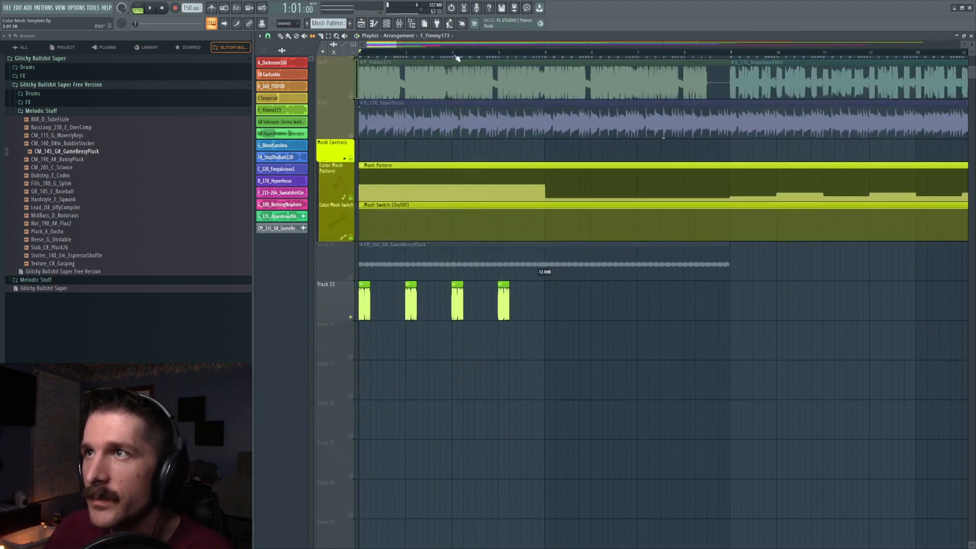
key("space")
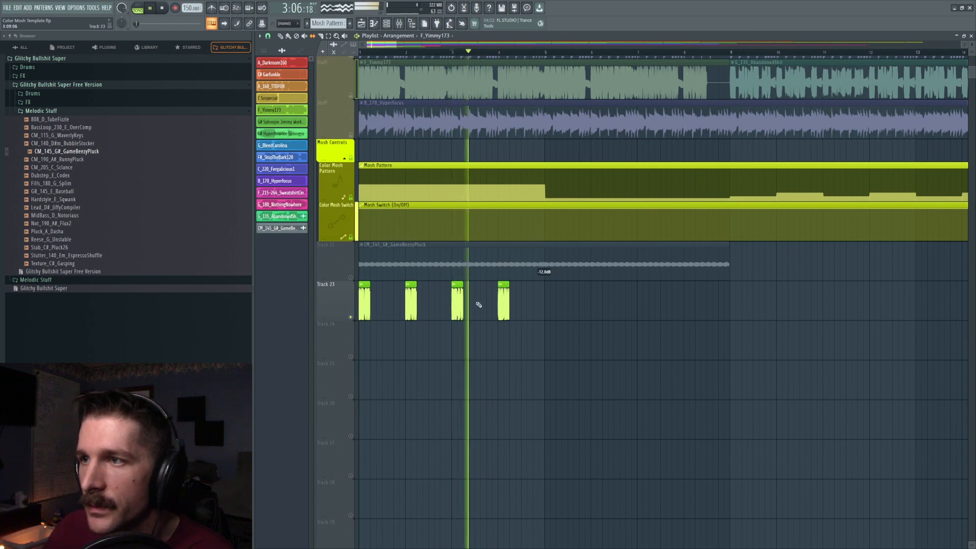
key("space")
key("space")
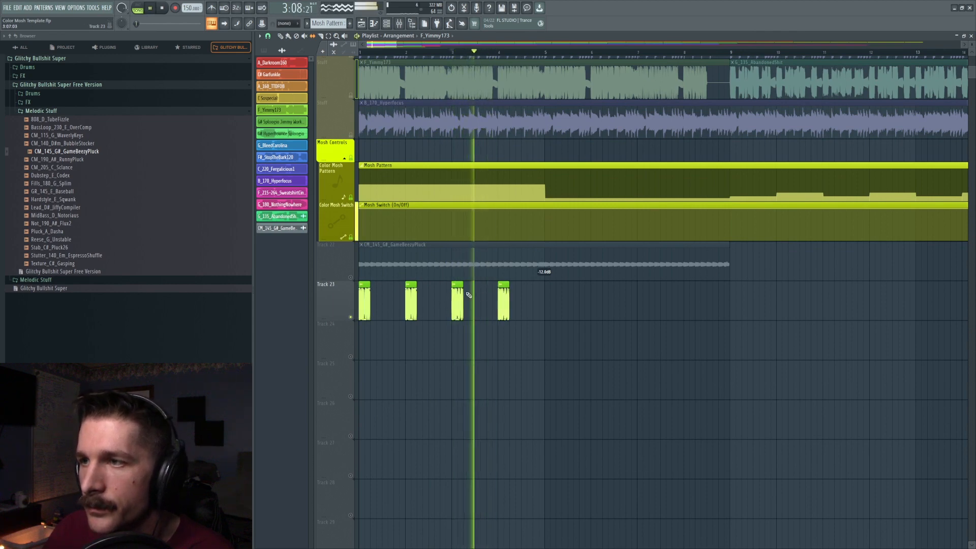
Place an F_Yimmy173 clip at bar 5 of Track 23, slip its audio slightly earlier, and audition from bar 5
left_click(548, 294)
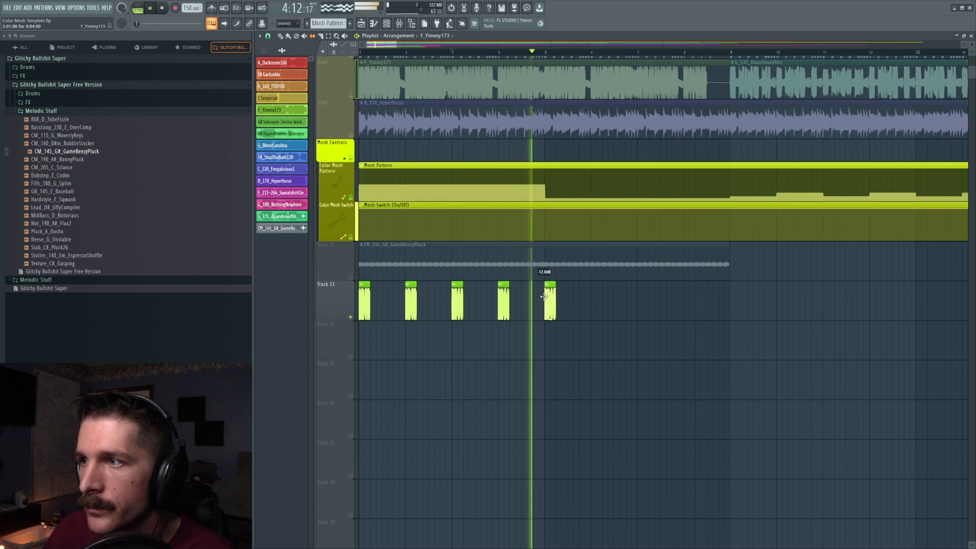
left_click(544, 50)
key("space")
key("space")
mouse_move(551, 301)
left_mouse_down()
mouse_move(536, 301)
mouse_move(547, 302)
left_mouse_up()
key("space")
key("space")
Place an F_Yimmy173 clip at bar 6 of Track 23, slip its audio within the clip, and audition from bar 5
left_click(593, 300)
key("space")
key("space")
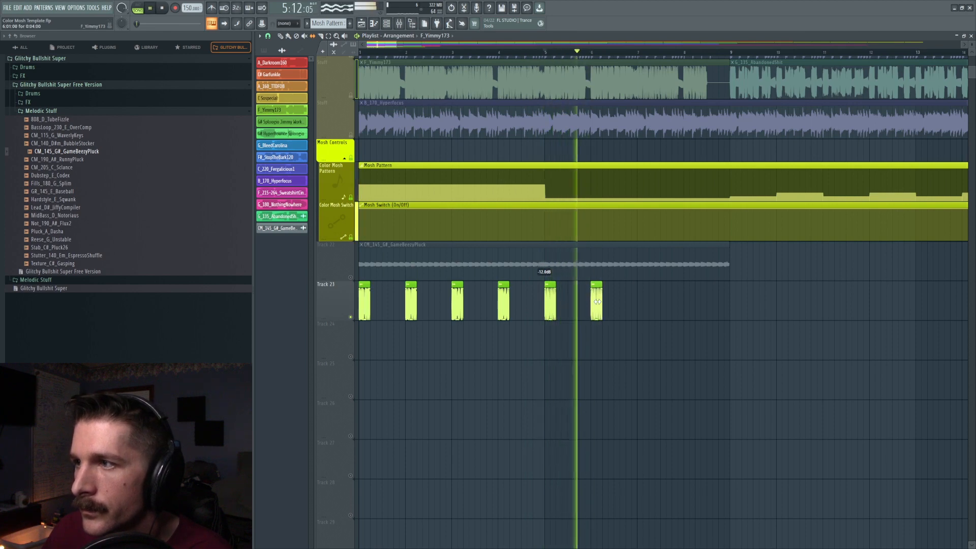
key("space")
left_click_drag(597, 287, 646, 288)
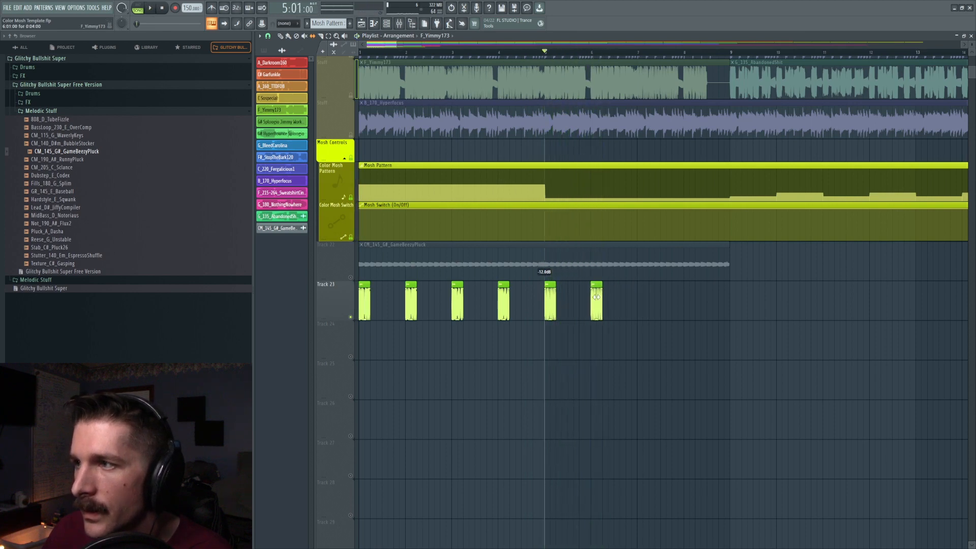
key("space")
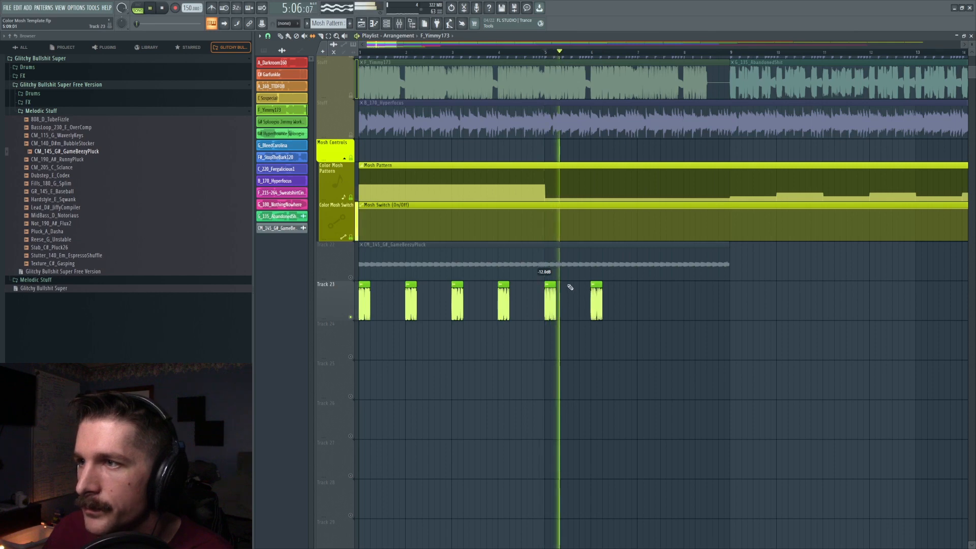
key("space")
Replace the F_Yimmy173 clips at bars 5 and 6 with copies of those from bars 1 and 2, and play the arrangement
right_click(599, 288)
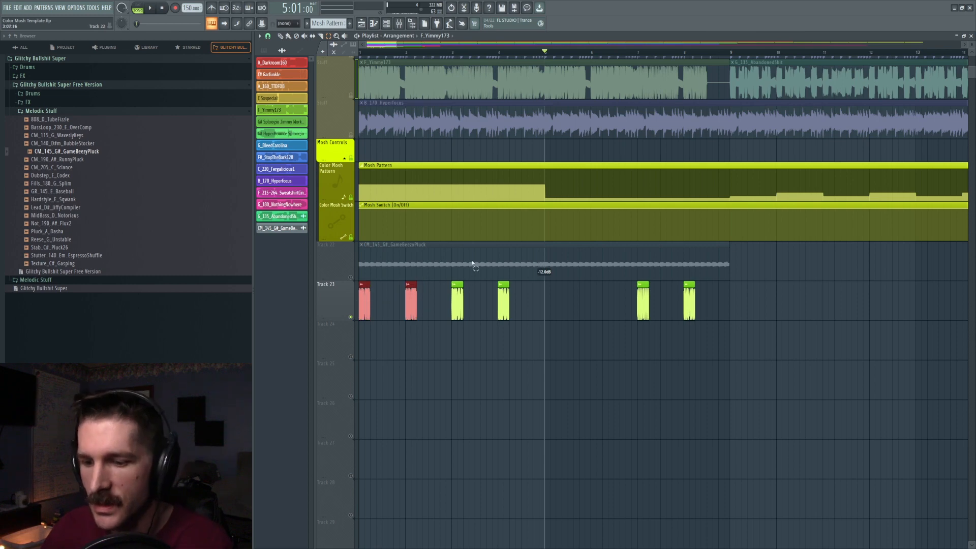
mouse_move(371, 45)
left_mouse_down()
mouse_move(380, 47)
mouse_move(371, 49)
left_mouse_up()
key("ctrl+v")
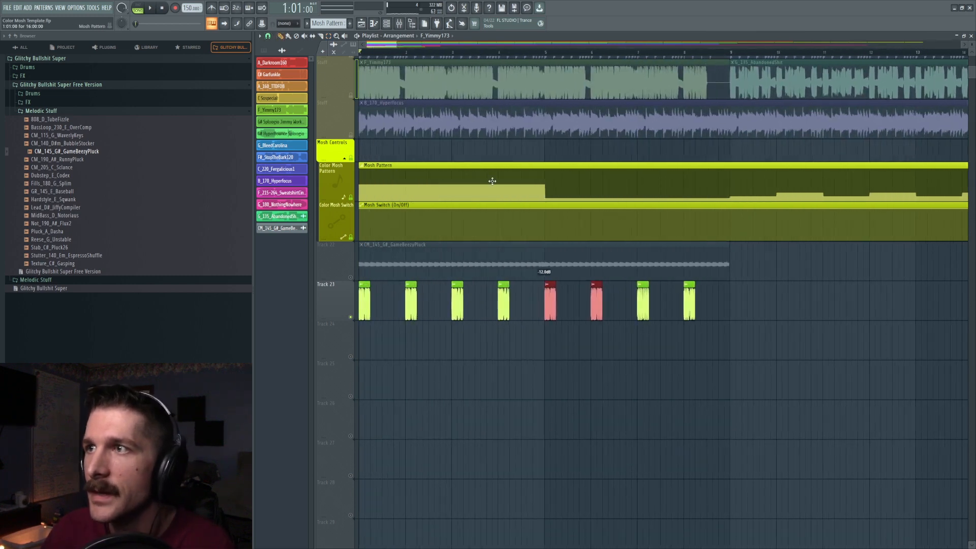
left_click(492, 179)
key("space")
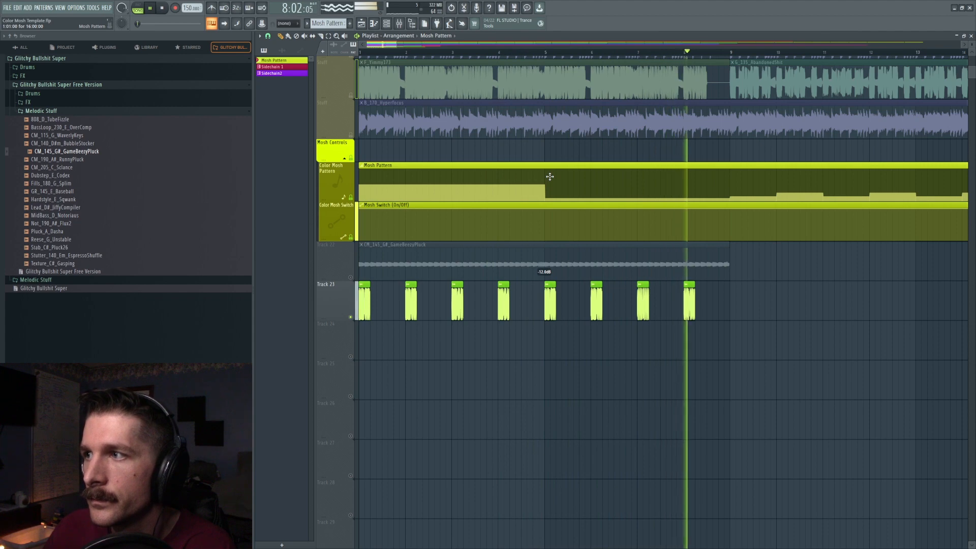
Stop playback and delete the Track 23 clips at bars 5 to 8, keeping those at bars 1 to 4
key("space")
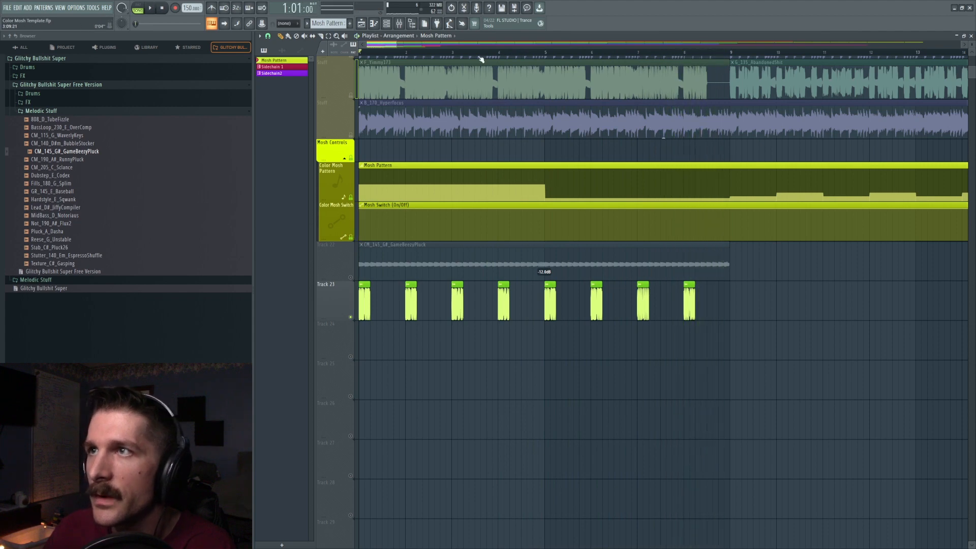
left_click_drag(532, 301, 813, 300)
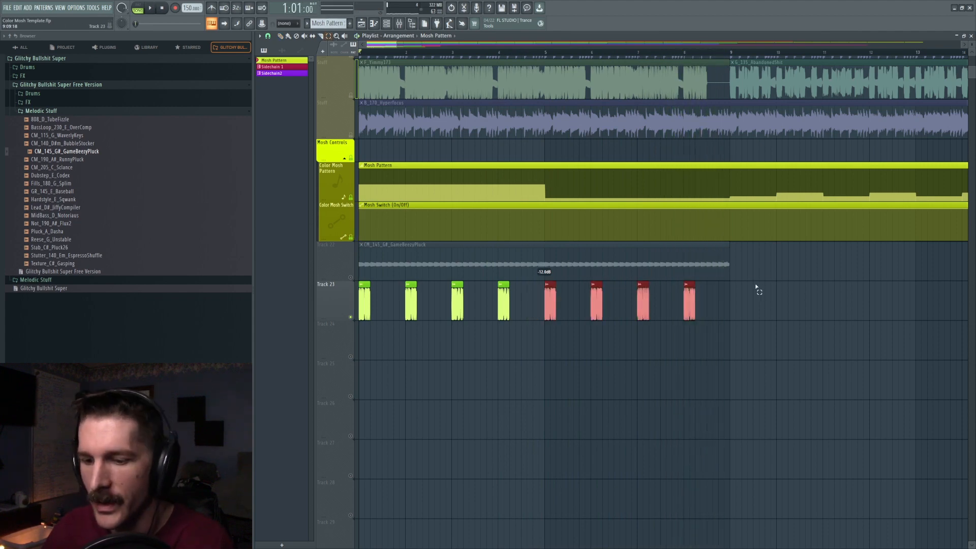
key("Delete")
left_click_drag(536, 301, 251, 320)
key("Delete")
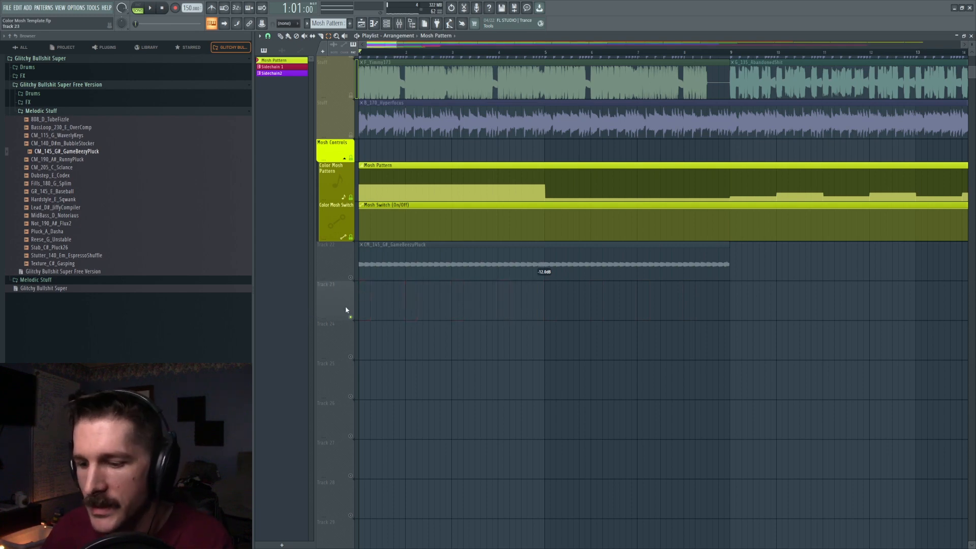
key("ctrl+z")
Lower the Mosh Pattern's Gross Beat time slot level over bars 1 to 4 to match bars 5 to 8
left_click(281, 37)
double_click(401, 183)
scroll(431, 52, "left", 1)
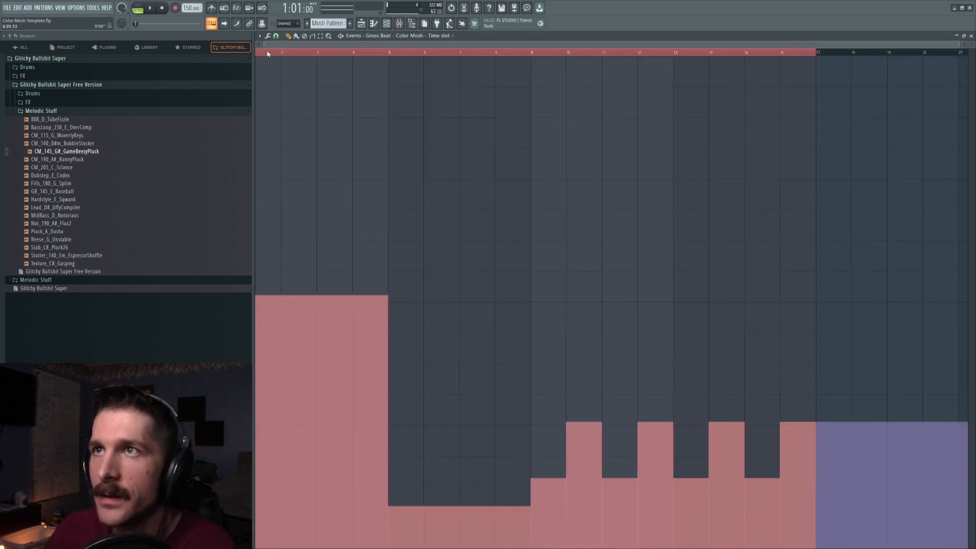
left_click_drag(266, 305, 273, 506)
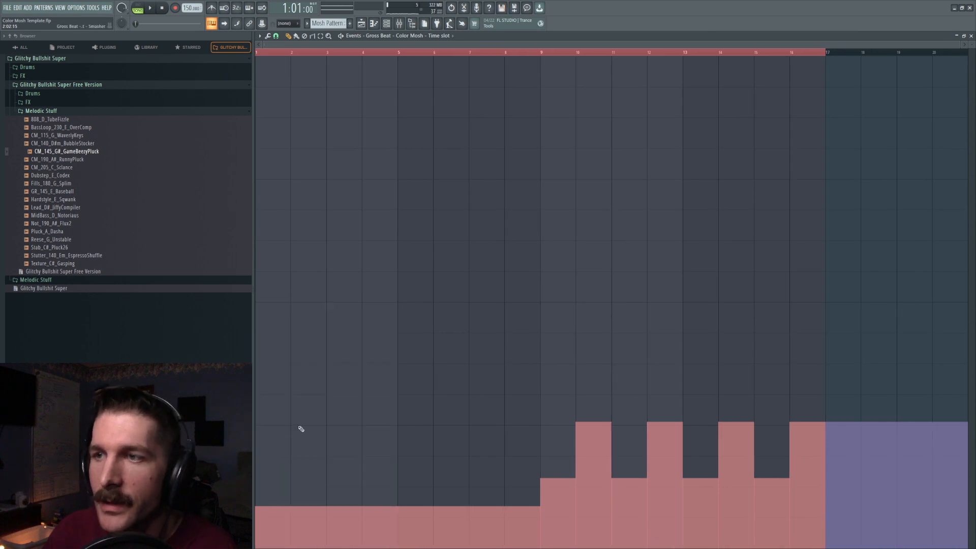
left_click(363, 25)
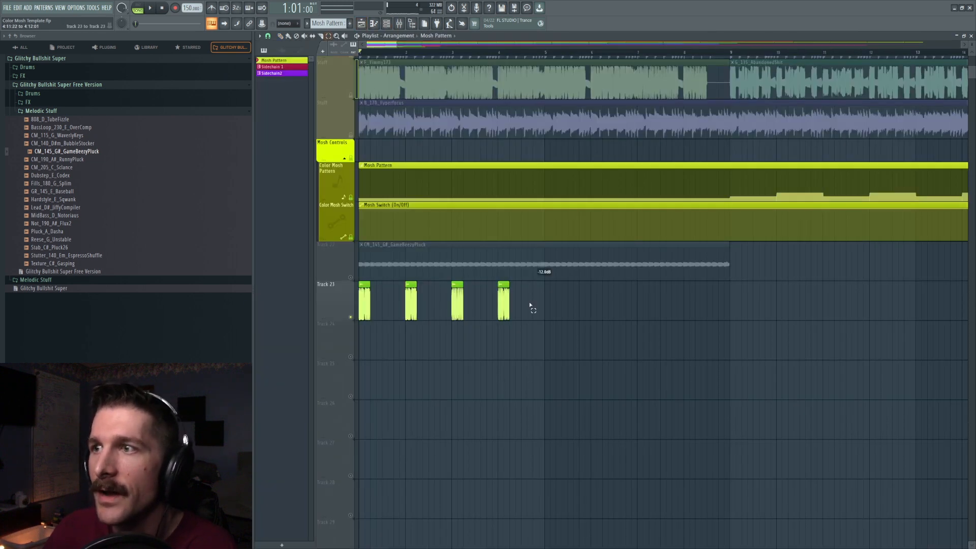
Duplicate the four Track 23 clips into bars 5 to 8 and play the arrangement from bar 1
left_click_drag(530, 305, 299, 327)
key("ctrl+b")
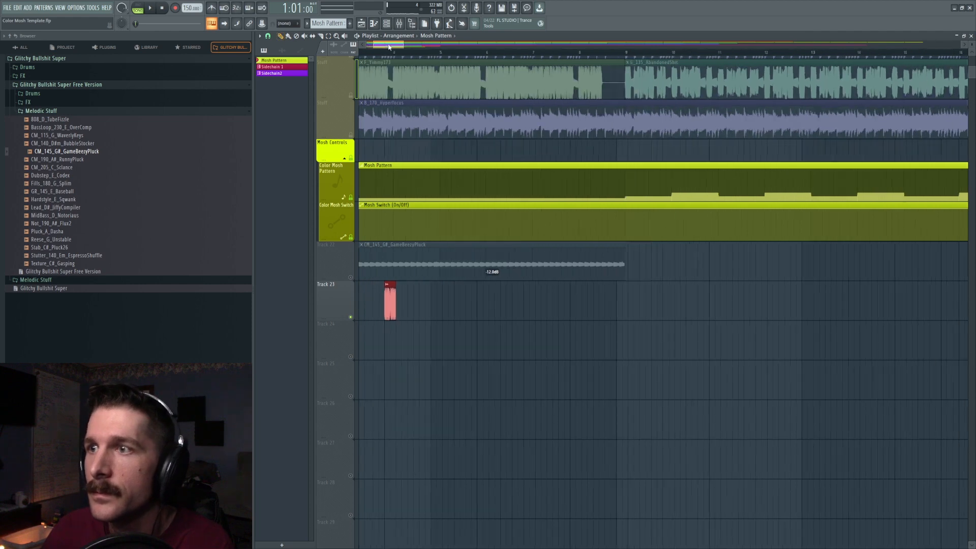
key("space")
right_click(508, 383)
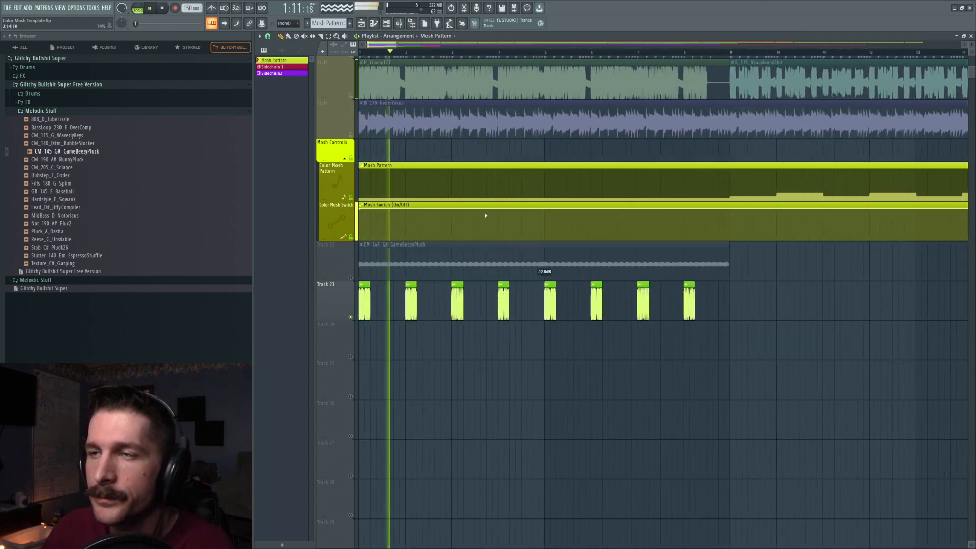
Place a B_170_Hyperfocus clip at bar 1 of Track 24, audition it, and set a time selection over bars 1 to 8
left_click(432, 123)
left_click_drag(396, 345, 360, 346)
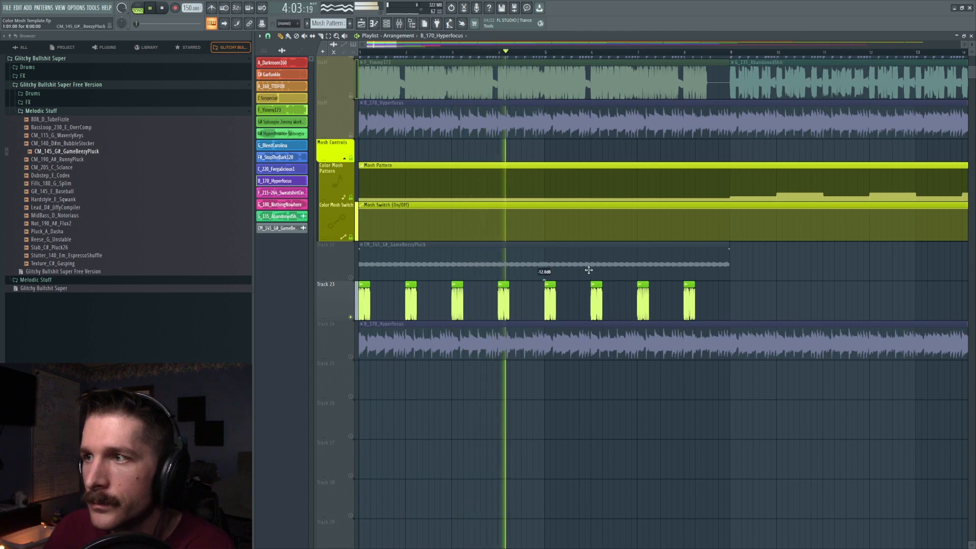
key("space")
left_click_drag(729, 53, 359, 52)
Review the tips in the project info comments about post FX and remoshing rendered patterns, and bring the mixer back up
left_click(400, 25)
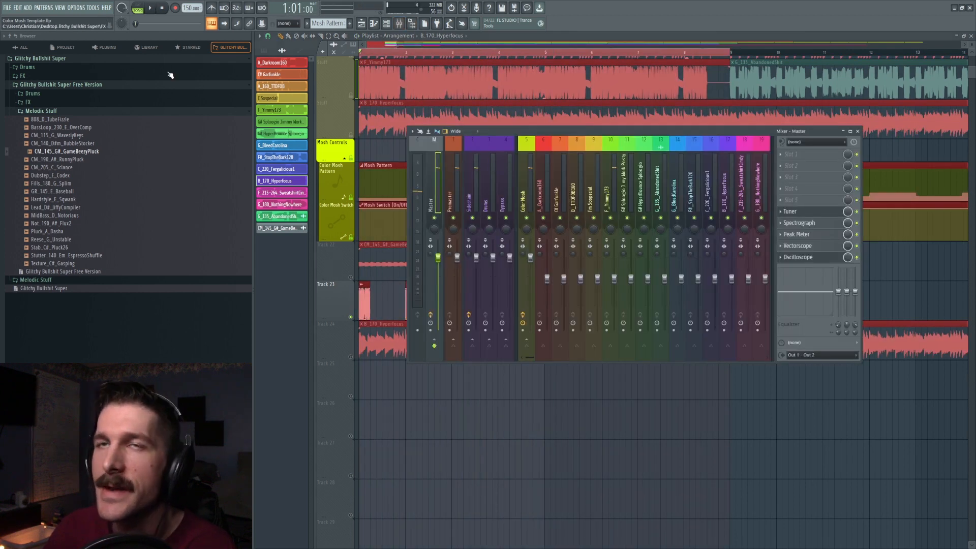
left_click(77, 7)
left_click(84, 81)
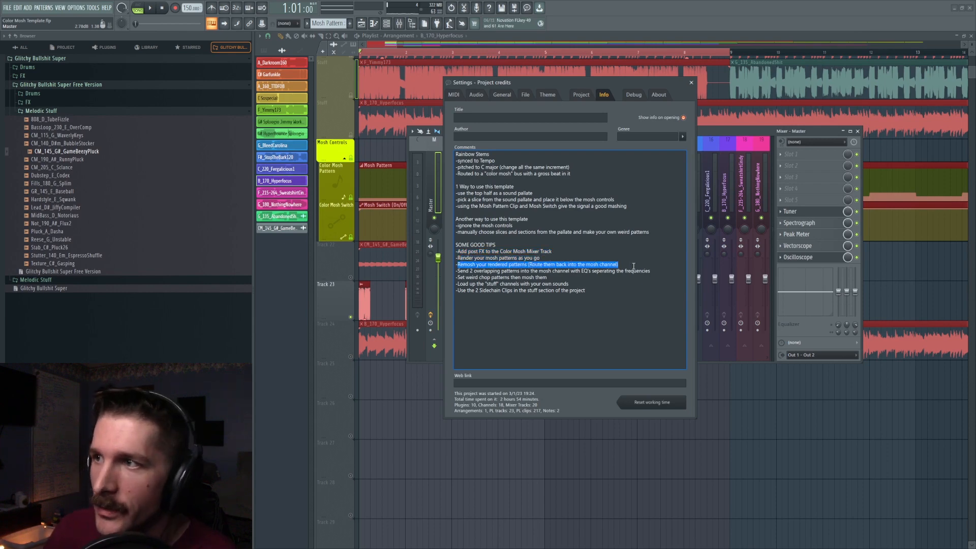
left_click(691, 82)
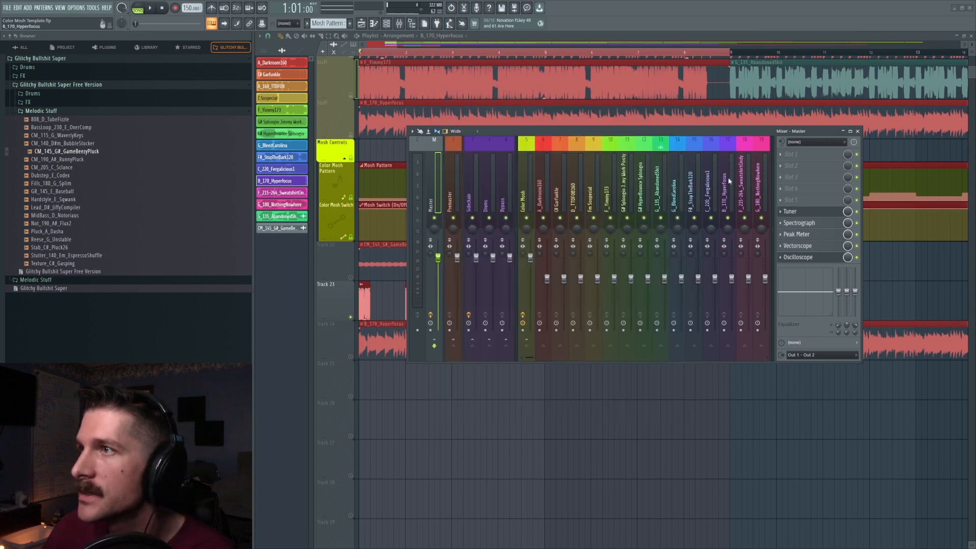
left_click(857, 131)
left_click(409, 25)
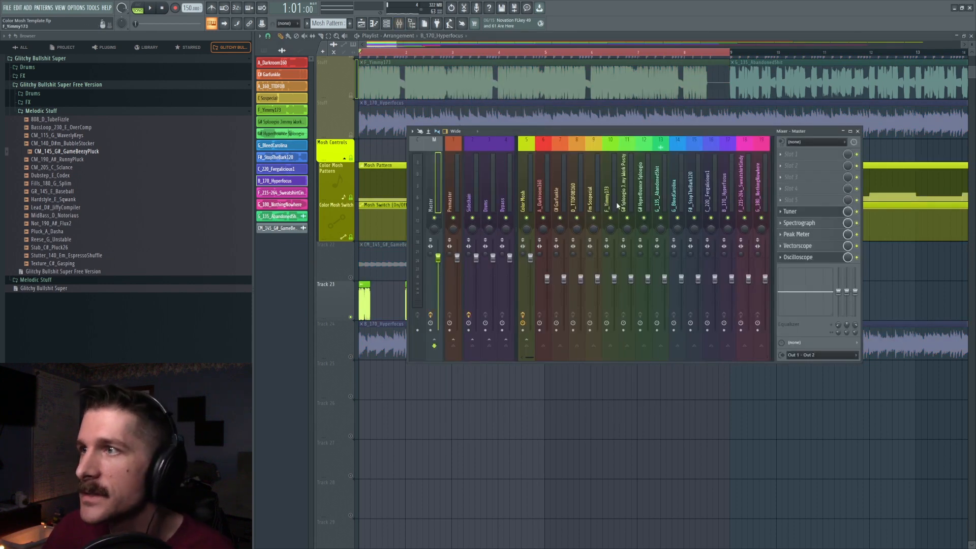
Add OTT to slot 2 of the Color Mosh mixer track and lower its output gain during playback
left_click(523, 193)
left_click(790, 166)
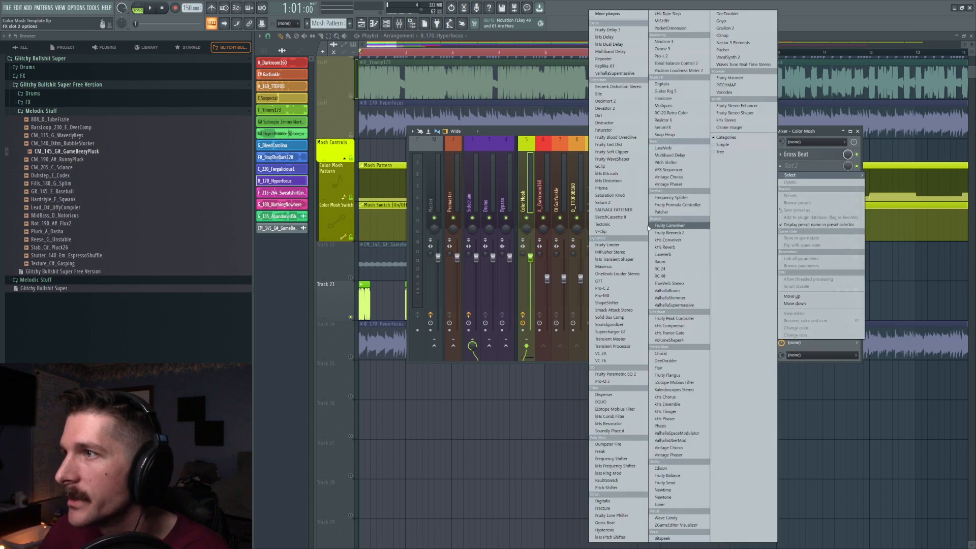
left_click(604, 281)
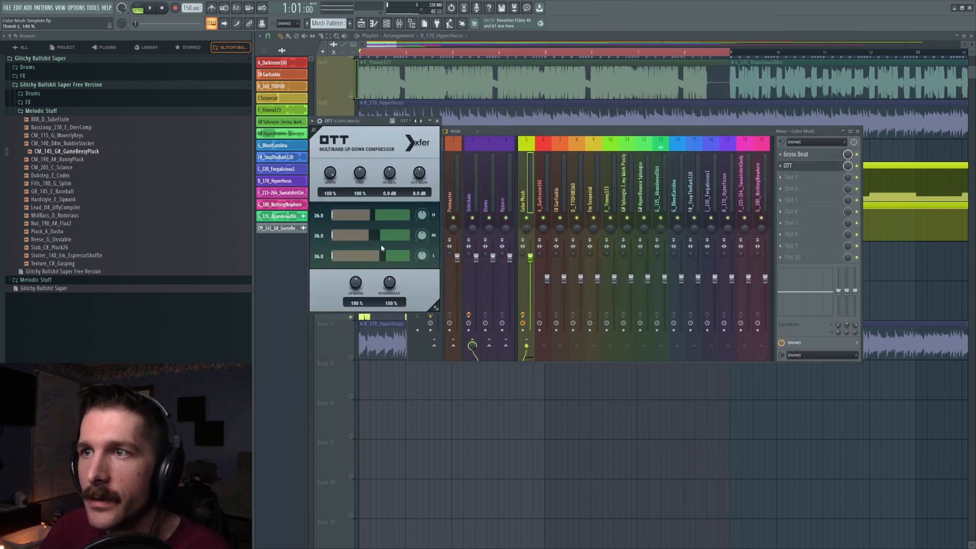
key("space")
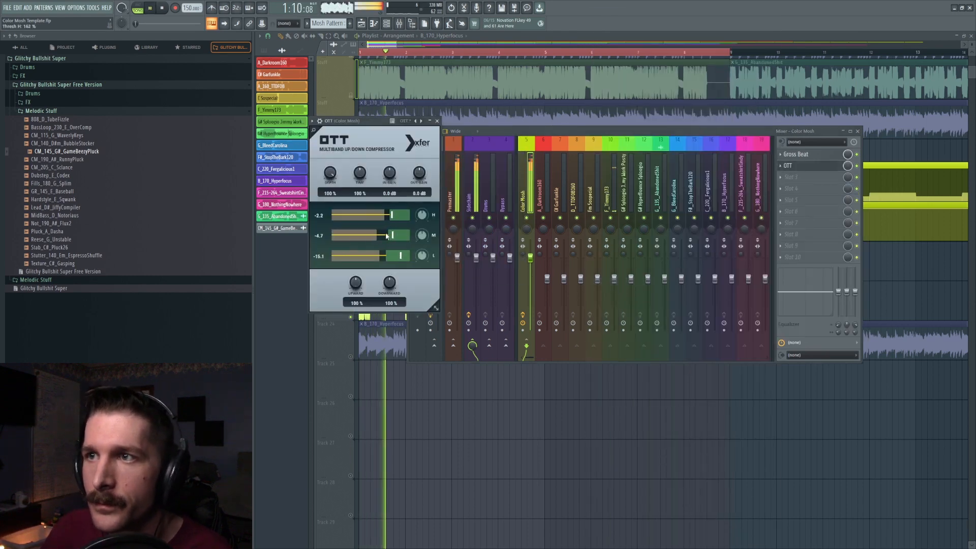
left_click_drag(420, 176, 422, 187)
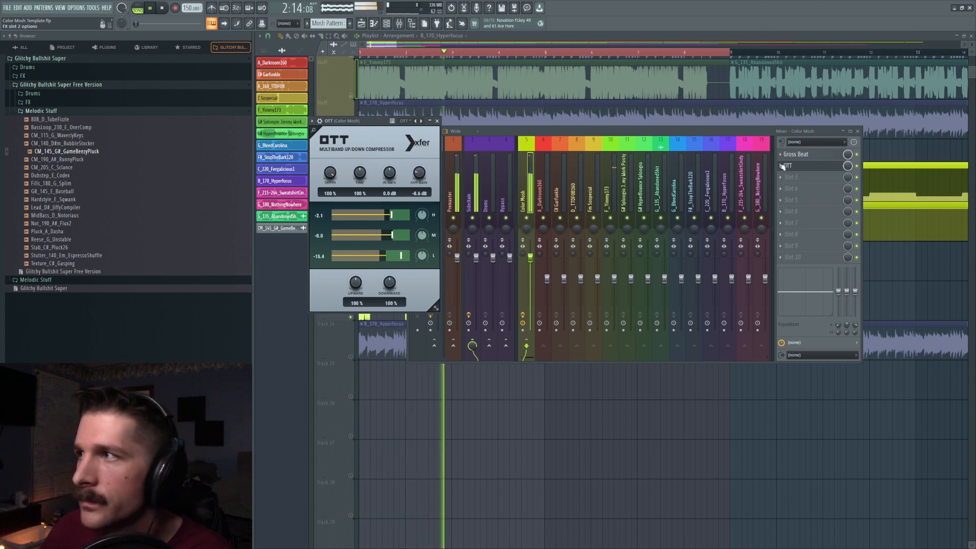
key("space")
Add Saturn 2 to slot 3 of Color Mosh, choose Subtle Saturation, and raise its drive and tone levels during playback
left_click(790, 177)
left_click(603, 203)
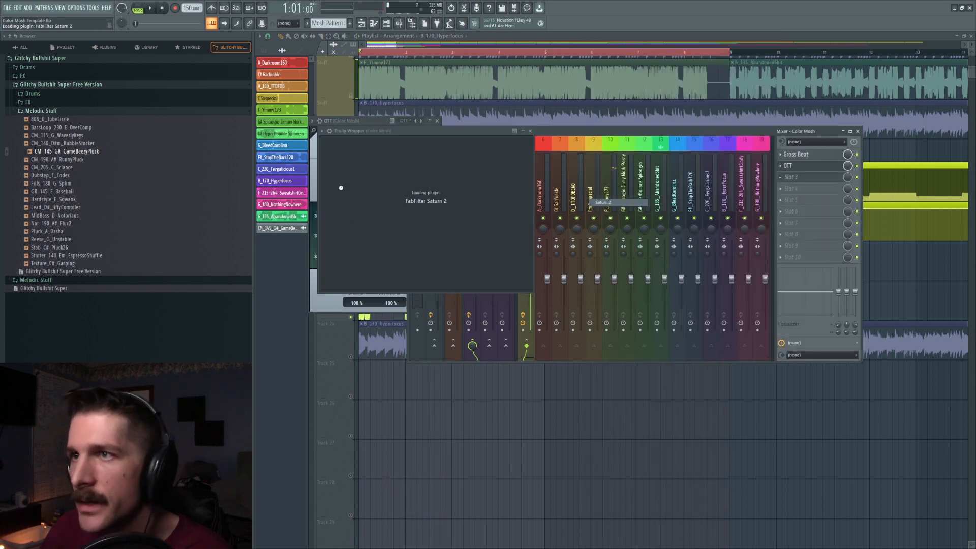
key("space")
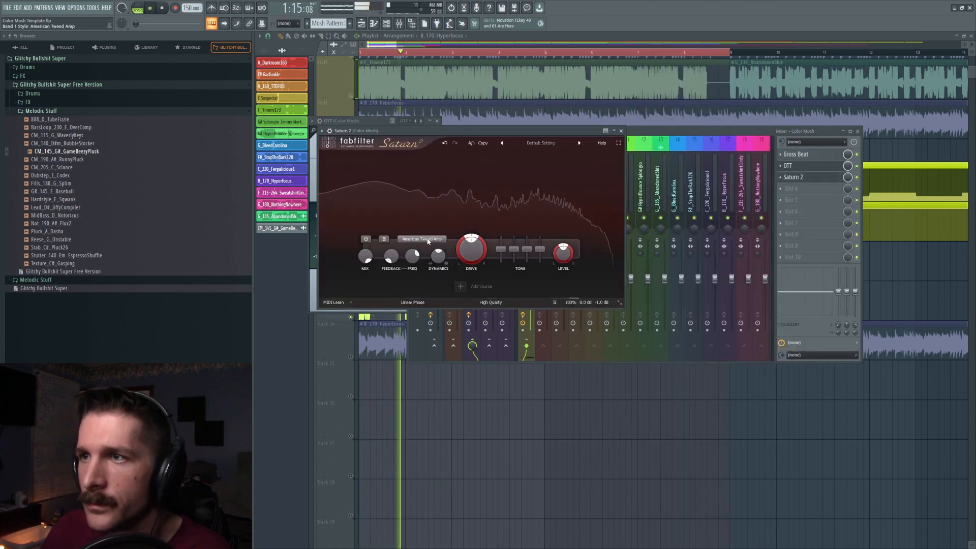
scroll(428, 242, "up", 8)
left_click_drag(470, 249, 470, 232)
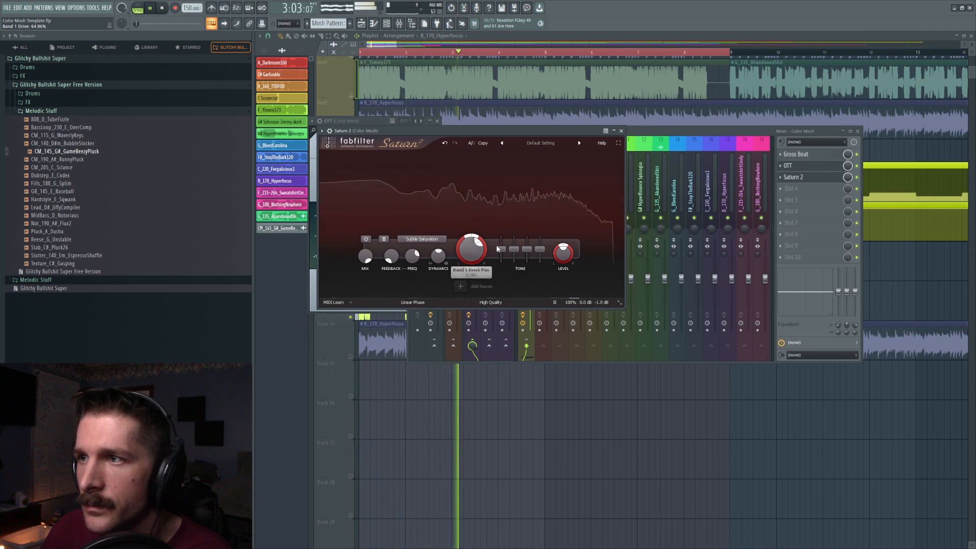
left_click_drag(540, 249, 540, 242)
left_click_drag(526, 249, 501, 242)
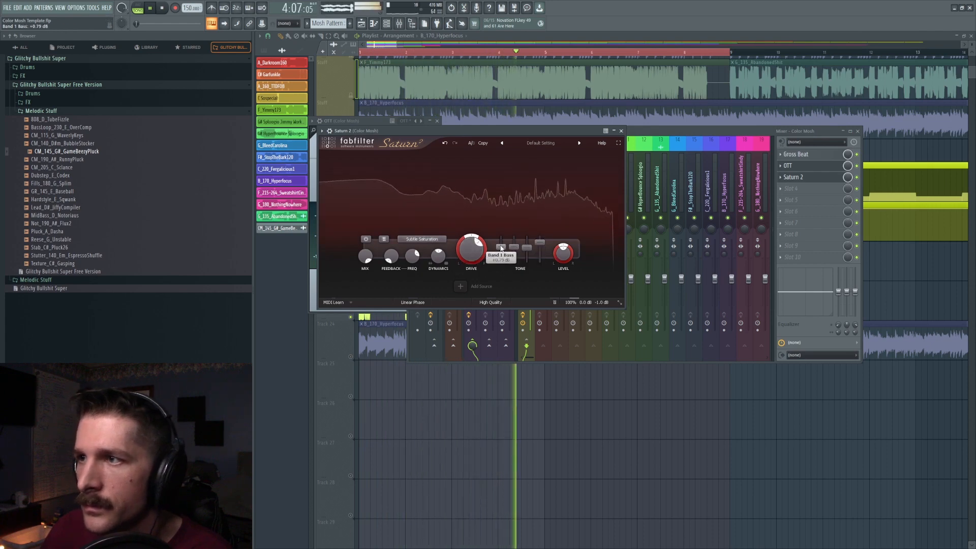
Add Snap Heap to slot 4 of Color Mosh and insert a Chorus in its Serial Bus 2
left_click(792, 190)
key("space")
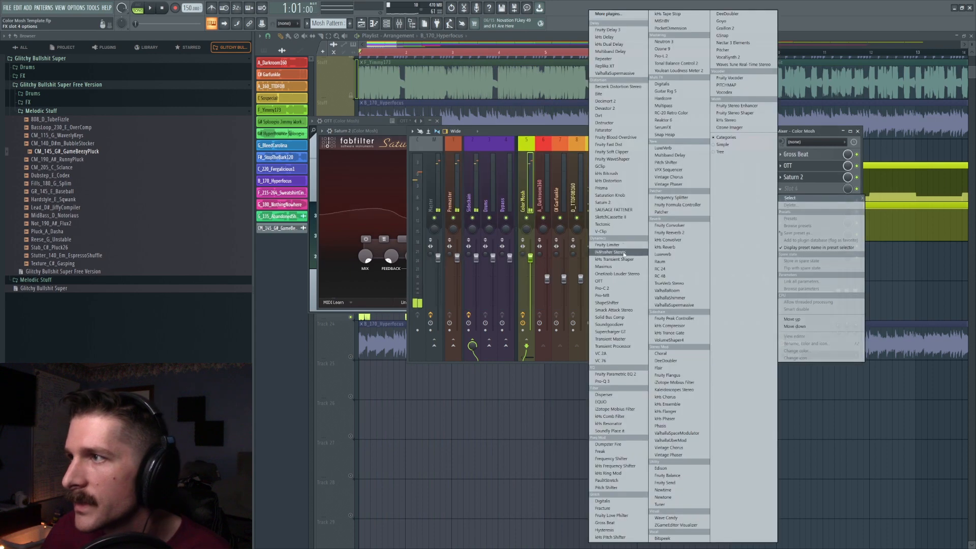
left_click(661, 134)
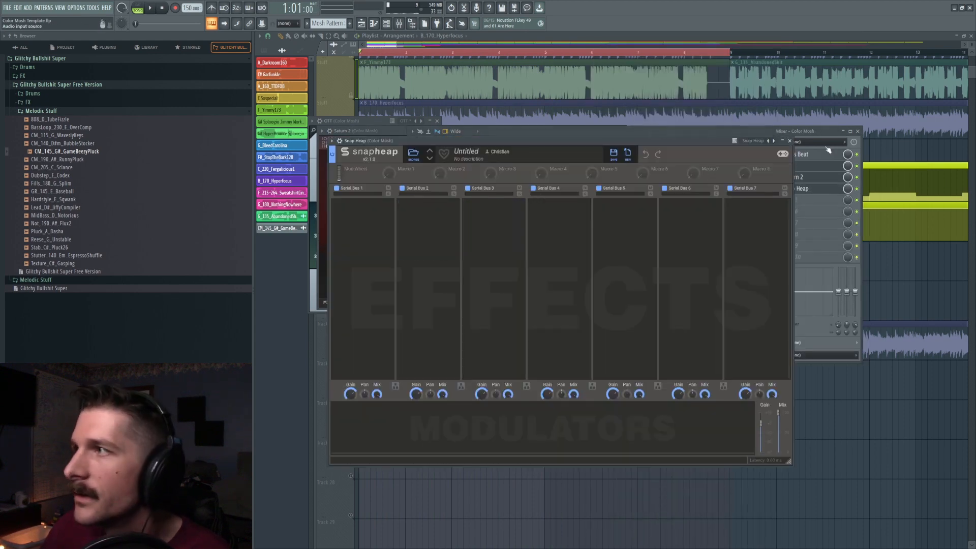
left_click(439, 218)
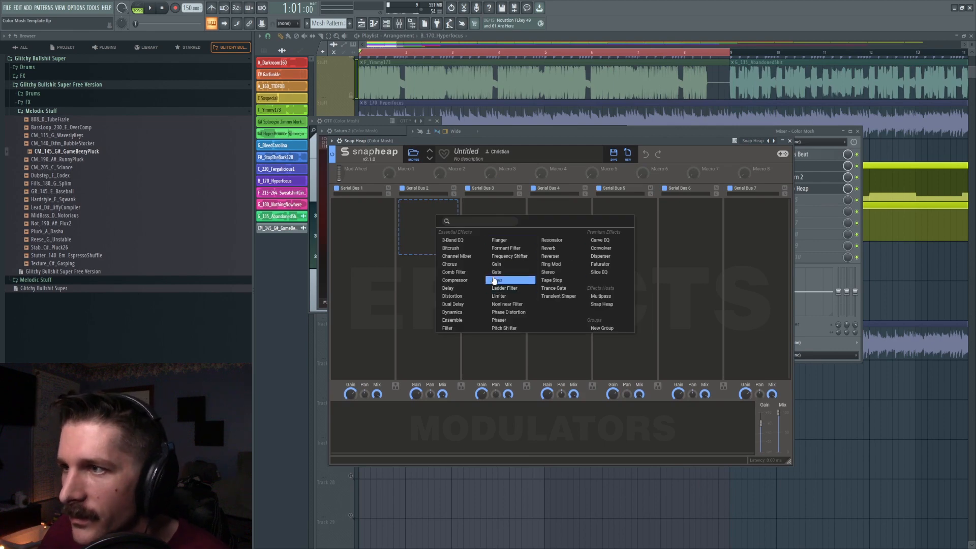
left_click(450, 264)
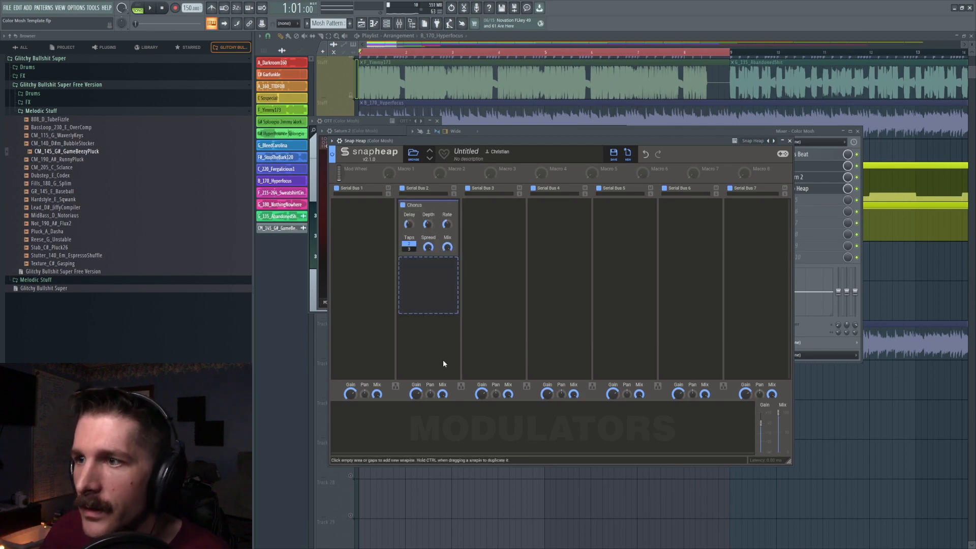
Add a high-pass Filter below the Chorus, adjust its cutoff, and switch Snap Heap's first two buses to parallel
left_click(418, 290)
left_click(438, 398)
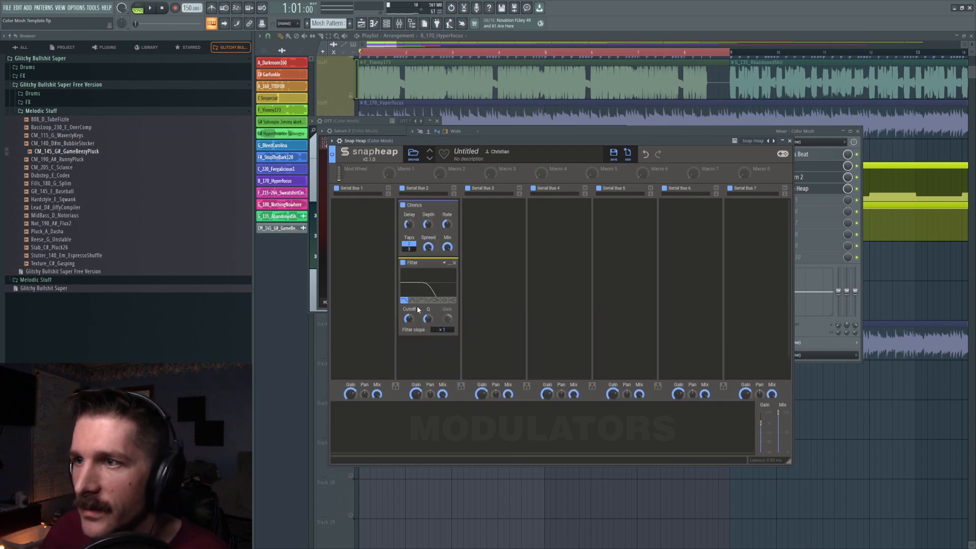
left_click_drag(408, 319, 408, 324)
key("space")
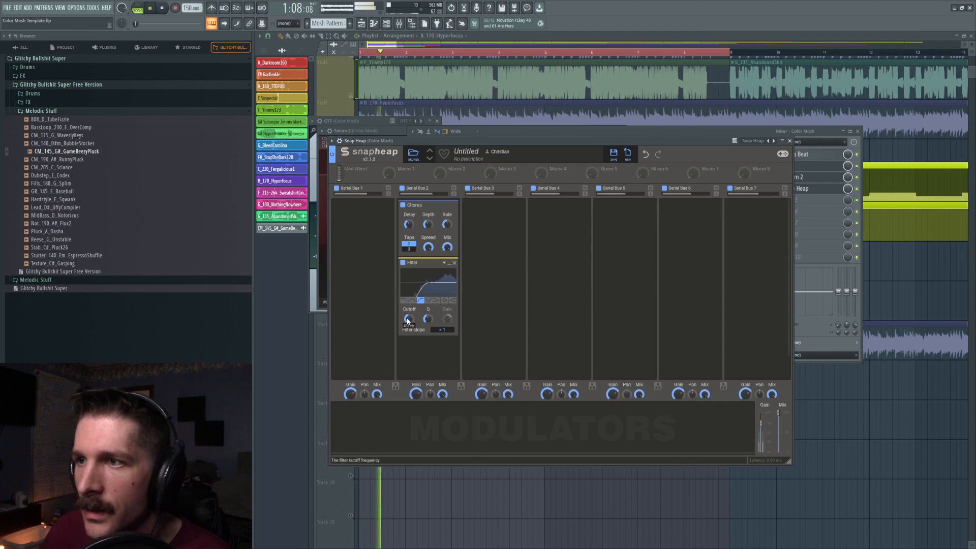
left_click(395, 386)
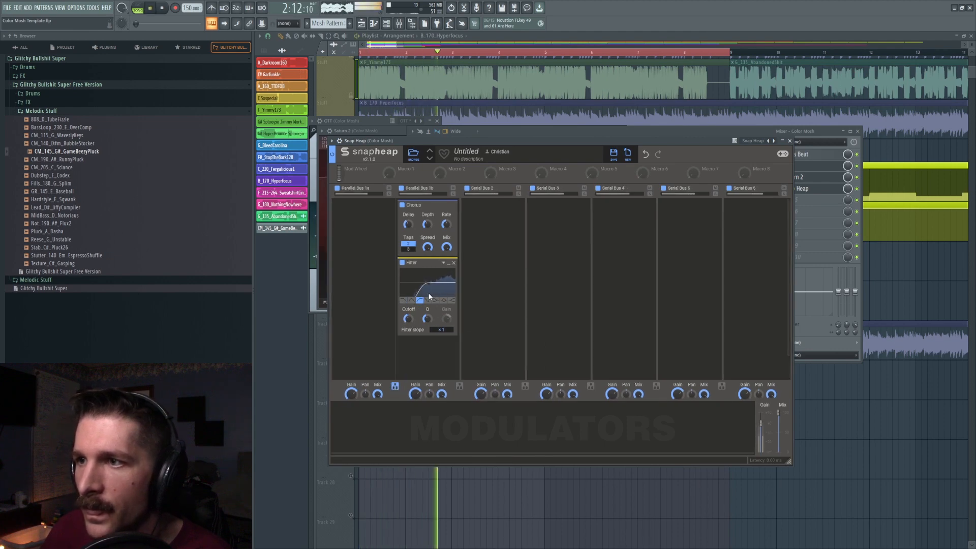
Add a second Filter below the high-pass one and set it to a high shelf that cuts the highs
left_click(418, 351)
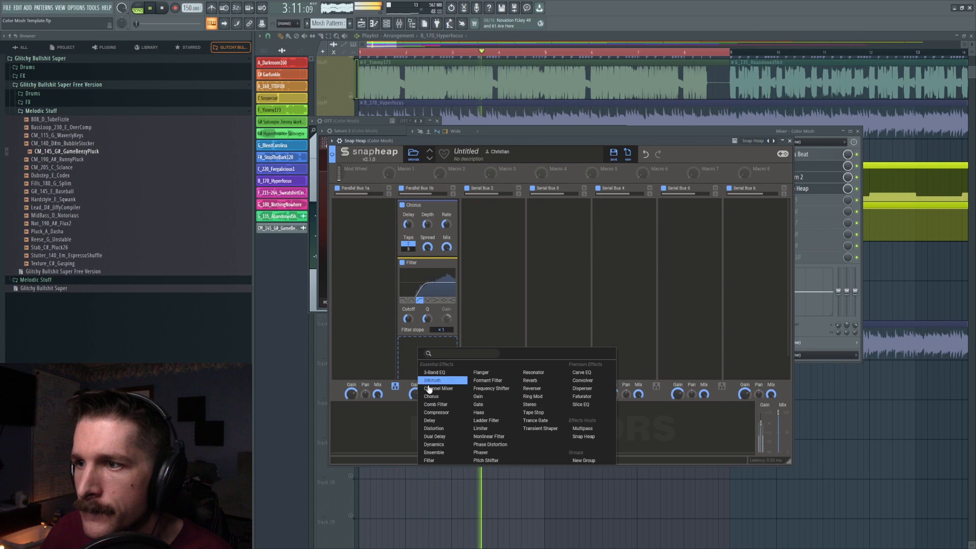
left_click(433, 461)
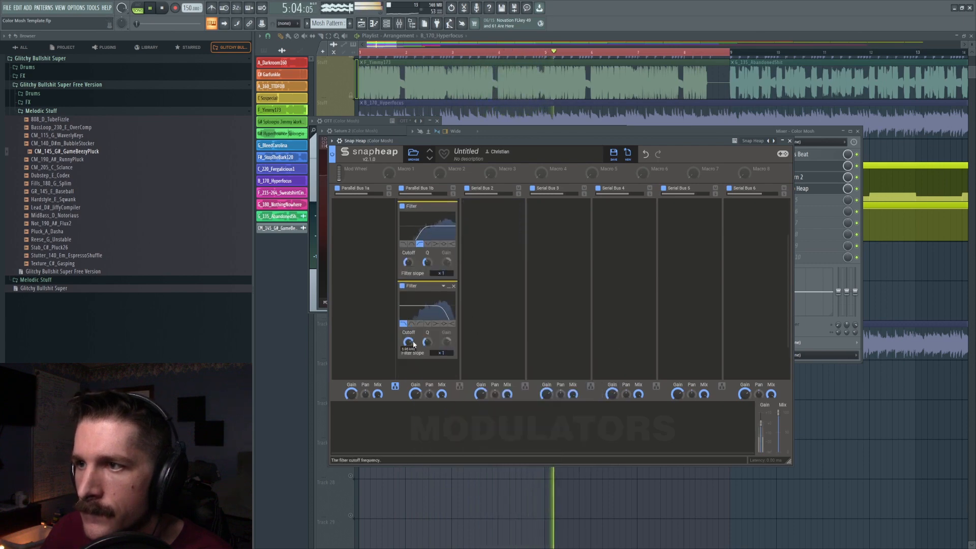
left_click(451, 324)
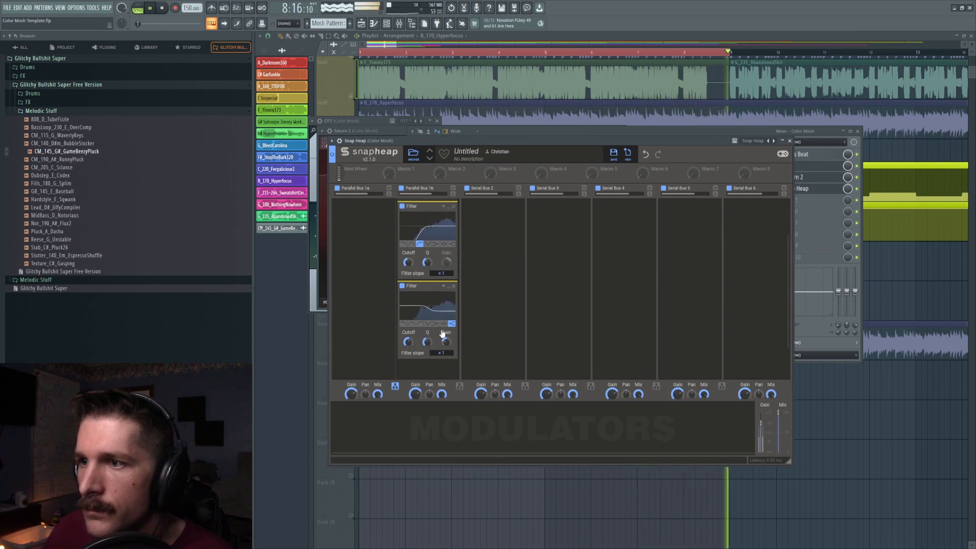
key("space")
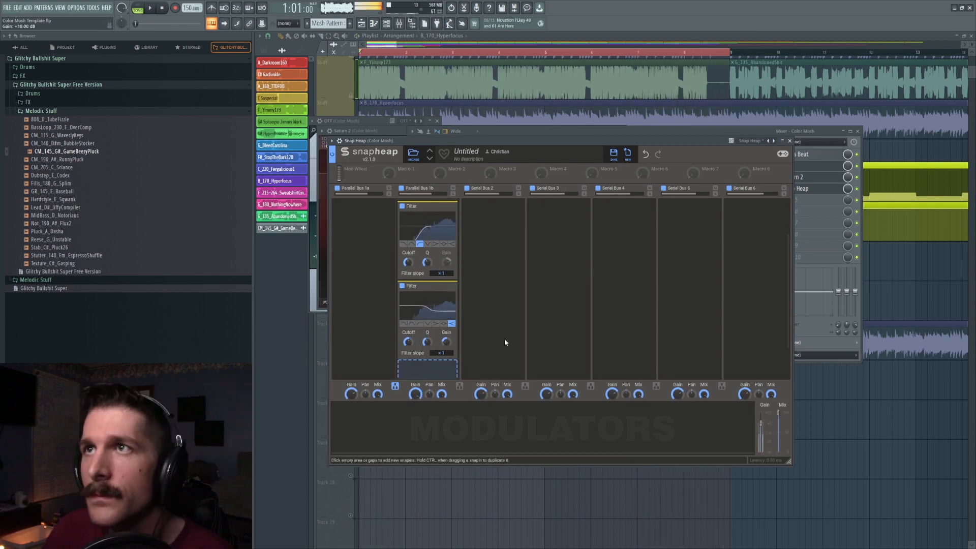
Move Snap Heap directly after Gross Beat in the Color Mosh chain and audition the loop with Saturn 2 open
left_click(790, 140)
key("space")
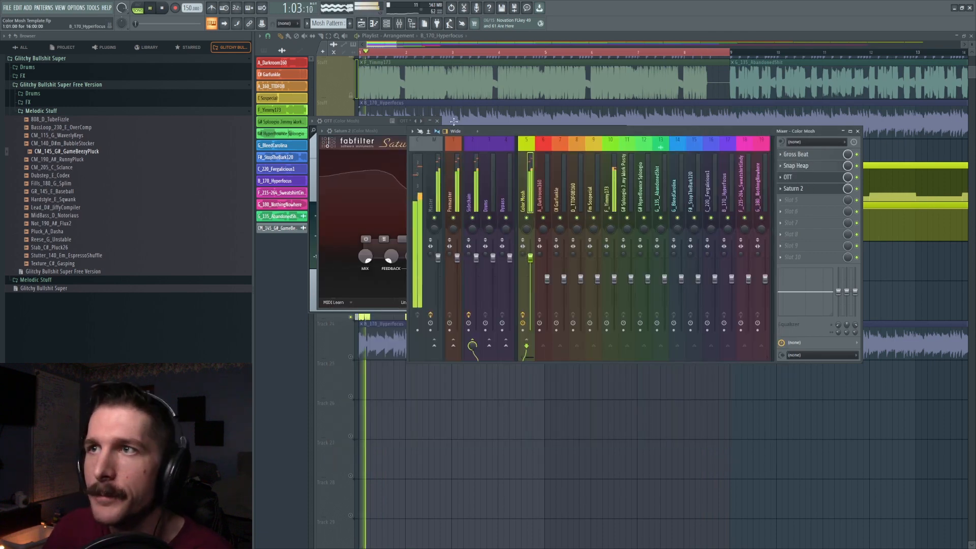
left_click(782, 201)
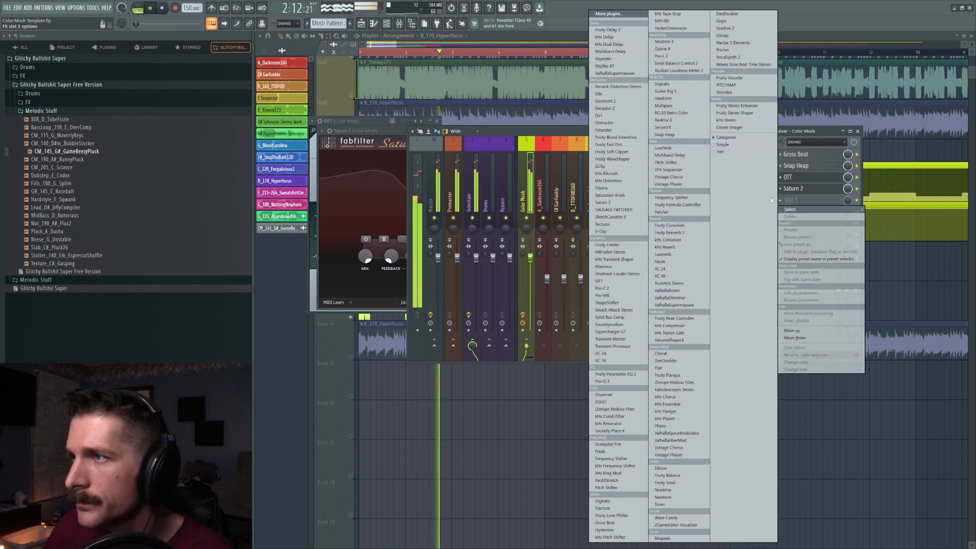
left_click(793, 189)
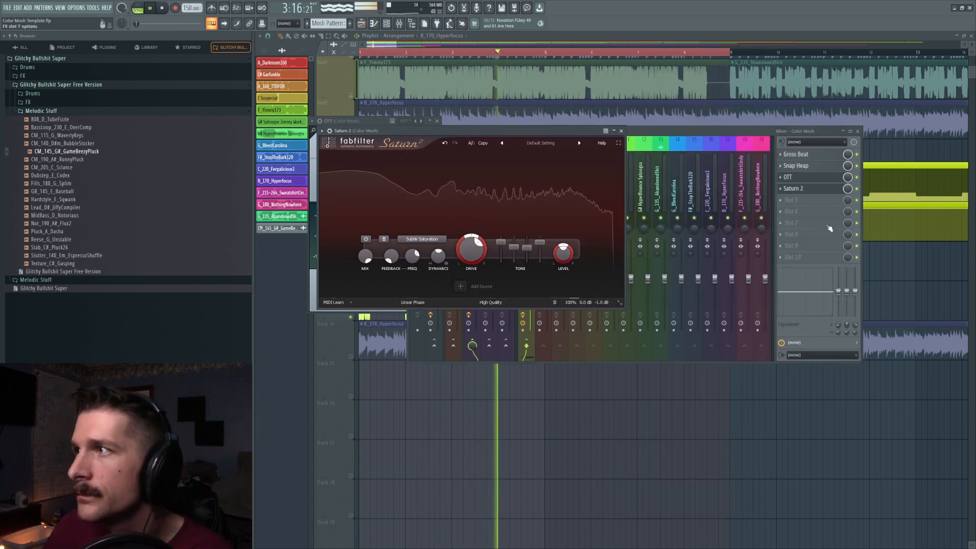
Add Pro-Q 3 in slot 5 of the Color Mosh chain and boost a broad low bell near 38 Hz by about 8.75 dB
left_click(785, 200)
left_click(508, 127)
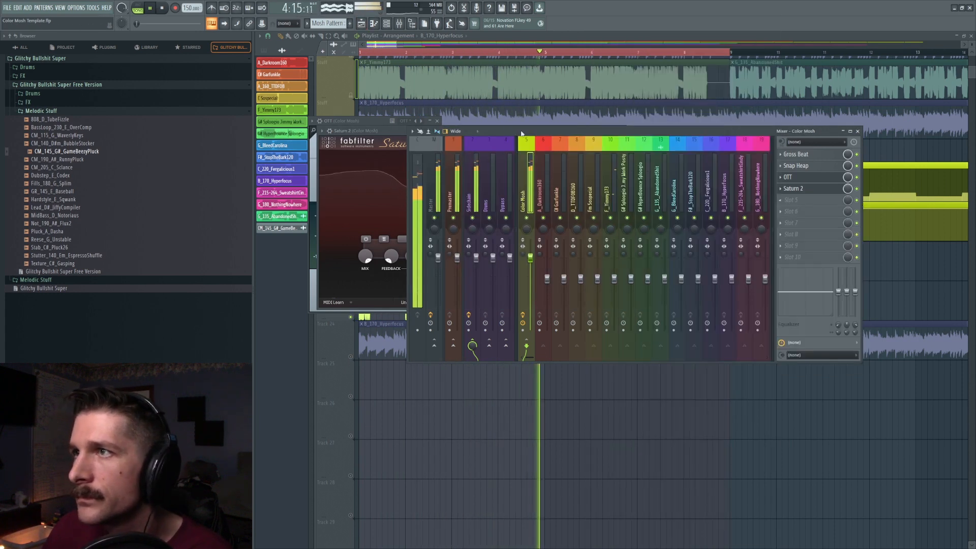
left_click(784, 201)
left_click(603, 380)
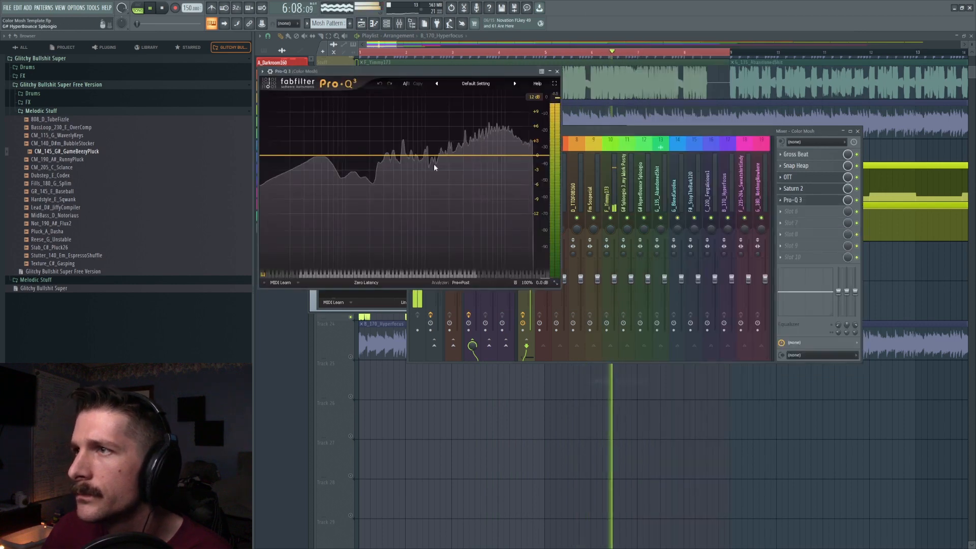
left_click_drag(305, 155, 313, 113)
scroll(305, 132, "down", 5)
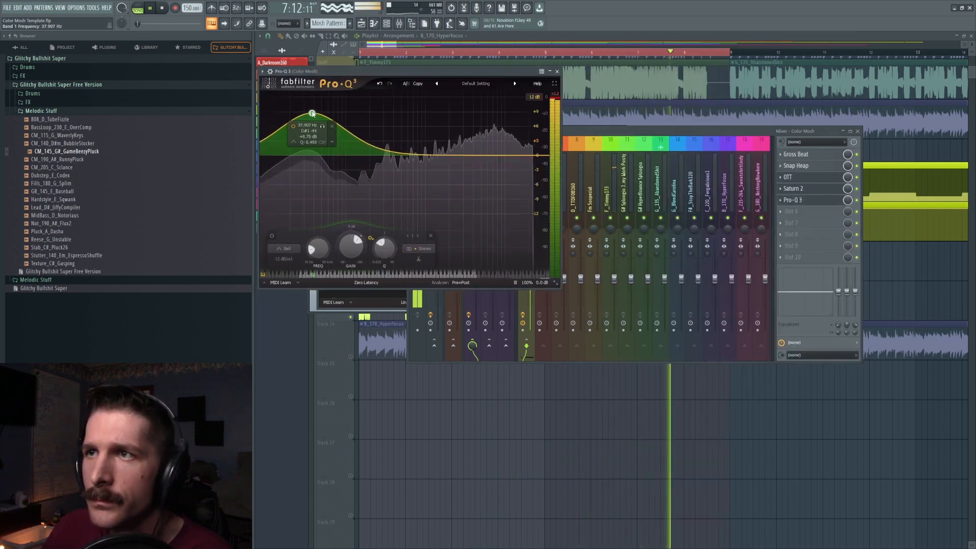
scroll(795, 201, "up", 1)
Shape the Pro-Q 3 curve with a mid cut, a high boost and a low-mid peak, and place it before Saturn 2
left_click_drag(381, 155, 383, 183)
left_click_drag(482, 155, 520, 129)
scroll(520, 133, "down", 6)
mouse_move(442, 153)
left_mouse_down()
mouse_move(430, 149)
mouse_move(443, 143)
left_mouse_up()
left_click_drag(351, 147, 355, 105)
right_click(355, 100)
left_click(355, 100)
Insert V-Clip in slot 6 of Color Mosh and raise its input gain to about 3.35 dB
left_click(791, 211)
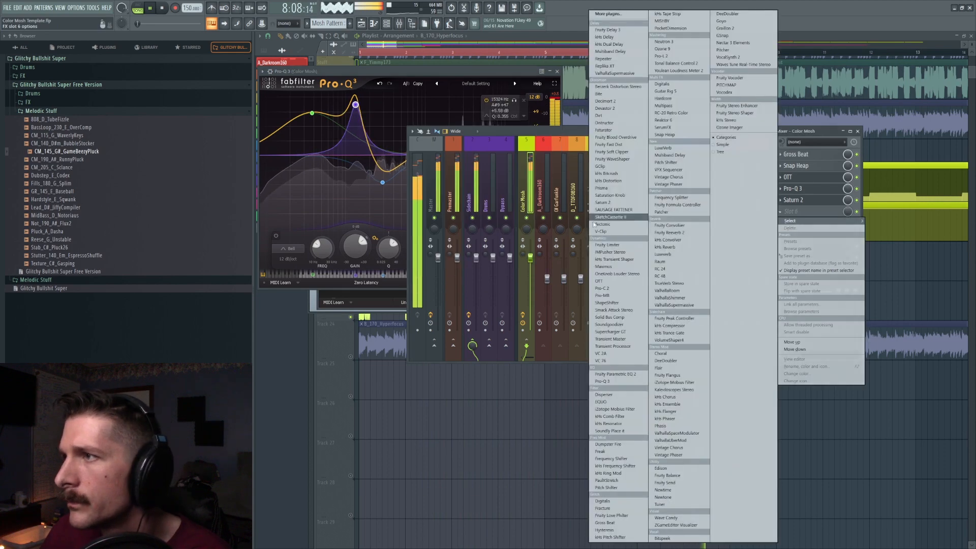
left_click(610, 231)
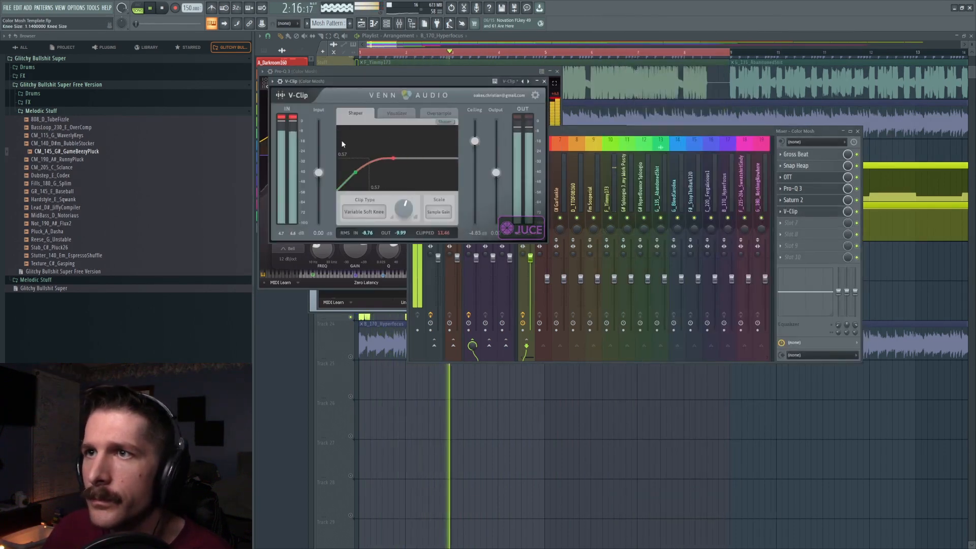
left_click_drag(318, 172, 328, 169)
Try complex clip shapes such as Foldback in V-Clip
left_click(368, 212)
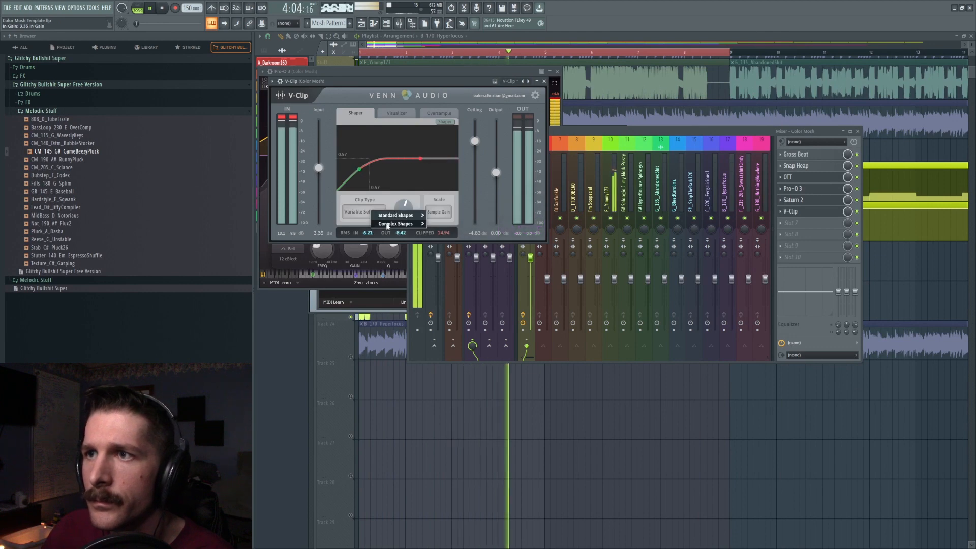
left_click(442, 232)
left_click(372, 212)
left_click(405, 231)
Set V-Clip's clip type to Half Tanh, raise its clipping threshold to 0.81, and stop playback
left_click(364, 211)
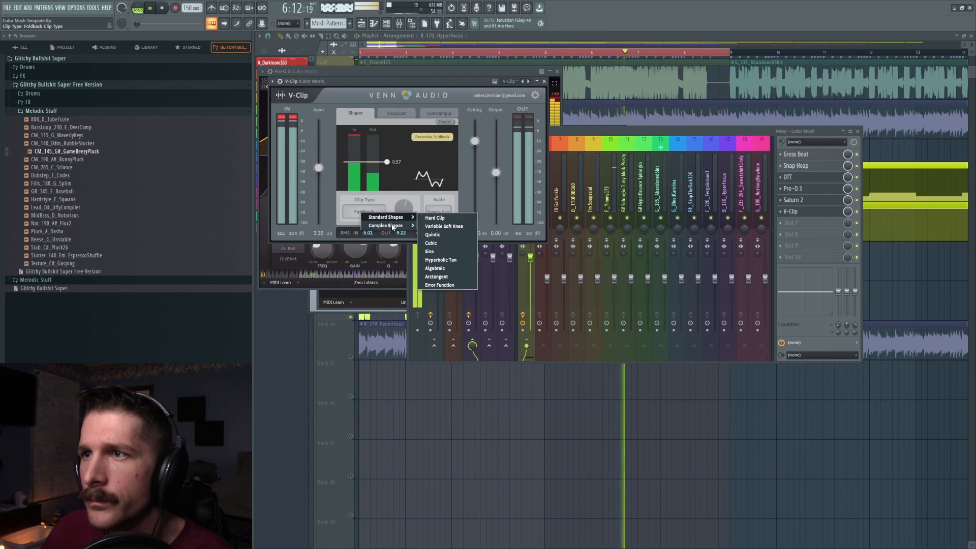
left_click(442, 229)
mouse_move(381, 162)
left_mouse_down()
mouse_move(381, 142)
mouse_move(388, 149)
left_mouse_up()
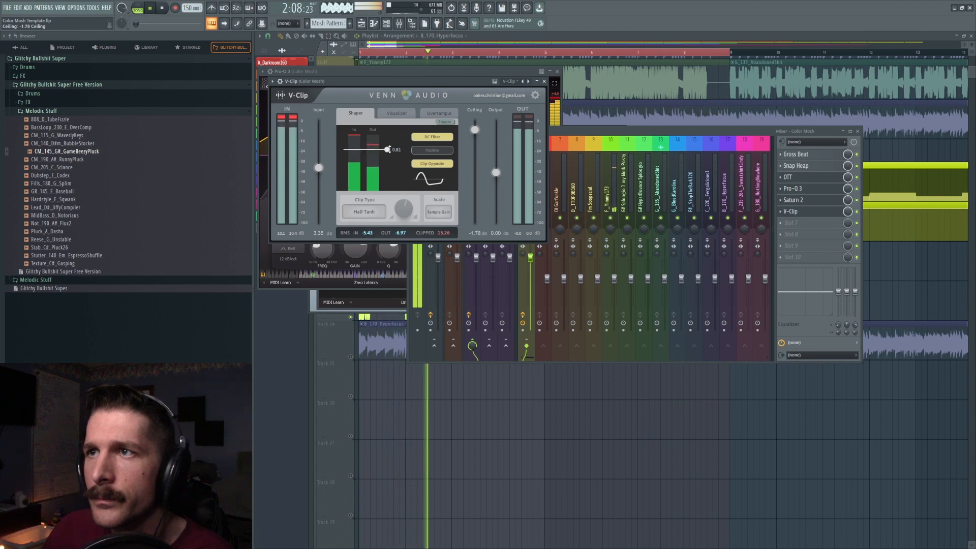
left_click(161, 7)
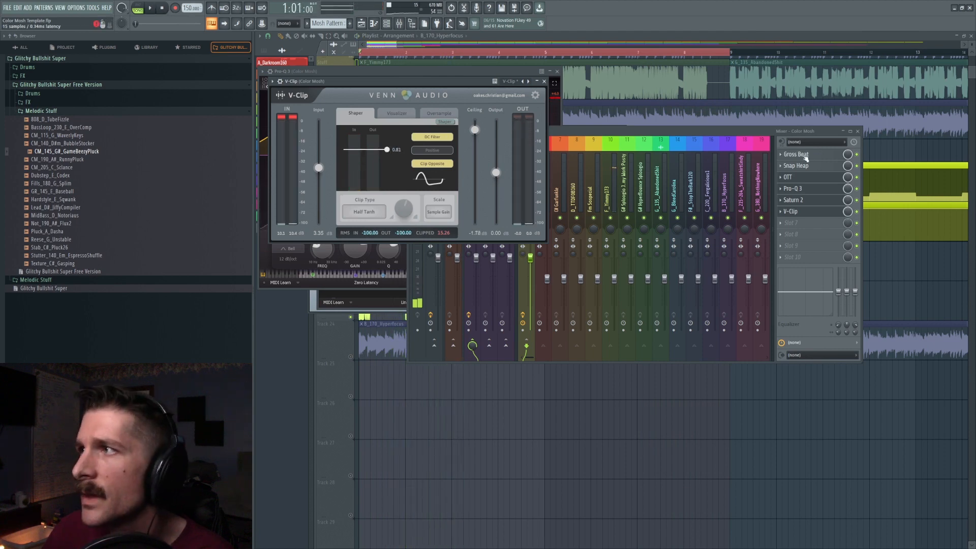
Select the Tripeat pattern in Color Mosh's Gross Beat and adjust the volume envelope tension while auditioning the loop
left_click(803, 154)
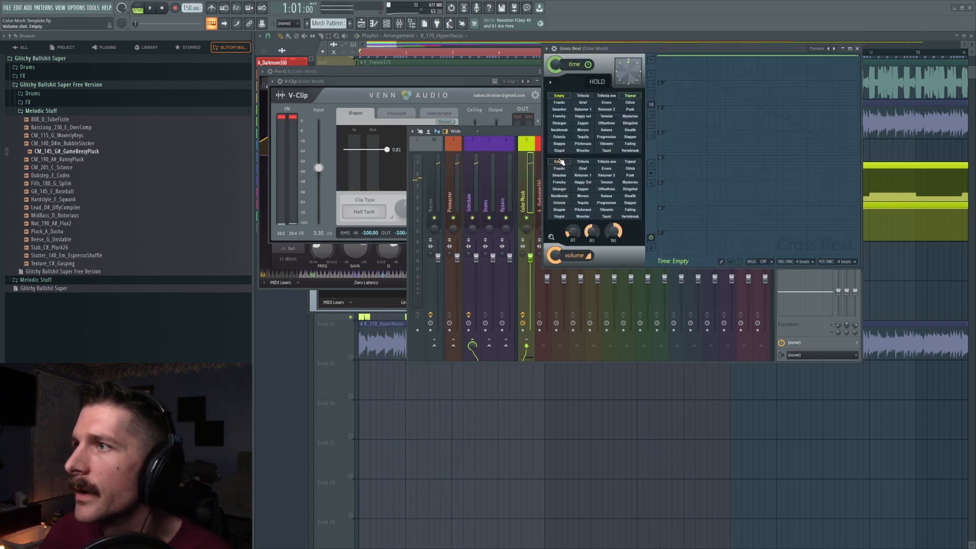
left_click(631, 97)
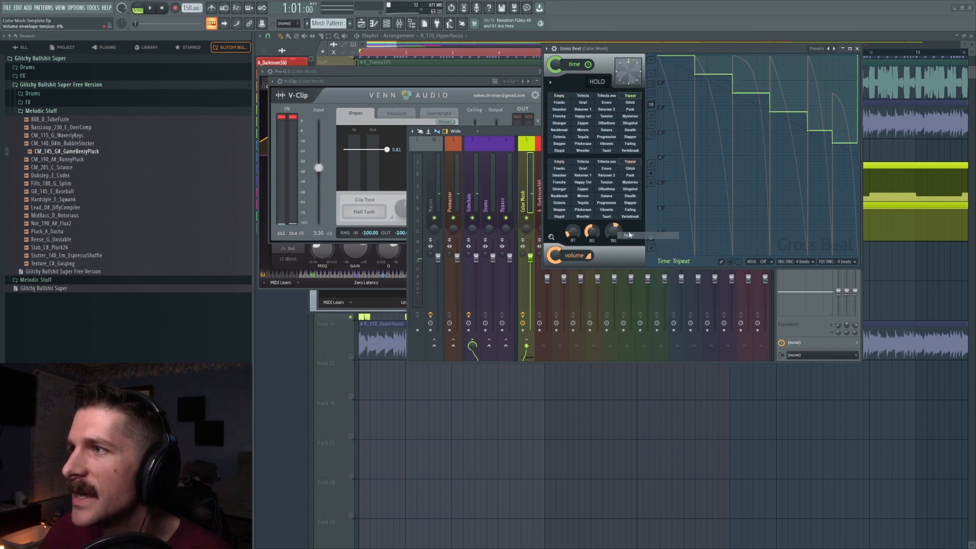
key("space")
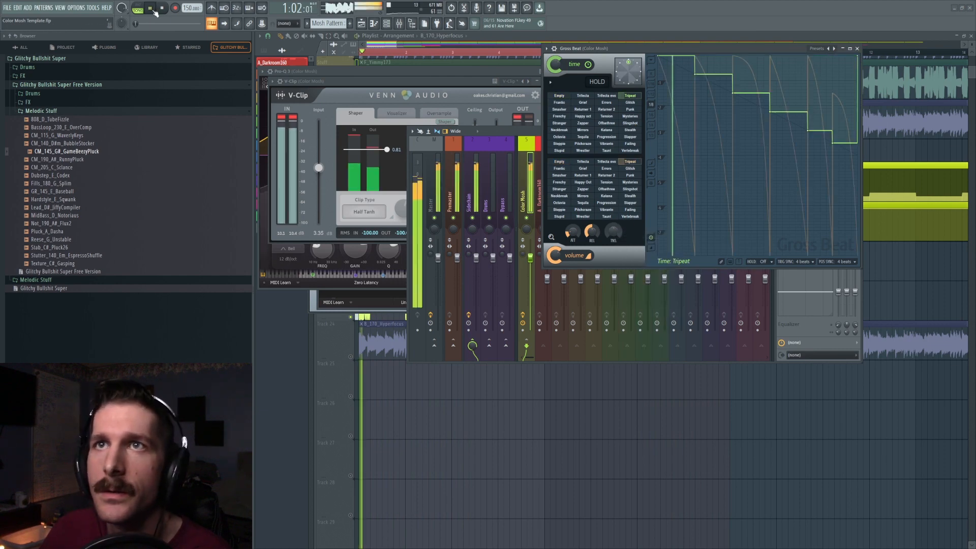
left_click_drag(617, 235, 619, 233)
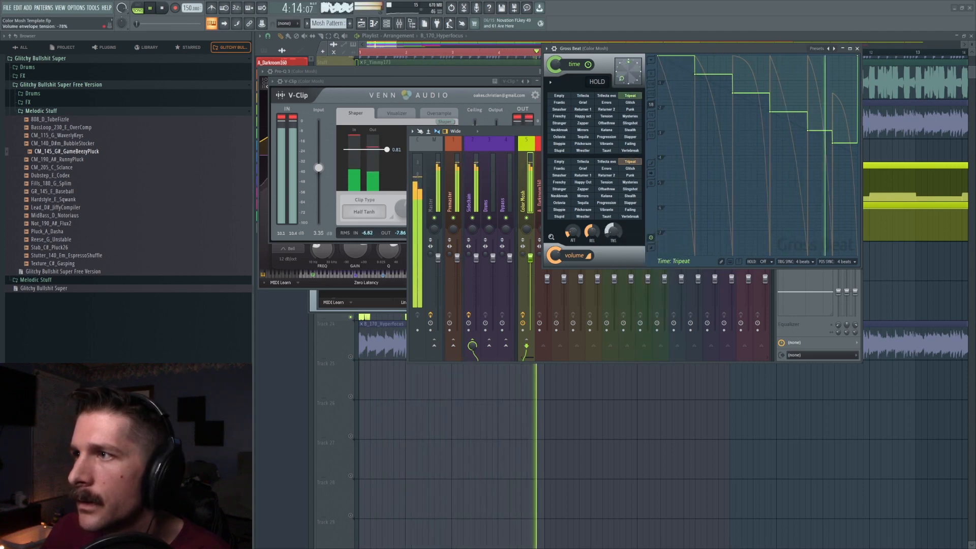
key("space")
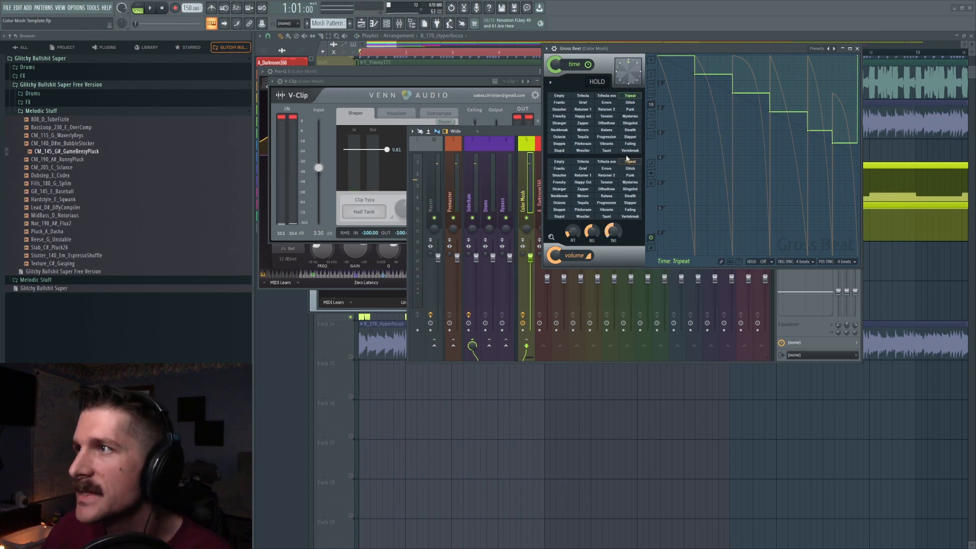
Display Gross Beat's Tripeat volume envelope and adjust its smoothing release while auditioning the loop
left_click(629, 160)
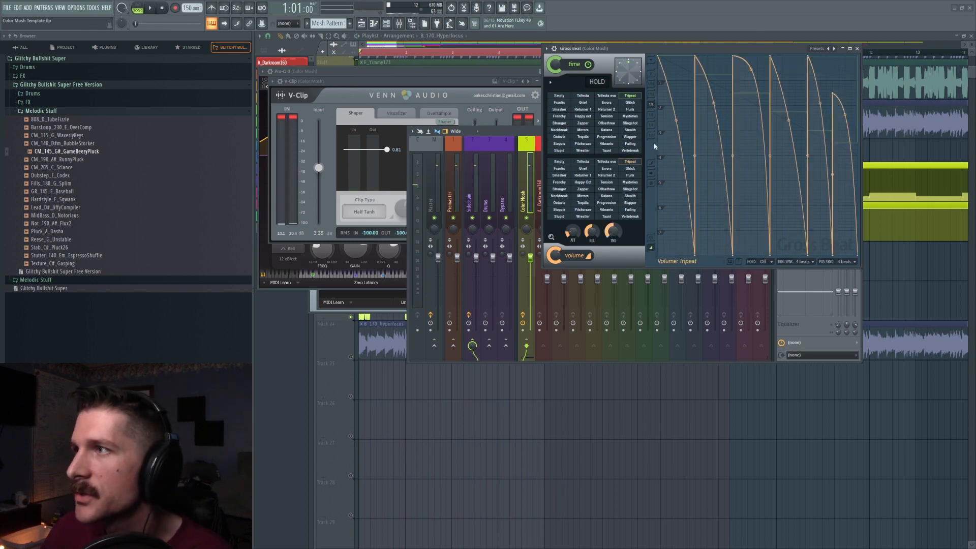
left_click(151, 9)
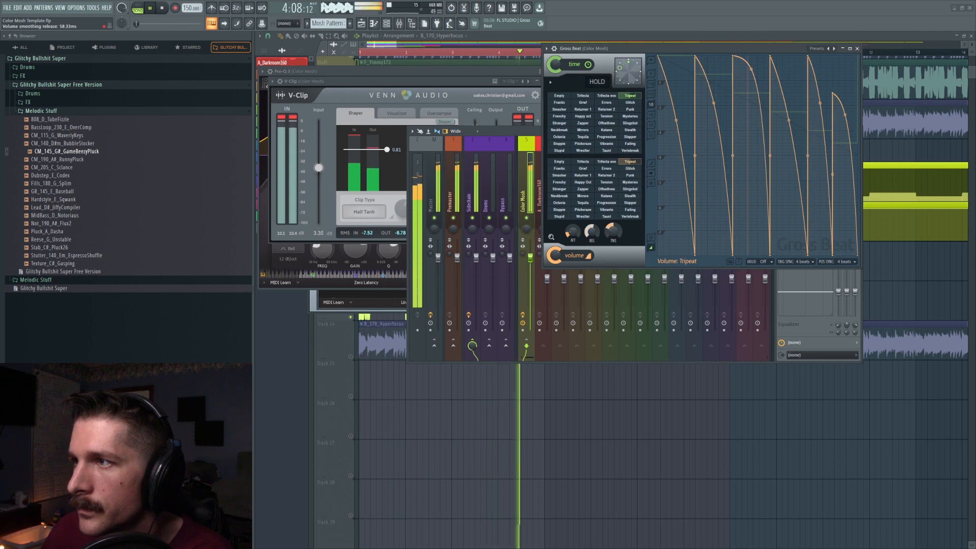
key("space")
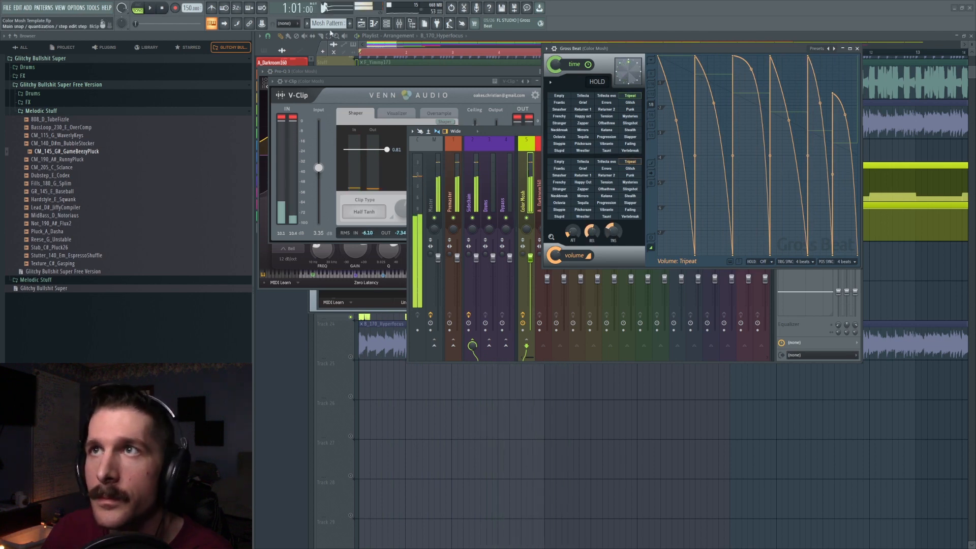
Render the armed Color Mosh mixer track to a wave file over the looped section
key("F9")
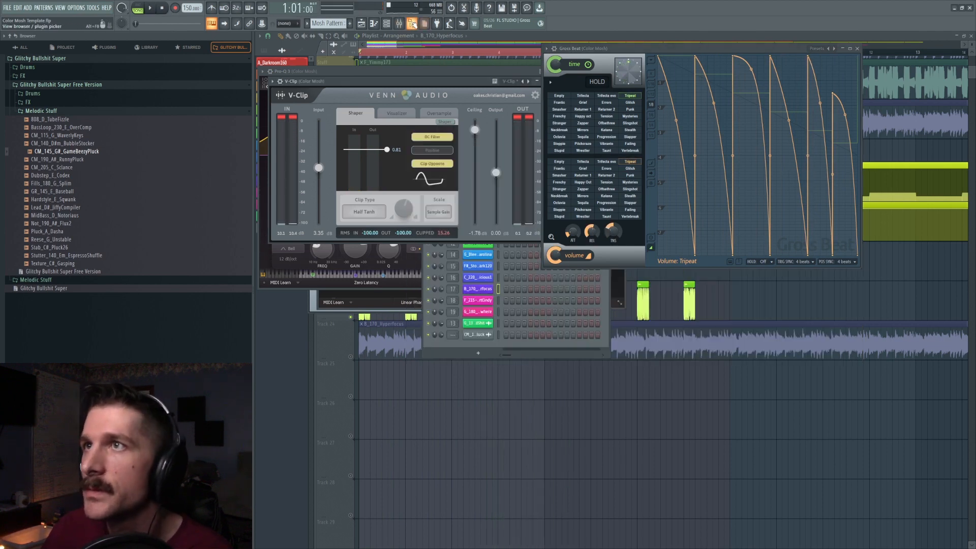
key("F9")
left_click(413, 133)
mouse_move(442, 146)
left_click(513, 146)
left_click(552, 345)
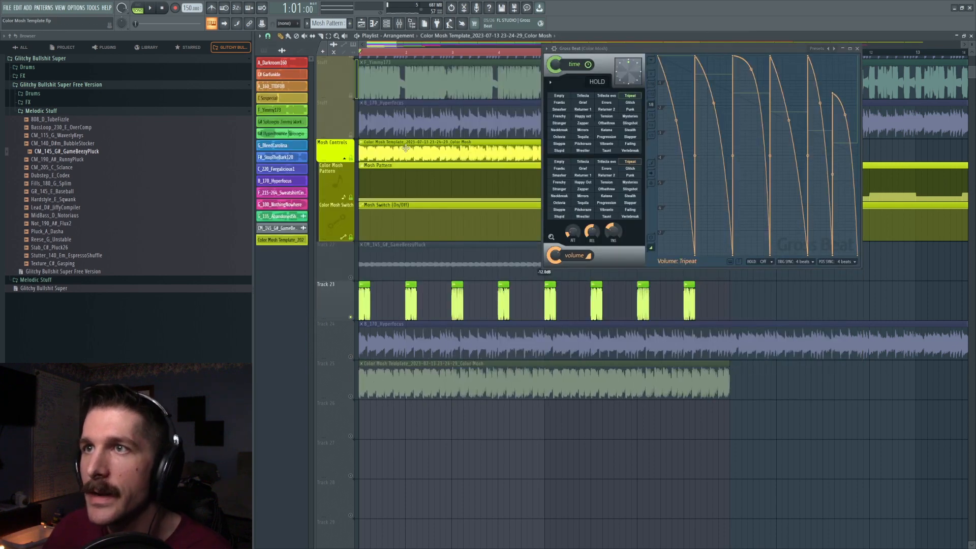
Delete the rendered clip from the Mosh Controls track and all the short clips on Track 23
right_click(391, 156)
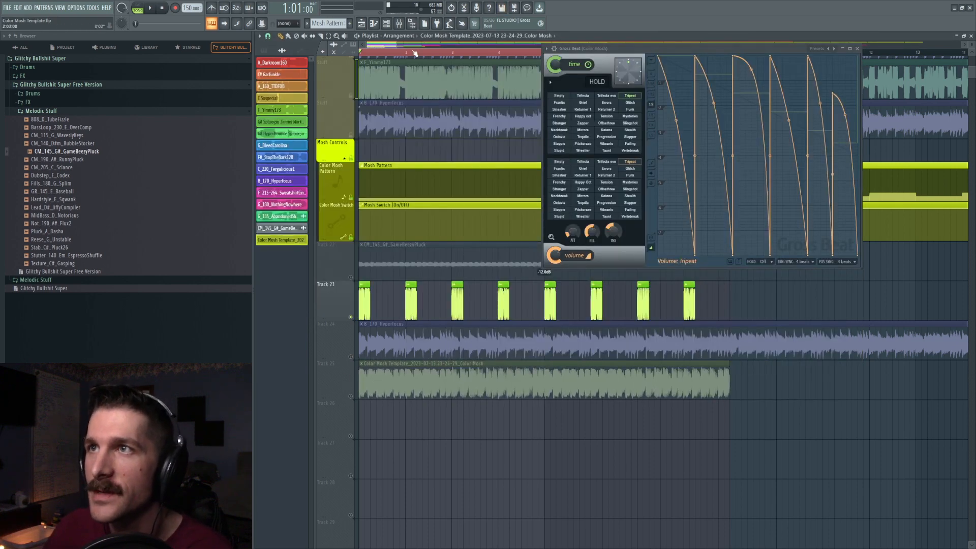
scroll(365, 360, "down", 4)
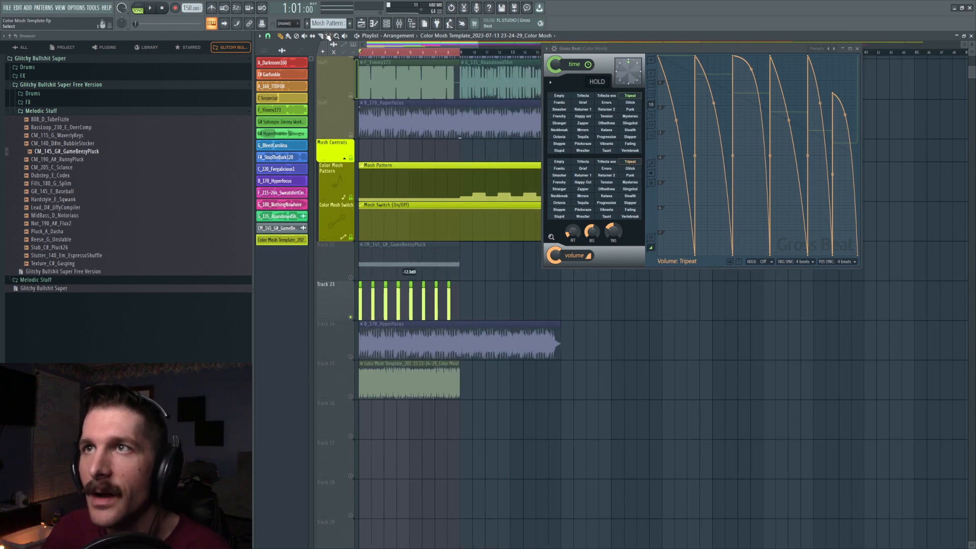
left_click_drag(491, 319, 256, 296)
key("Delete")
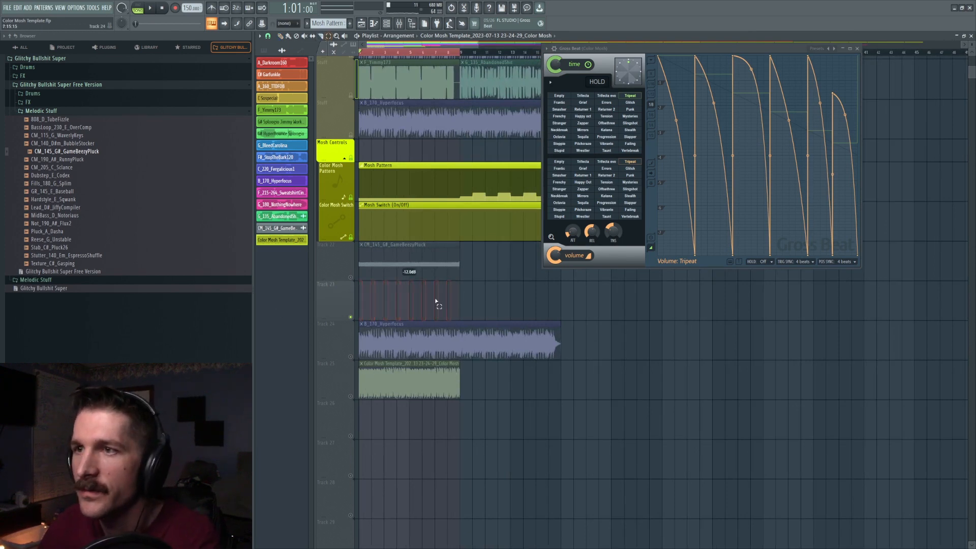
Route the rendered Color Mosh audio clip to mixer track 5, Color Mosh, and close its channel settings
double_click(409, 365)
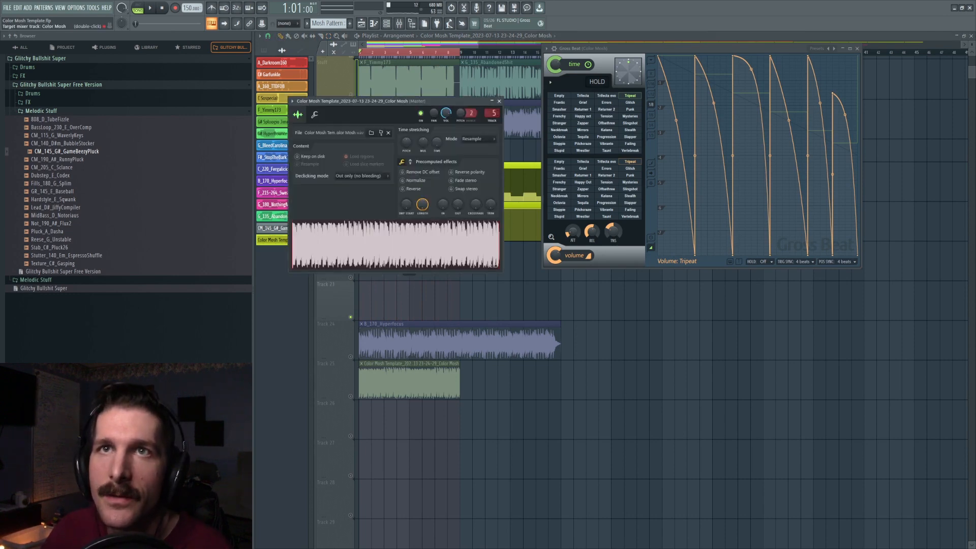
left_click(499, 100)
scroll(529, 414, "up", 3)
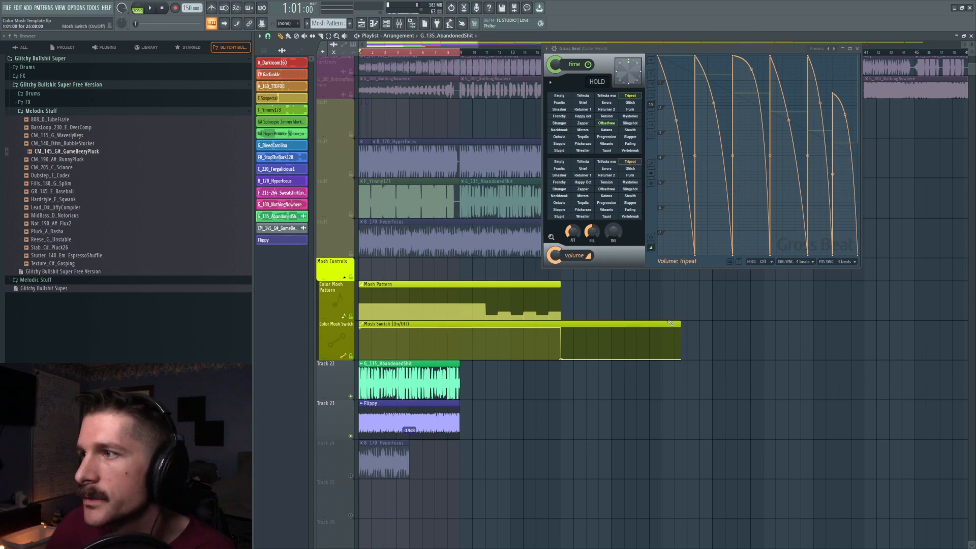
Set the playlist snap to Bar, slip the Mosh Switch automation to its on/off pulses, and remove the long remaining clip
left_click(267, 36)
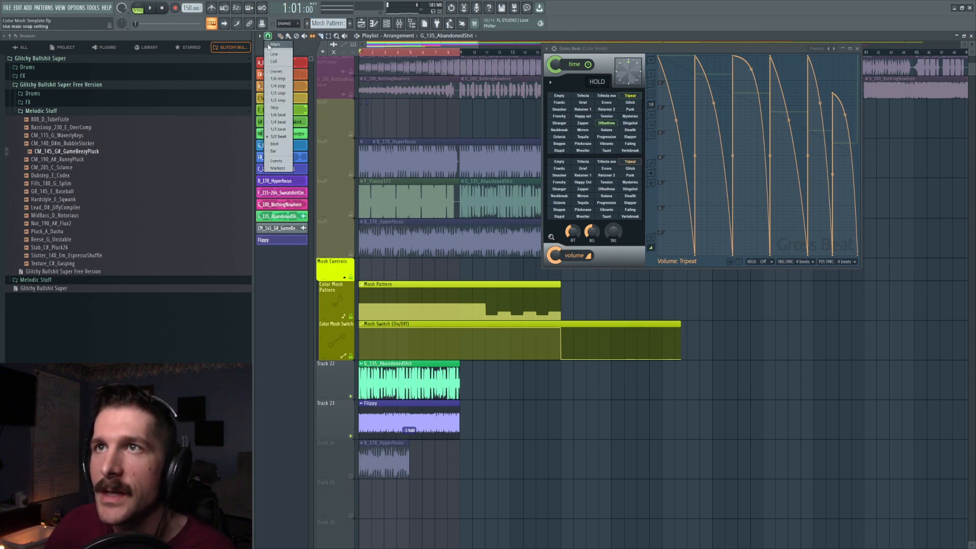
left_click(273, 152)
left_click_drag(603, 341, 97, 340)
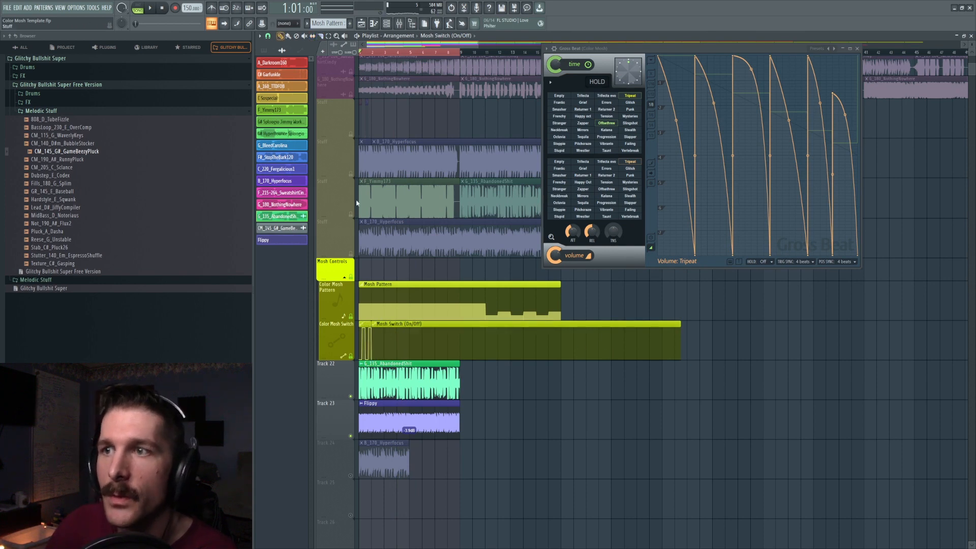
right_click(405, 327)
scroll(409, 54, "up", 5)
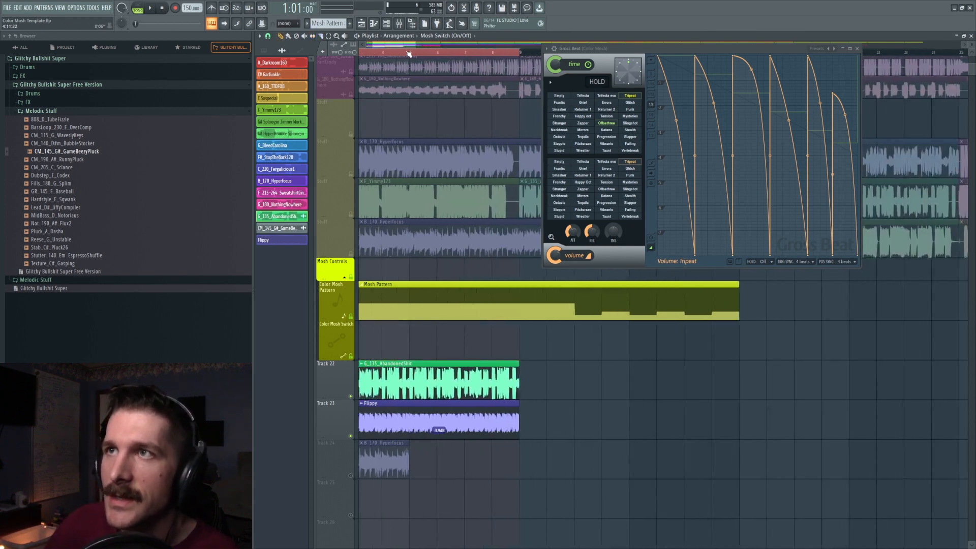
Solo Track 22 and delete Pro-Q 3 from the Color Mosh effect chain
right_click(351, 397)
left_click(405, 28)
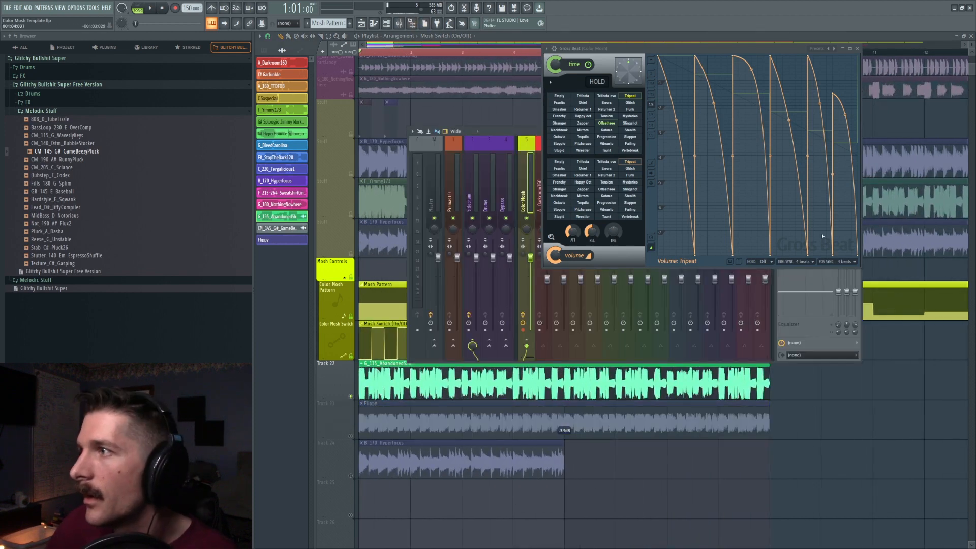
left_click(857, 48)
left_click(533, 185)
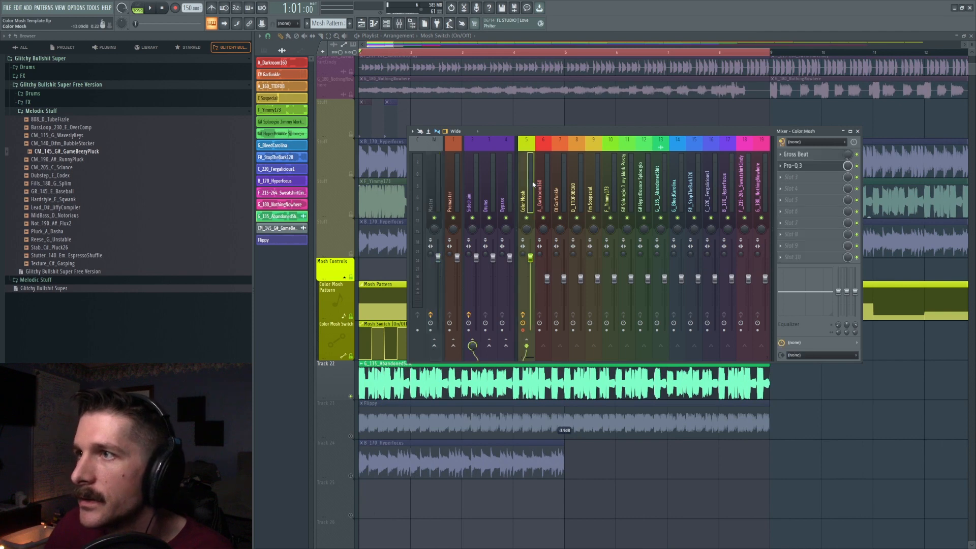
right_click(788, 172)
left_click(792, 182)
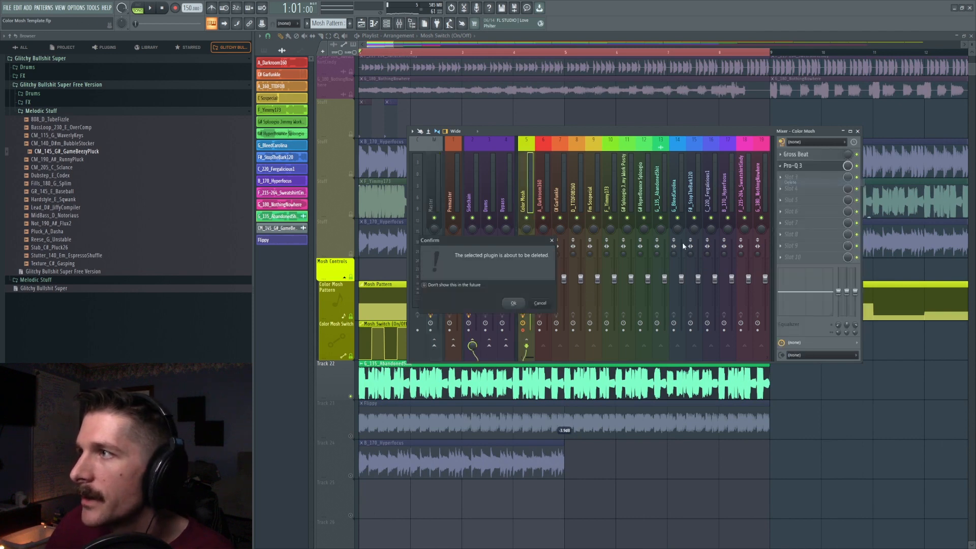
left_click(513, 303)
key("F9")
Repeat the one-bar Mosh Switch clip along the Color Mosh Switch track through bar 8, auditioning the loop
key("space")
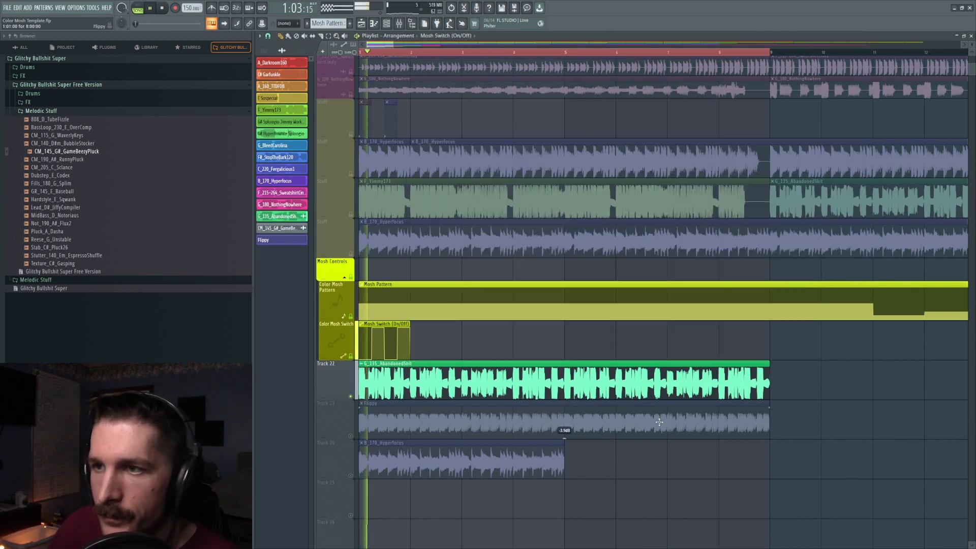
key("space")
left_click(396, 329)
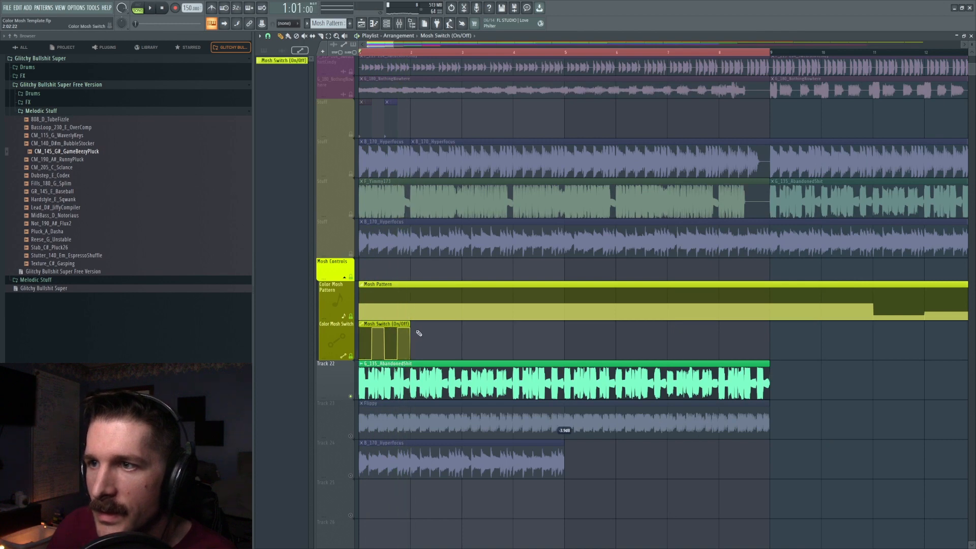
left_click(418, 332)
left_click(464, 330)
left_click(518, 328)
left_click(570, 329)
left_click(621, 329)
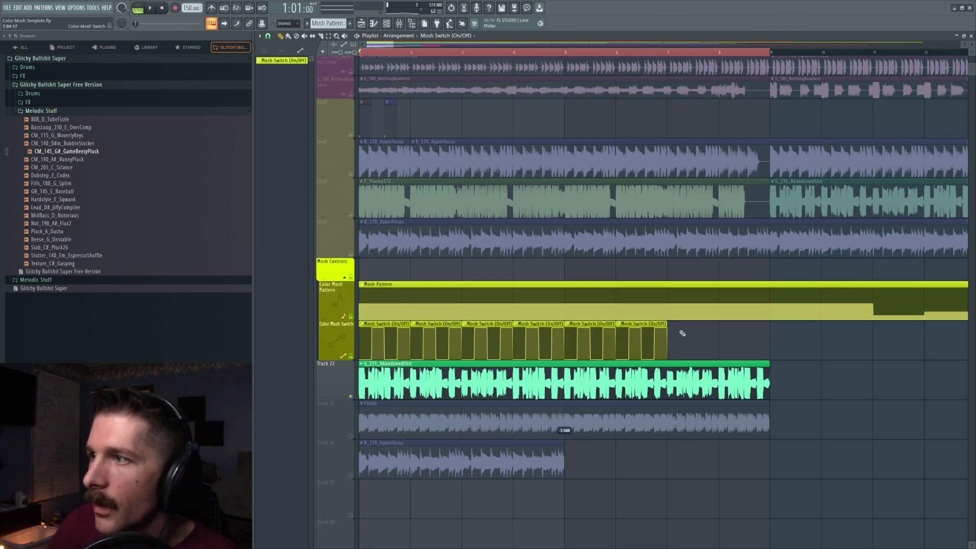
left_click(680, 331)
left_click(730, 329)
key("space")
key("space")
Open the Mosh Pattern clip's Gross Beat time slot events and return to the playlist
double_click(385, 298)
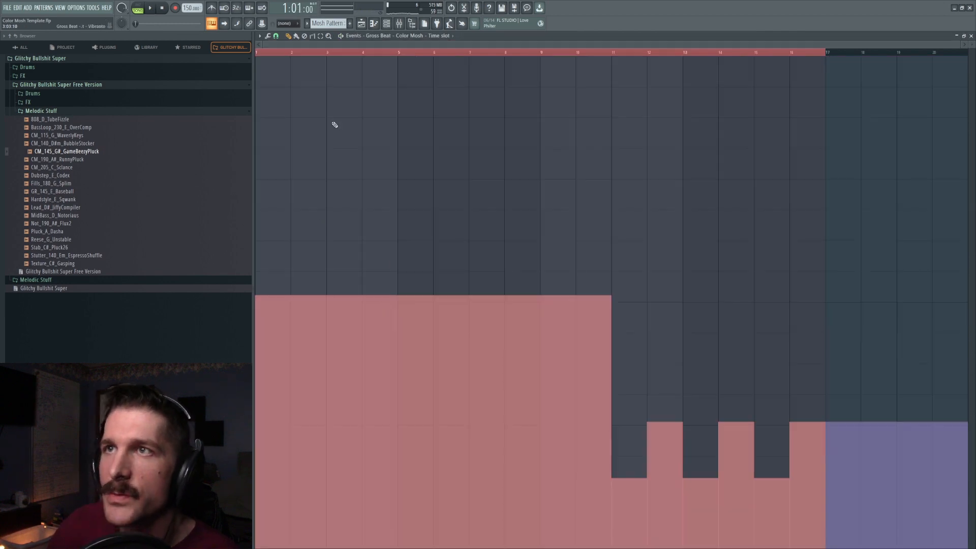
left_click(371, 23)
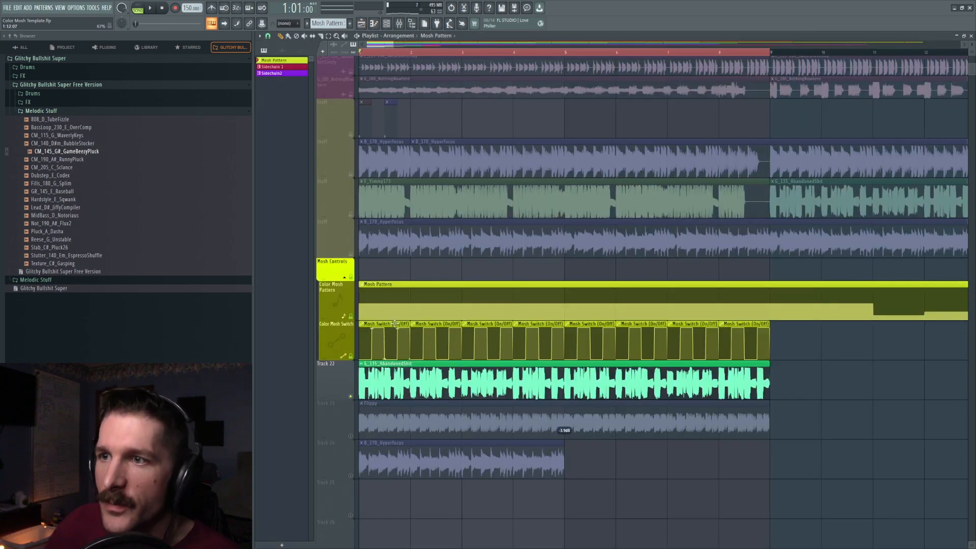
Adjust the playlist snap, cut the G_135_AbandonedShit clip on Track 22 down to its first half bar, and delete the remainder
double_click(381, 294)
left_click(362, 23)
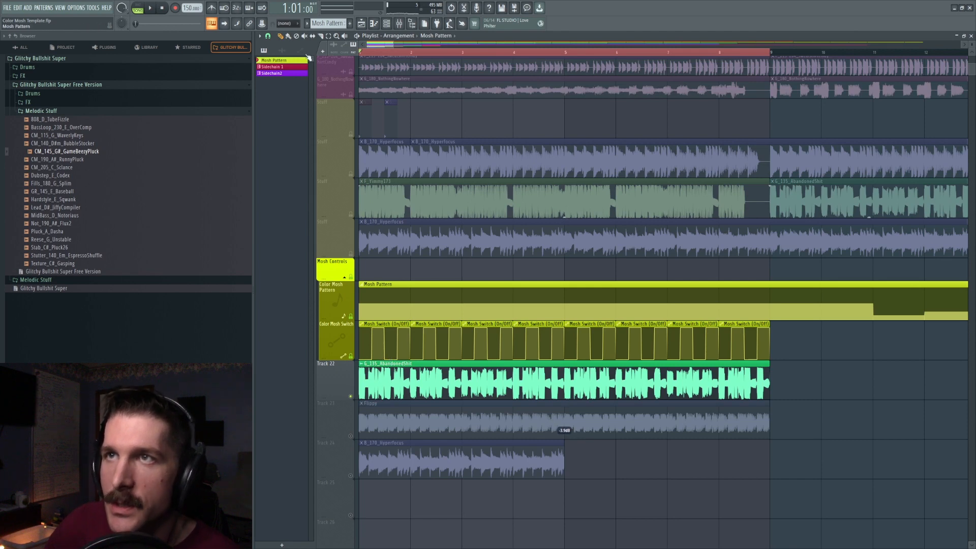
left_click(268, 38)
left_click(276, 144)
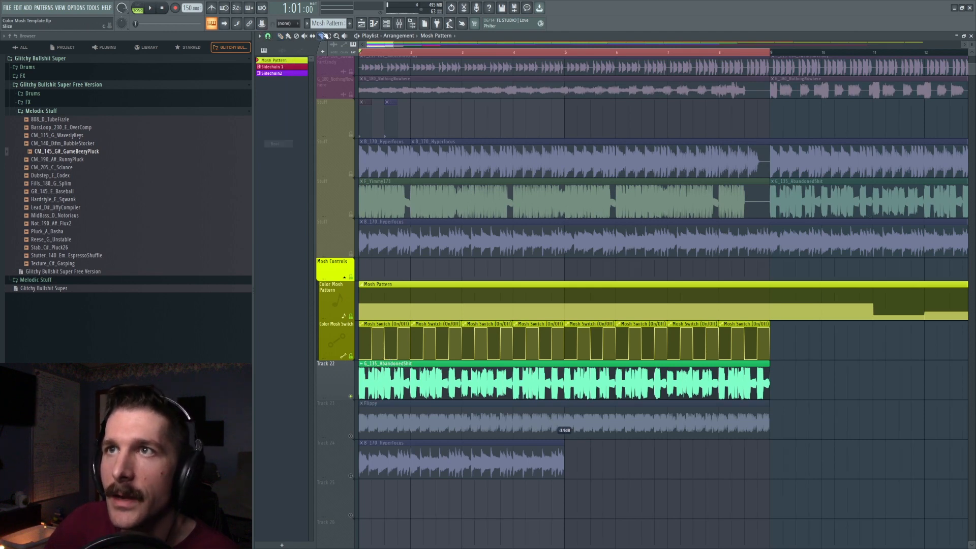
right_click(414, 382)
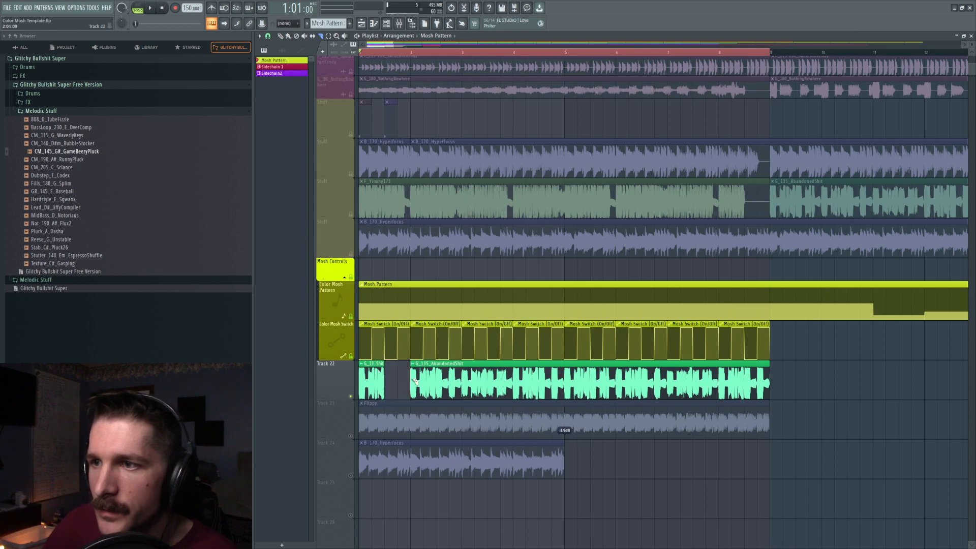
left_click(426, 192)
right_click(418, 380)
Fill Track 22 through bar 4 with half-bar clips of F_Yimmy173, F#_StopTheBark120, G_180_NothingNowhere and A_160_TTDFOB
left_click_drag(400, 378, 389, 372)
left_click_drag(797, 363, 414, 364)
left_click(813, 197)
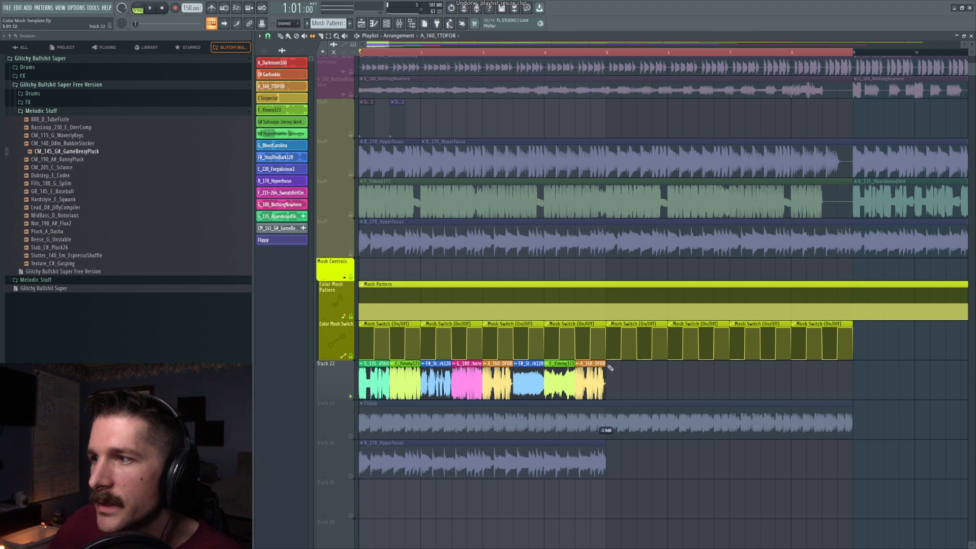
With a finer snap, chop bar 4's A_160_TTDFOB clip into four pieces, delete the second, and extend the first over its place
left_click(268, 36)
left_click(278, 116)
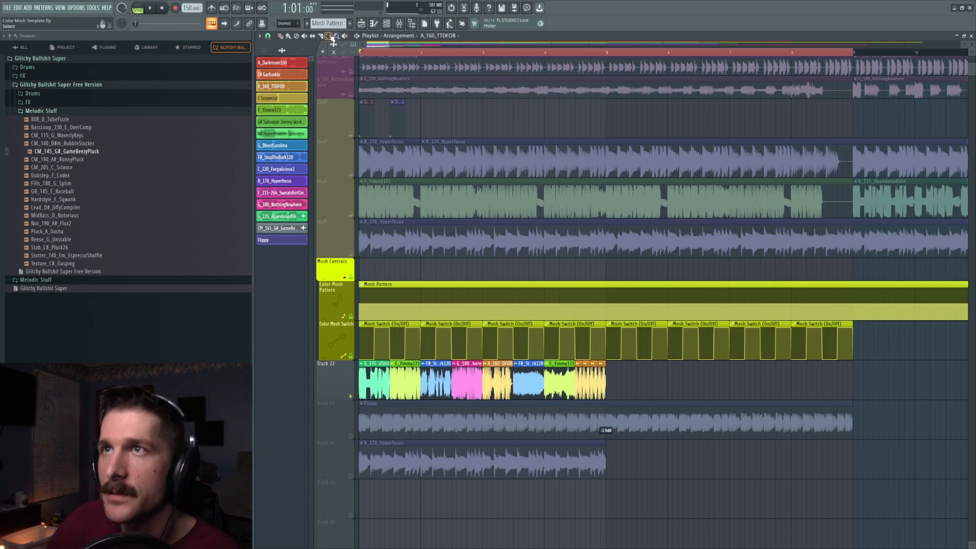
scroll(584, 53, "up", 5)
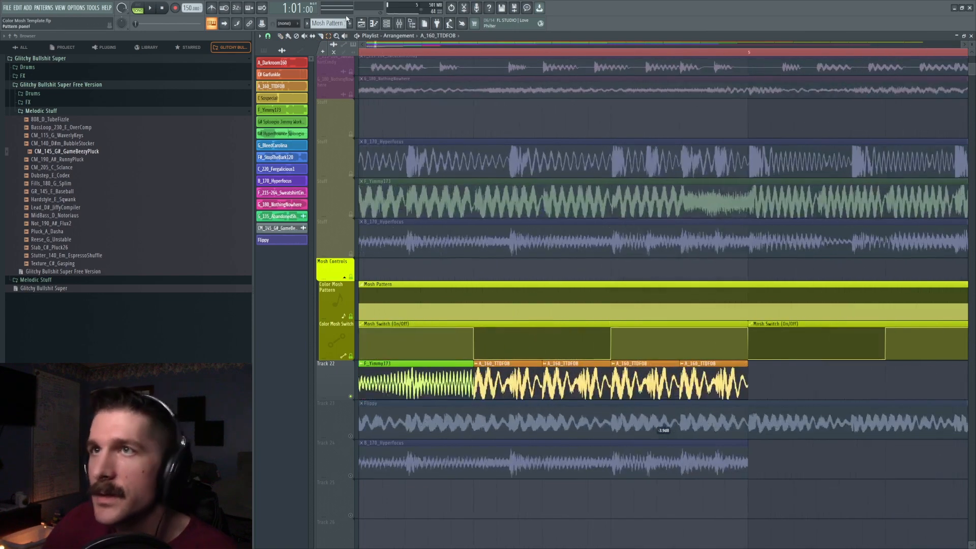
right_click(576, 370)
left_click_drag(540, 364, 605, 364)
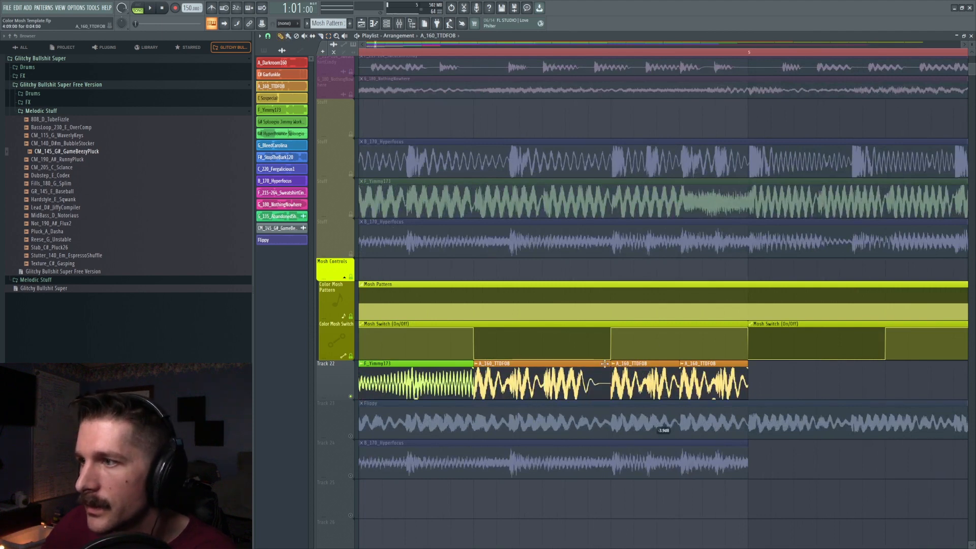
Delete the A_160_TTDFOB pieces in the last beat of bar 4, keeping only the extended first piece
left_click_drag(676, 365, 642, 364)
left_click(666, 366)
left_click(706, 369)
right_click(720, 362)
right_click(664, 371)
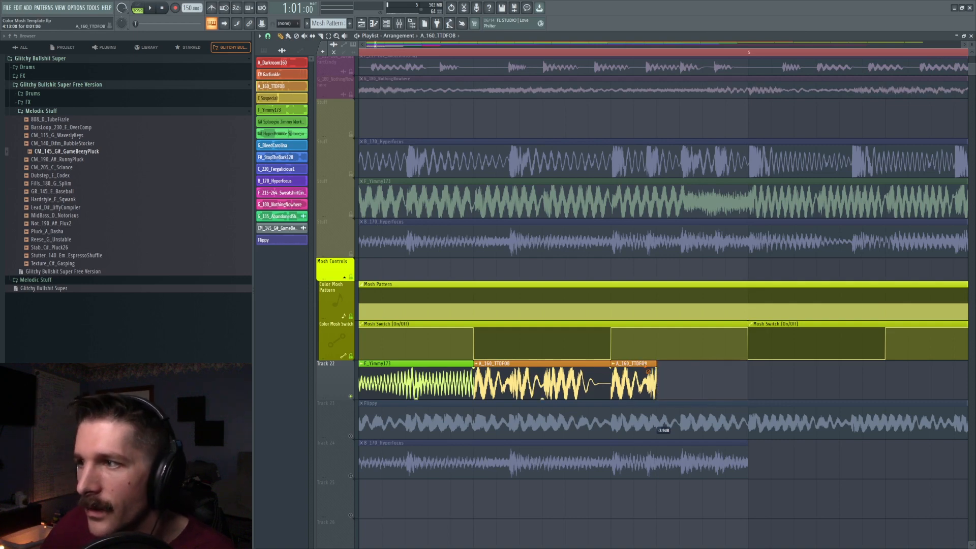
right_click(644, 364)
Place a new A_160_TTDFOB clip on bar 4's last beat, slip its audio to a sustained section, and trim it to one step
left_click(268, 36)
left_click(283, 137)
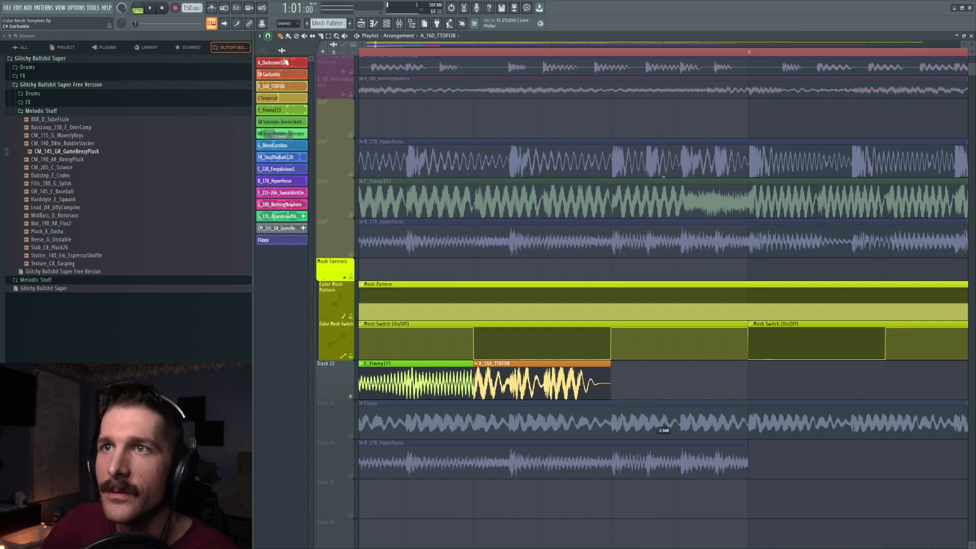
left_click(646, 376)
left_click_drag(748, 362, 498, 361)
left_click(267, 39)
left_click(275, 123)
left_click_drag(673, 364, 649, 364)
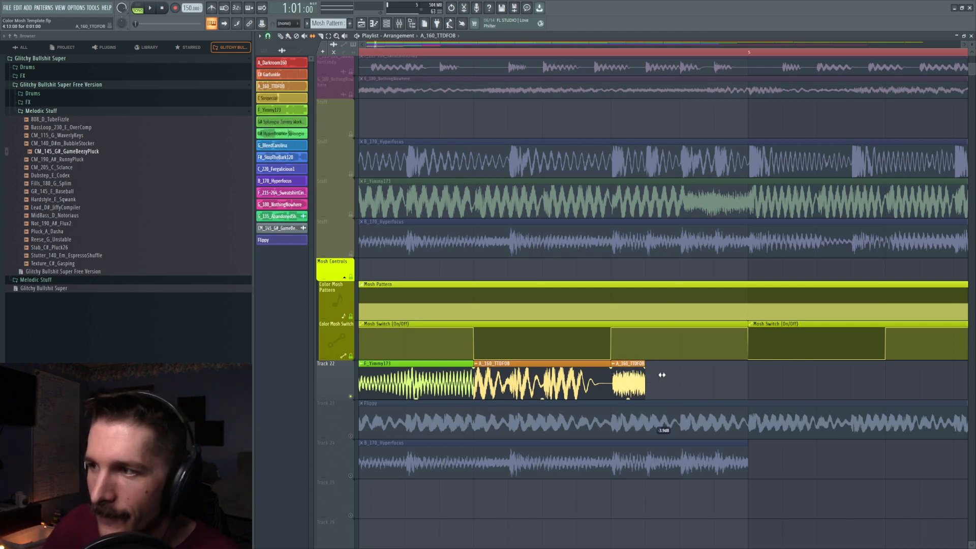
Repeat the one-step A_160_TTDFOB clip to fill bar 4's last beat and add a fade-out to all four copies
left_click(648, 372)
left_click(682, 372)
left_click(717, 372)
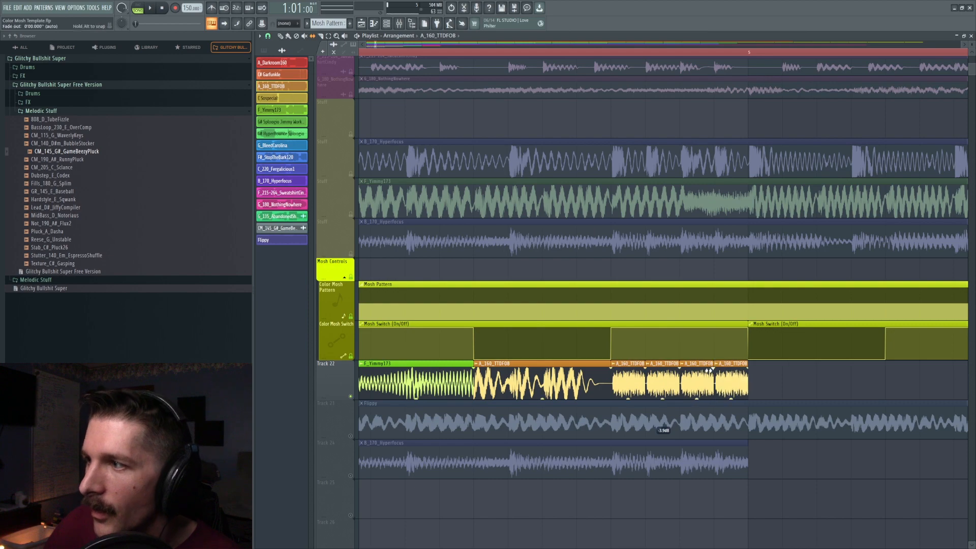
left_click_drag(750, 386, 641, 377)
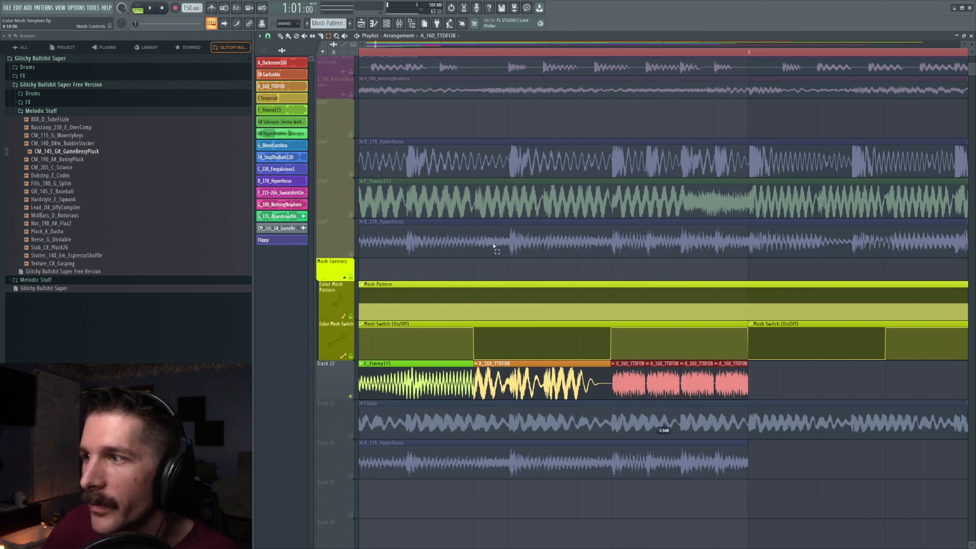
left_click_drag(749, 369, 720, 370)
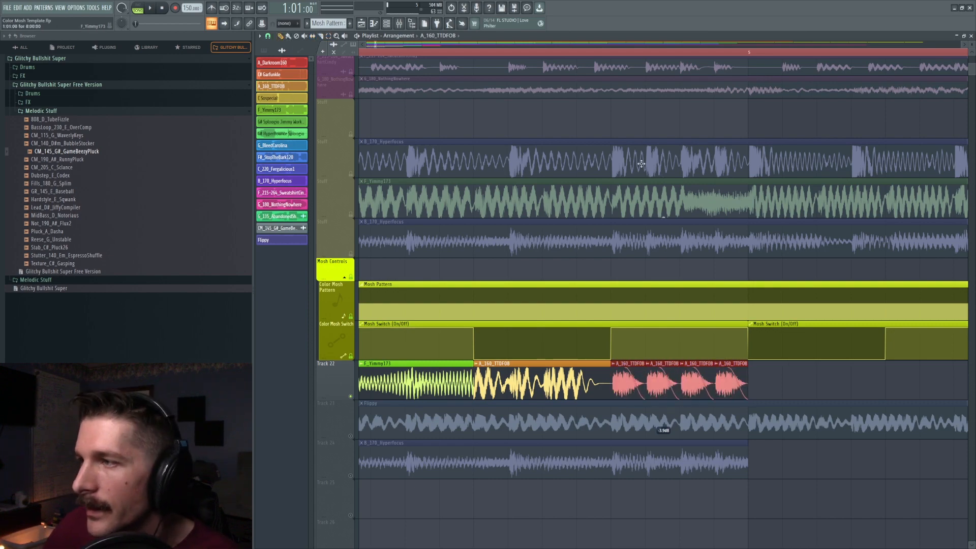
Shorten the Mosh Switch clip in bar 4 to 10 steps and play the arrangement
scroll(623, 61, "down", 5)
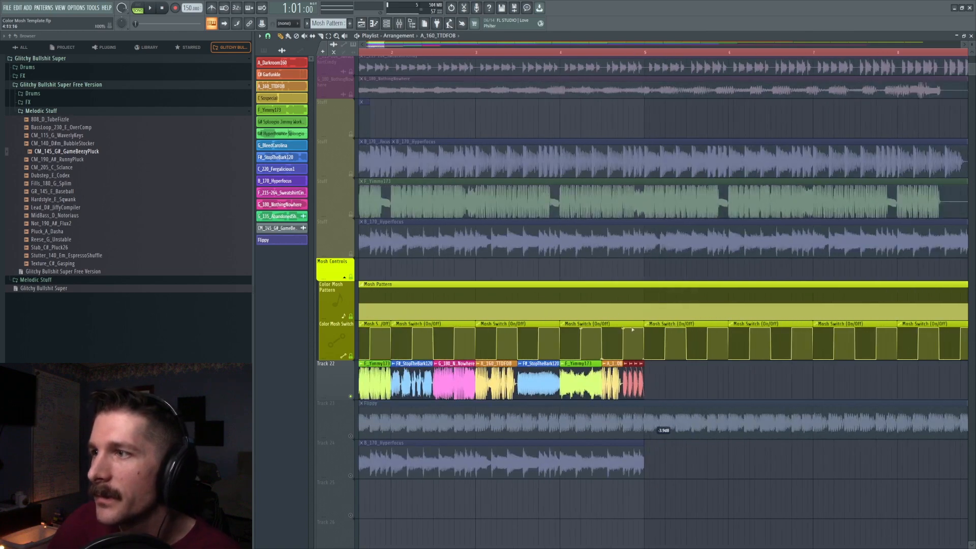
left_click_drag(641, 324, 617, 323)
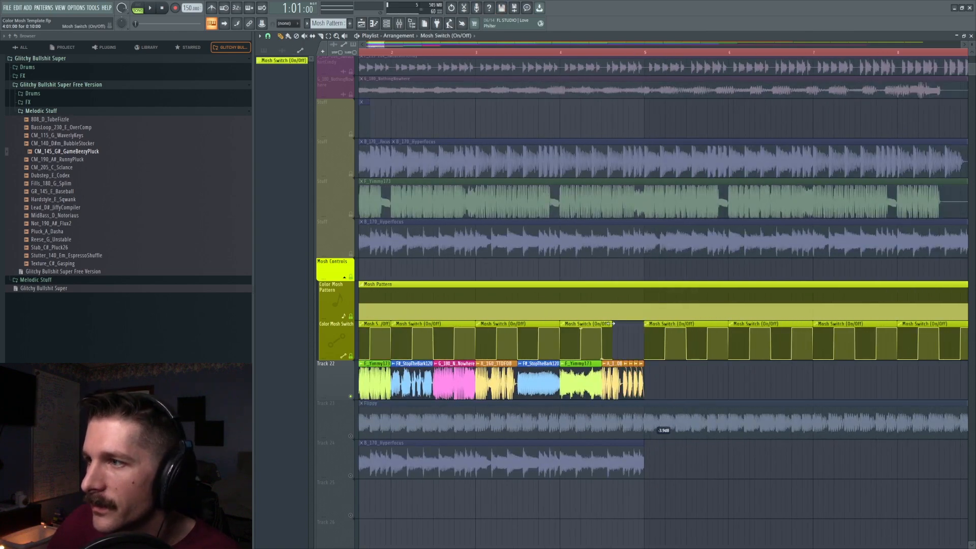
scroll(496, 58, "down", 1)
key("space")
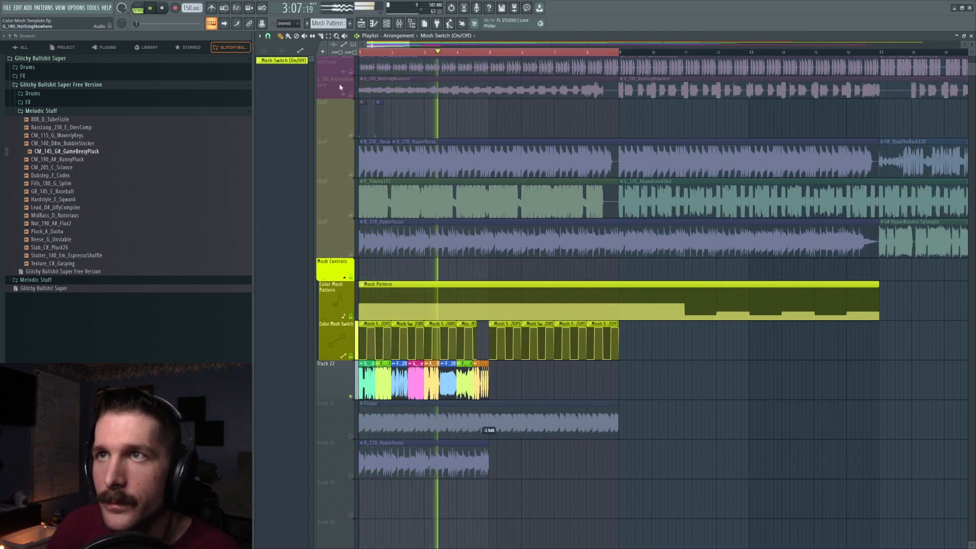
Slip the audio inside the F#_StopTheBark120 clip in bar 3 and the F_Yimmy173 clip in bar 4
scroll(351, 47, "up", 2)
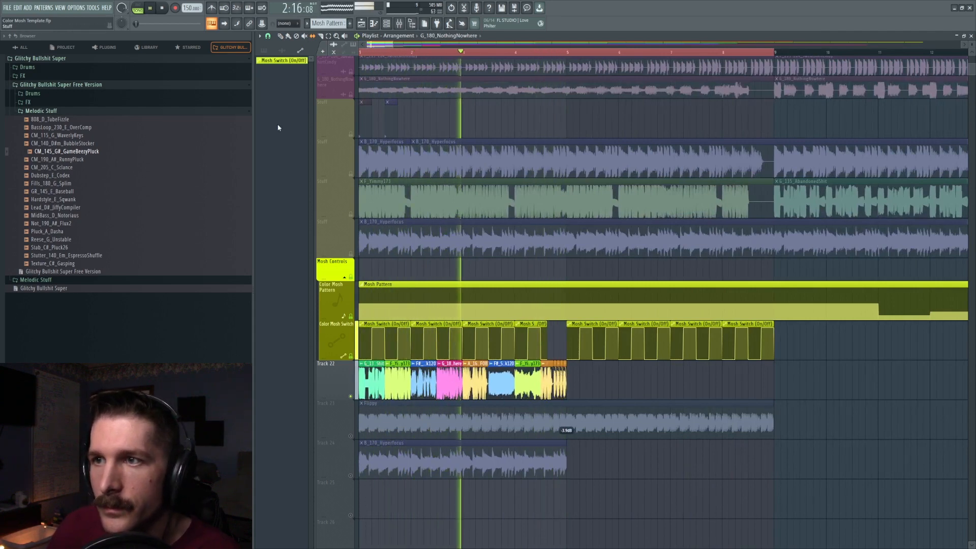
left_click_drag(506, 378, 496, 377)
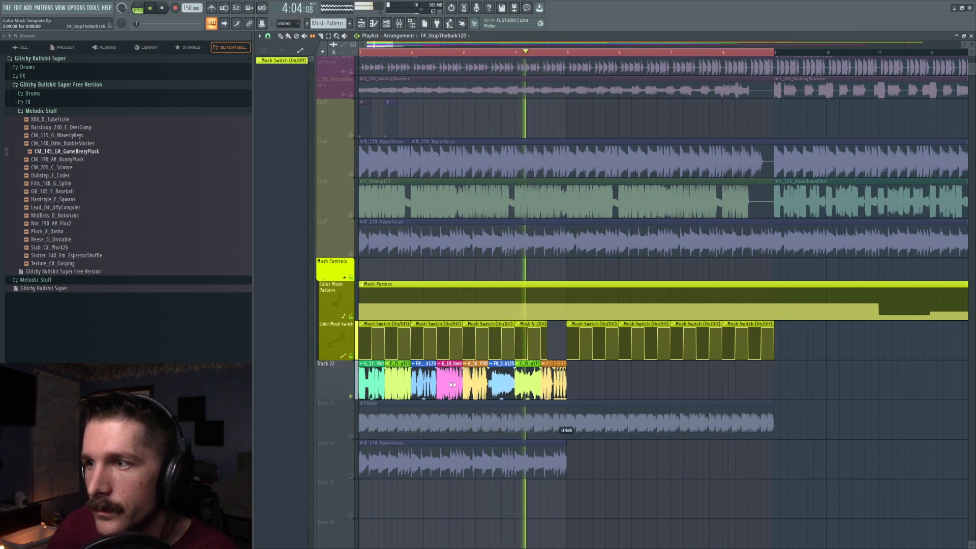
left_click(525, 379)
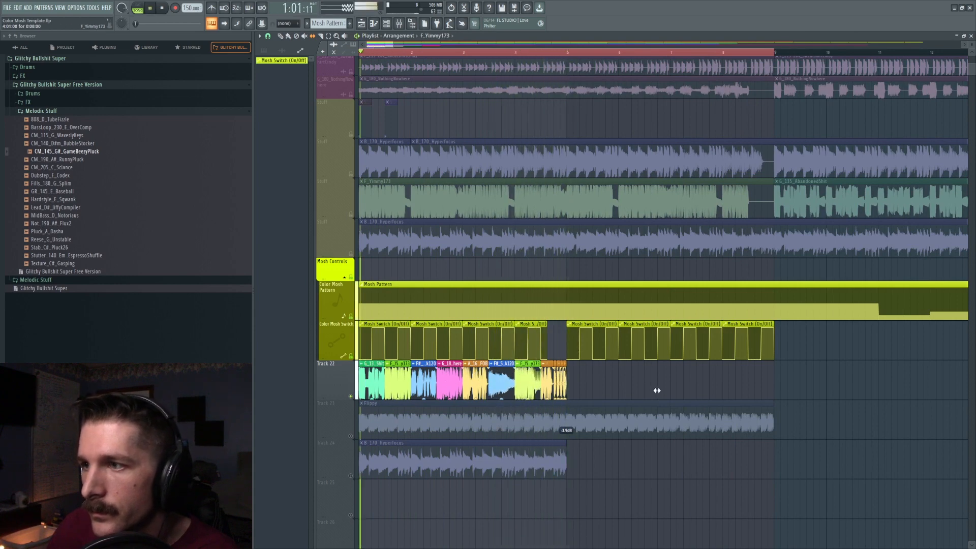
Add OTT to the second effect slot of the Color Mosh mixer channel
left_click(399, 24)
left_click(790, 165)
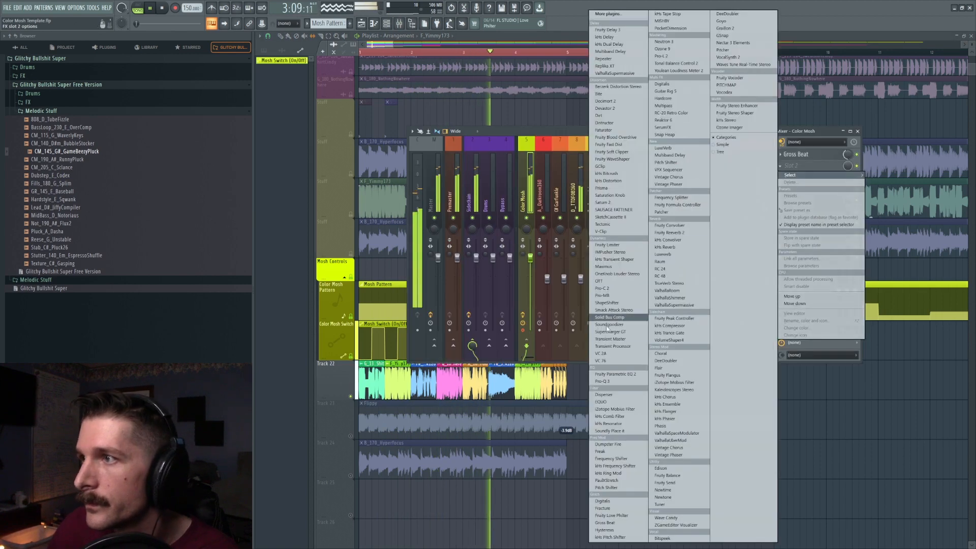
left_click(600, 280)
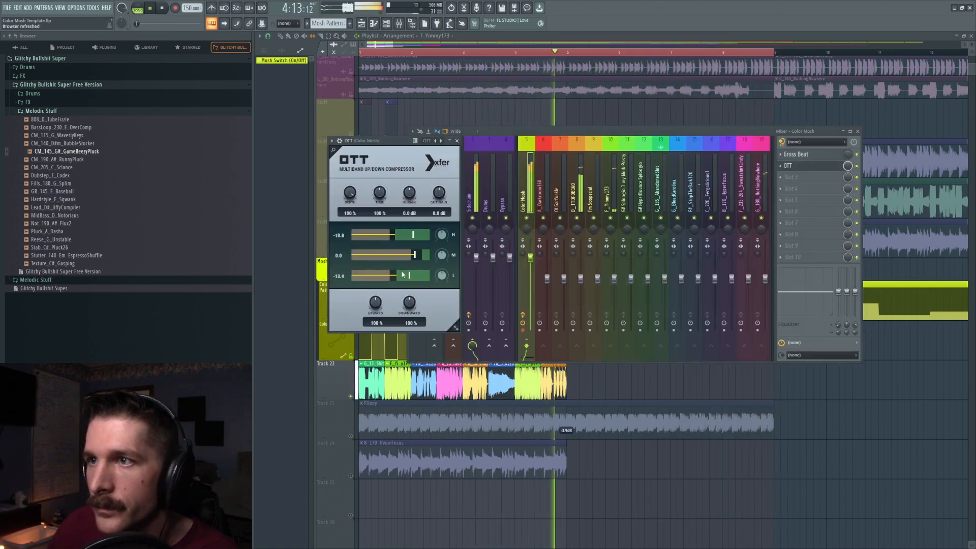
Add Pro-Q 3 after OTT with a 72 dB/oct low cut at about 488 Hz, and return to the playlist
left_click(790, 177)
left_click(603, 381)
left_click_drag(376, 203, 448, 208)
scroll(450, 205, "up", 6)
key("space")
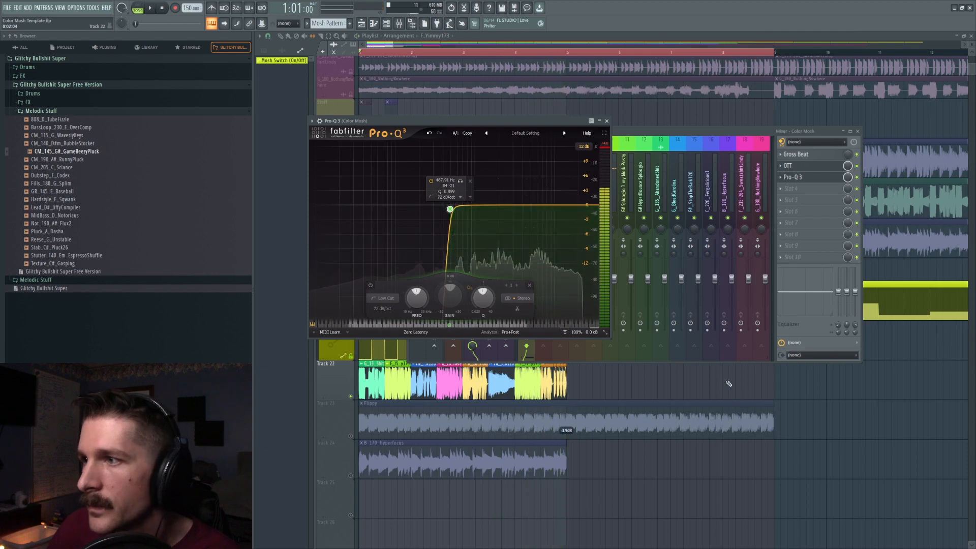
left_click(730, 384)
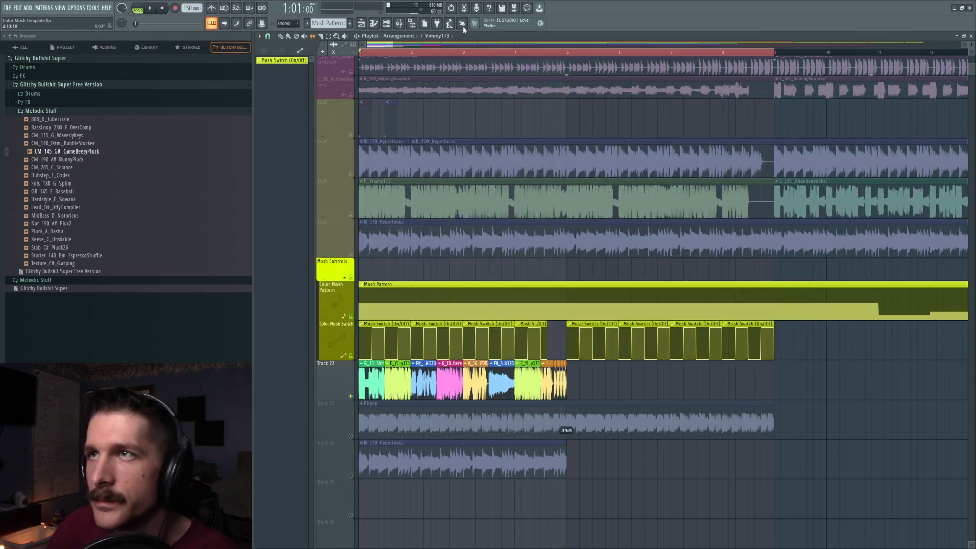
Unmute the Flippy clip's Track 23, audition it with the mosh, and repeat the Track 22 clips through bar 8
left_click(350, 436)
key("space")
left_click(437, 24)
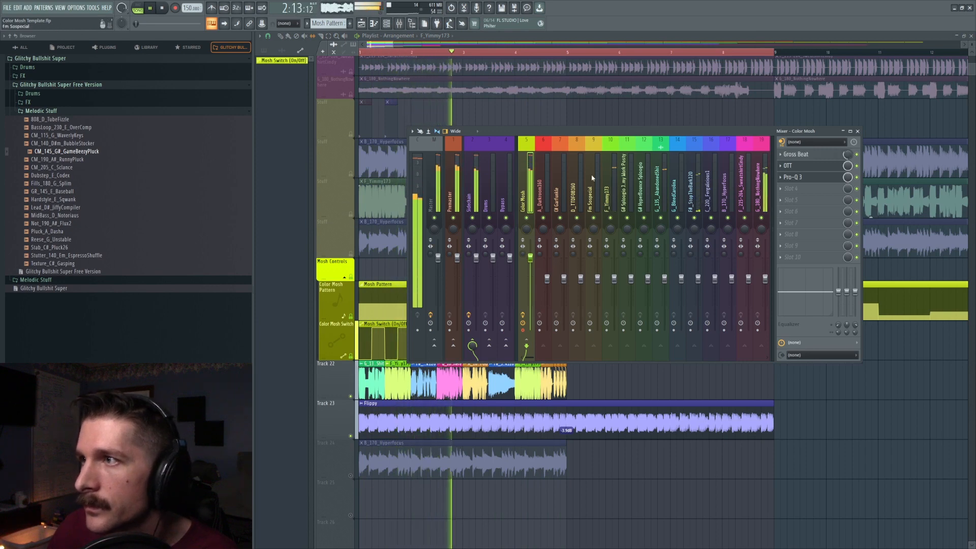
scroll(585, 179, "down", 3)
left_click_drag(683, 258, 683, 258)
right_click(686, 259)
left_click(695, 262)
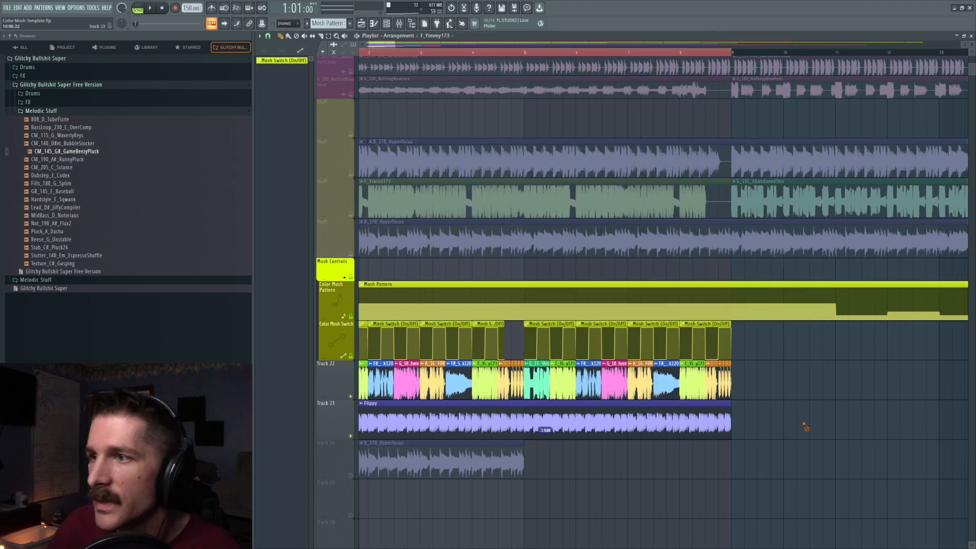
Replace bar 8's Mosh Switch clip with the shortened 10-step version and start playback from bar 5
left_click(526, 57)
scroll(525, 57, "up", 3)
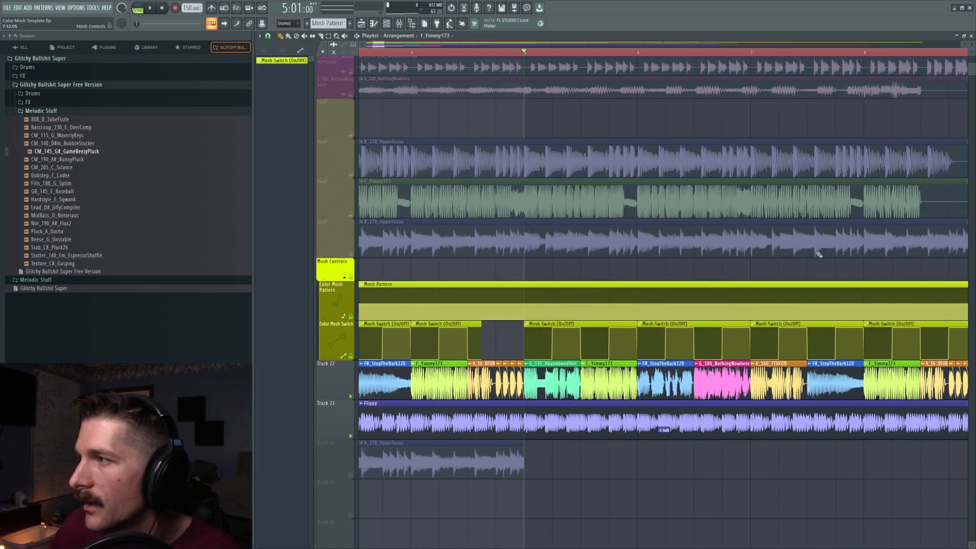
right_click(870, 326)
left_click(870, 326)
key("space")
key("space")
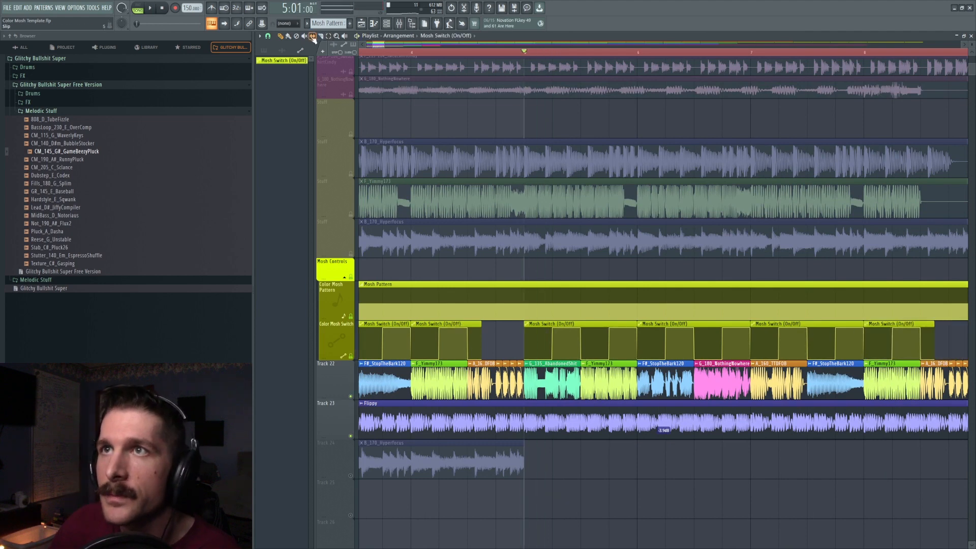
Slip the audio inside the G_135_AbandonedShit and F_Yimmy173 clips in bar 5, auditioning between changes
key("space")
key("space")
key("space")
key("space")
left_click_drag(542, 384, 566, 379)
key("space")
key("space")
key("space")
key("space")
left_click_drag(549, 382, 522, 383)
key("space")
Slip the audio inside the F#_StopTheBark120 clips in bars 6 and 7, audition the section, and undo the last change
left_click_drag(665, 384, 608, 384)
key("space")
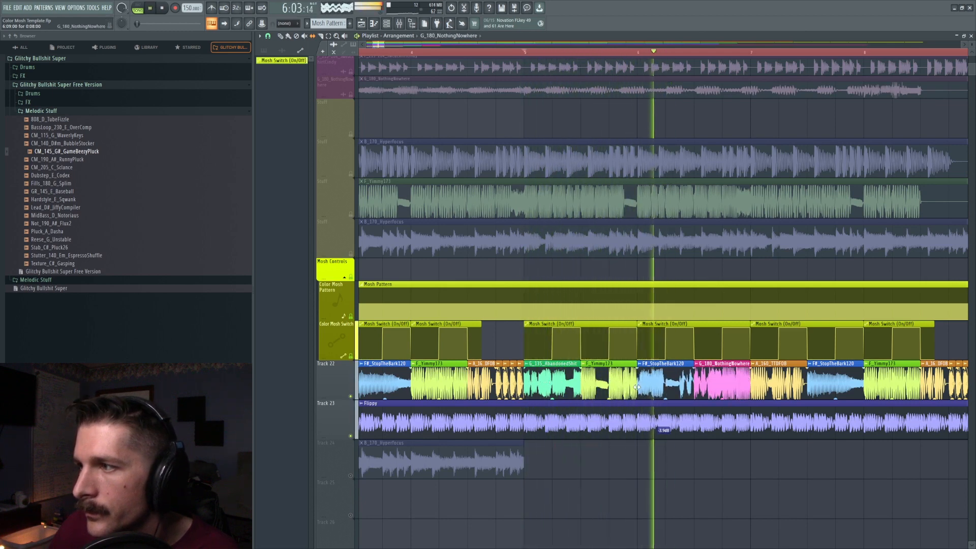
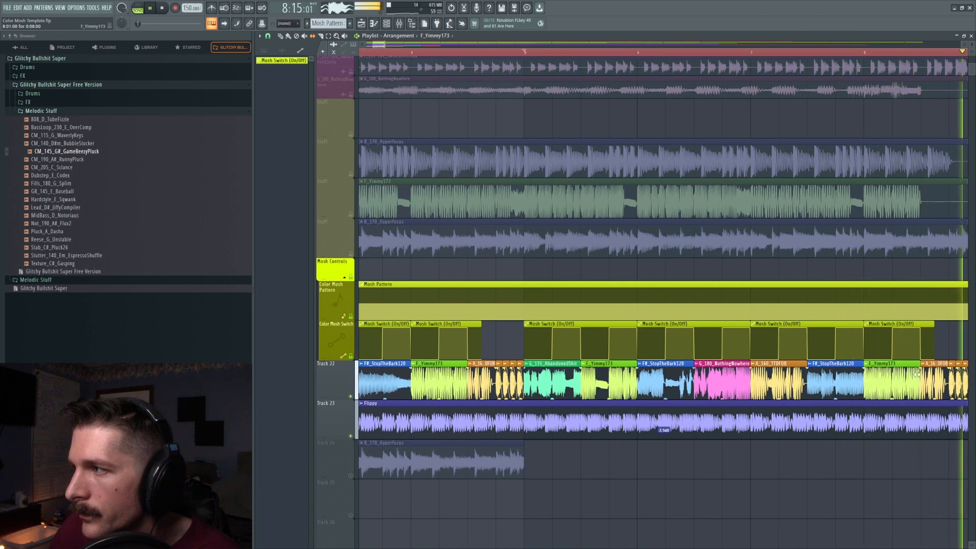
key("space")
key("ctrl+z")
key("space")
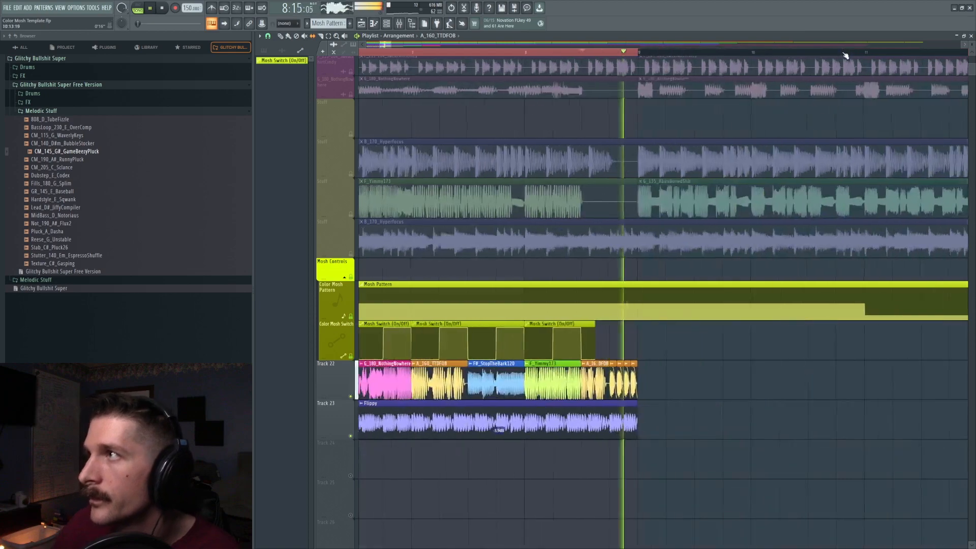
key("space")
Mute Track 23 and audition the Color Mosh mixer channel with its Pro-Q 3 bypassed
scroll(843, 57, "down", 5)
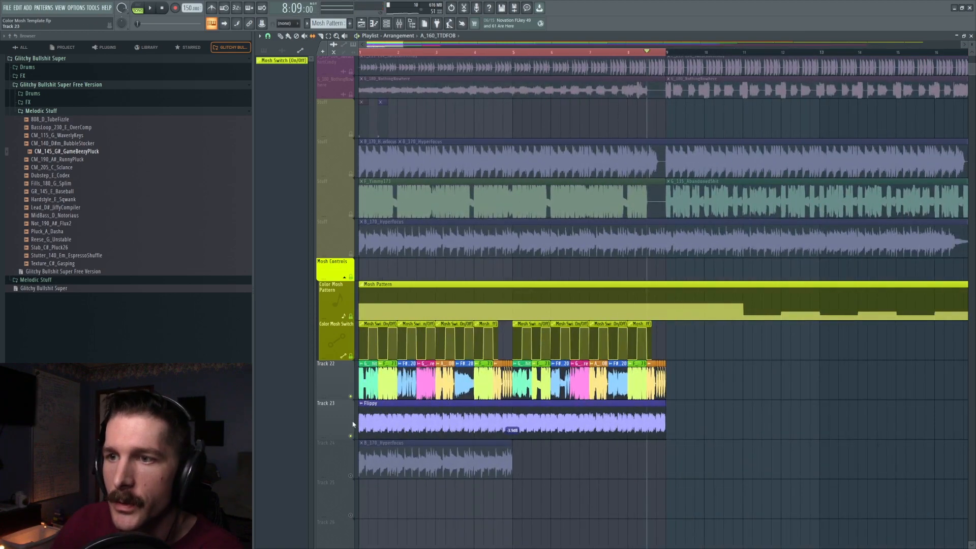
left_click(351, 437)
key("F9")
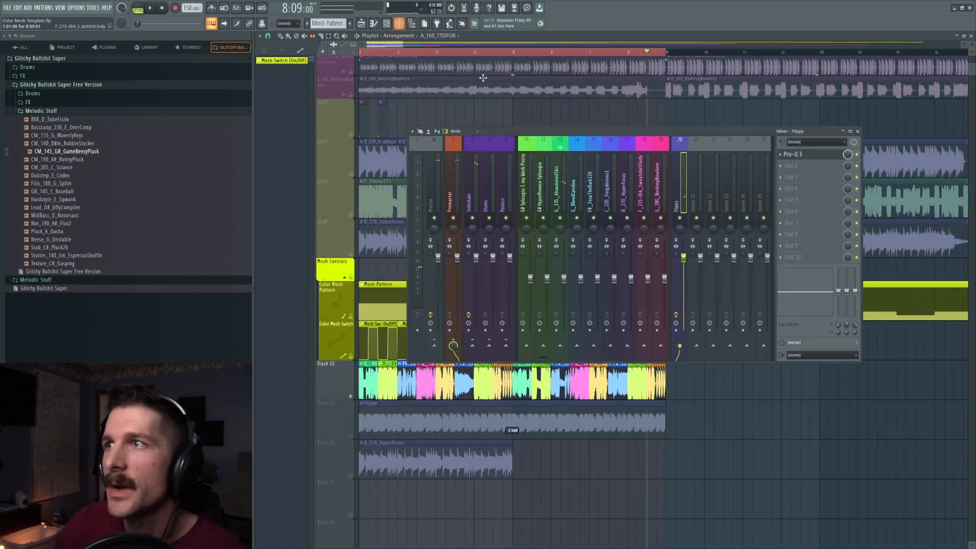
scroll(536, 186, "up", 3)
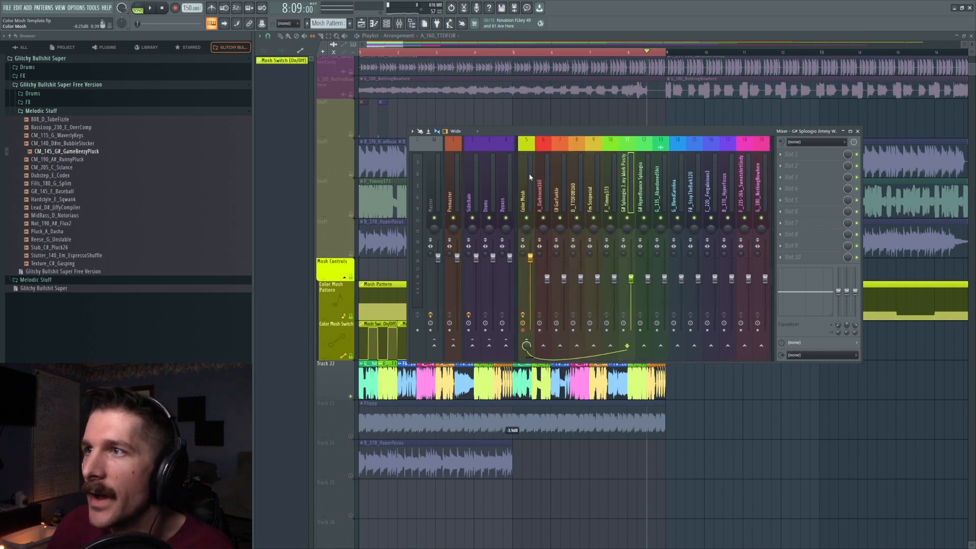
left_click(530, 179)
left_click(857, 178)
key("space")
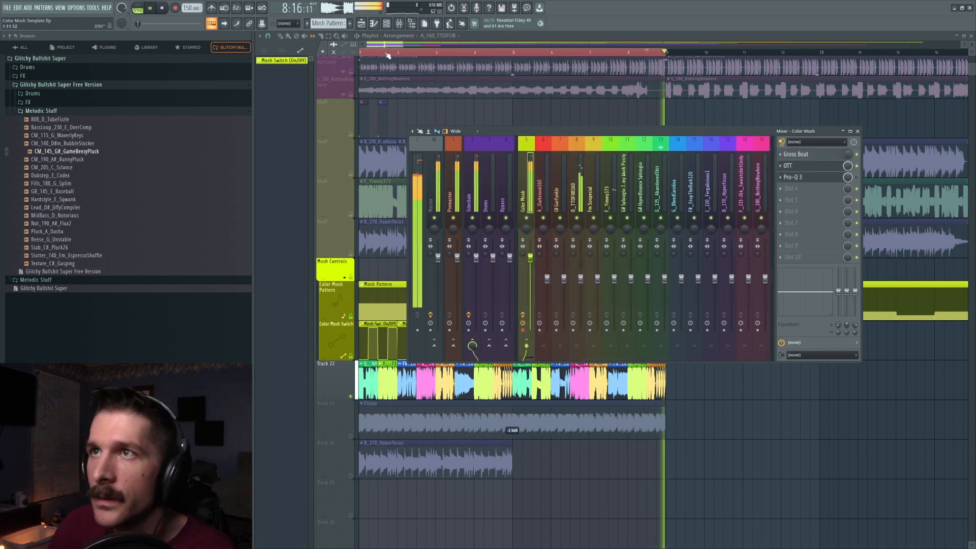
left_click(399, 23)
left_click(399, 23)
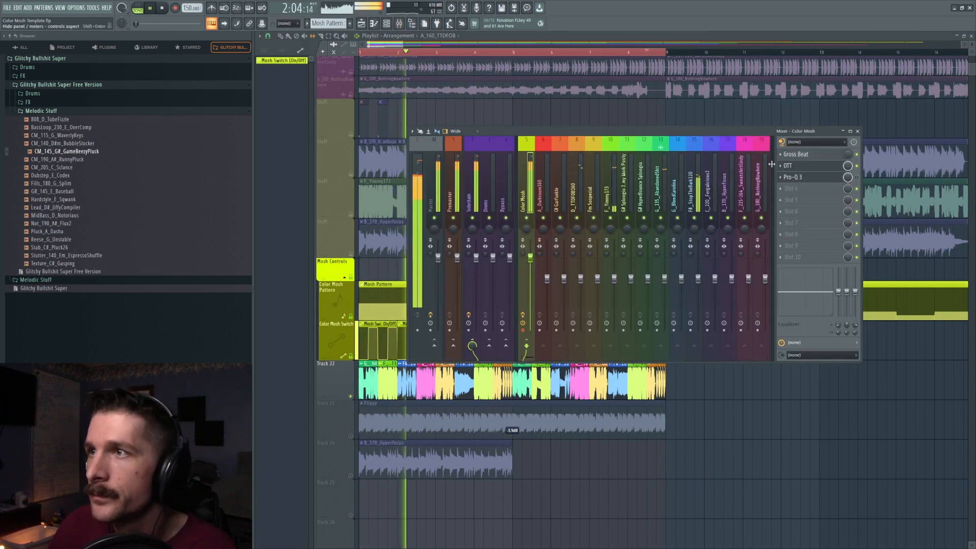
Add V-Clip to the Color Mosh channel after Pro-Q 3 and lower its Ceiling to about -7.23 dB
left_click(782, 191)
mouse_move(789, 198)
left_click(613, 231)
left_click_drag(459, 110, 466, 140)
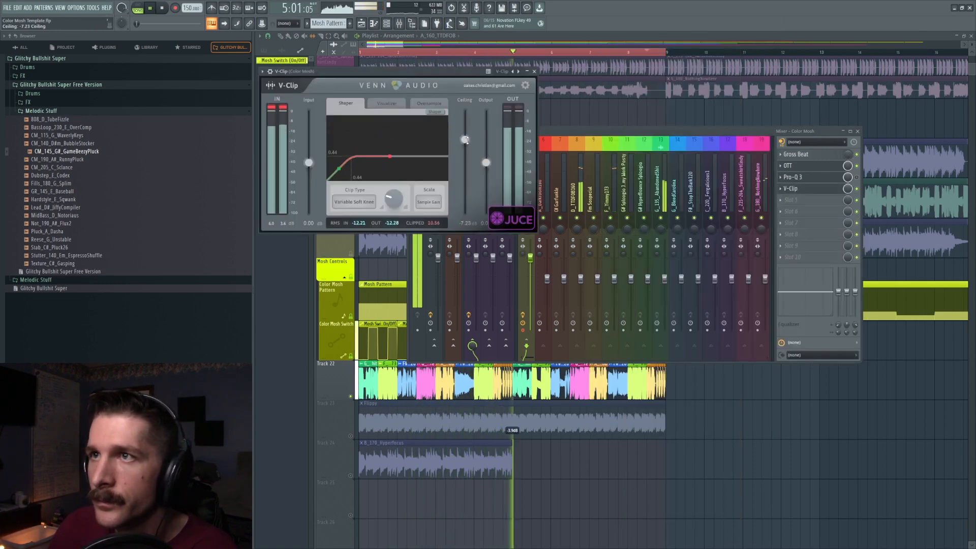
Lower the Color Mosh Pro-Q 3 low-cut frequency and add a 6 dB/oct high cut at about 2574 Hz
left_click(798, 177)
left_click_drag(450, 209, 415, 206)
left_click_drag(566, 208, 508, 205)
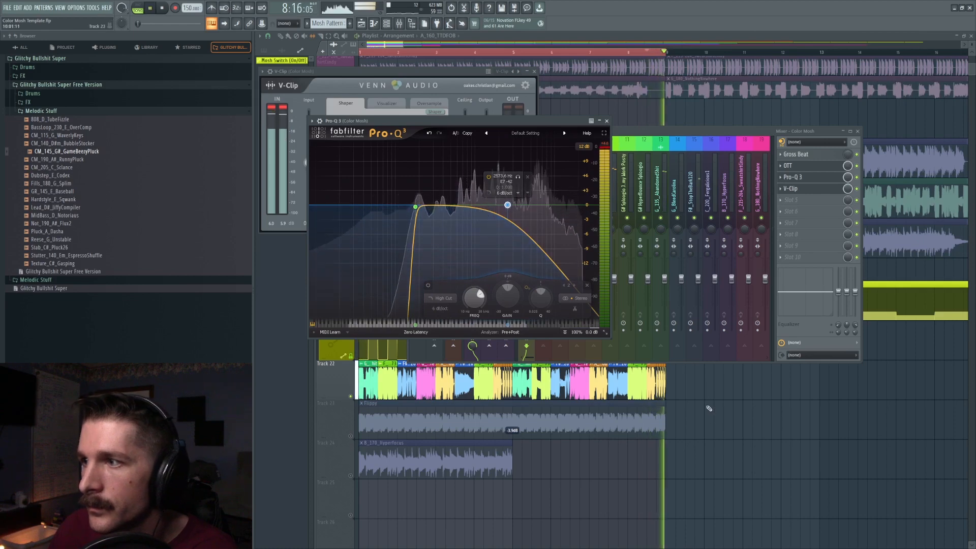
Unmute Track 23 and move the Pro-Q 3 band on the Flippy mixer channel to a lower frequency
left_click(350, 436)
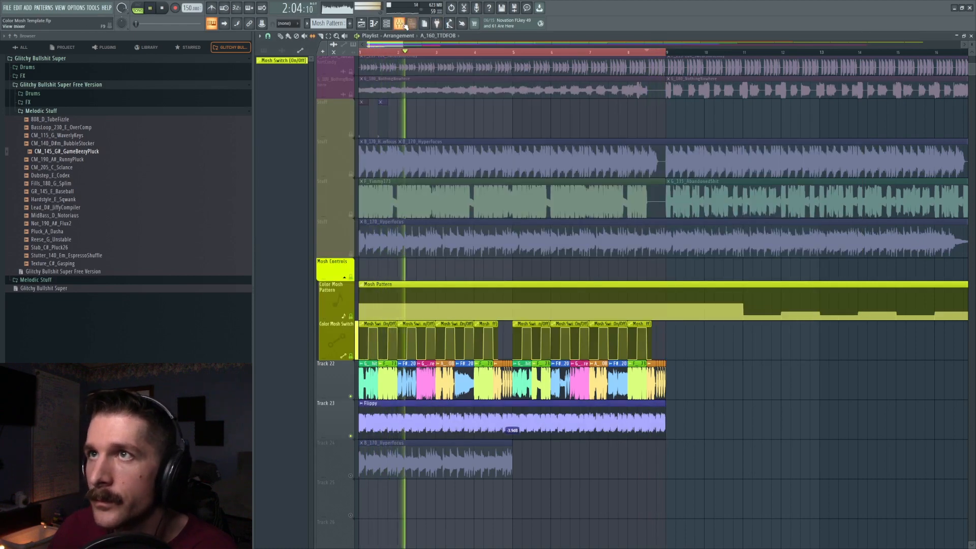
key("F9")
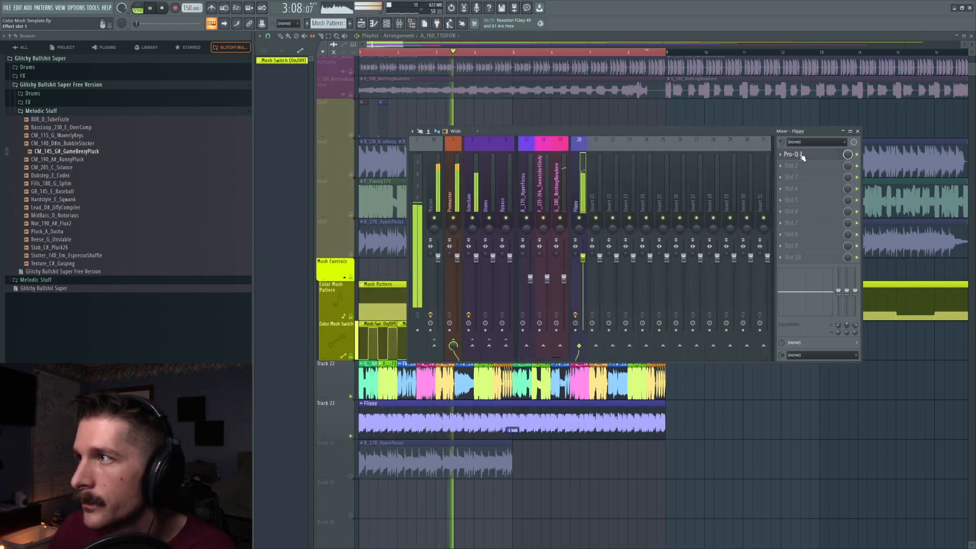
left_click(801, 157)
left_click_drag(426, 178, 387, 174)
scroll(381, 174, "down", 2)
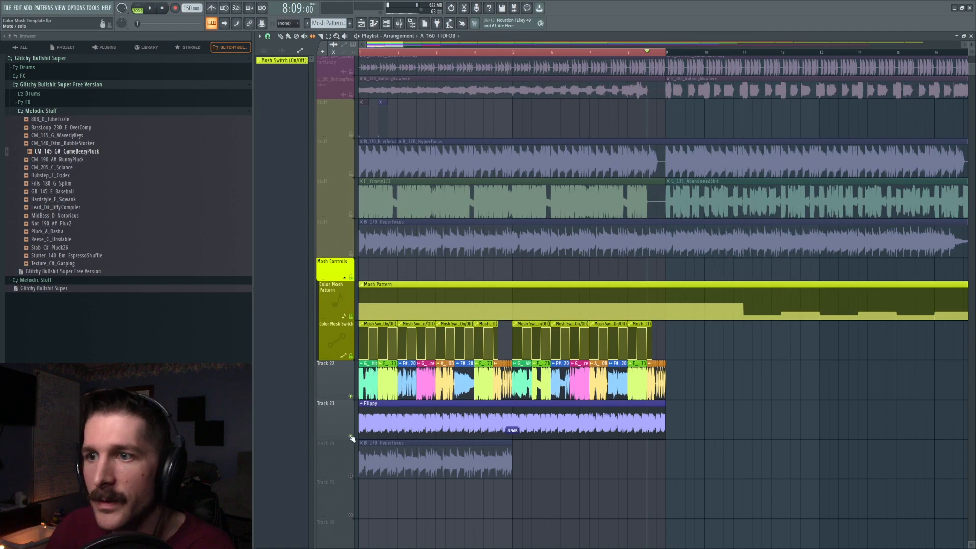
Solo the Flippy track and bring up its audio channel with the matching mixer track
right_click(350, 436)
double_click(429, 405)
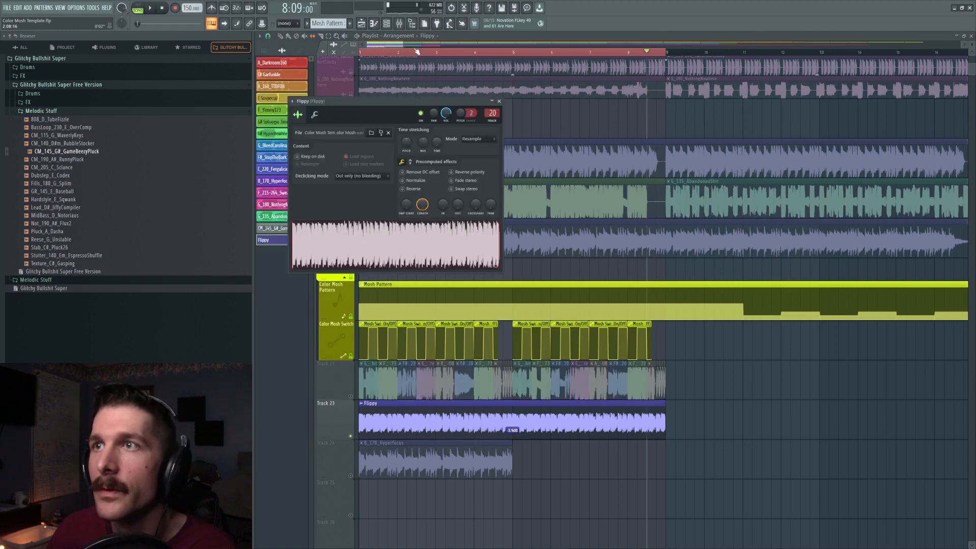
left_click(400, 24)
Try V-Clip after Pro-Q 3 on the Flippy mixer track, with the ceiling at about -4.94 dB and input gain at about 7.91 dB
left_click(782, 168)
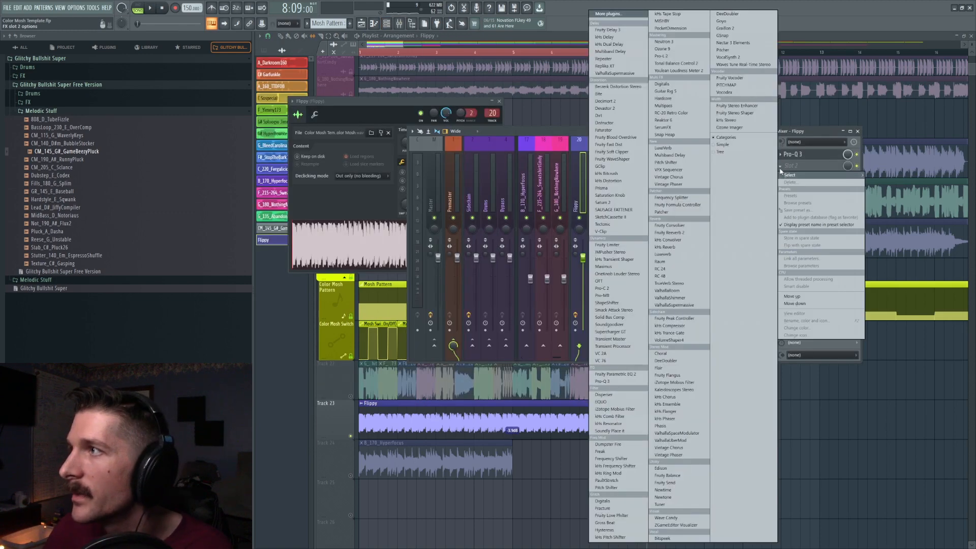
left_click(605, 231)
key("space")
left_click_drag(494, 143, 494, 161)
left_click_drag(338, 192, 340, 172)
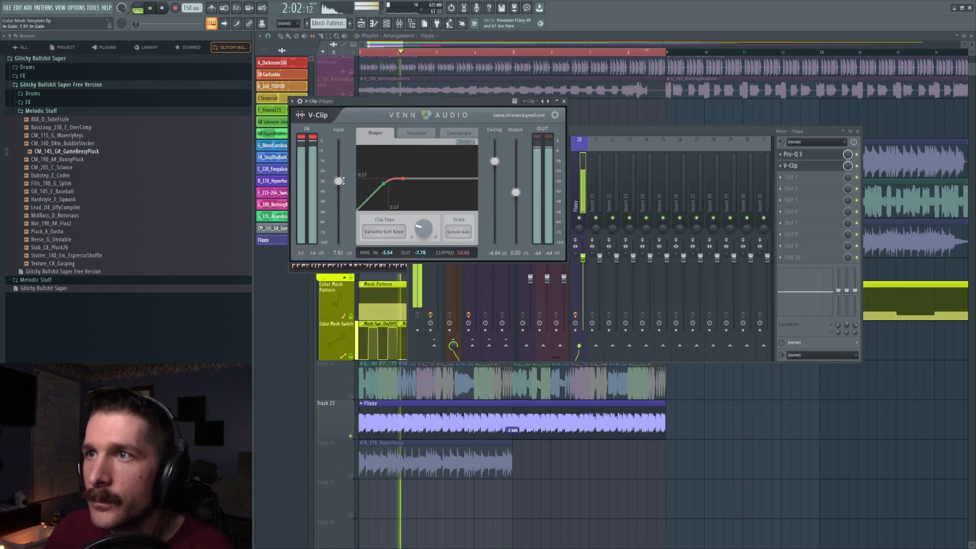
Replace V-Clip on the Flippy mixer track with kHs Distortion and move it ahead of Pro-Q 3
left_click(784, 170)
mouse_move(786, 175)
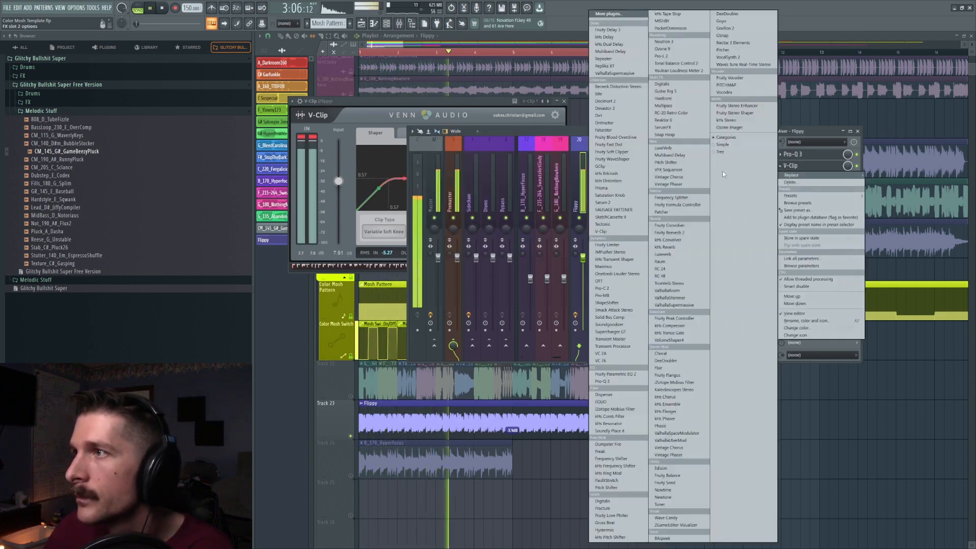
left_click(611, 181)
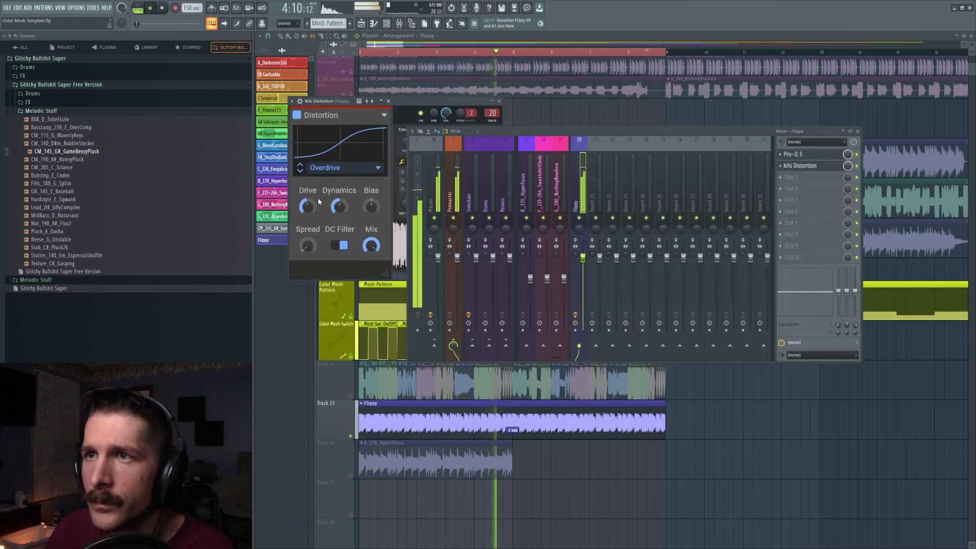
left_click_drag(790, 168, 791, 156)
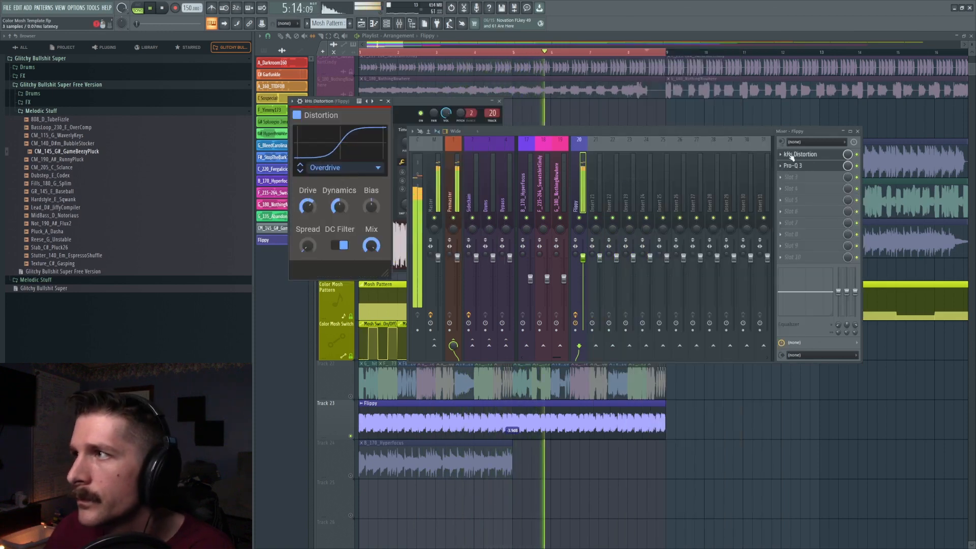
left_click(766, 410)
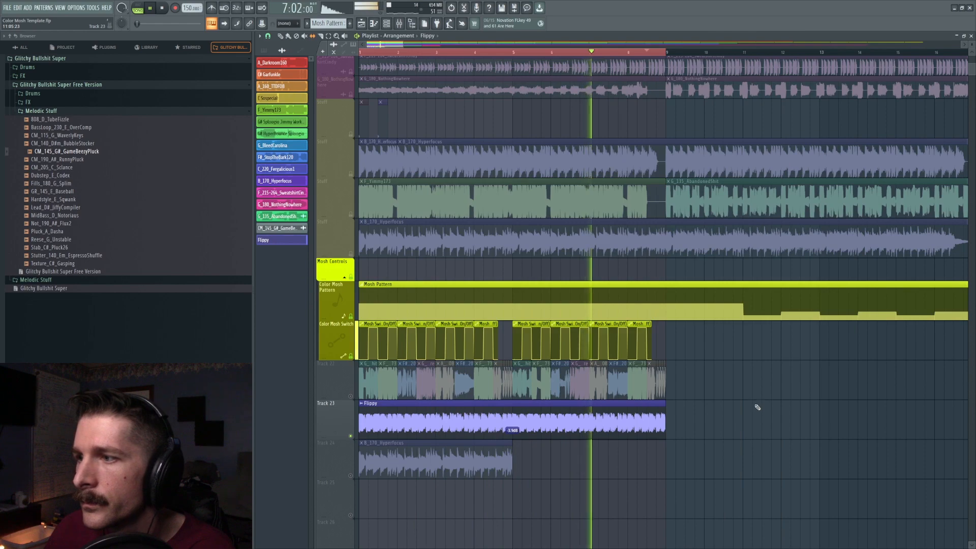
Adjust the playlist snap and slice three short gaps out of the Flippy clip within the first bar
scroll(364, 56, "up", 3)
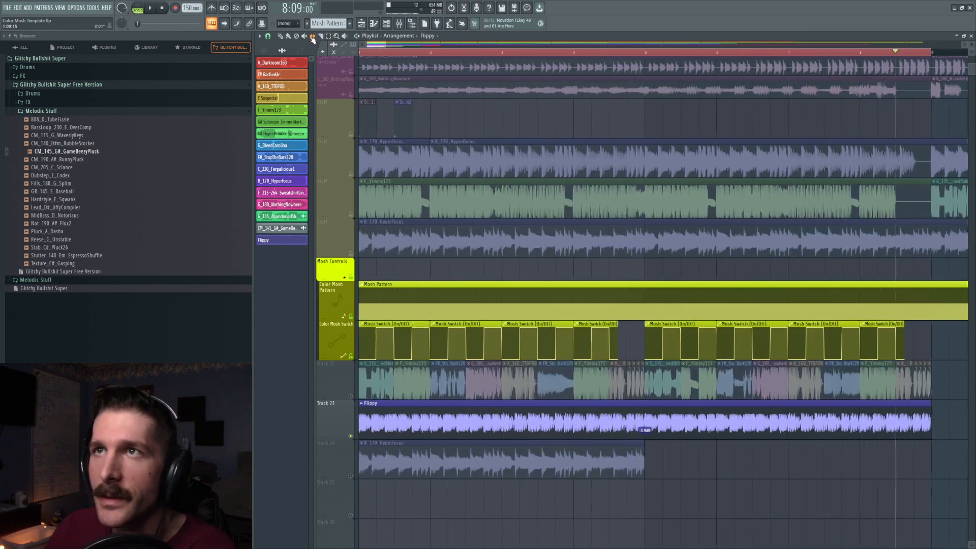
left_click(268, 36)
left_click(279, 108)
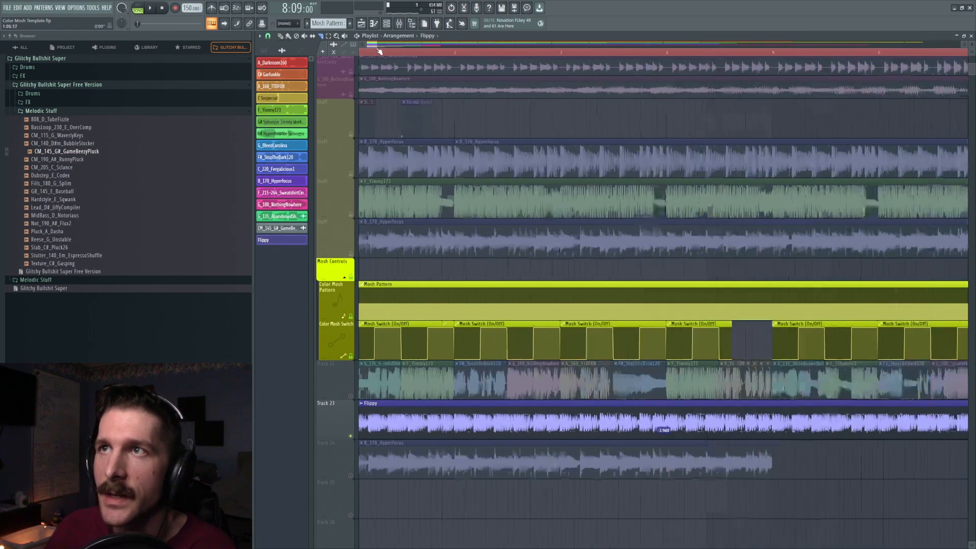
scroll(338, 76, "up", 2)
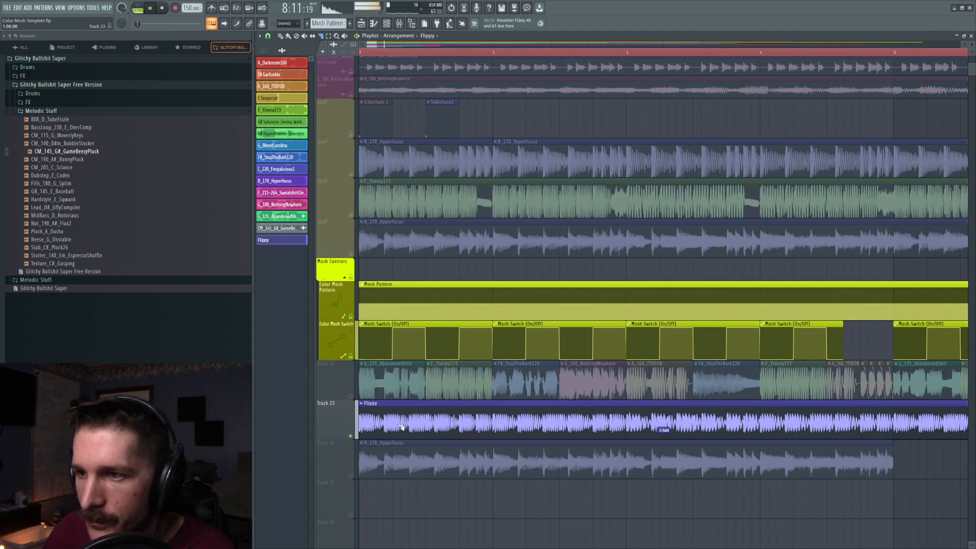
key("space")
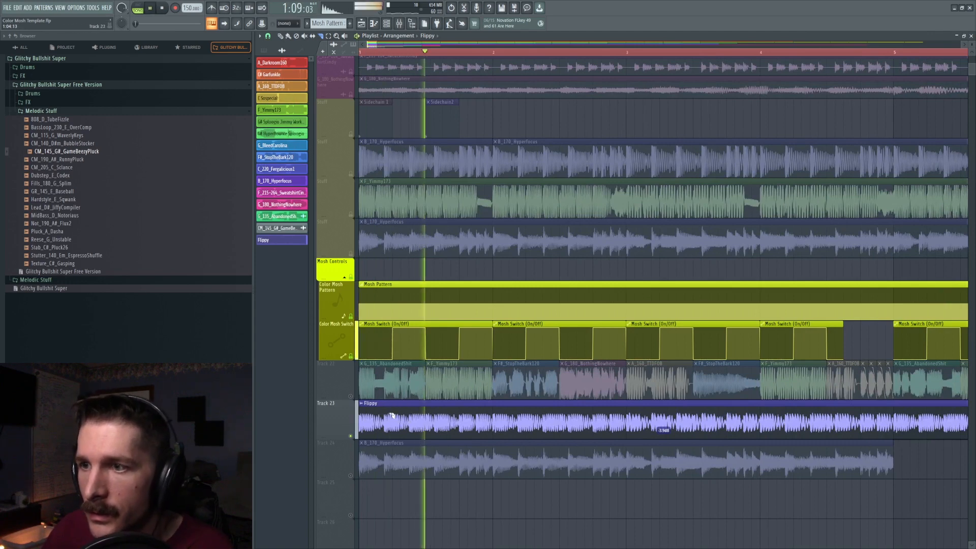
left_click_drag(409, 425, 418, 424)
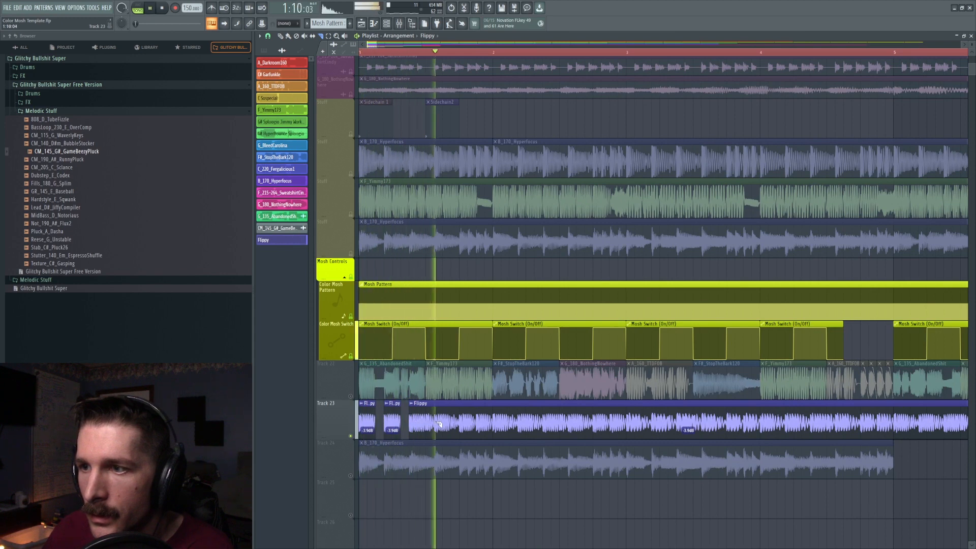
key("space")
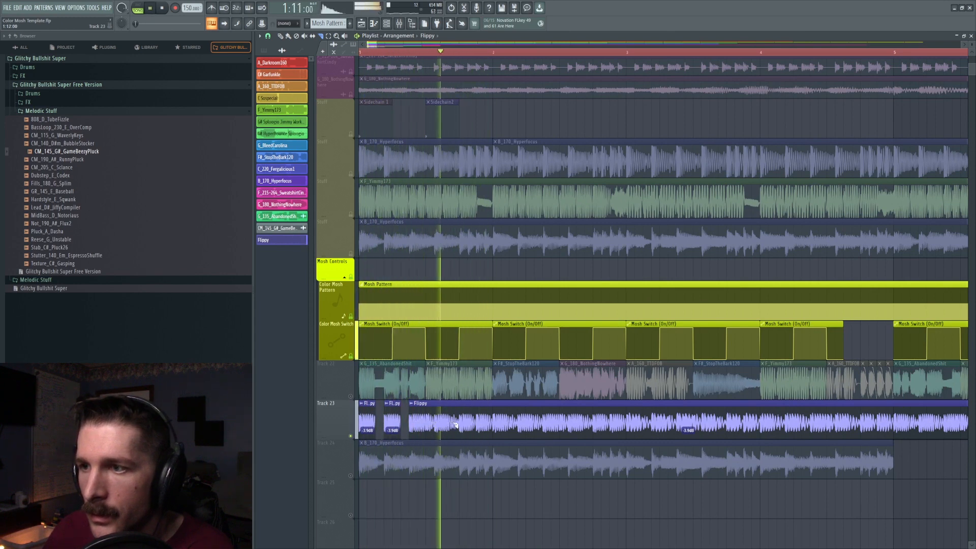
left_click_drag(456, 425, 465, 424)
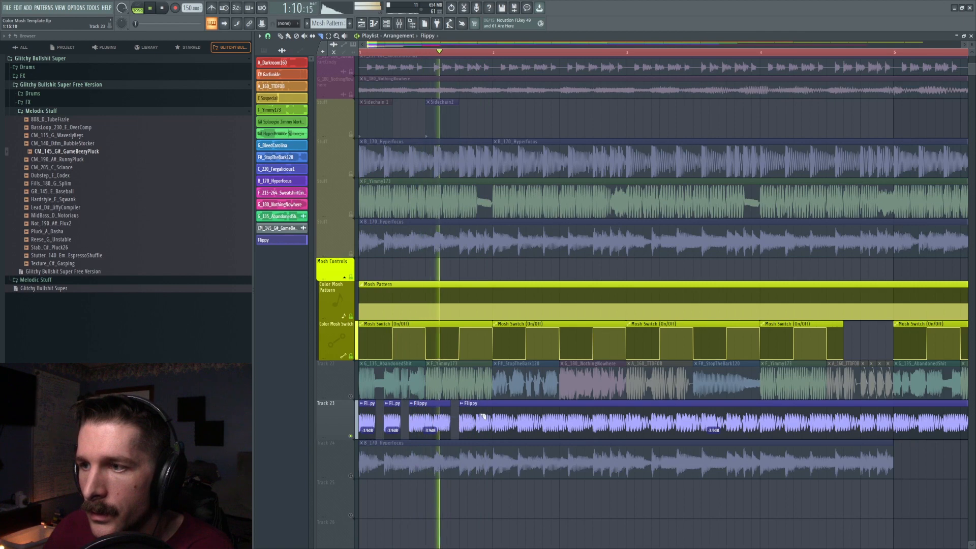
Slice three more short gaps out of the Flippy clip across the second bar, checking the rhythm with playback
key("space")
left_click(493, 426)
left_click(509, 425)
right_click(518, 425)
key("space")
left_click(535, 426)
key("space")
right_click(543, 425)
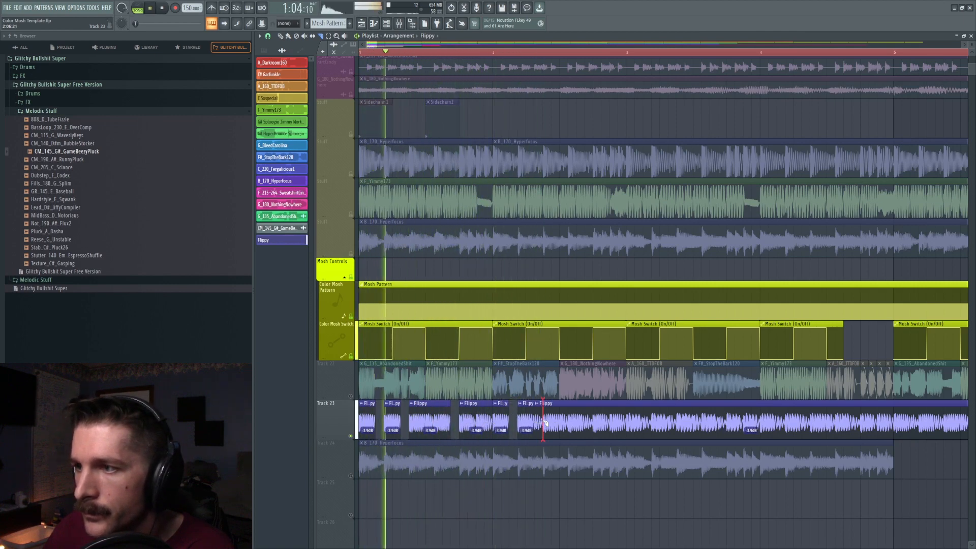
left_click(562, 421)
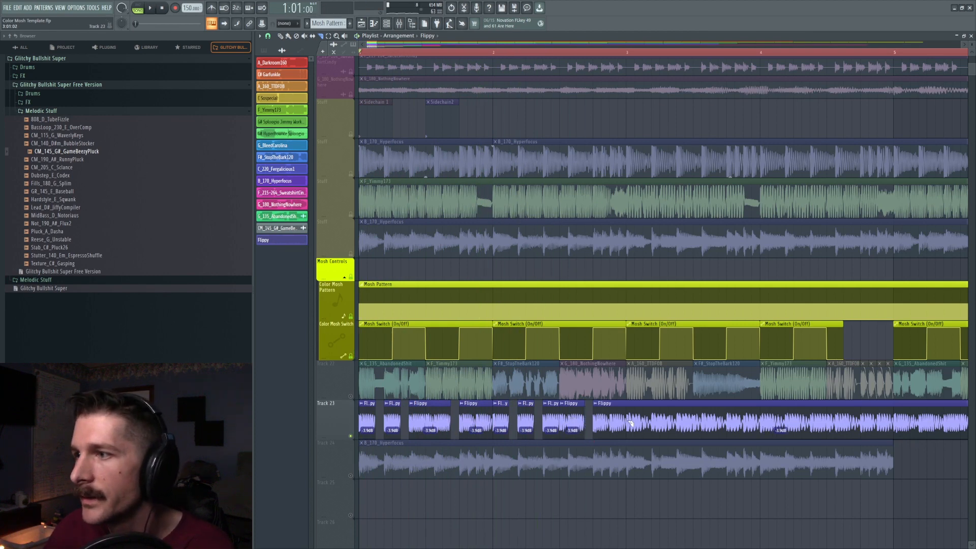
Solo Track 22 with the color mosh slices and play it with the Color Mosh mixer track selected
scroll(448, 55, "down", 3)
key("space")
key("space")
right_click(350, 395)
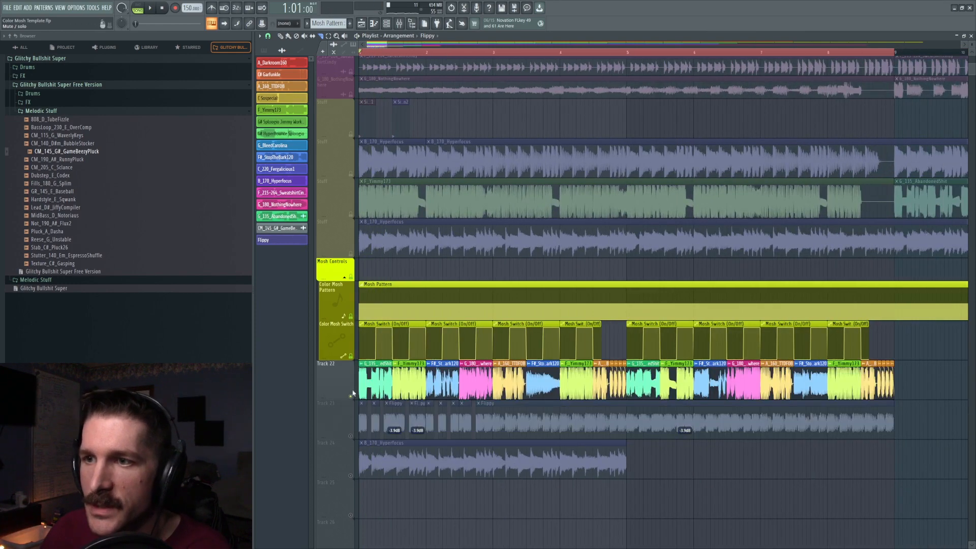
left_click(388, 23)
key("space")
left_click(531, 184)
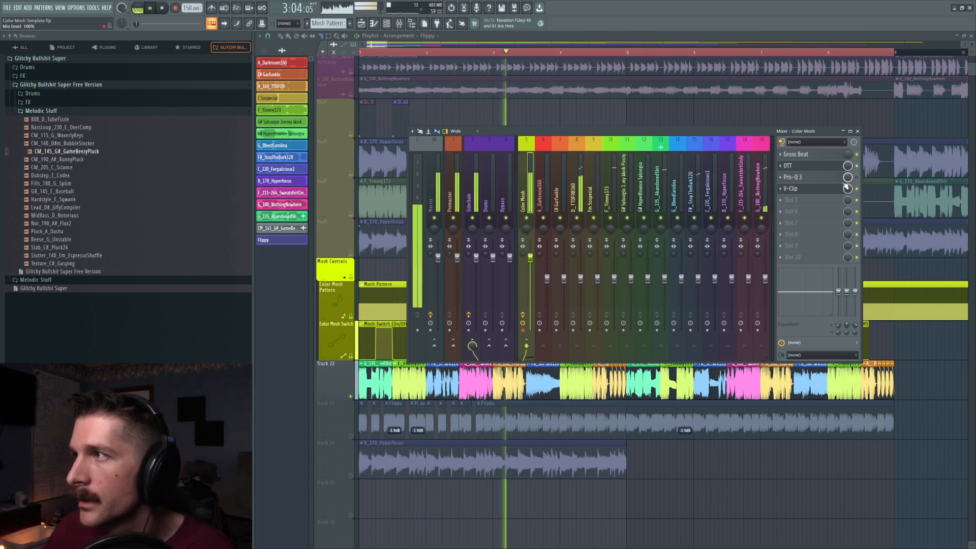
Lower the ceiling of V-Clip on the Color Mosh track to about -11.22 dB and set its oversampling factor to 4x
left_click(807, 189)
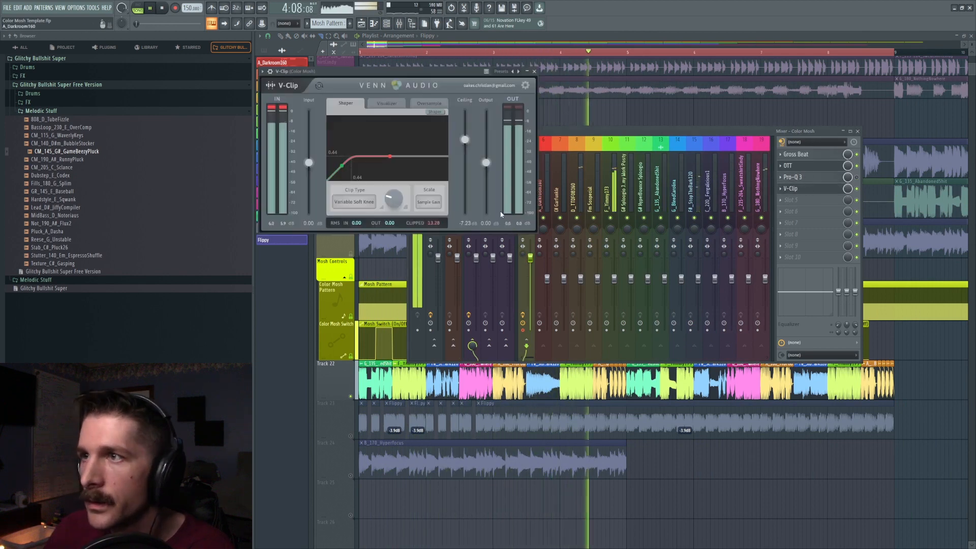
left_click(433, 102)
left_click_drag(405, 125, 407, 118)
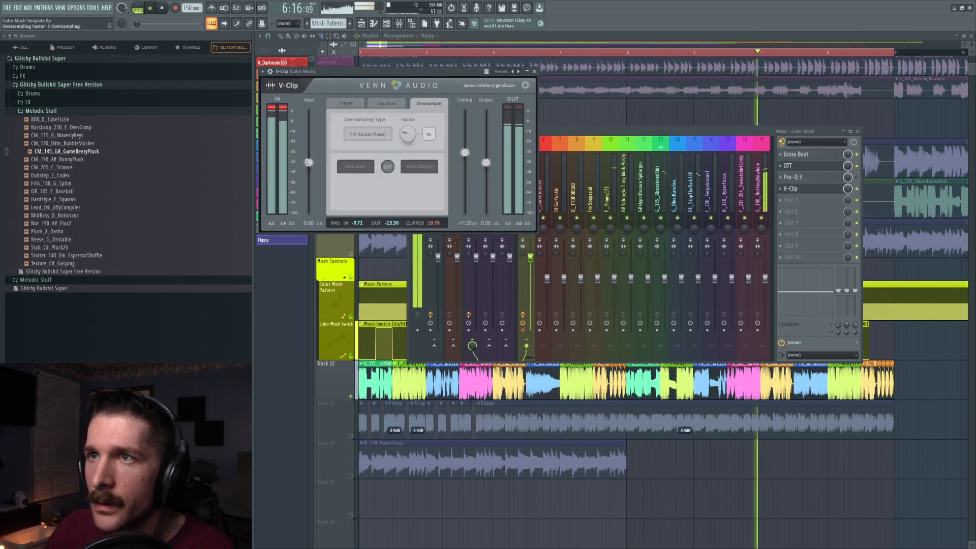
left_click(346, 103)
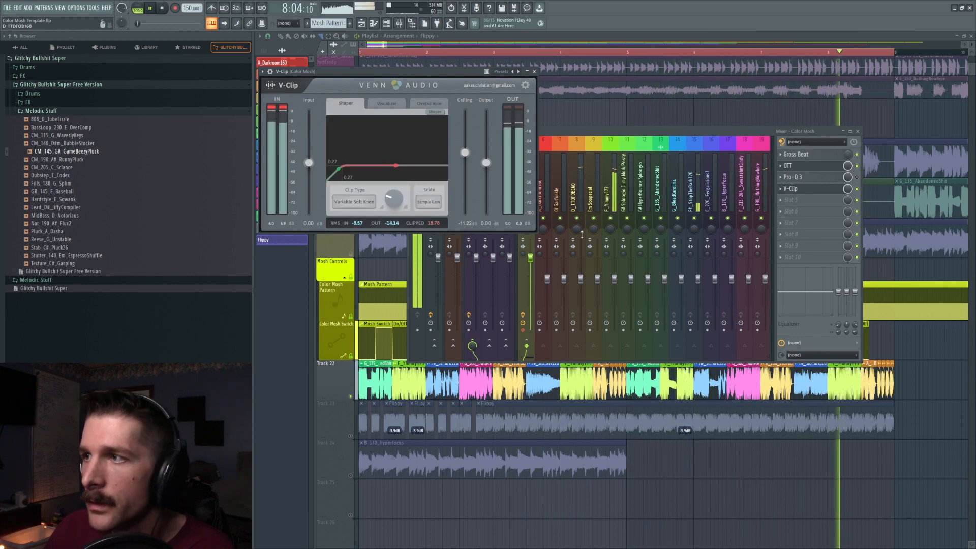
Enable Pro-Q 3 on the Color Mosh track, setting the low cut to about 238 Hz and moving the high cut to a higher frequency
left_click(809, 168)
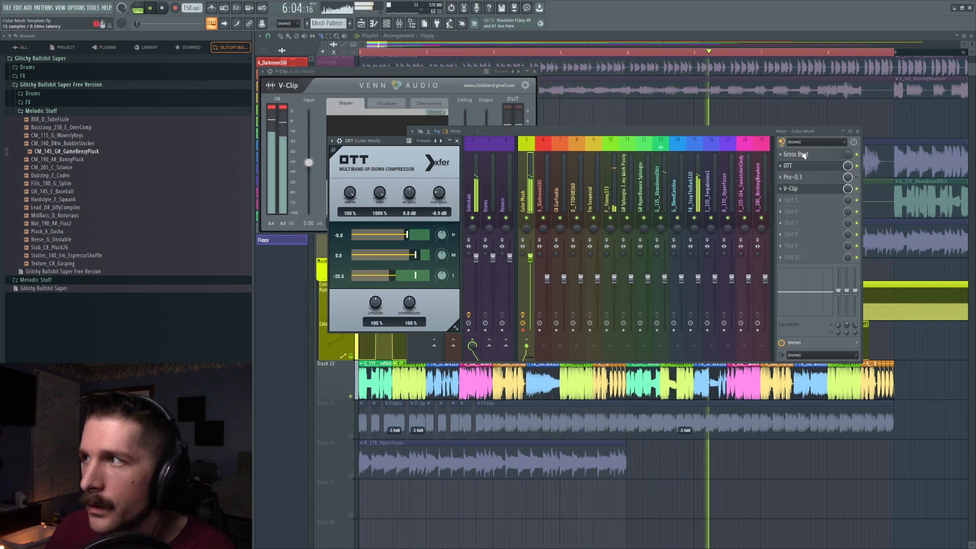
key("space")
left_click(857, 177)
key("space")
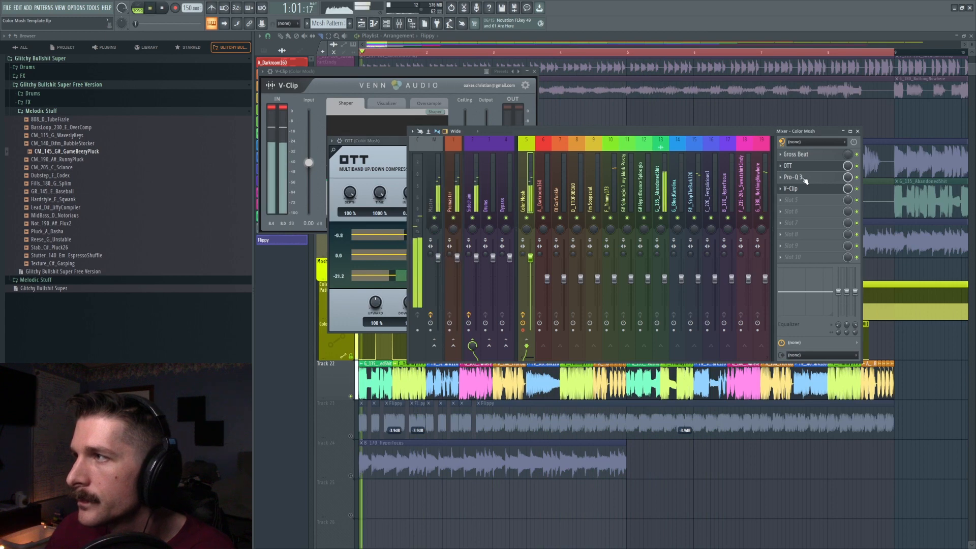
left_click(805, 179)
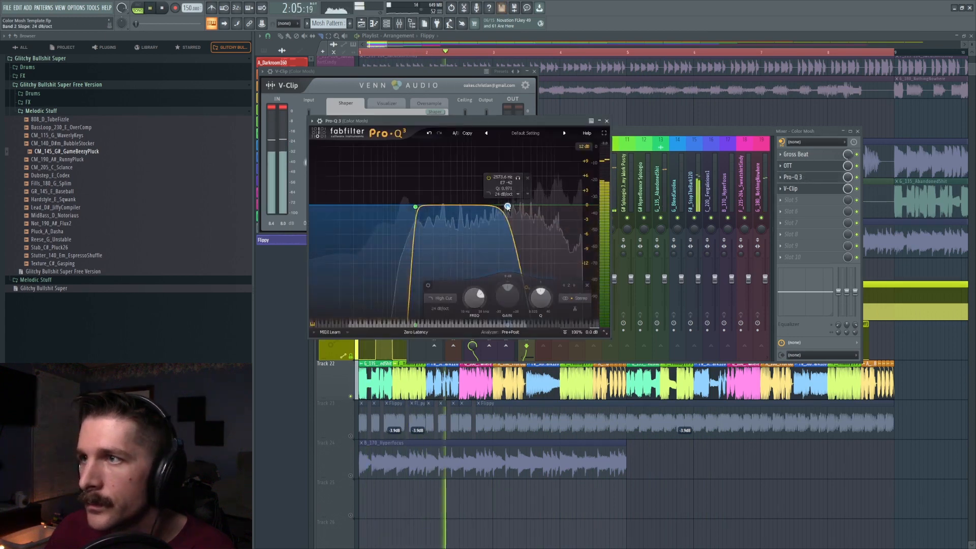
mouse_move(415, 207)
left_mouse_down()
mouse_move(437, 208)
mouse_move(425, 205)
left_mouse_up()
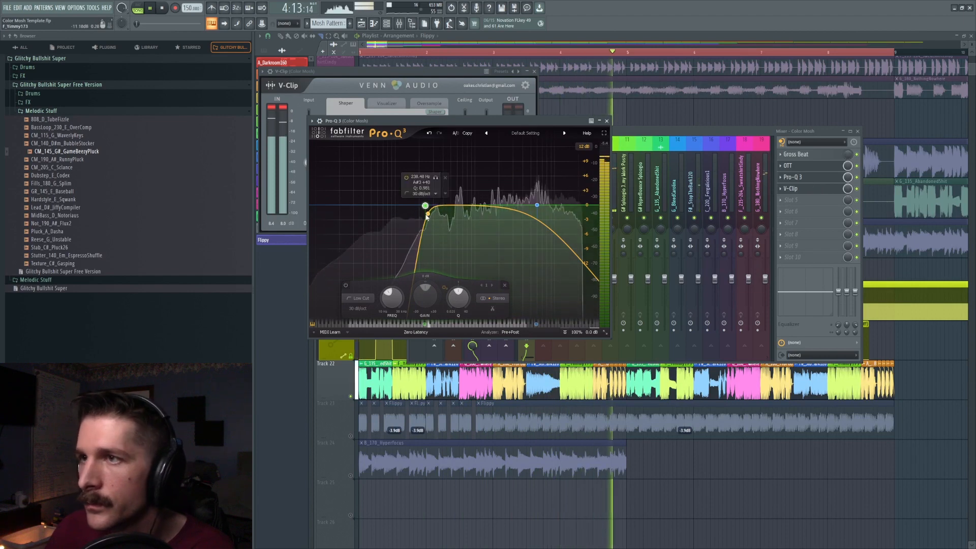
Render the Color Mosh mixer track to an audio clip and place it at bar 1 on the empty track below B_170_Hyperfocus
key("space")
left_click(634, 146)
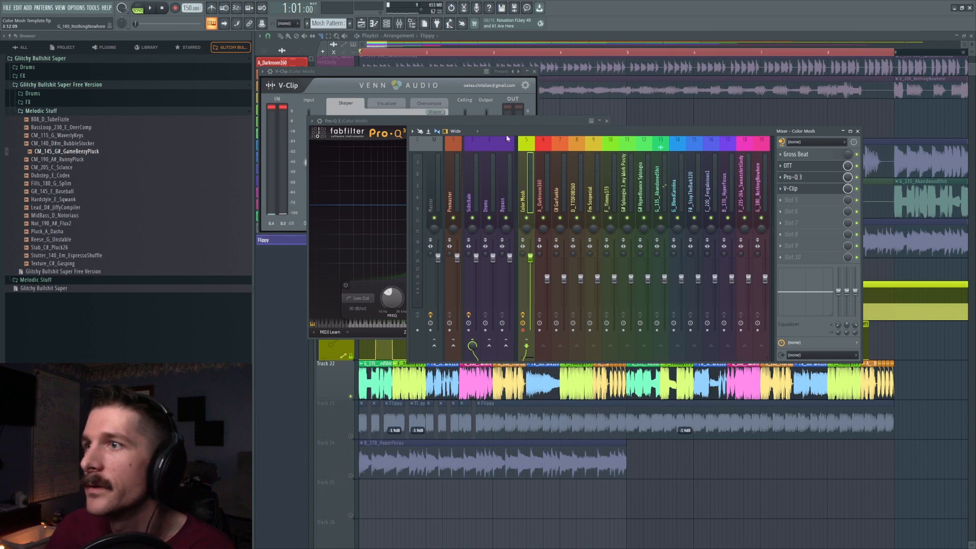
left_click(281, 36)
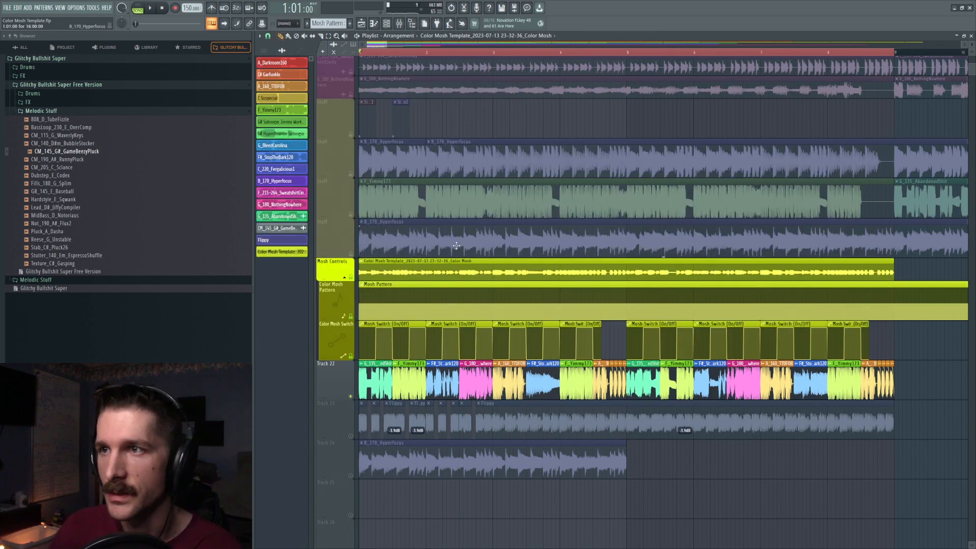
right_click(394, 269)
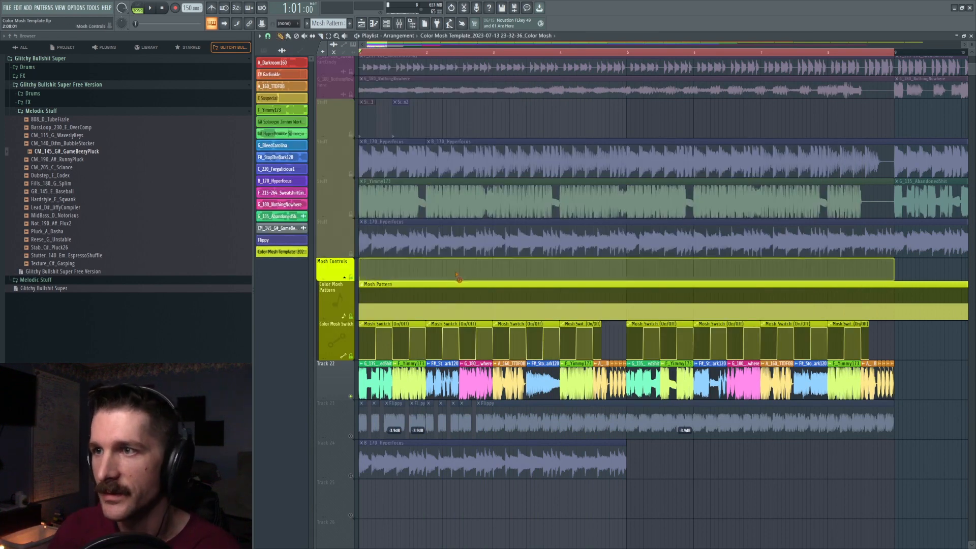
scroll(403, 400, "down", 5)
left_click_drag(368, 301, 336, 295)
left_click(361, 286)
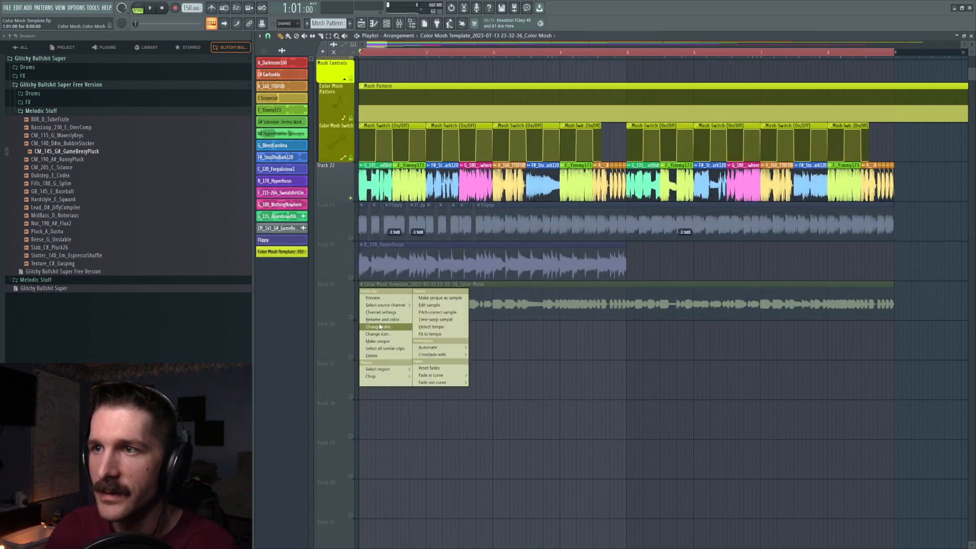
Recolor the rendered Color Mosh clip red and rename it Dippy
left_click(382, 327)
left_click_drag(437, 341, 426, 328)
key("Return")
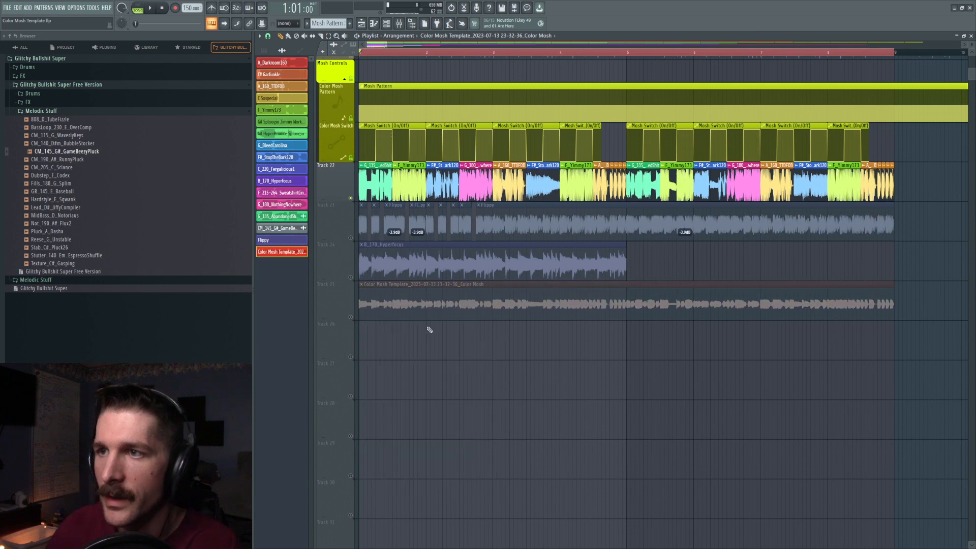
left_click(362, 286)
left_click(383, 321)
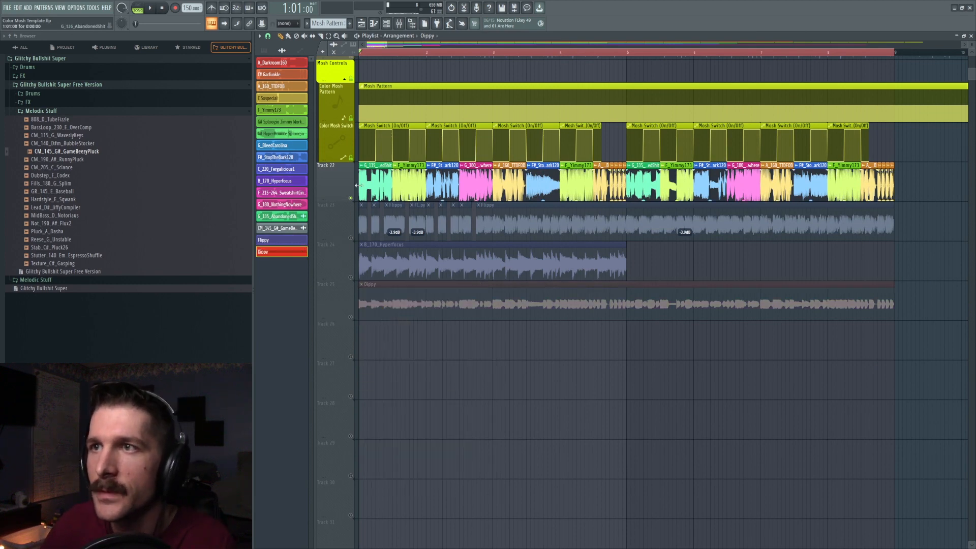
Delete all the color mosh slices from Track 22 and move the Dippy clip up into their place
left_click_drag(899, 180, 403, 187)
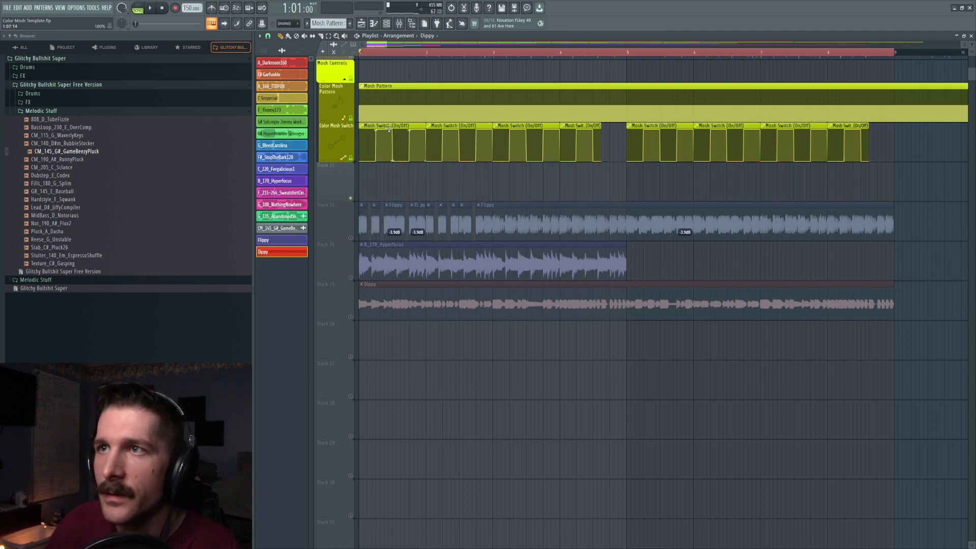
scroll(371, 46, "down", 6)
left_click_drag(382, 285, 381, 165)
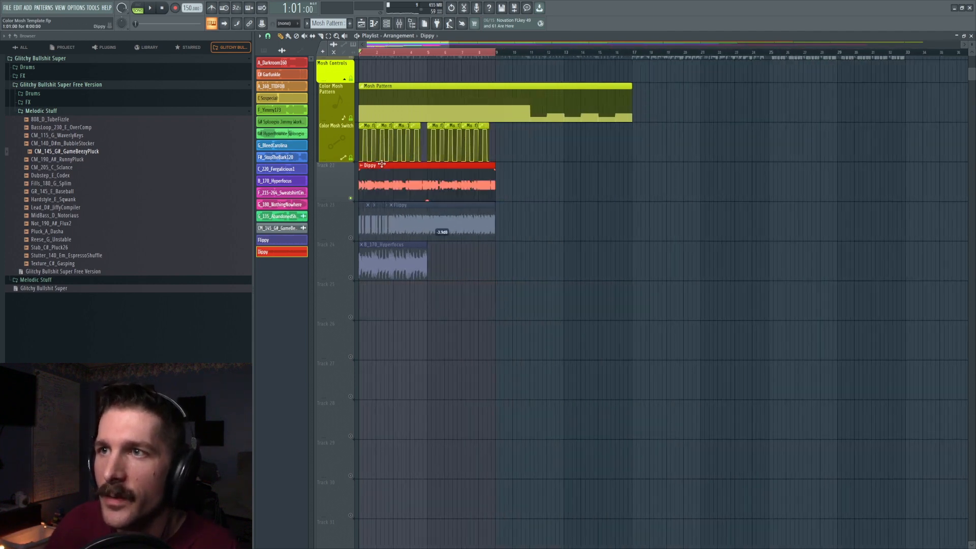
Unmute the Flippy track and play it together with the Dippy clip
left_click(351, 238)
key("space")
scroll(378, 53, "up", 3)
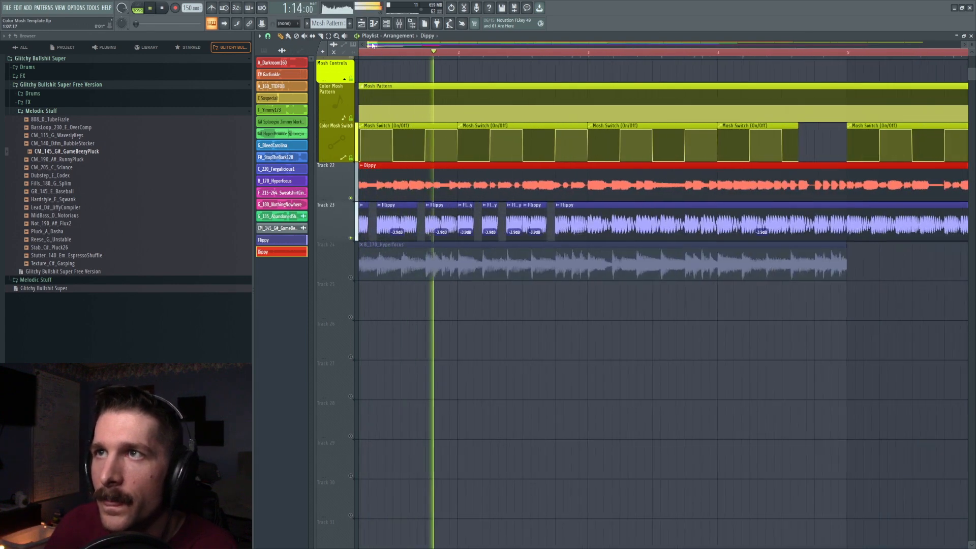
scroll(370, 46, "up", 1)
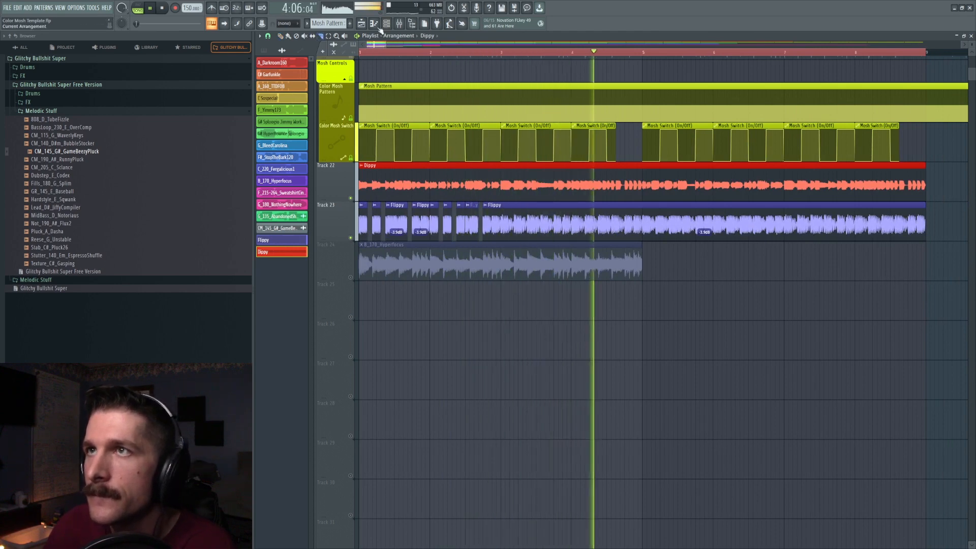
Delete the B_170_Hyperfocus clip from the track below the Flippy slices
left_click(280, 36)
right_click(511, 263)
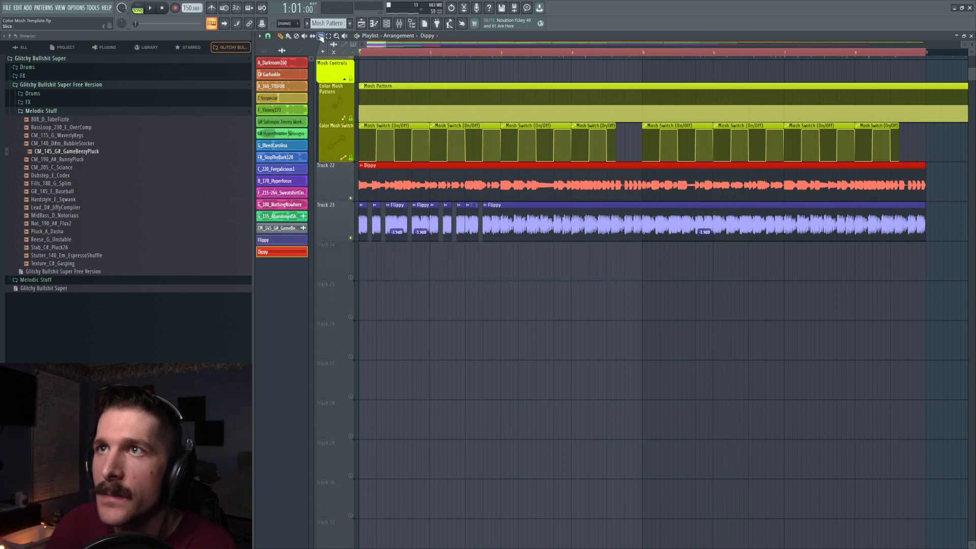
Select all the Flippy slices on Track 23 without the Dippy clip and give them short fade-outs
scroll(511, 53, "up", 5)
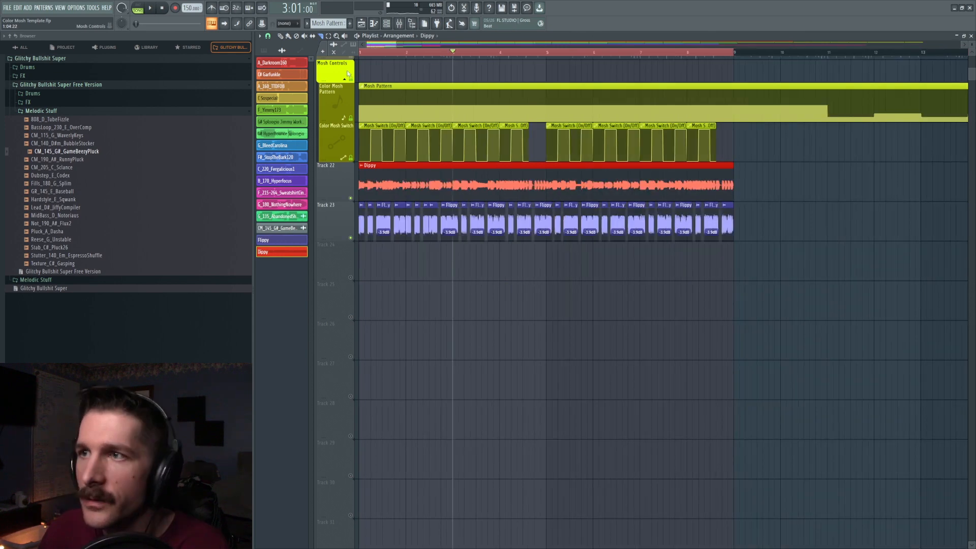
left_click_drag(737, 241, 359, 202)
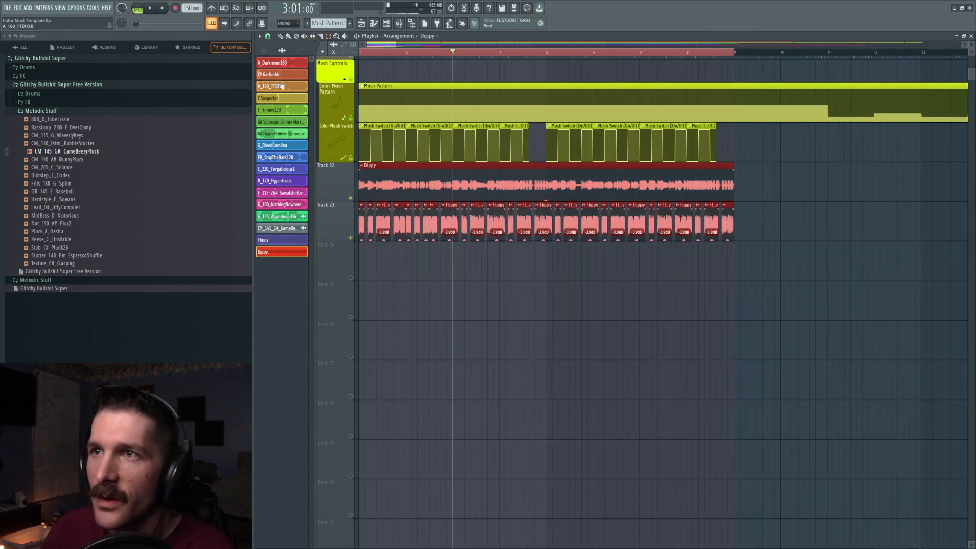
left_click_drag(807, 249, 334, 238)
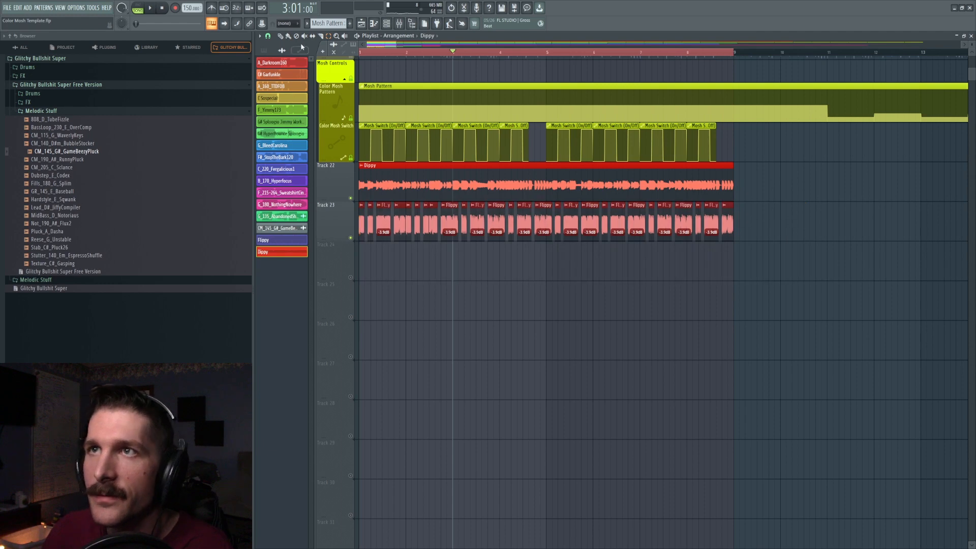
scroll(364, 224, "up", 5)
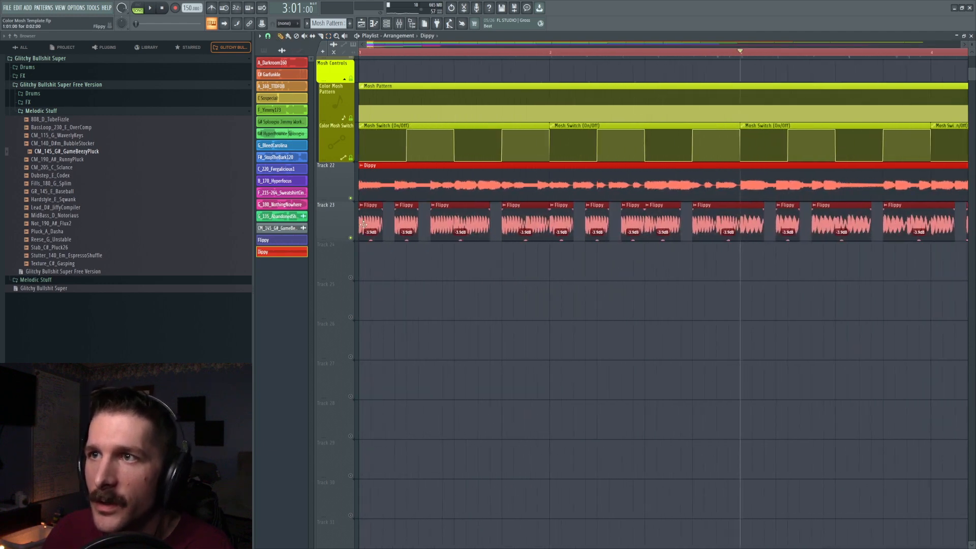
left_click(452, 288)
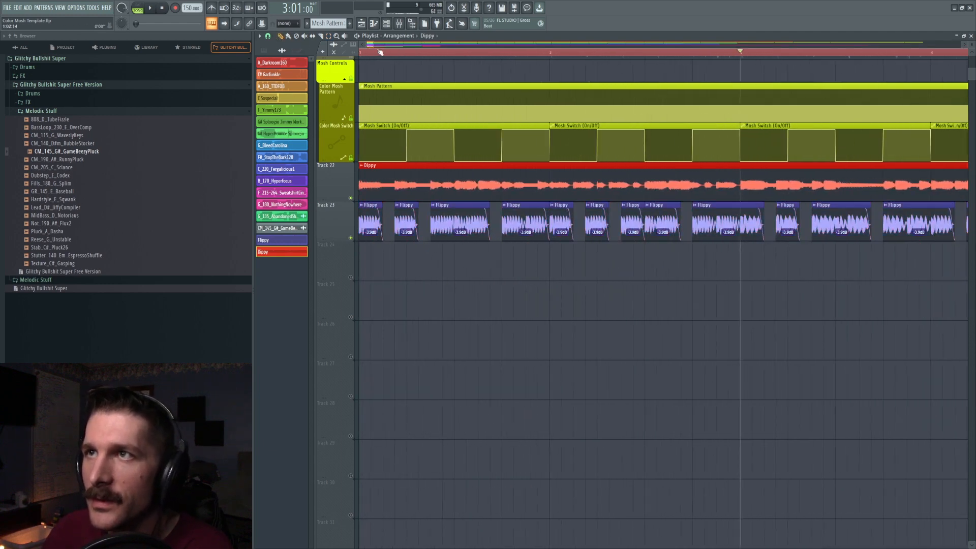
Solo the Flippy slices on Track 23 and play them back
left_click(350, 237, "ctrl")
key("space")
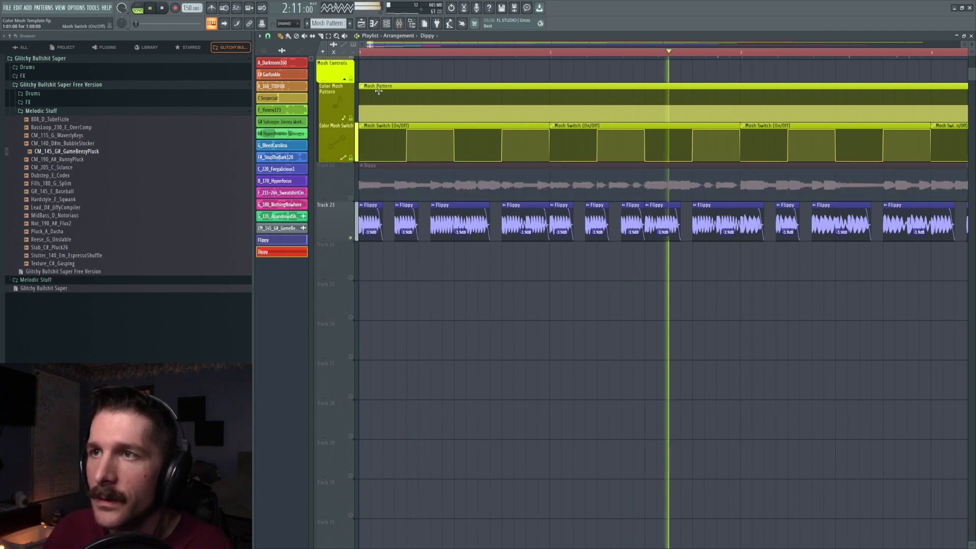
Place the OaE1_Breaks_140_Weeny loop at bar 1 on Track 24 and lower its clip gain to about -12 dB during playback
scroll(385, 47, "down", 5)
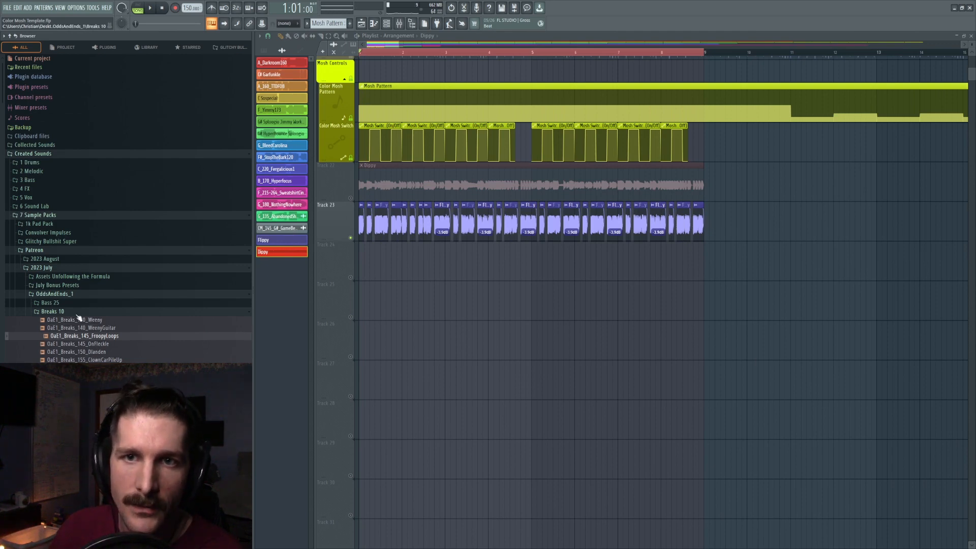
left_click_drag(91, 322, 319, 251)
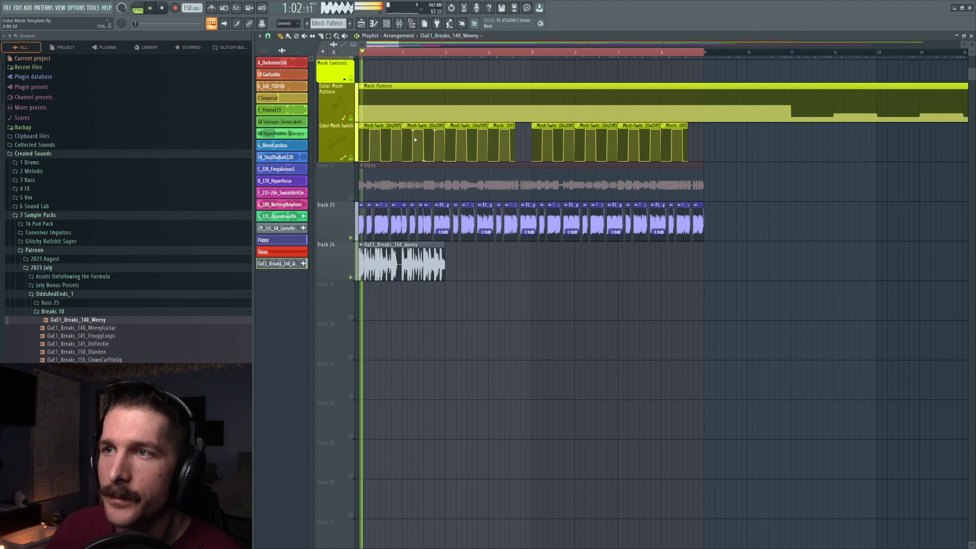
left_click_drag(402, 278, 402, 306)
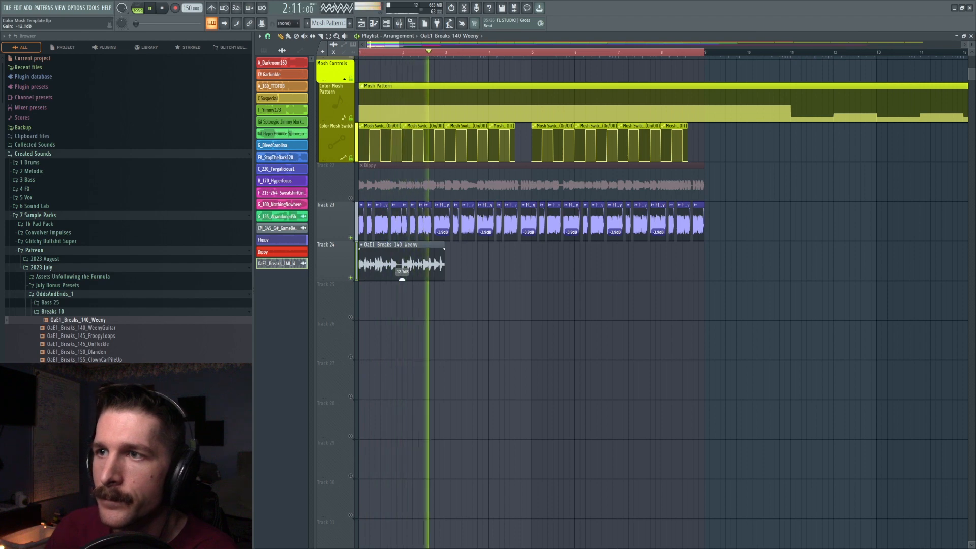
key("space")
Replace the Weeny loop's sample with OaE1_Breaks_150_Dlanden and repeat the clip on Track 24 up to the start of bar 9
double_click(399, 265)
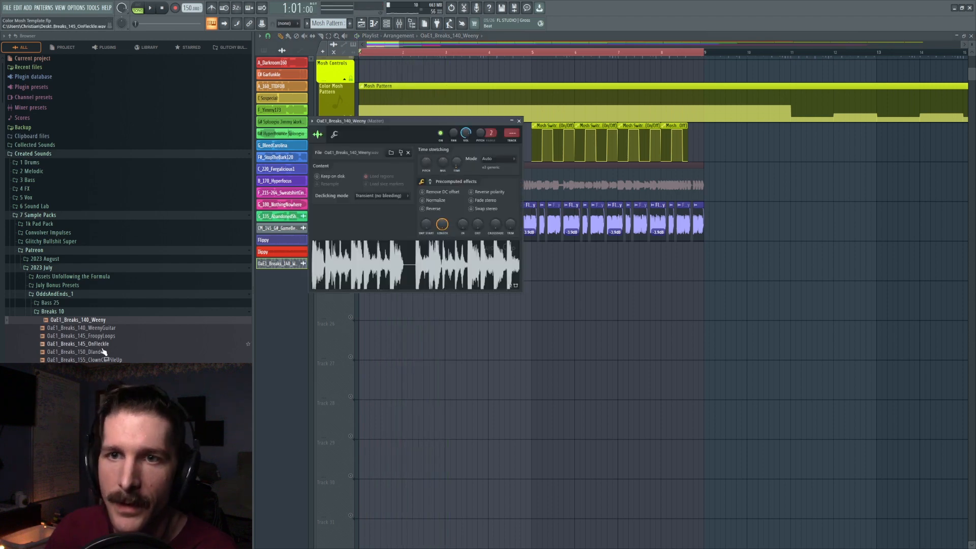
key("Escape")
key("space")
left_click_drag(403, 266, 446, 261)
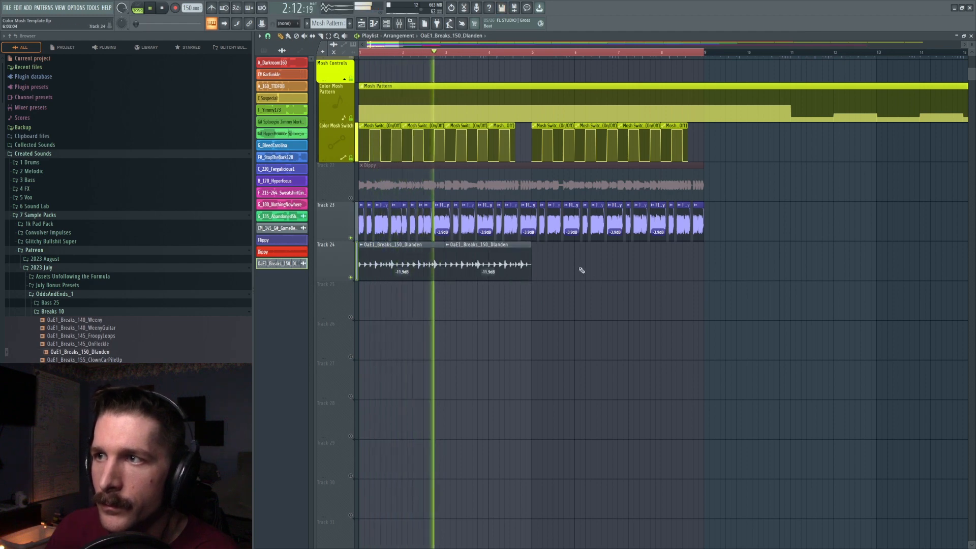
left_click_drag(546, 266, 533, 266)
left_click_drag(639, 268, 620, 267)
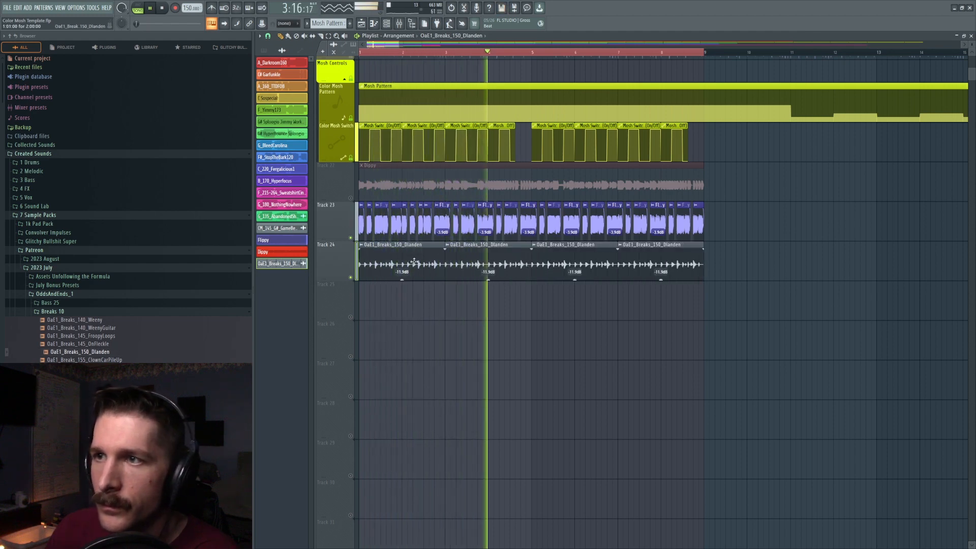
Replace the Dlanden sample with OaE1_Breaks_160_Splinner and delete the overlapping copies at bars 3 and 7
double_click(570, 265)
key("space")
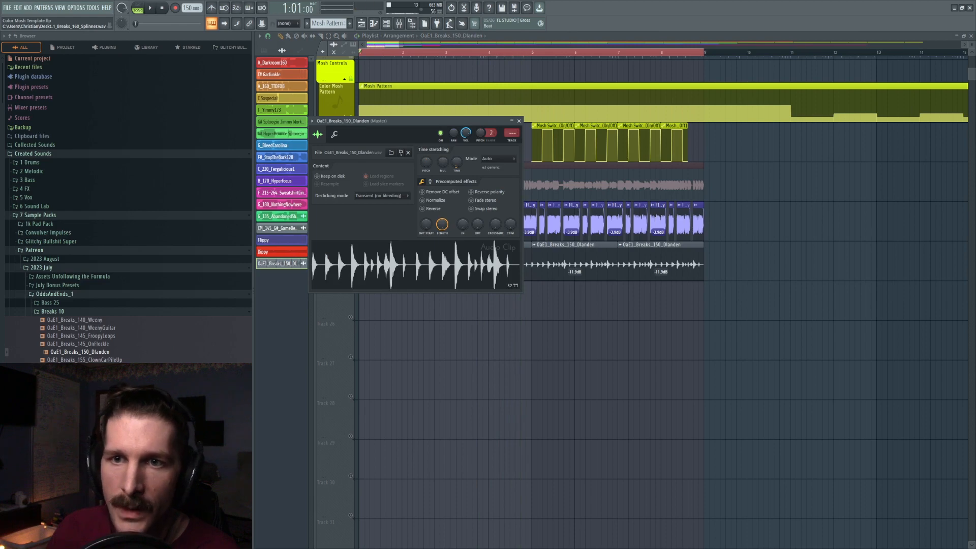
left_click_drag(344, 263, 352, 264)
key("space")
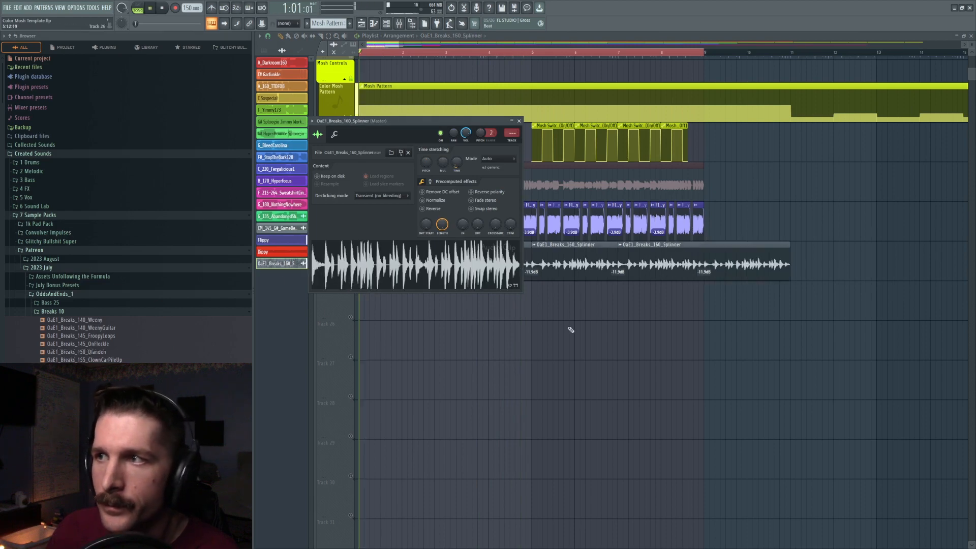
right_click(632, 261)
right_click(484, 257)
Listen to the Dippy and Flippy layers together with the Splinner break
scroll(473, 285, "down", 2)
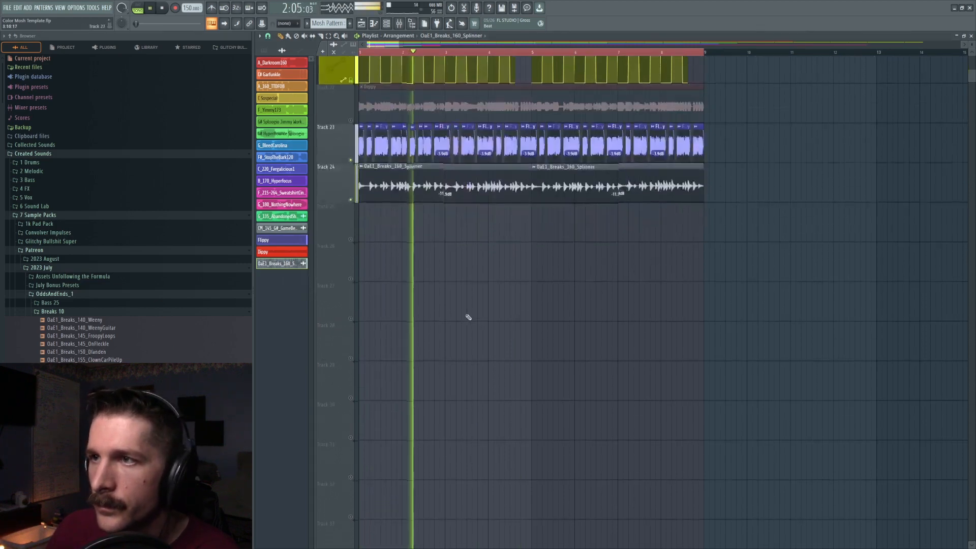
scroll(466, 319, "up", 5)
scroll(583, 424, "down", 4)
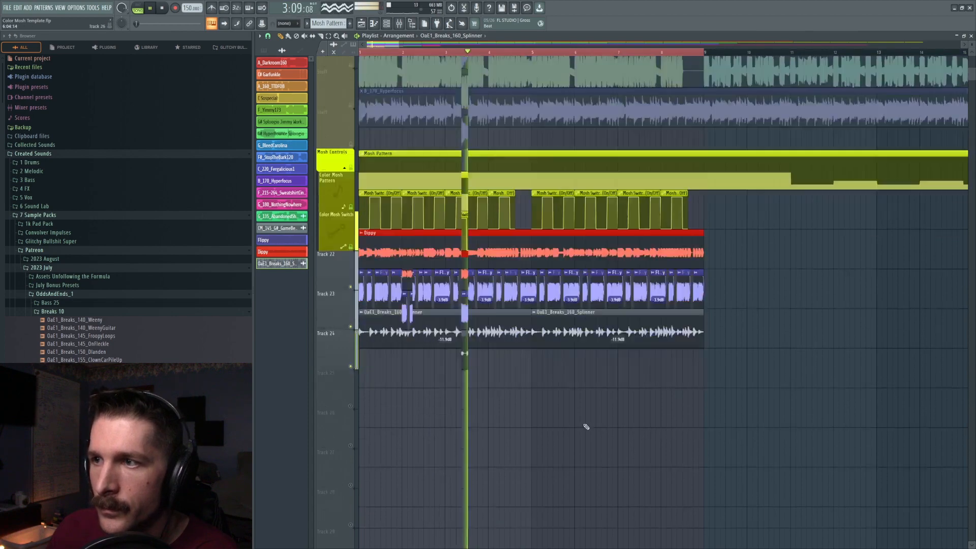
scroll(560, 409, "up", 2)
scroll(559, 409, "down", 2)
scroll(558, 407, "up", 1)
scroll(558, 407, "down", 2)
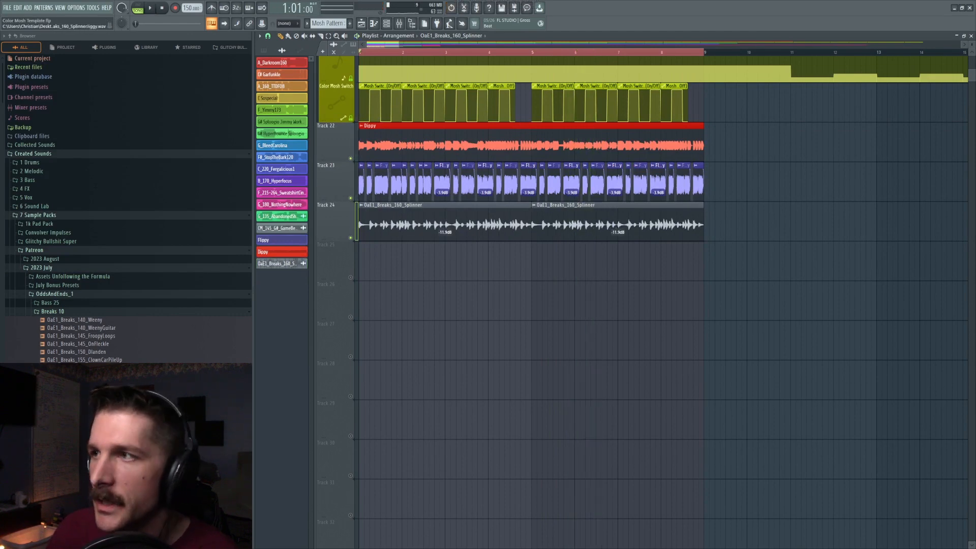
Place OaE1_Breaks_160_SplinnerJiggy at bar 9 on Track 24 and set its clip gain to -12 dB
left_click_drag(76, 376, 745, 228)
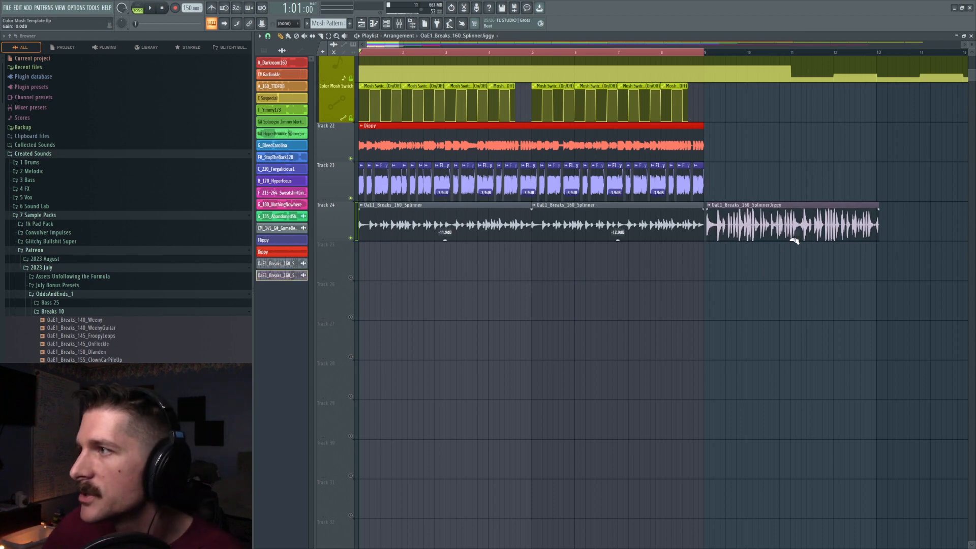
type("-12")
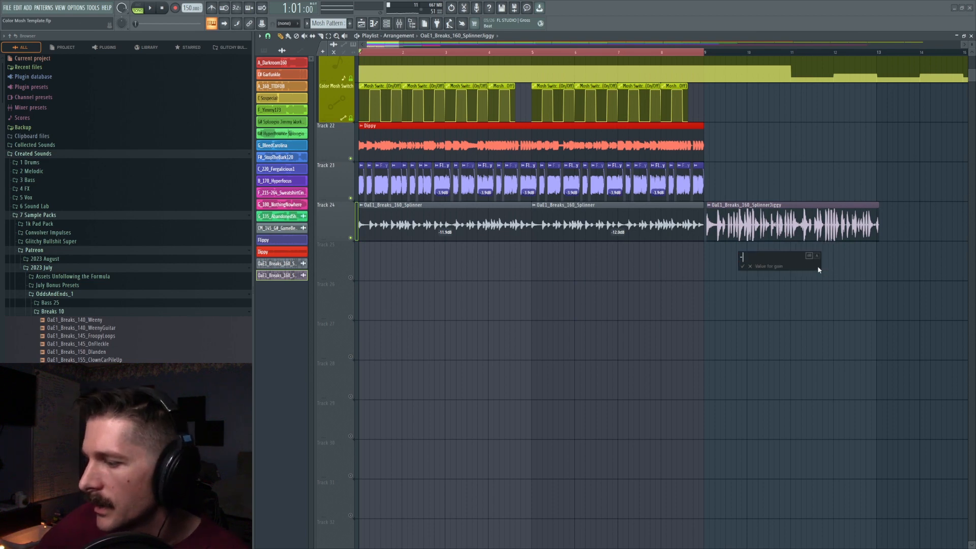
key("Return")
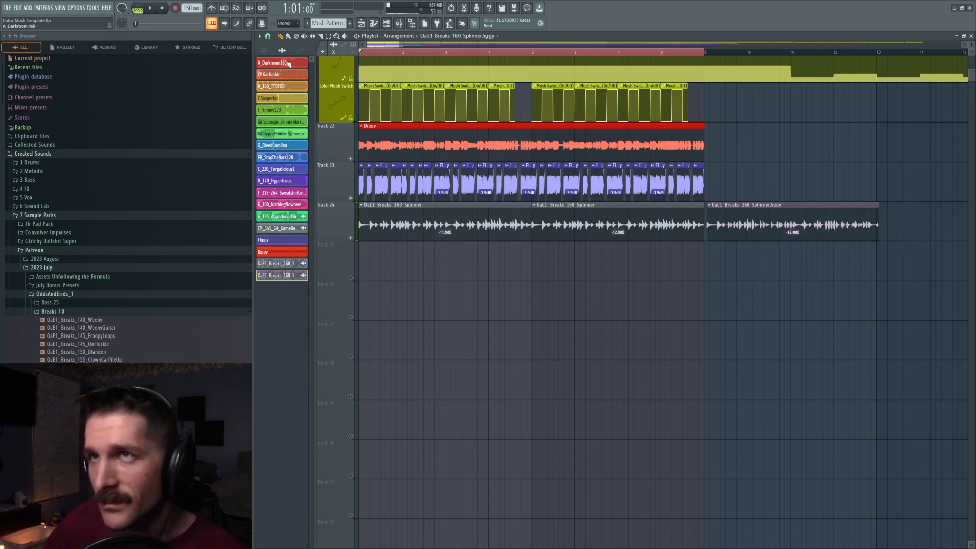
left_click(268, 36)
left_click(278, 151)
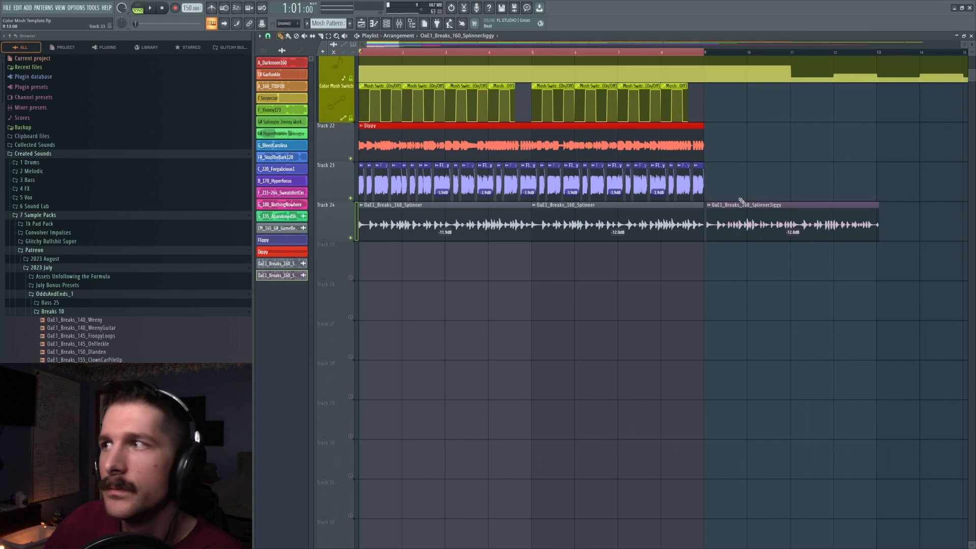
left_click_drag(771, 214, 706, 223)
Solo Track 24 and audition the Splinner break from bar 5 and the SplinnerJiggy break from bar 9
left_click(537, 59)
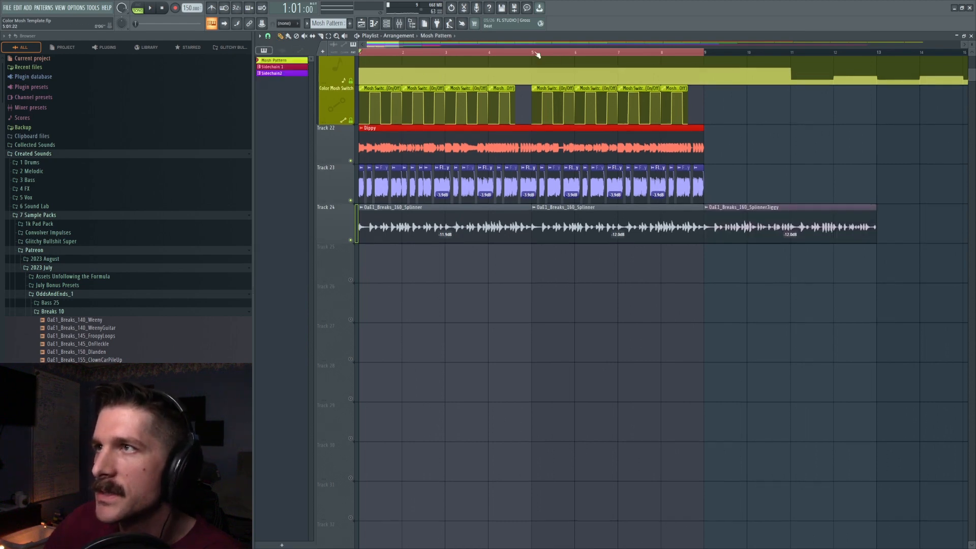
scroll(503, 55, "right", 2)
right_click(351, 240)
key("space")
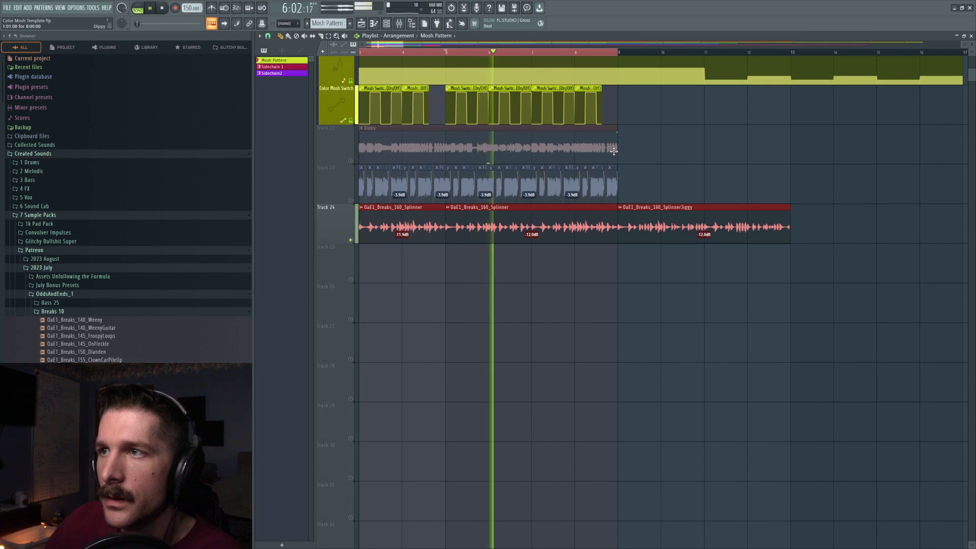
key("space")
left_click(619, 53)
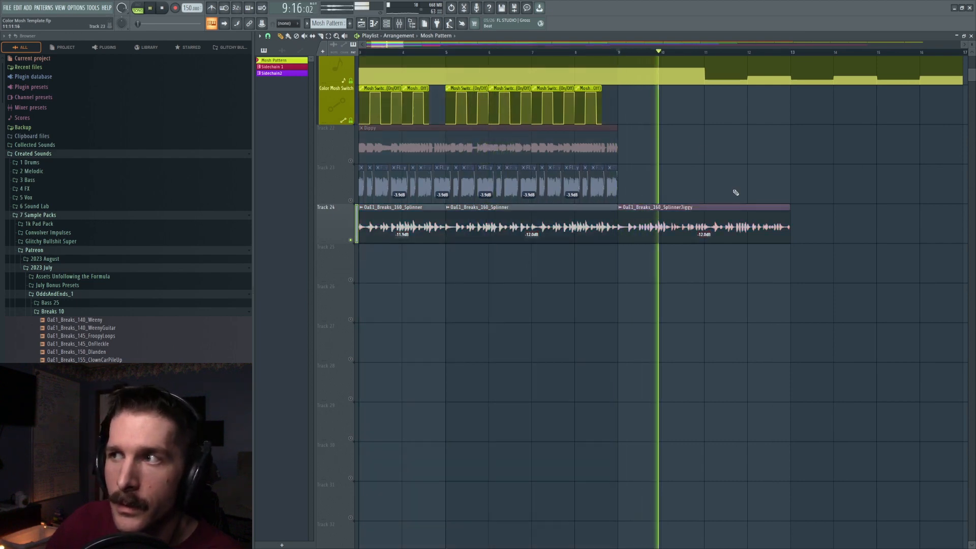
Unmute the Dippy clip on Track 22 and play it against the breaks on Track 24
scroll(633, 56, "down", 3)
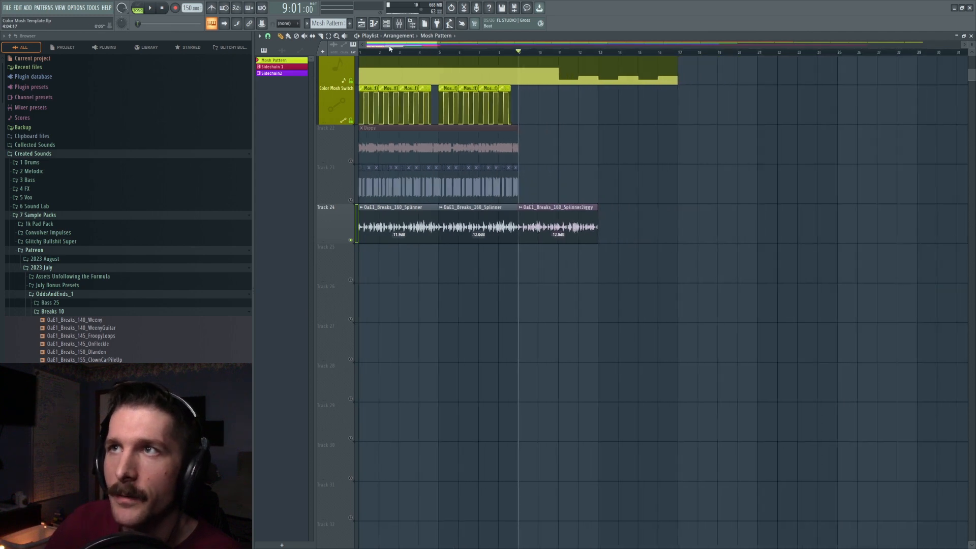
left_click(351, 160)
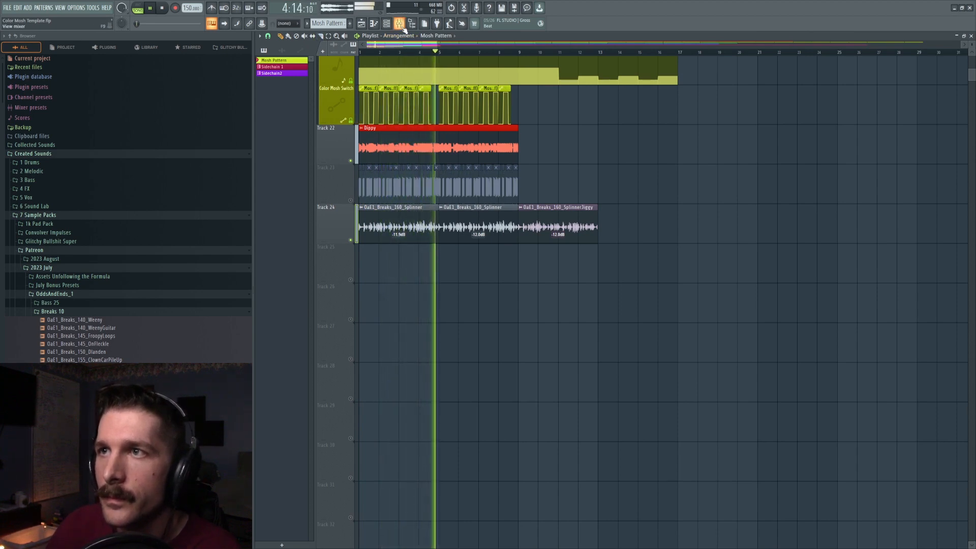
left_click(486, 160)
Open the Clap_Danceclub sample's channel settings and assign it to a free mixer track
scroll(510, 220, "up", 4)
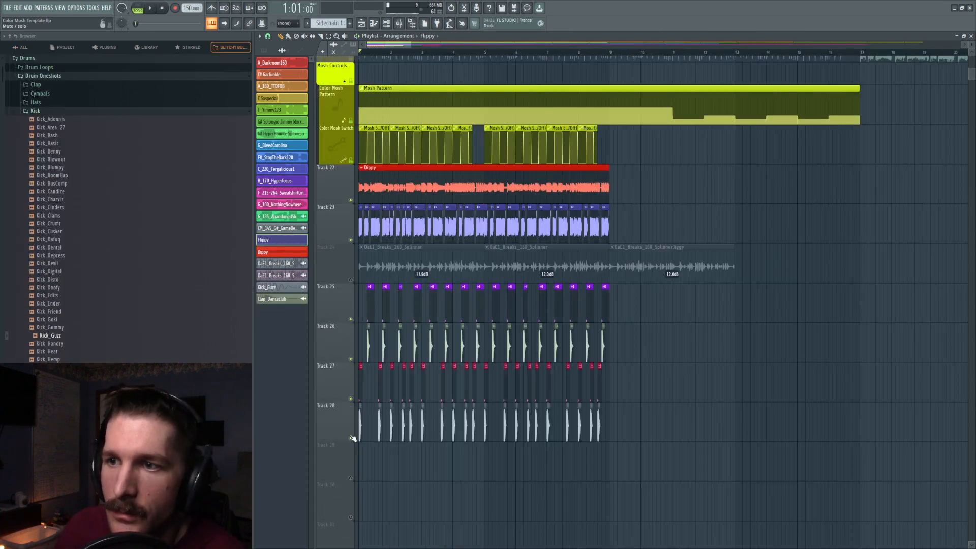
double_click(605, 324)
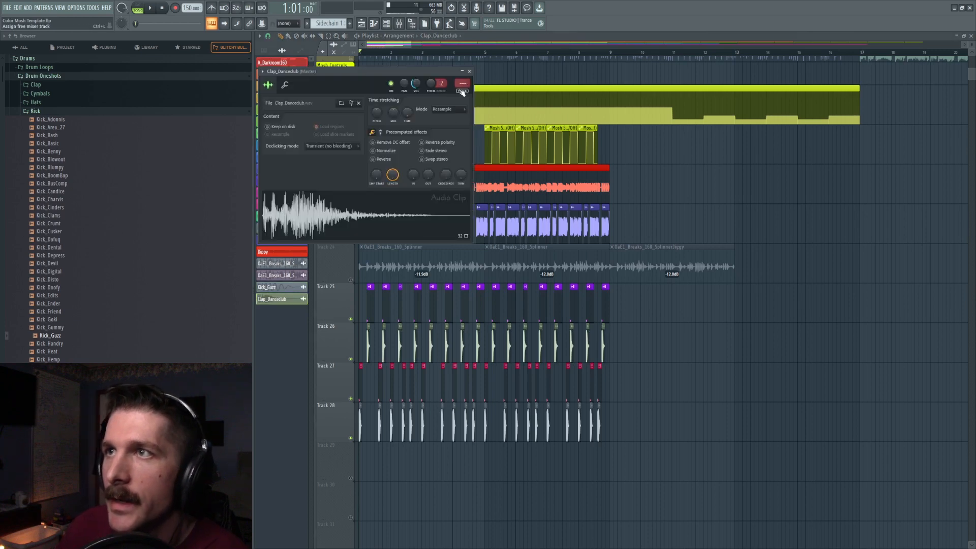
key("ctrl+l")
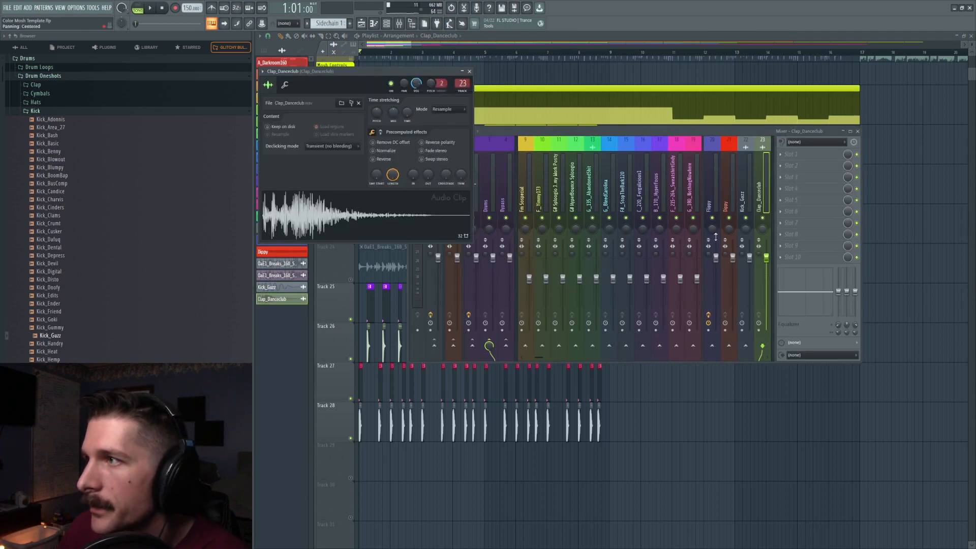
Lower the mixer levels of the Clap_Danceclub, Kick_Guzz and Flippy tracks to balance the drums against the bass
left_click_drag(766, 258, 749, 269)
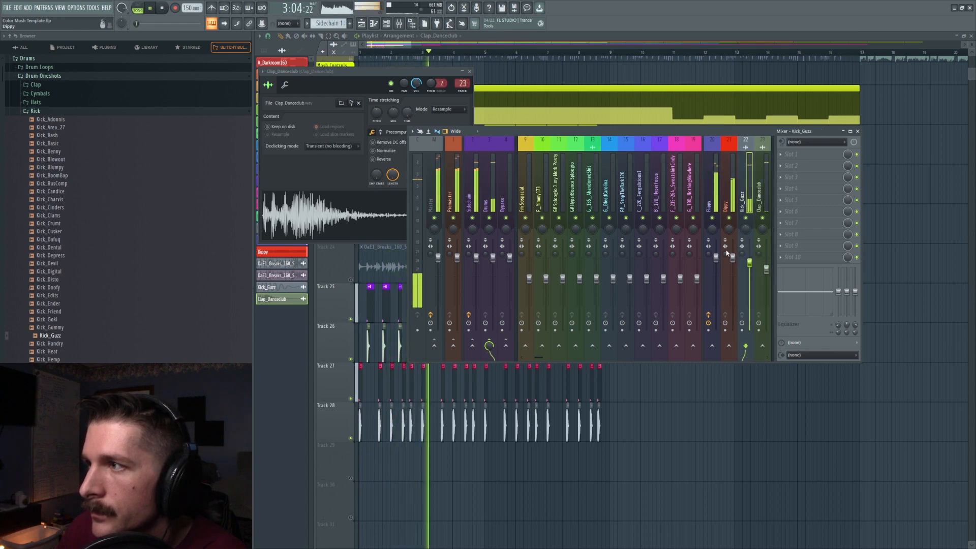
left_click(721, 260)
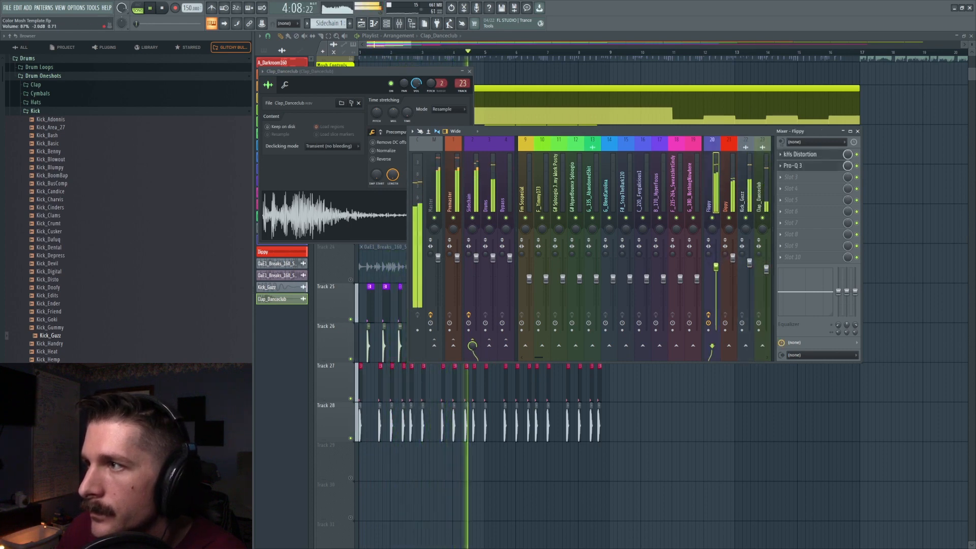
left_click_drag(719, 272, 719, 275)
left_click(732, 258)
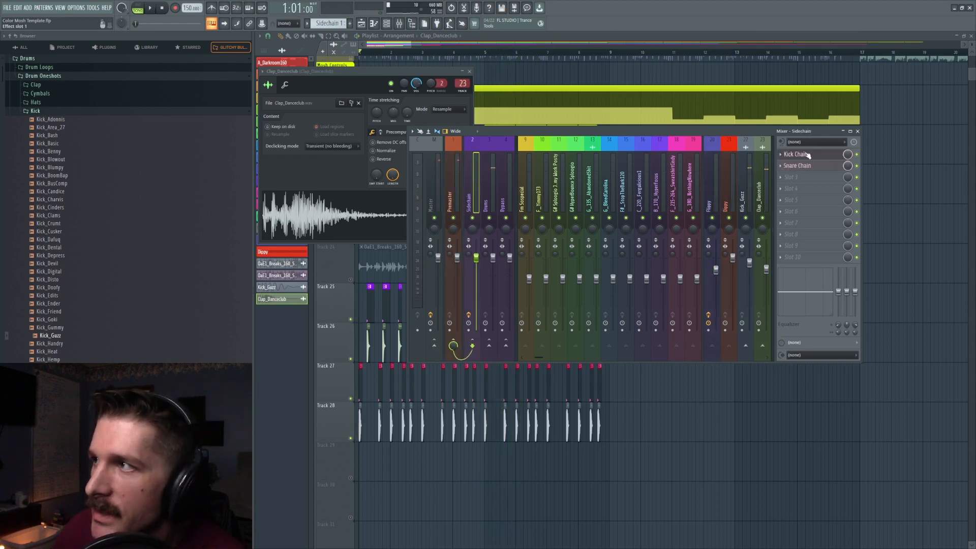
Check the Kick Chain effect on the Sidechain mixer track and solo the kick pattern and samples on Tracks 27 and 28
left_click(807, 156)
left_click(564, 413)
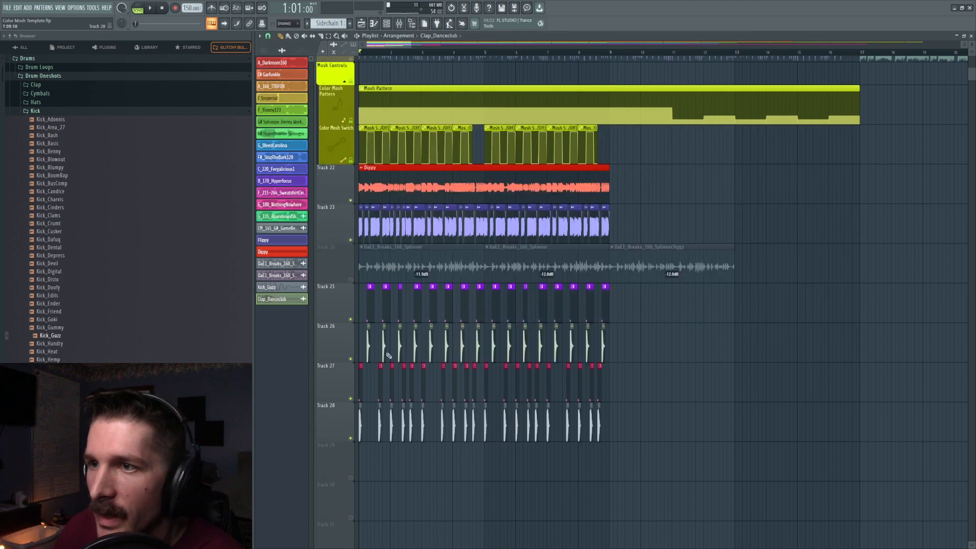
right_click(351, 399)
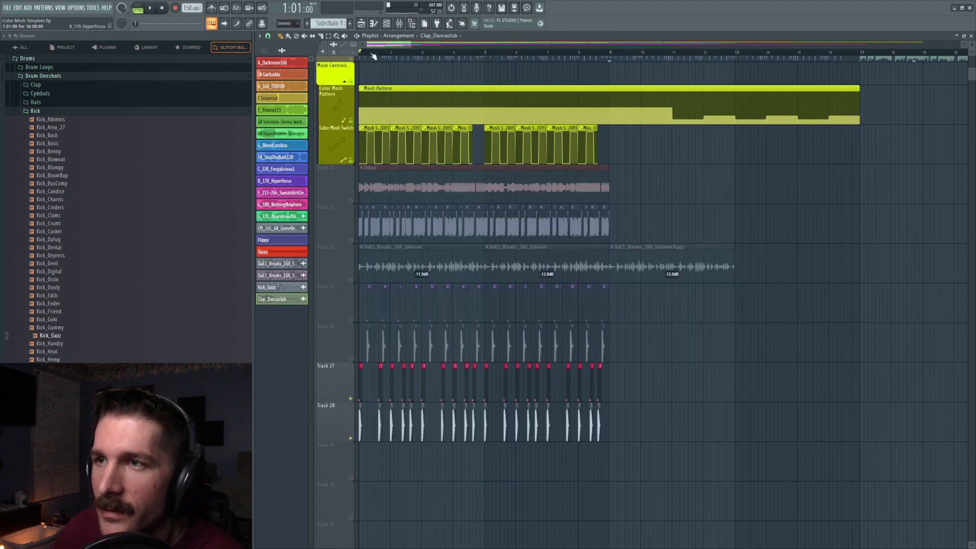
Widen the fully ducked section of the Kick Chain volume curve on the Sidechain mixer track while playing the kicks
left_click(411, 28)
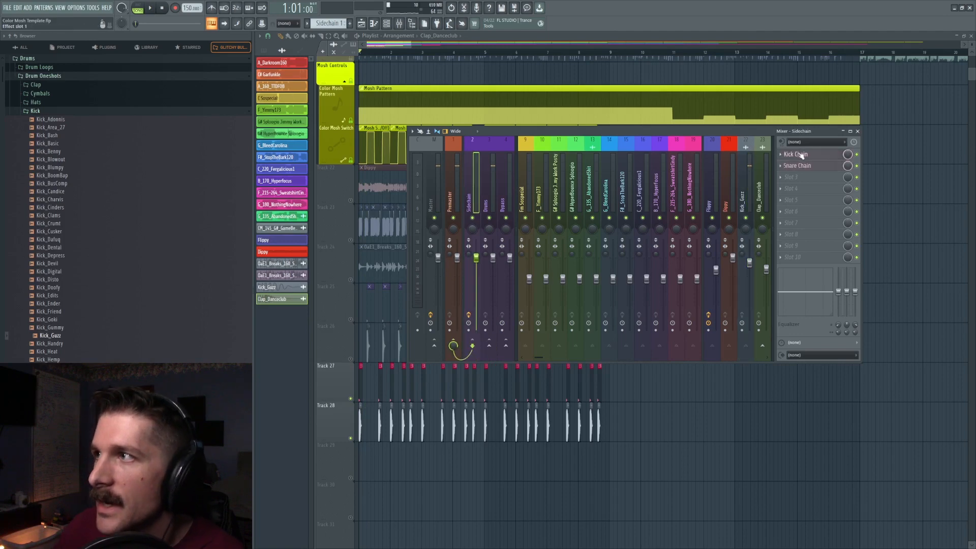
left_click(801, 156)
key("space")
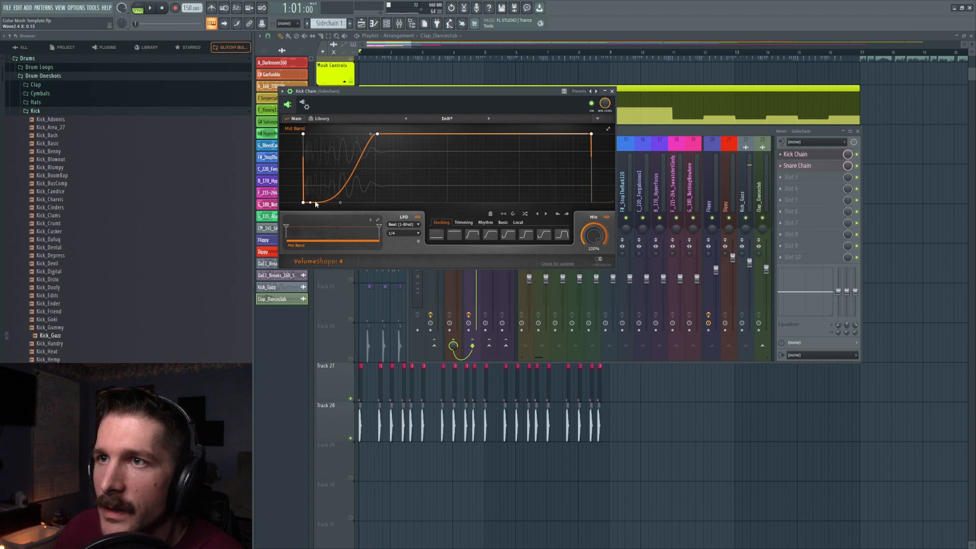
left_click(734, 137)
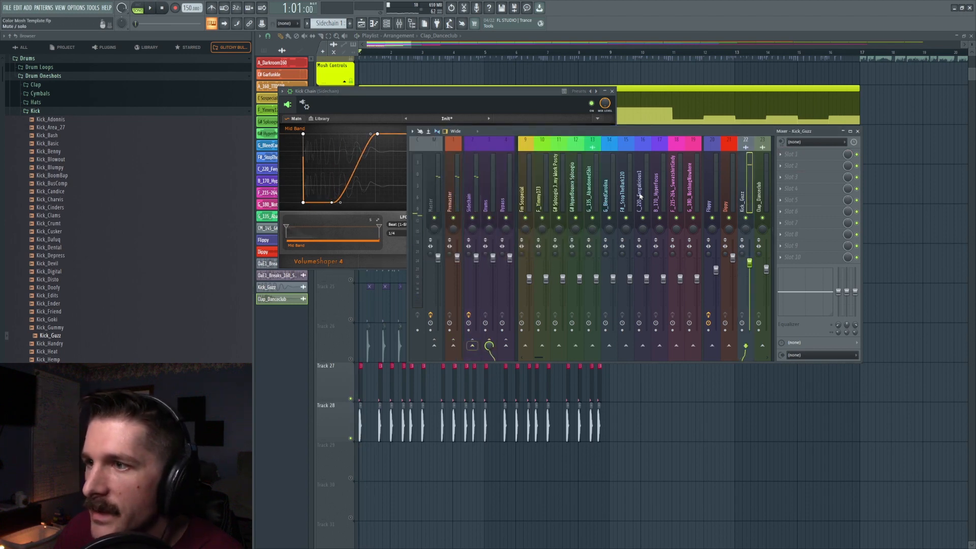
Unmute the Dippy and Flippy clips on Tracks 22 and 23 alongside the kick tracks
right_click(697, 403)
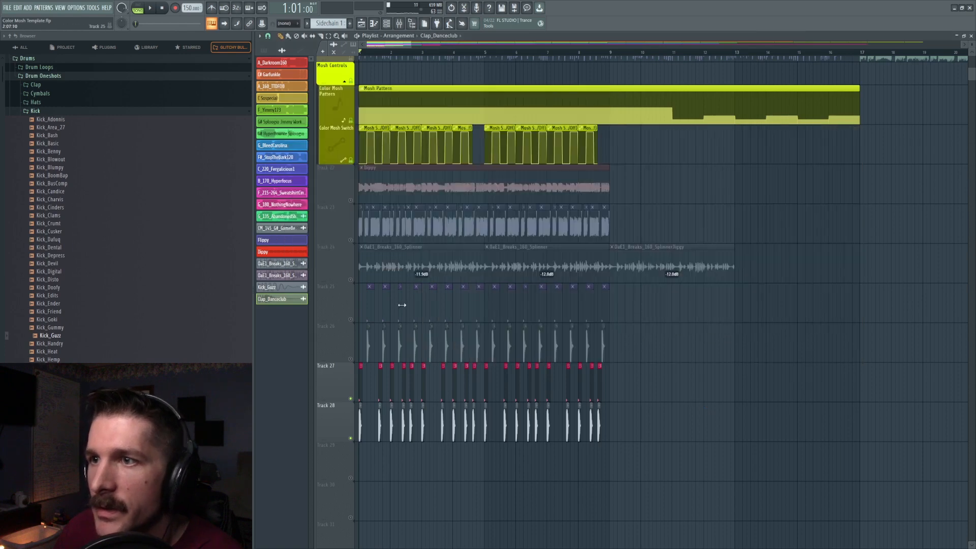
left_click(351, 240)
left_click(351, 201)
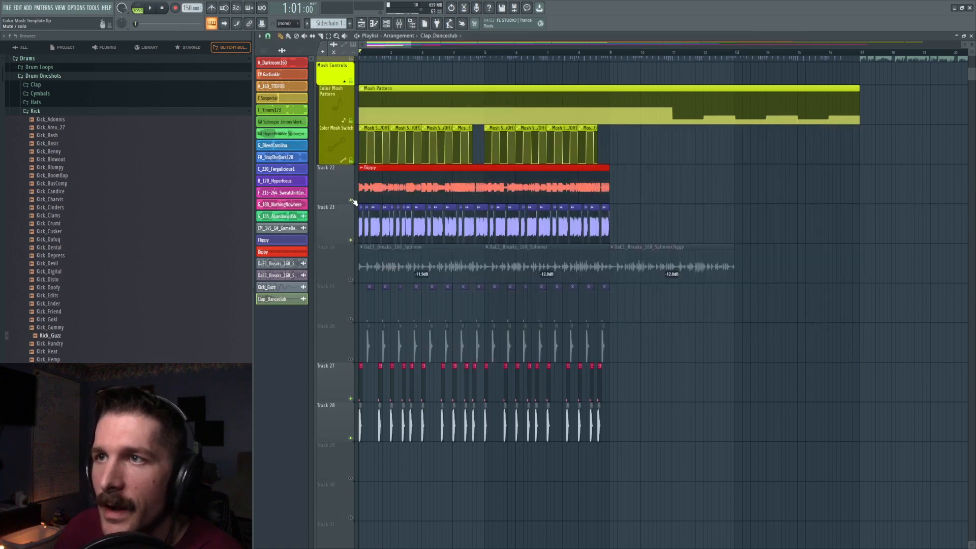
Add Pro-Q 3 to the Kick_Guzz mixer track, boosting the highs and cutting around 400 Hz
key("F9")
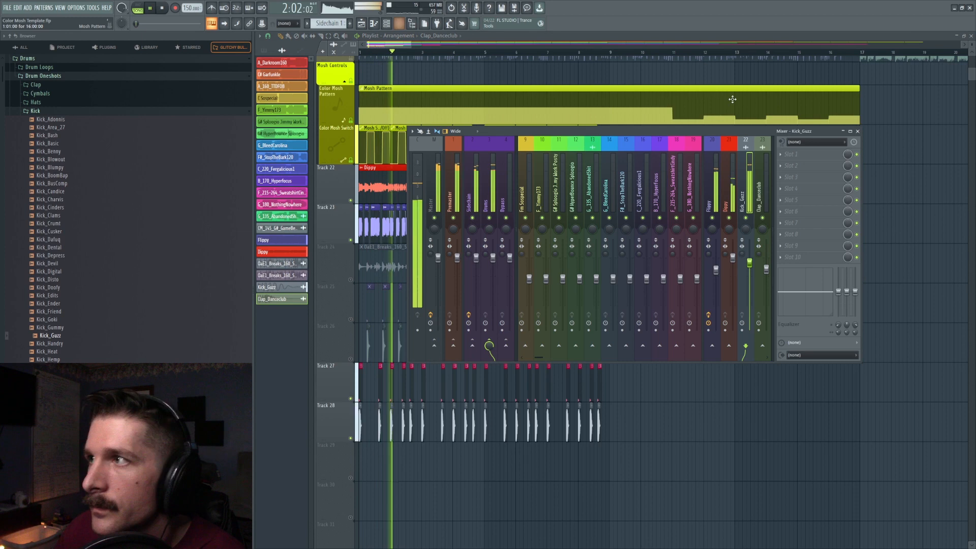
left_click(785, 157)
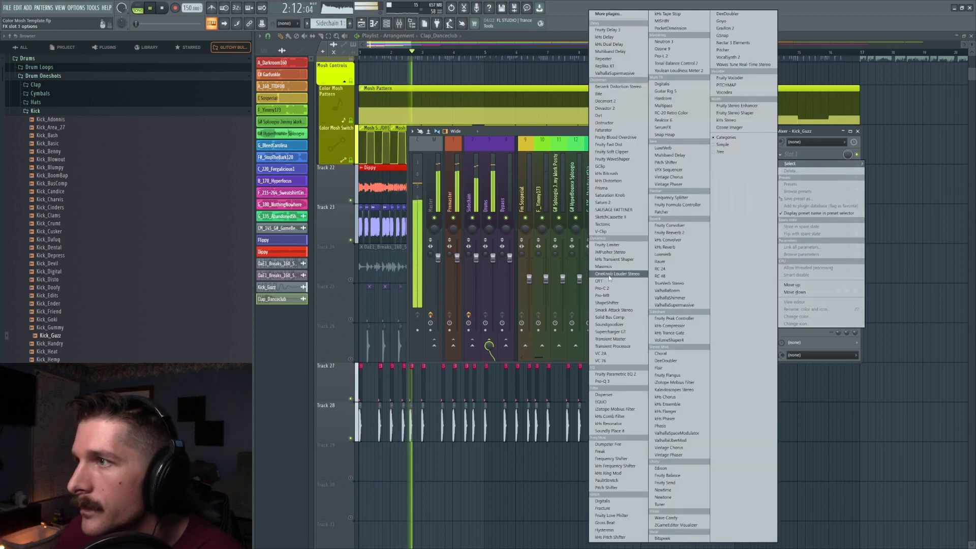
left_click(615, 382)
left_click_drag(564, 216, 559, 197)
left_click_drag(459, 214, 453, 236)
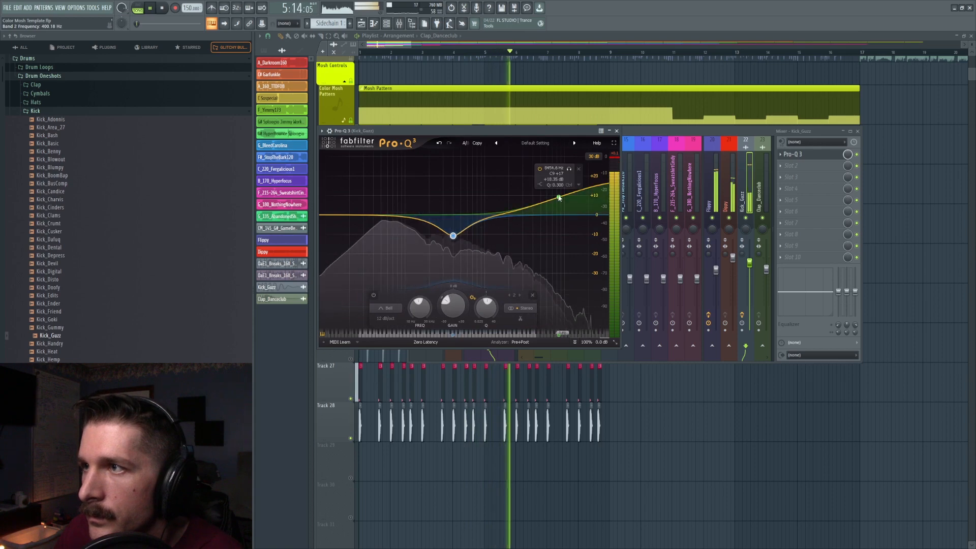
Reshape the kick EQ with a +30 dB high shelf near 2 kHz and a slight dip in the low end
left_click_drag(559, 198, 553, 194)
left_click_drag(453, 235, 451, 205)
left_click_drag(552, 194, 512, 152)
scroll(533, 164, "up", 8)
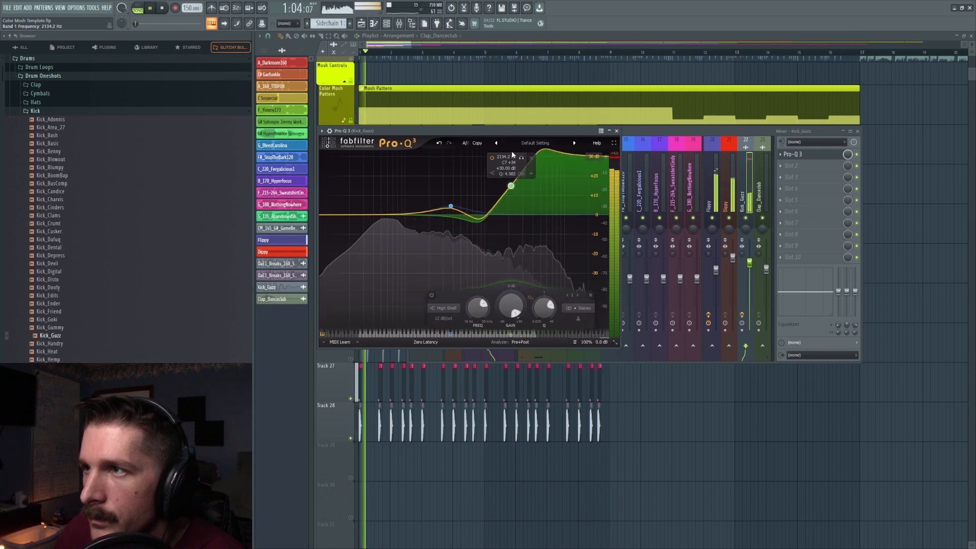
scroll(518, 187, "down", 10)
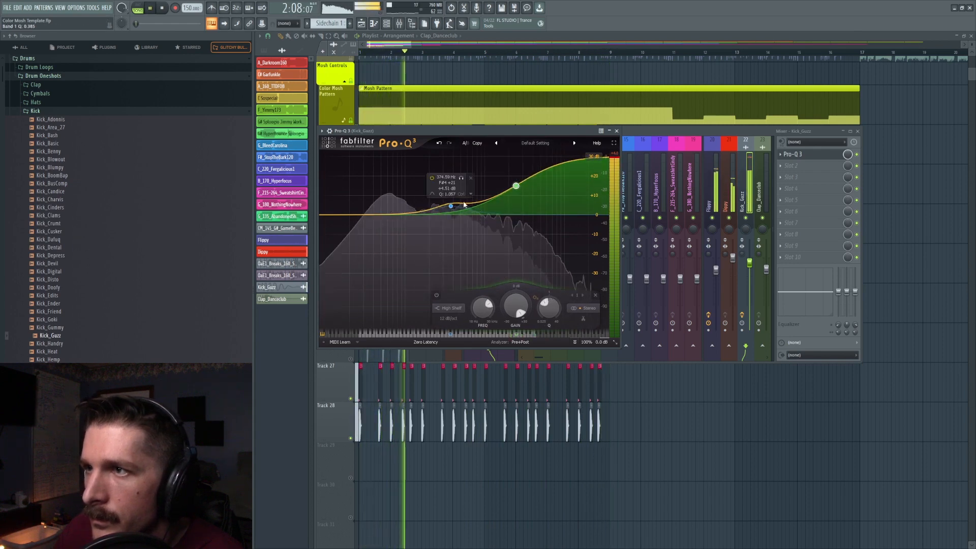
left_click_drag(447, 206, 382, 224)
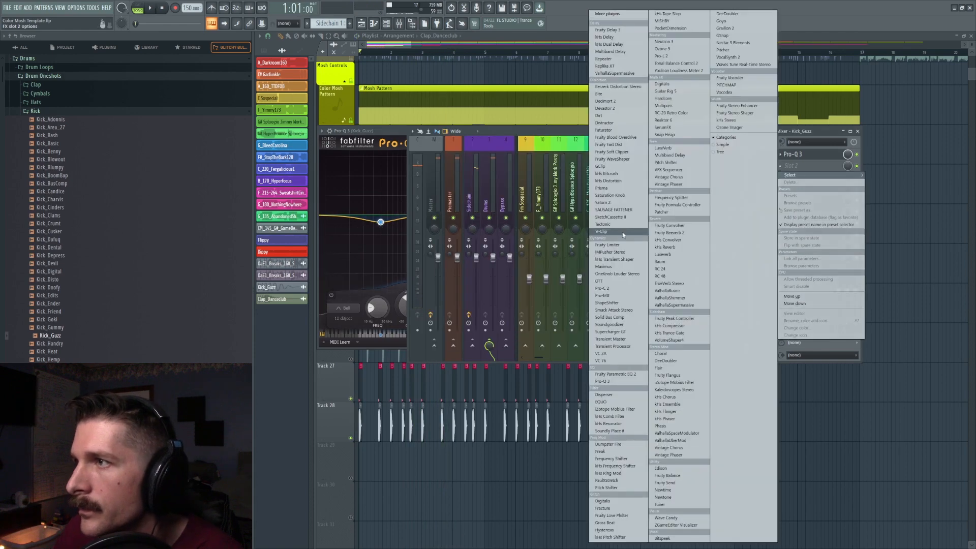
Add V-Clip after the kick's EQ with a variable soft knee of about 0.65 and about 4 dB of input gain
left_click(623, 233)
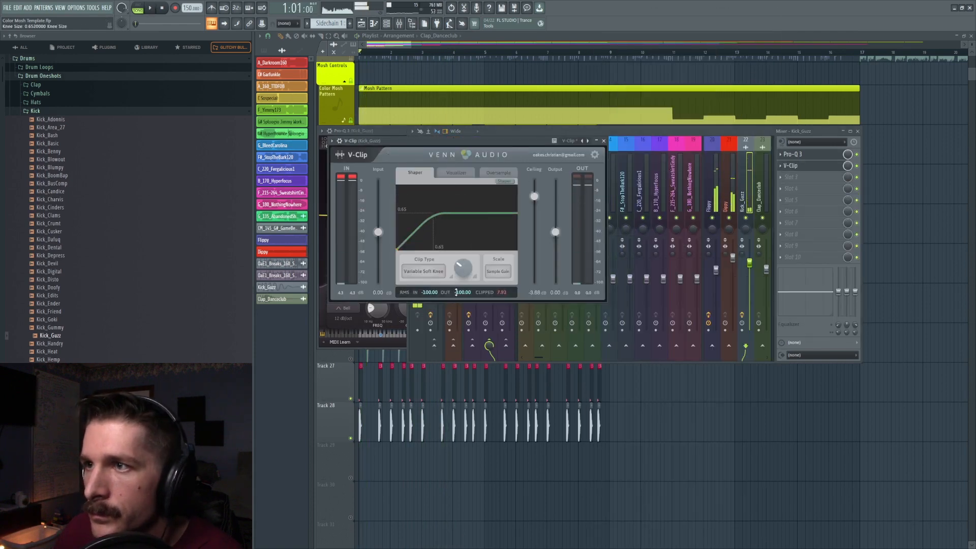
left_click_drag(379, 221, 378, 225)
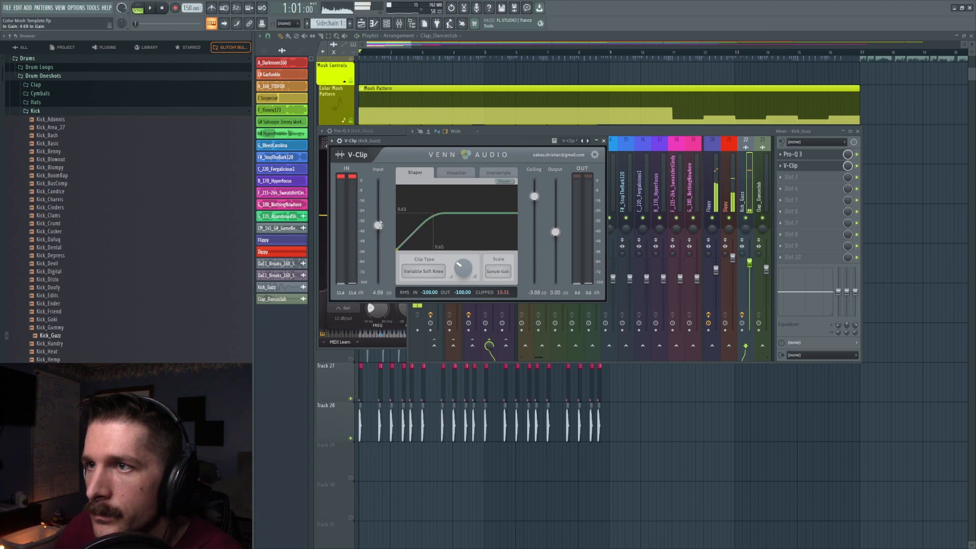
left_click(816, 158)
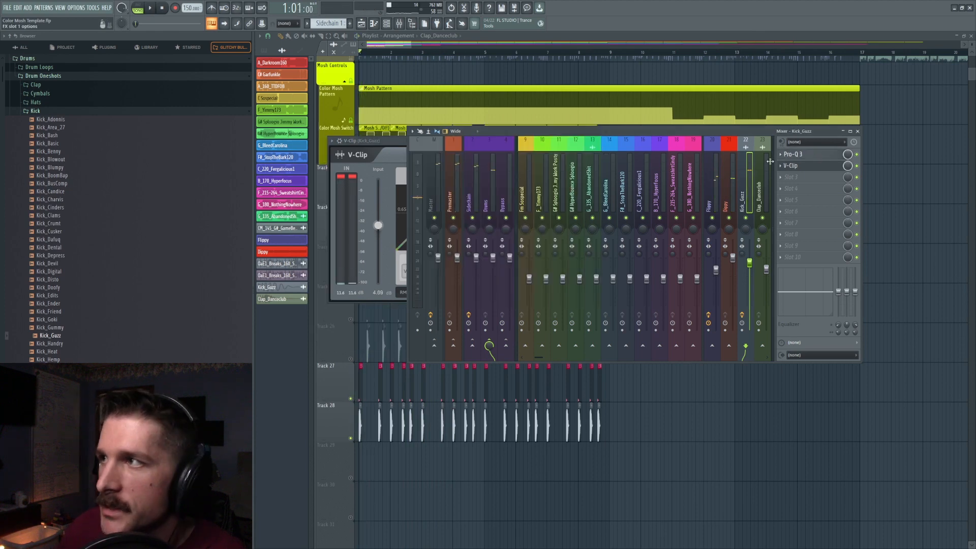
Play the processed kick against the bass and slightly lower the Kick_Guzz mixer level
key("F12")
key("space")
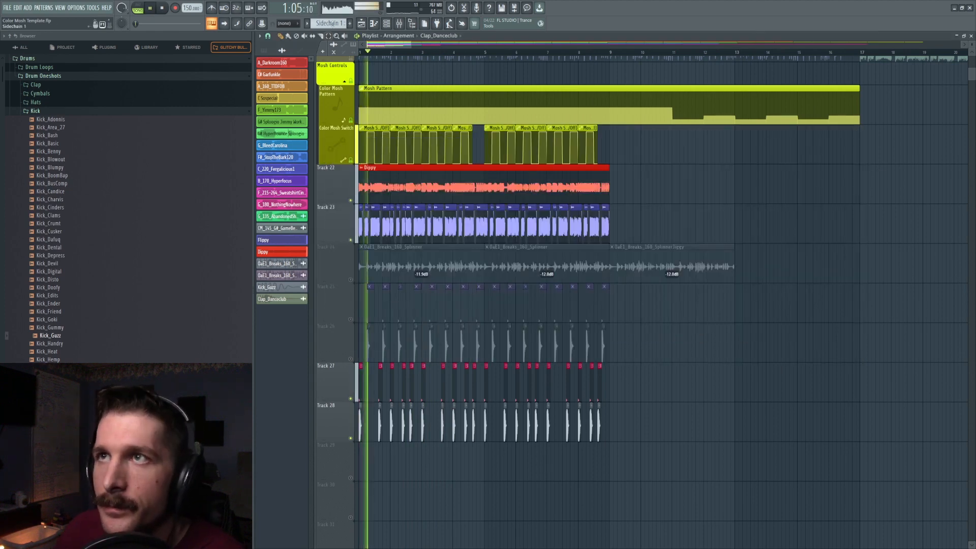
left_click(399, 24)
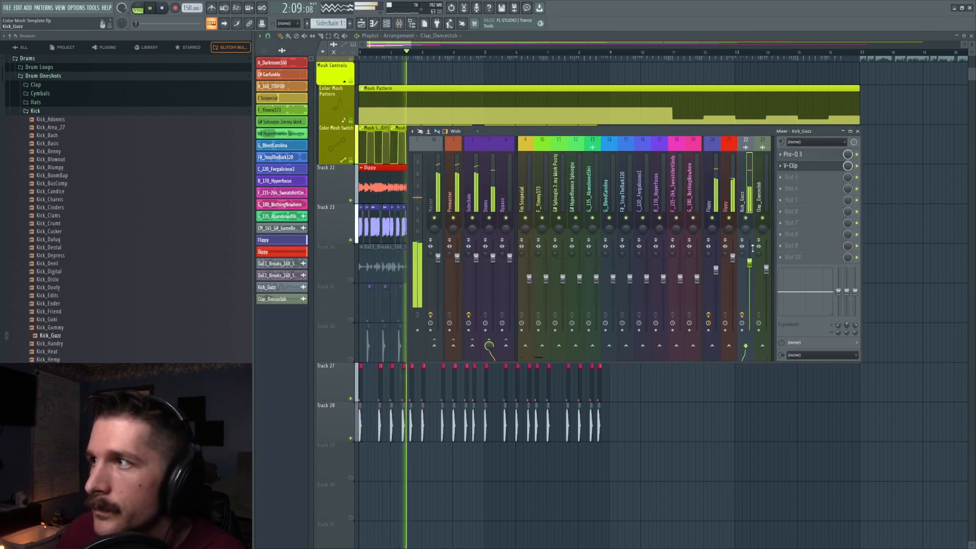
key("F9")
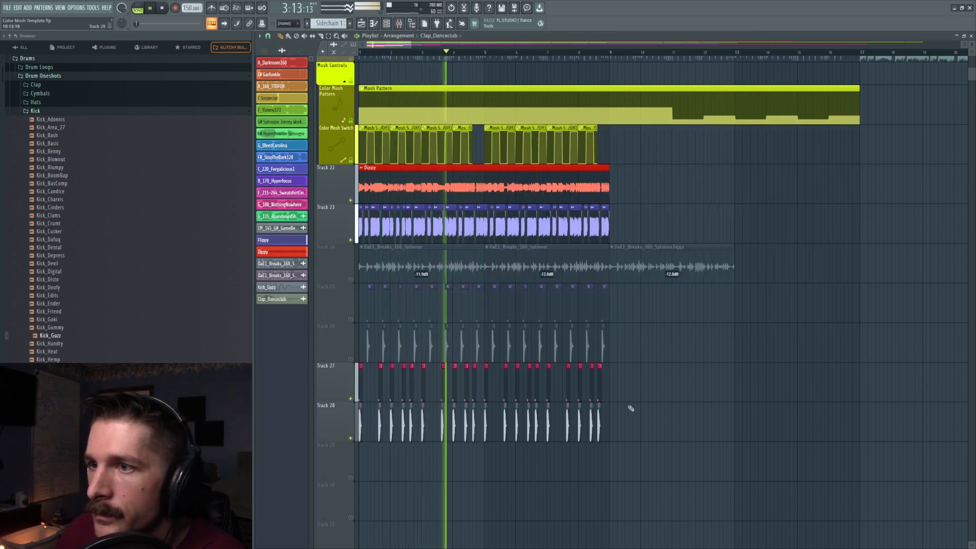
Unmute the clap pattern and samples on Tracks 25 and 26 and slightly lower the Clap_Danceclub mixer level
left_click(351, 359)
left_click(350, 320)
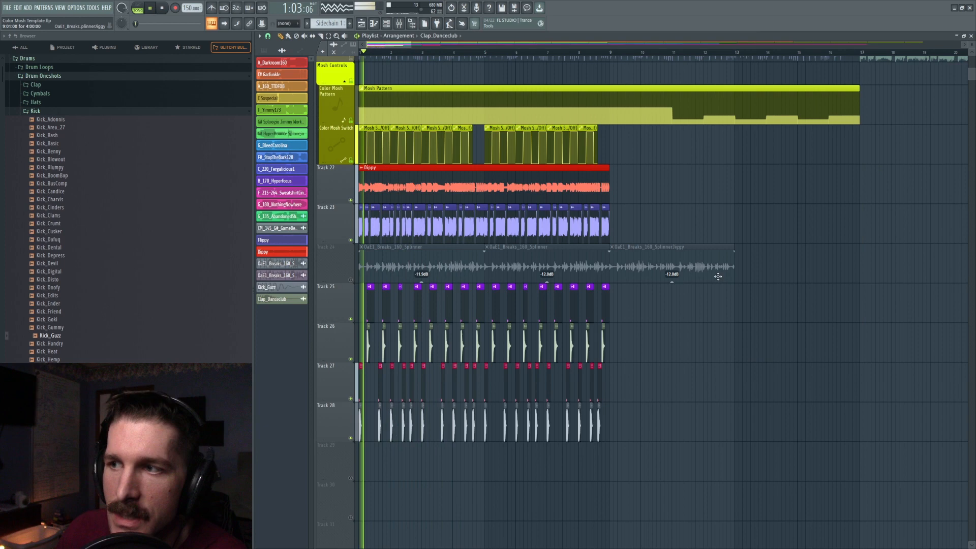
scroll(694, 350, "down", 3)
key("F9")
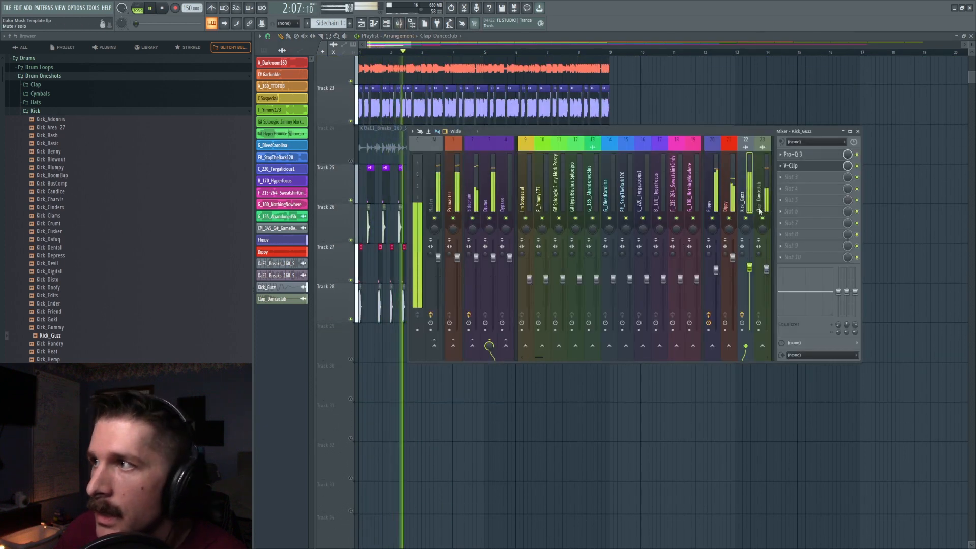
key("F9")
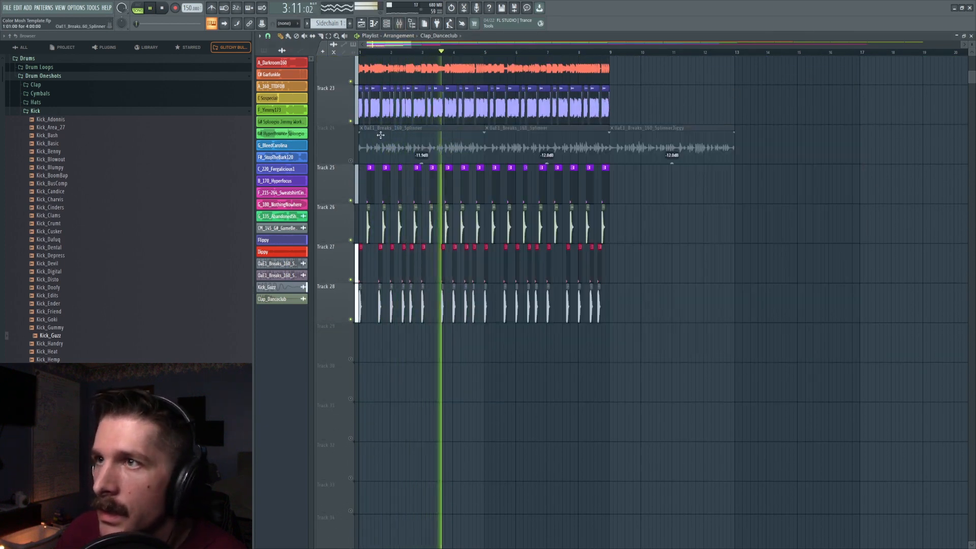
Assign the OaE1_Breaks_160_Spinner sample to a free mixer track and unmute the breaks on Track 24
scroll(412, 137, "up", 1)
scroll(412, 137, "up", 1)
key("space")
double_click(414, 183)
left_click(513, 135)
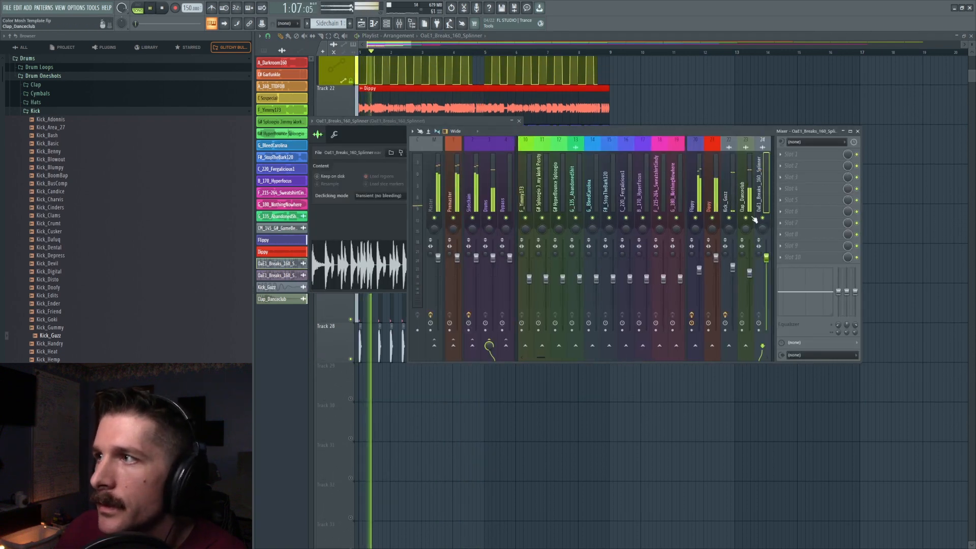
key("Escape")
key("Escape")
left_click(350, 201)
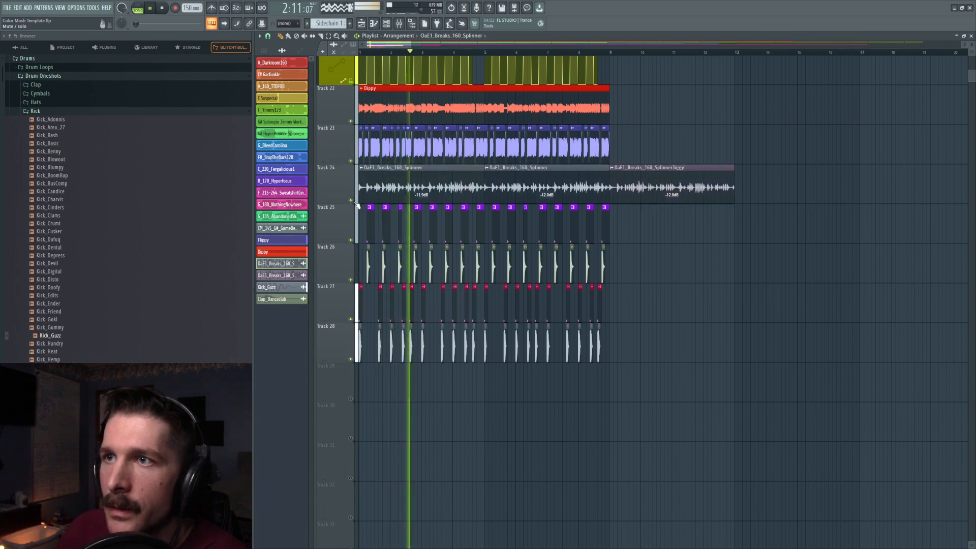
key("space")
Slice the first breaks clip on Track 24 and remove the pieces where the claps hit
scroll(388, 51, "up", 2)
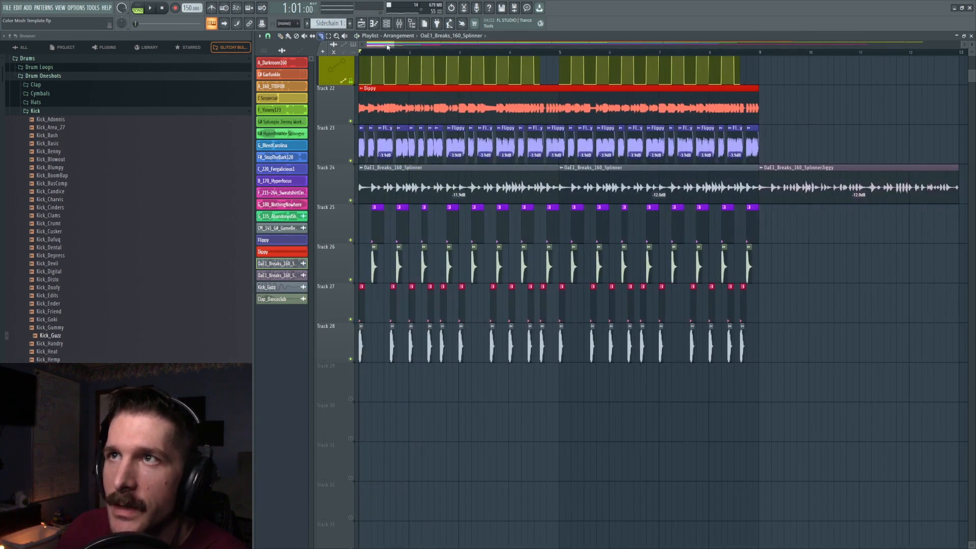
scroll(361, 49, "up", 2)
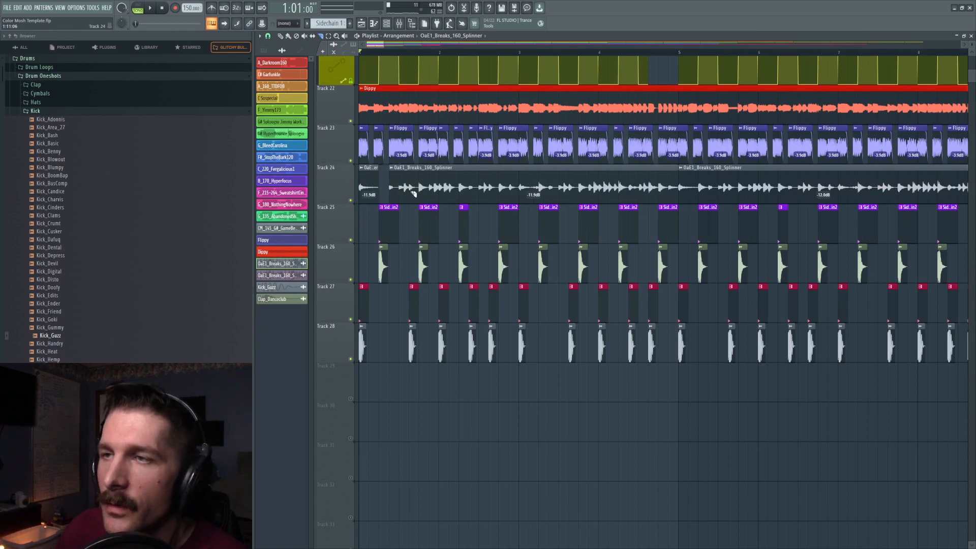
left_click(428, 194)
right_click(428, 194)
Play the sliced breaks, raise the clip gain on Track 24 and lower the OaE1_Breaks_160_Spinner mixer level
key("space")
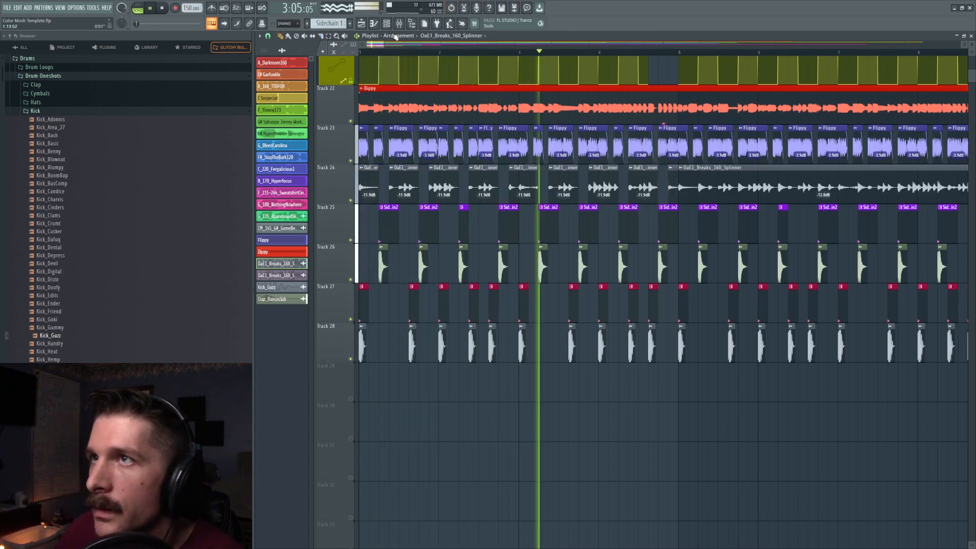
key("F9")
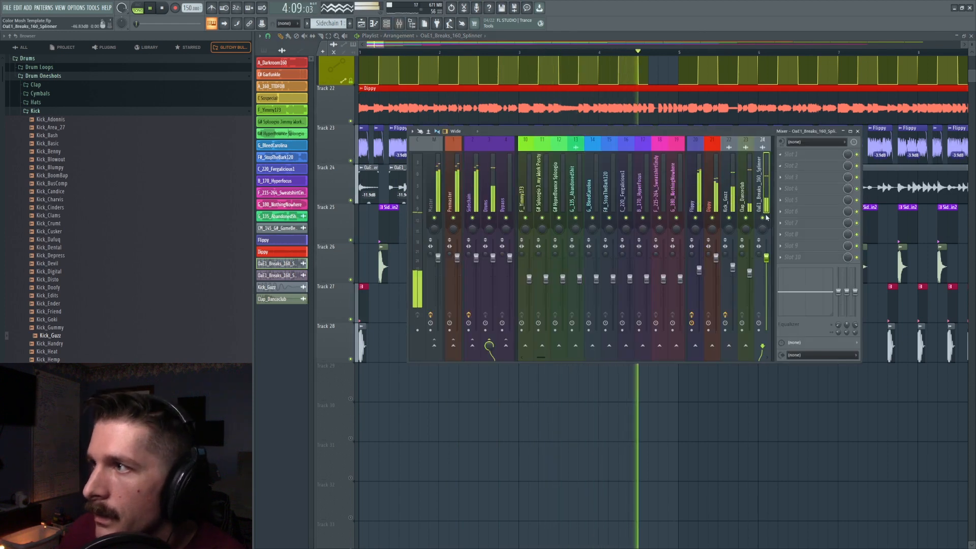
key("space")
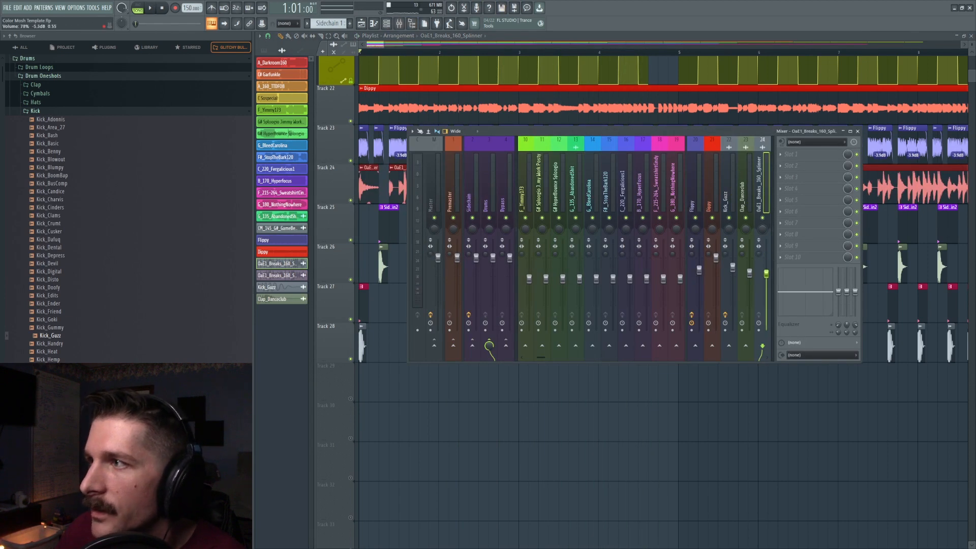
Add Pro-Q 3 to the breaks mixer track with a low-shelf cut and a boost of about 2 dB near 2.2 kHz
left_click(795, 153)
left_click(601, 381)
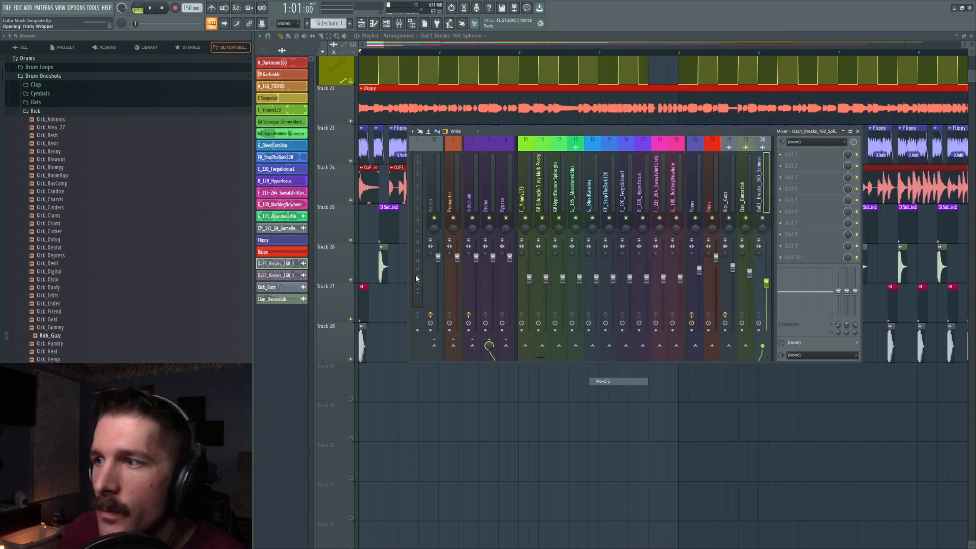
key("space")
left_click_drag(307, 174, 468, 153)
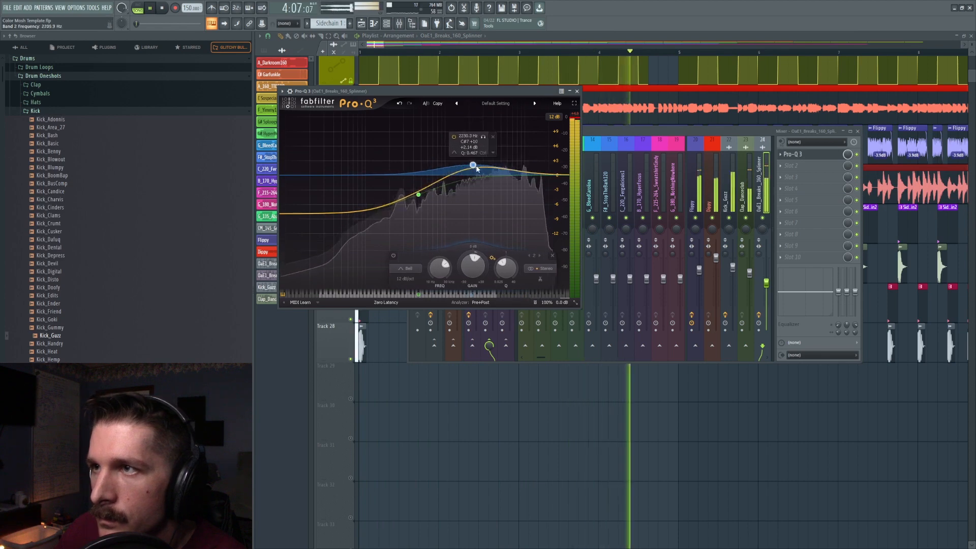
Try Saturn 2 on the breaks mixer track with the Clean Tape style and a high drive
left_click(793, 166)
left_click(605, 203)
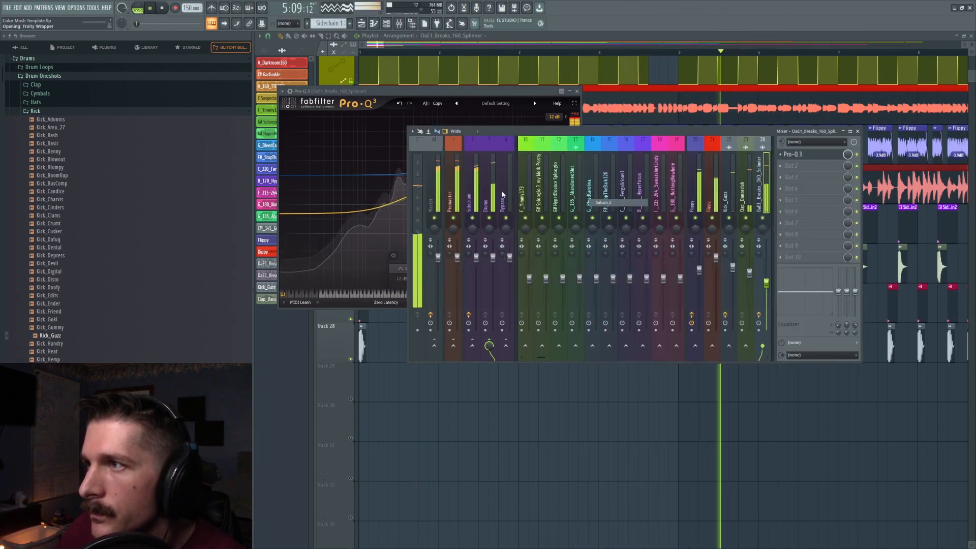
left_click_drag(448, 191, 432, 245)
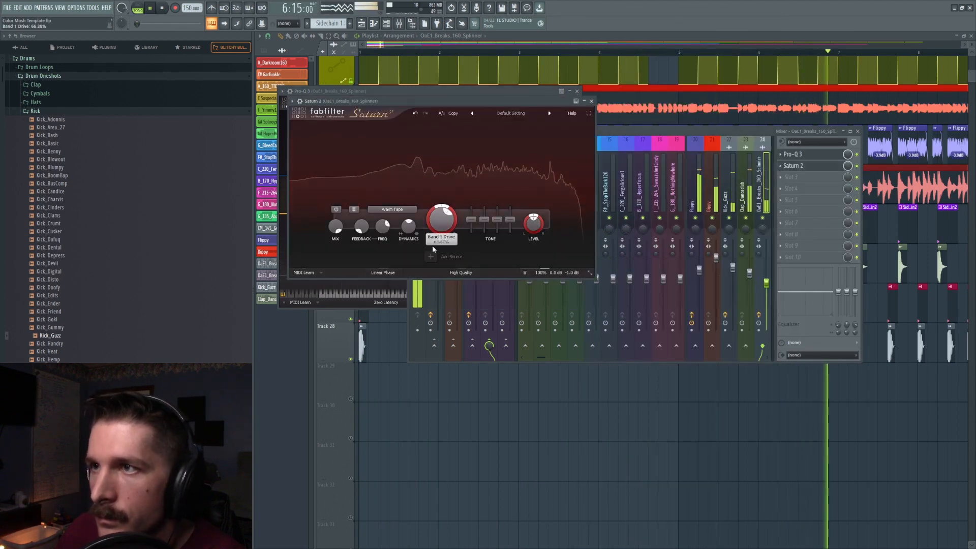
scroll(404, 210, "up", 1)
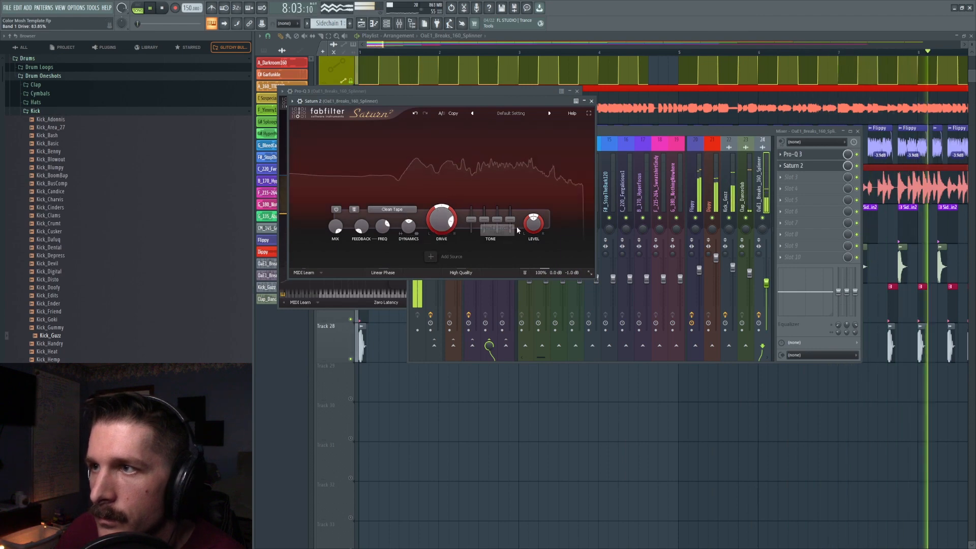
key("space")
key("space")
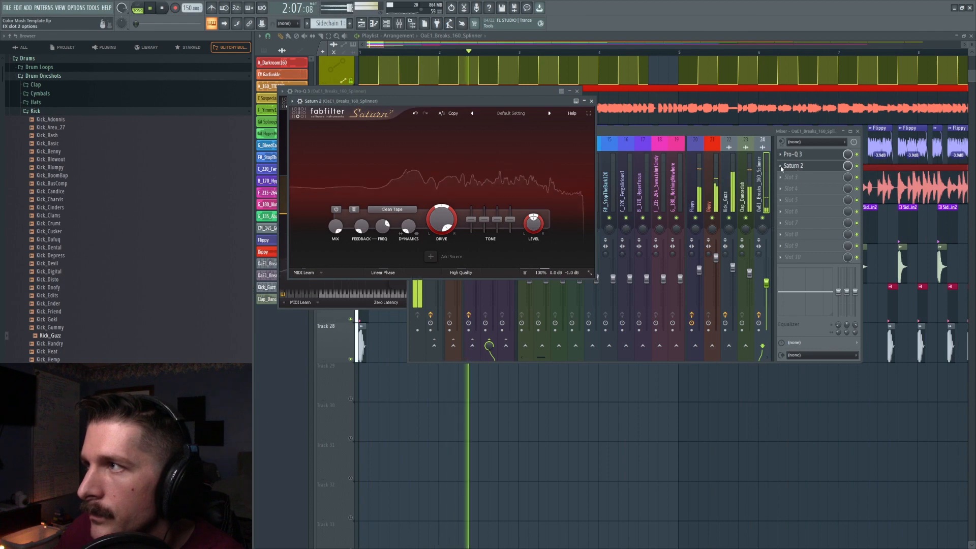
Replace Saturn 2 on the breaks mixer track with Fruity Fast Dist
right_click(799, 169)
mouse_move(792, 174)
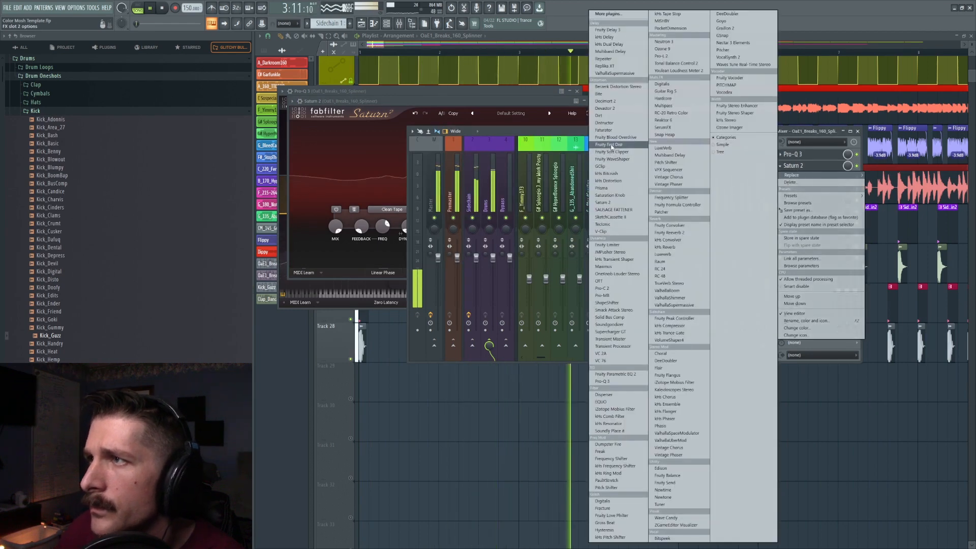
left_click(612, 144)
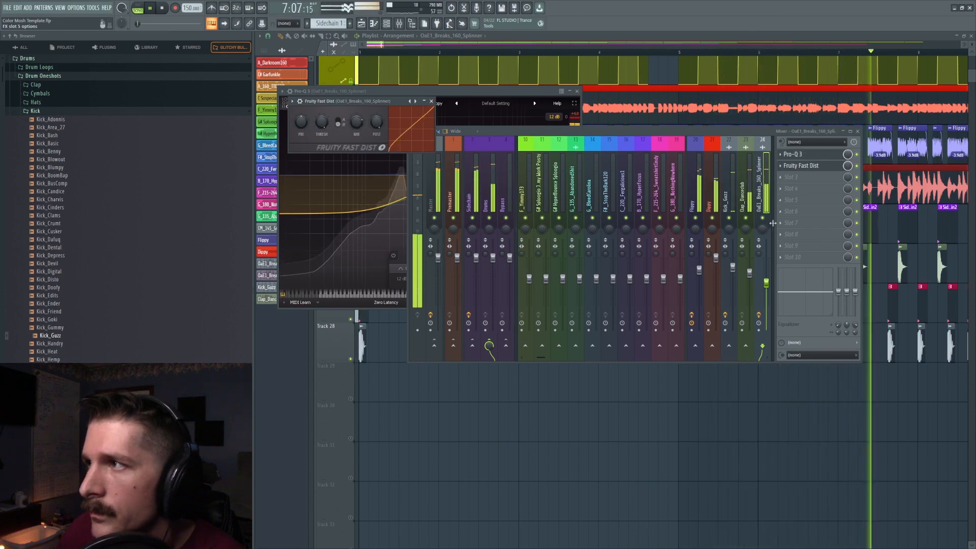
Raise the OaE1_Breaks_160_Spinner mixer level slightly and stop playback
left_click_drag(766, 283, 766, 276)
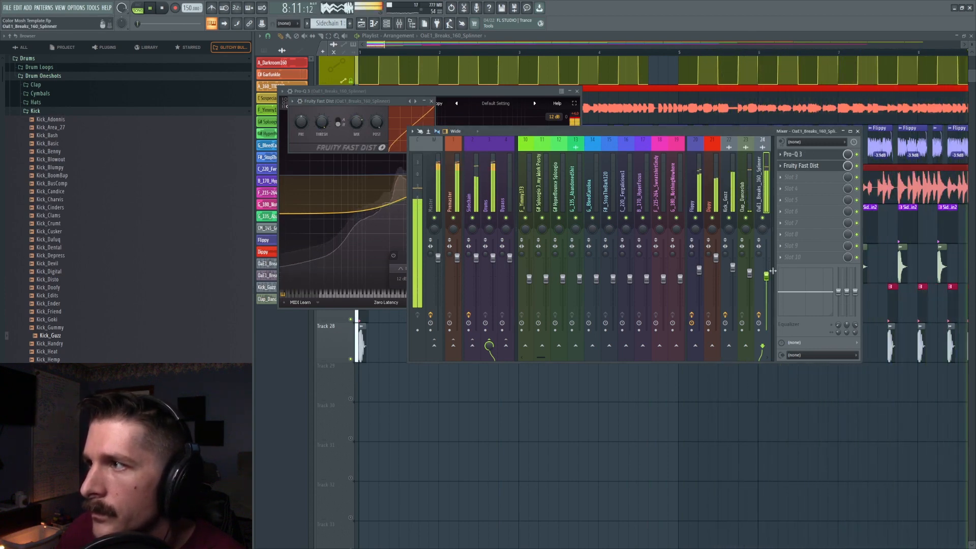
key("space")
right_click(869, 433)
Delete the unsliced break section on Track 24, duplicate the sliced four-bar breaks into bars 5 to 8, and play the result
scroll(669, 54, "down", 4)
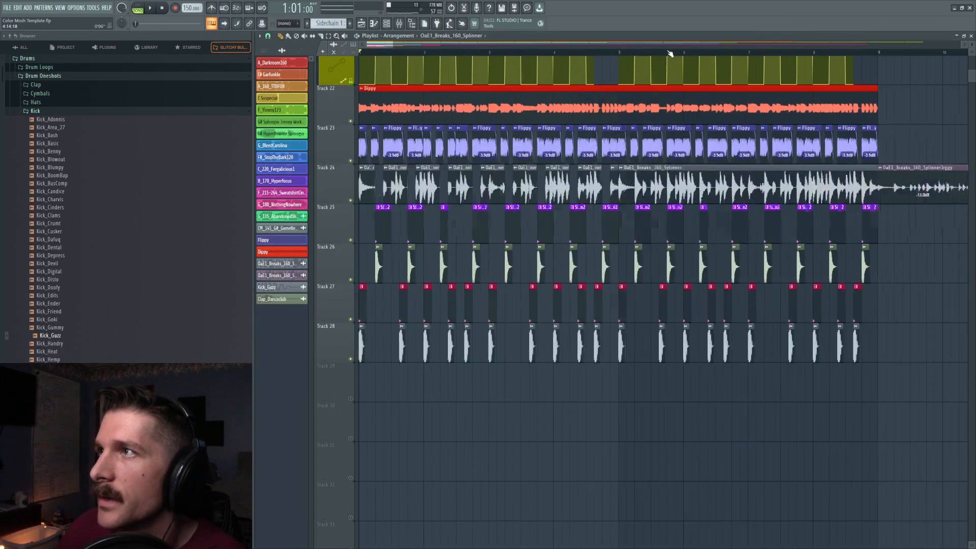
right_click(596, 167)
left_click_drag(539, 189, 334, 180)
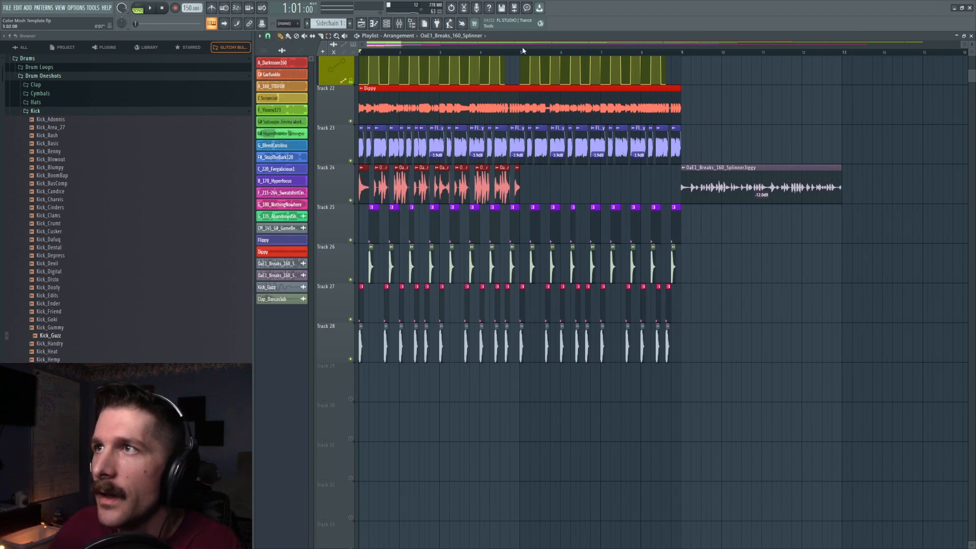
key("ctrl+b")
key("space")
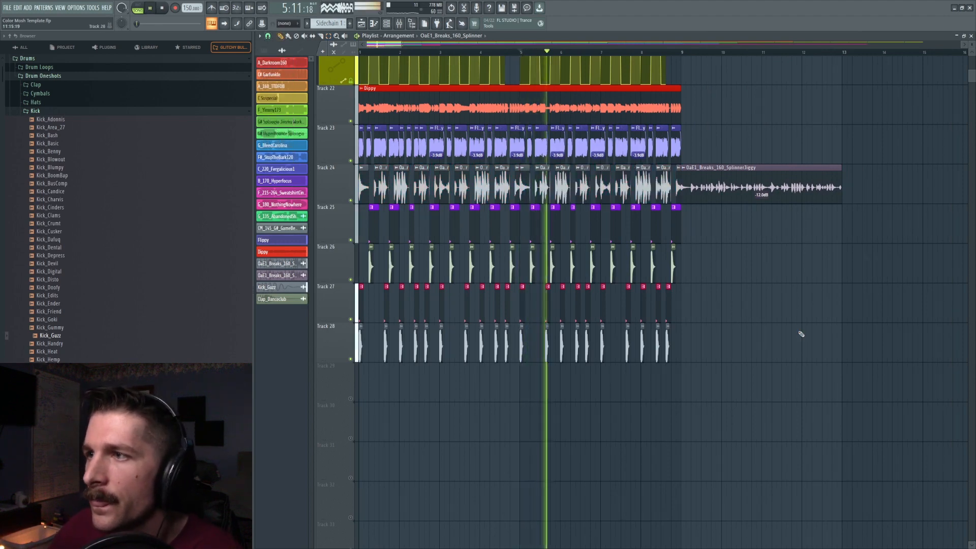
scroll(753, 292, "down", 1)
scroll(752, 293, "down", 3)
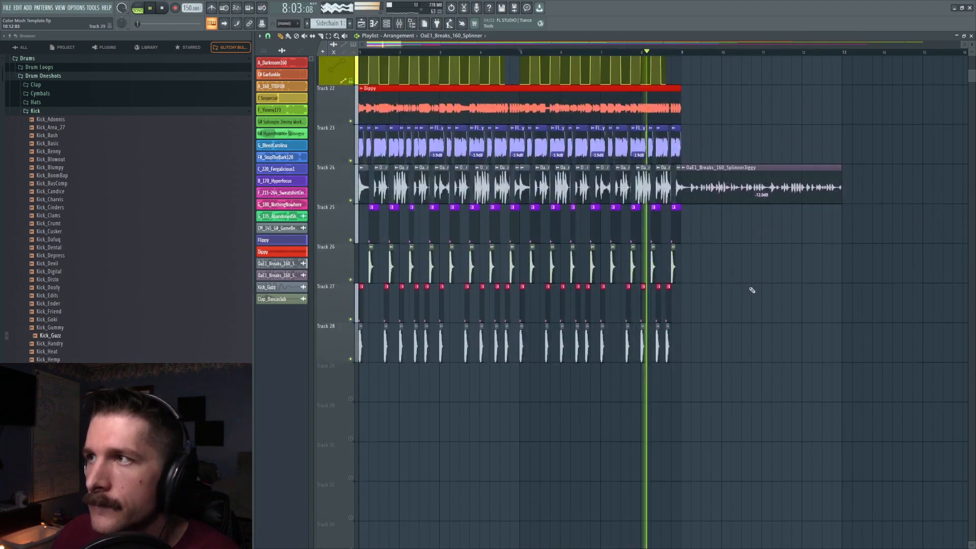
scroll(753, 290, "up", 3)
key("space")
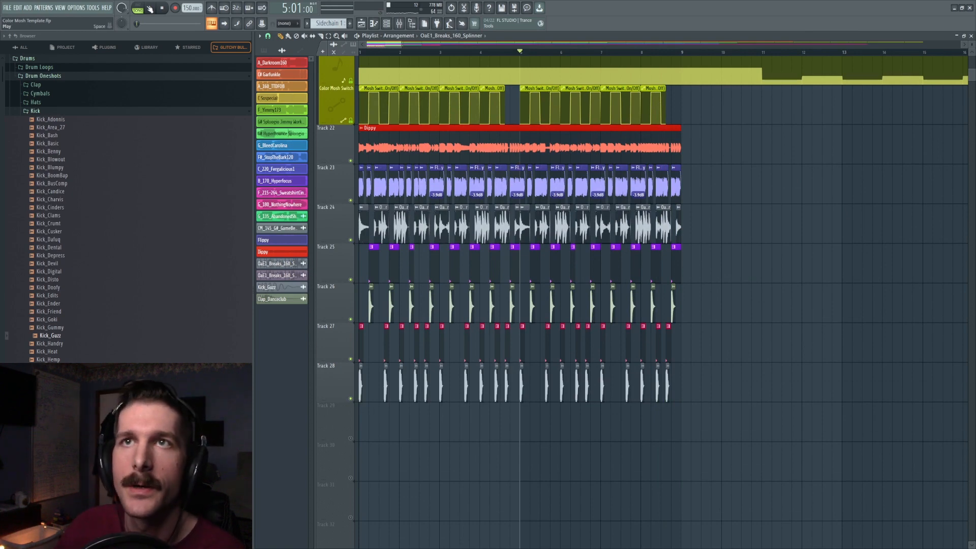
Open the project info and review the template's usage notes and tips
left_click(77, 8)
left_click(98, 82)
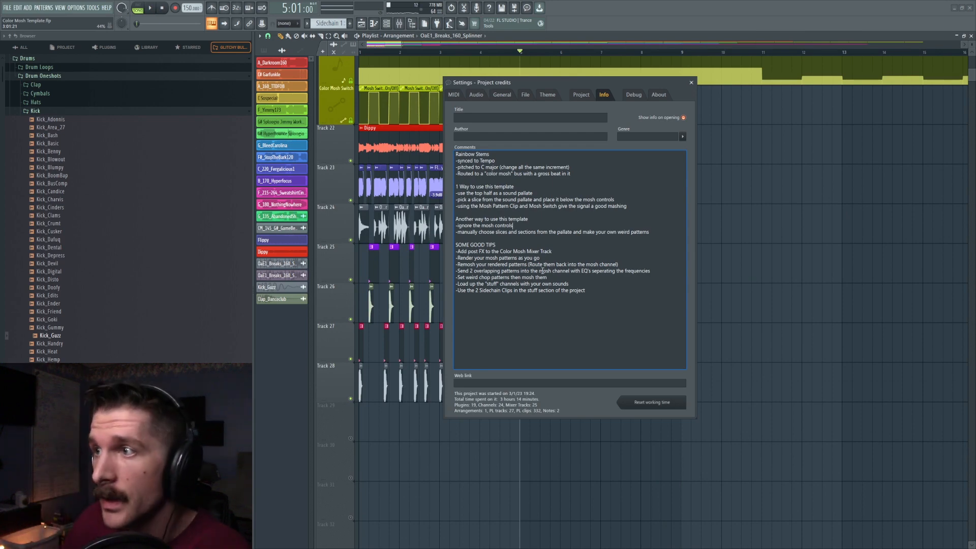
left_click(692, 82)
Copy the G_180_NothingNowhere and C Sospecial palette sections to bar 9, stacked on two tracks below the Mosh Pattern
scroll(526, 54, "down", 2)
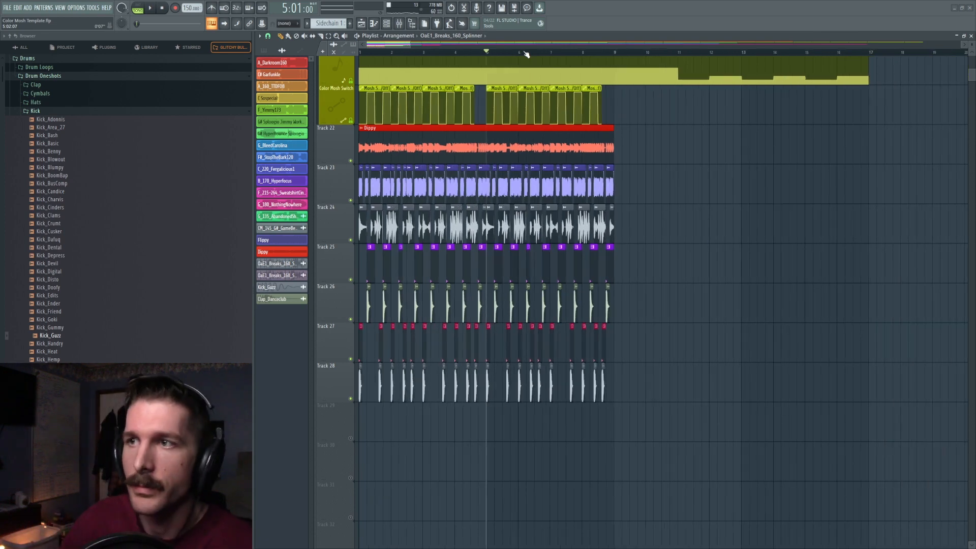
scroll(527, 54, "down", 2)
scroll(522, 164, "up", 6)
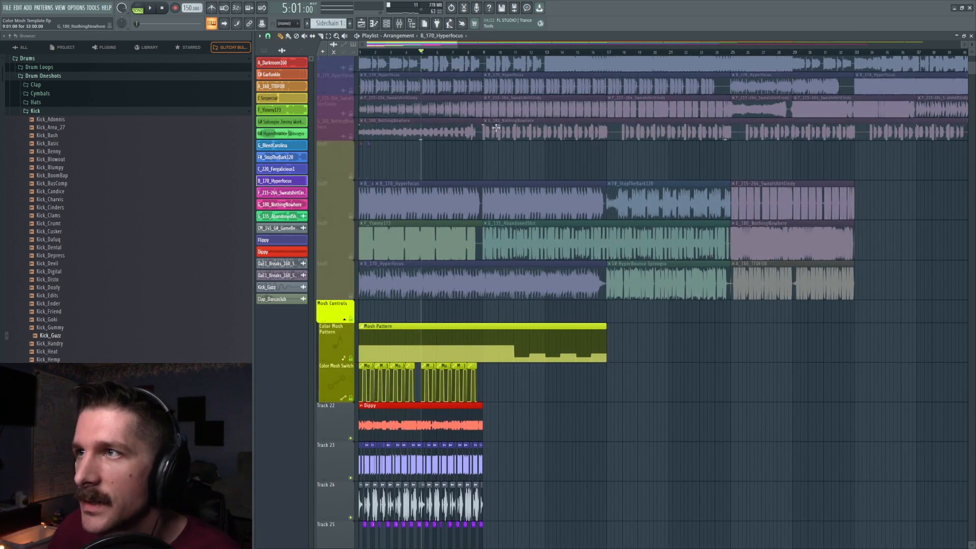
scroll(503, 153, "down", 6)
left_click(486, 153)
scroll(504, 152, "up", 4)
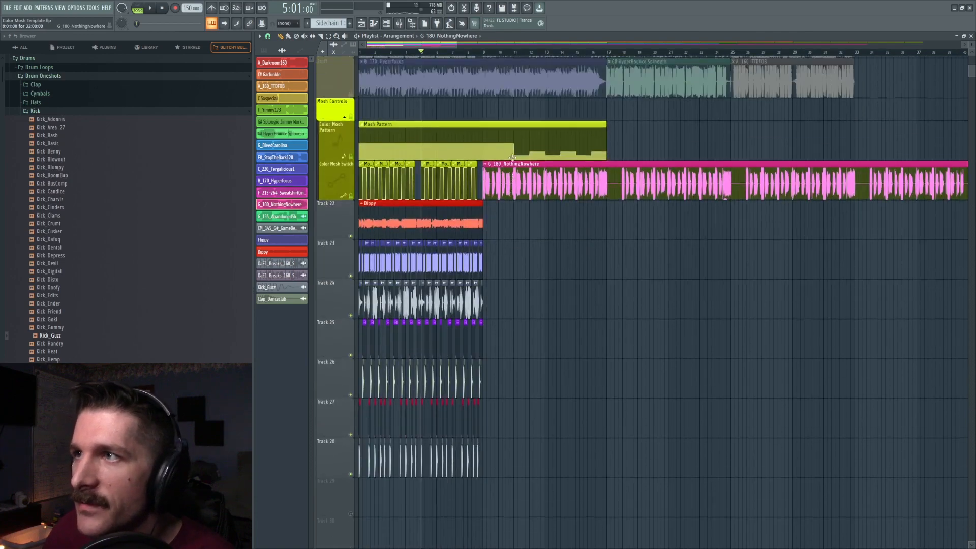
scroll(551, 140, "up", 8)
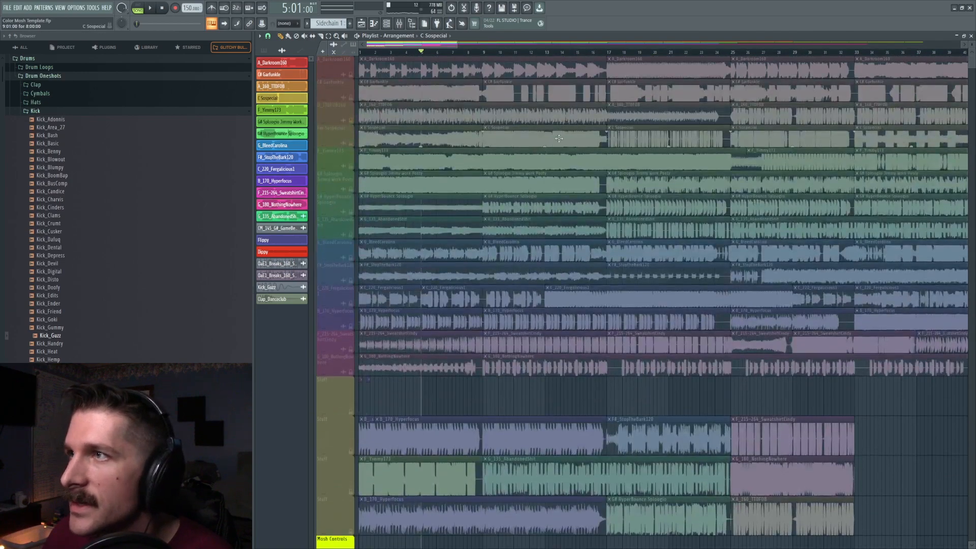
scroll(559, 132, "down", 8)
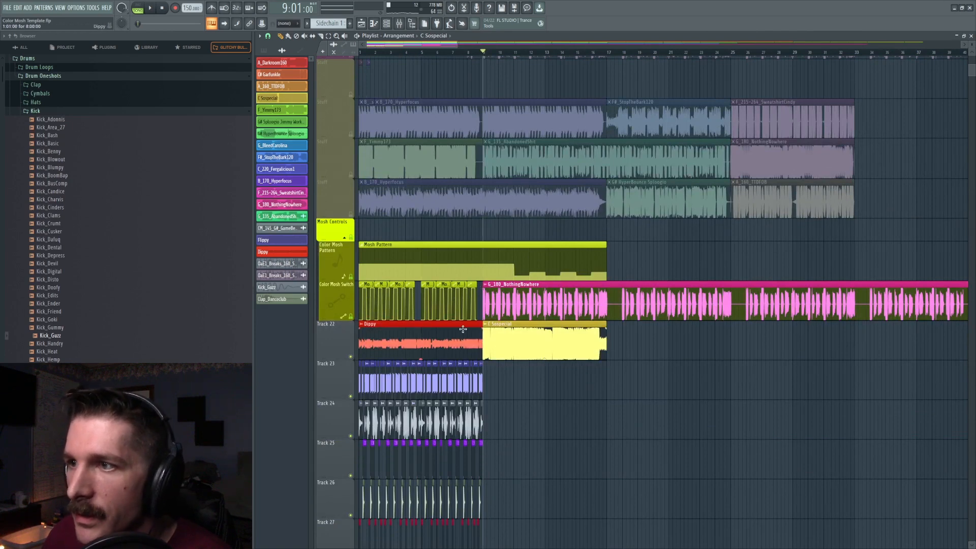
Move the G_180_NothingNowhere and C Sospecial clips at bar 9 down one track, onto Tracks 22 and 23
left_click_drag(601, 273, 513, 356)
left_click(514, 306, "ctrl+shift")
left_click(513, 348, "ctrl+shift")
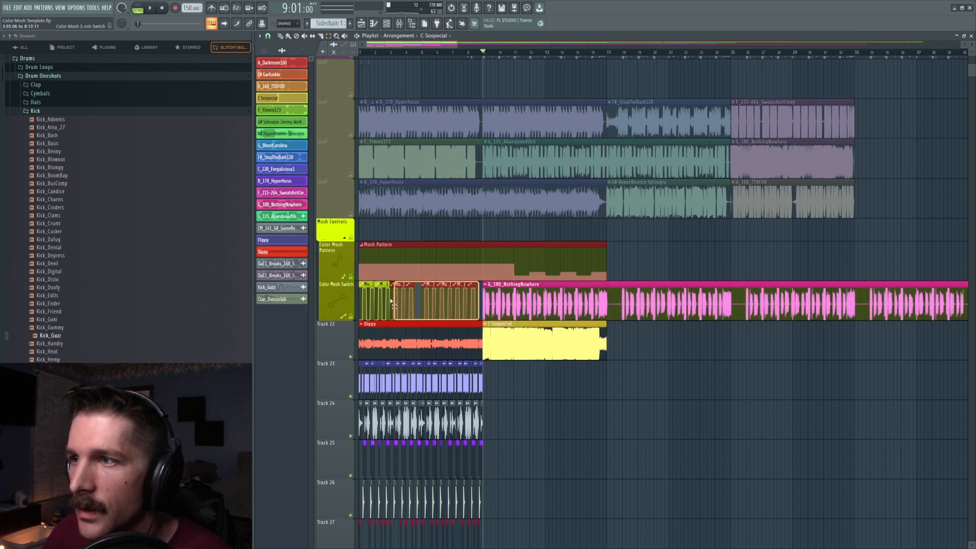
left_click_drag(415, 301, 377, 295)
left_click_drag(509, 298, 517, 339)
key("shift+Down")
Shift all Mosh Switch automation clips to start at bar 9 above the new clips
left_click_drag(590, 278, 496, 301)
key("shift+Right")
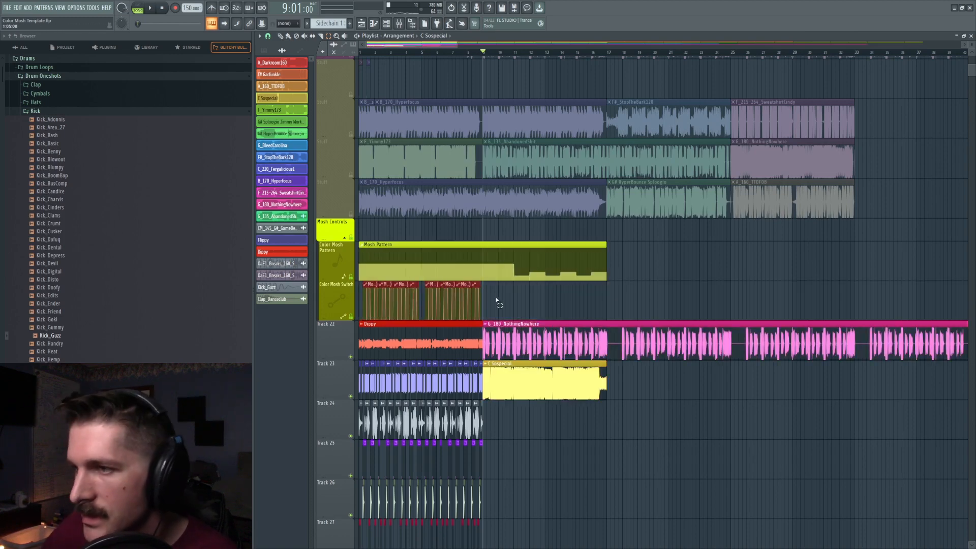
key("shift+Right")
key("shift+Right")
key("shift+Right")
key("shift+Right")
key("shift+Right")
key("shift+Right")
key("shift+Right")
key("shift+Right")
key("shift+Right")
key("shift+Right")
key("shift+Right")
key("shift+Right")
key("shift+Right")
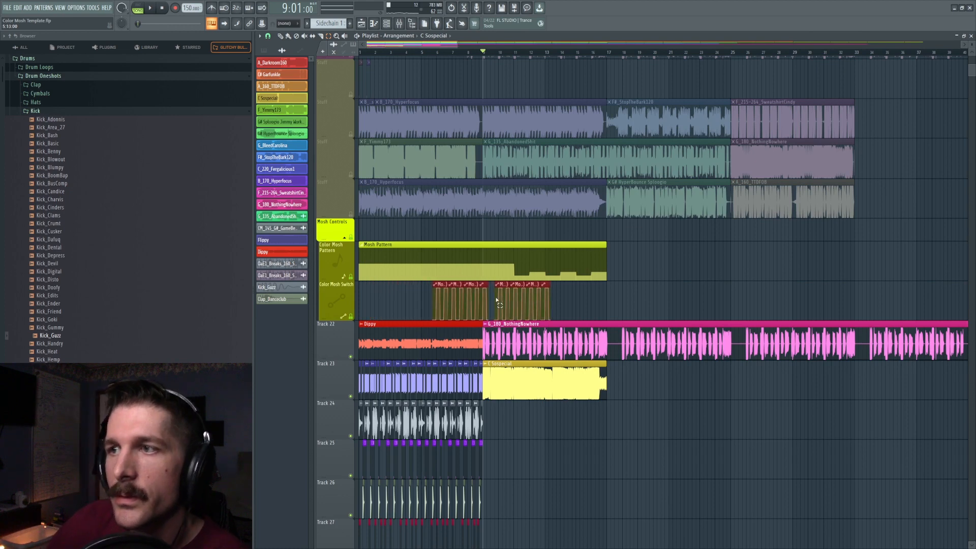
key("shift+Right")
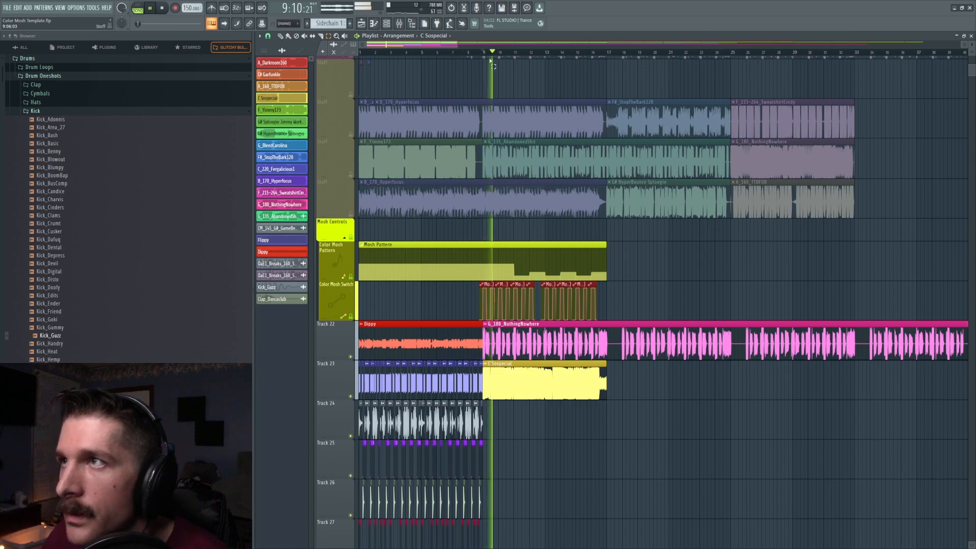
Play the new section, then redraw the Mosh Pattern's Gross Beat time slot events at one constant lower level from bar 9
scroll(491, 58, "up", 4)
key("space")
key("space")
key("space")
left_click(501, 232, "ctrl")
double_click(522, 246)
scroll(471, 57, "down", 3)
mouse_move(559, 324)
left_mouse_down()
mouse_move(571, 364)
mouse_move(788, 361)
mouse_move(784, 327)
mouse_move(565, 321)
left_mouse_up()
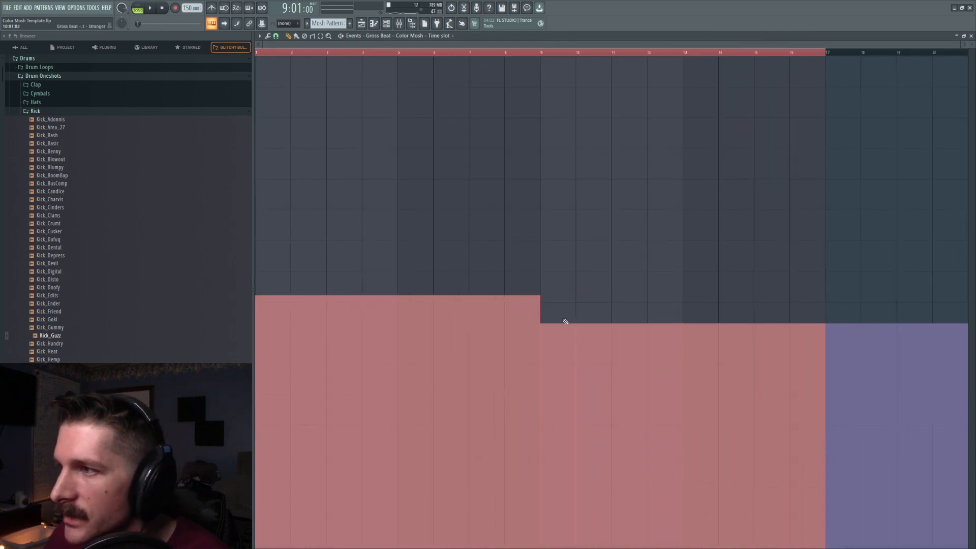
Solo the G_180_NothingNowhere mixer track and play it from bar 9
left_click(398, 26)
key("space")
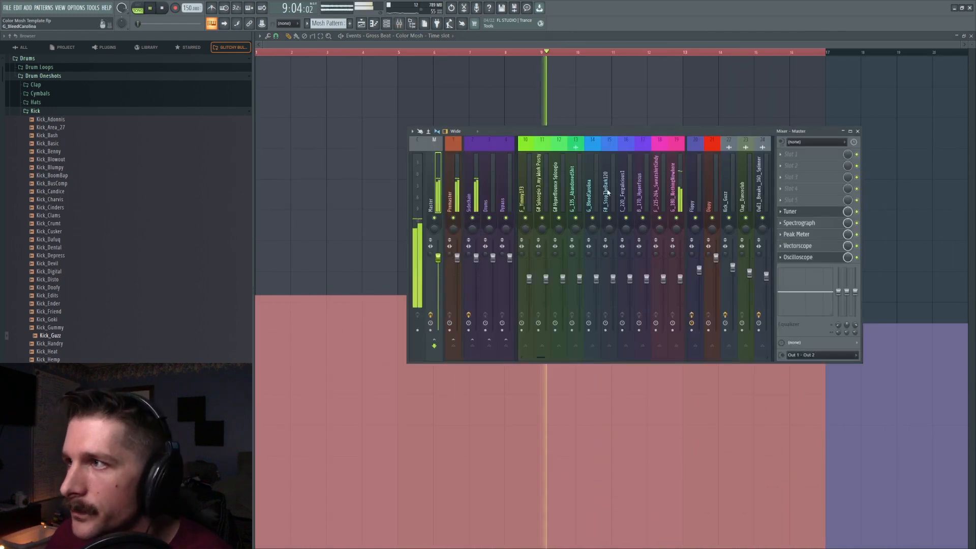
left_click(782, 161)
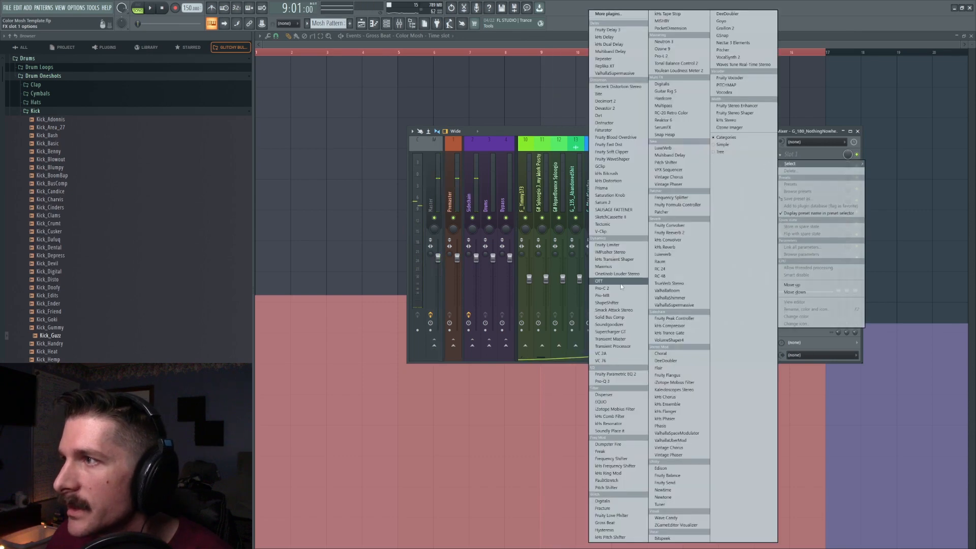
left_click(544, 151)
right_click(677, 218)
key("space")
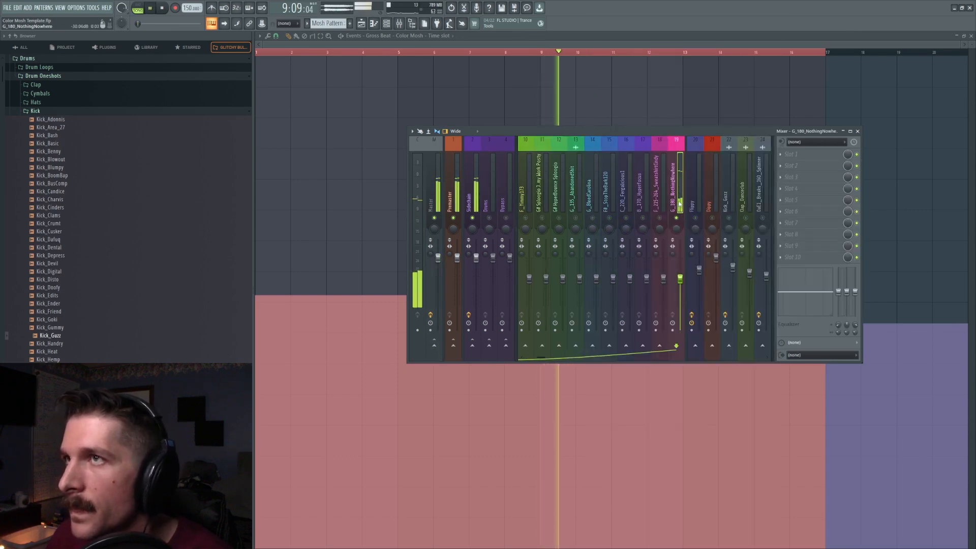
Add Pro-Q 3 to the G_180_NothingNowhere mixer track with a low cut and a high cut near 3.3 kHz
left_click(786, 156)
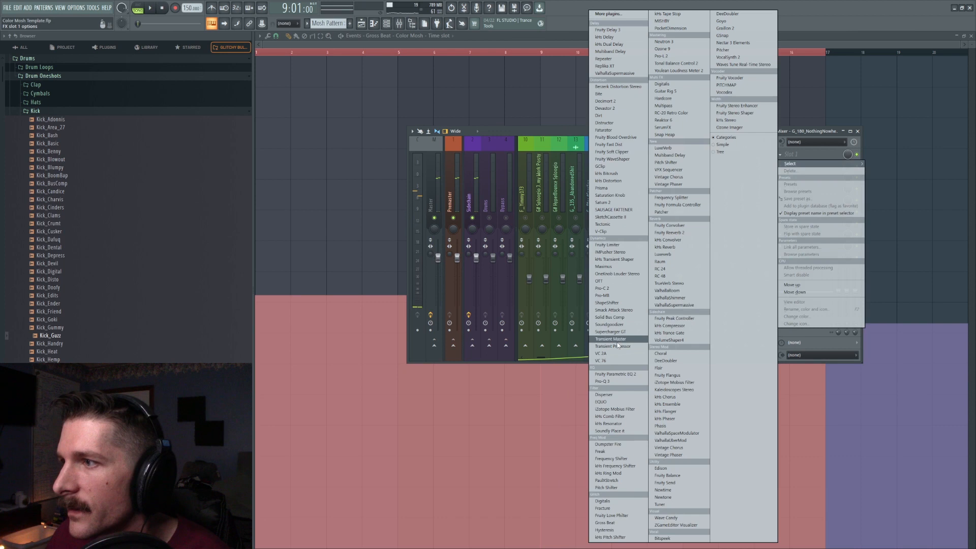
left_click(604, 381)
left_click_drag(277, 156, 416, 149)
key("space")
left_click_drag(541, 156, 466, 147)
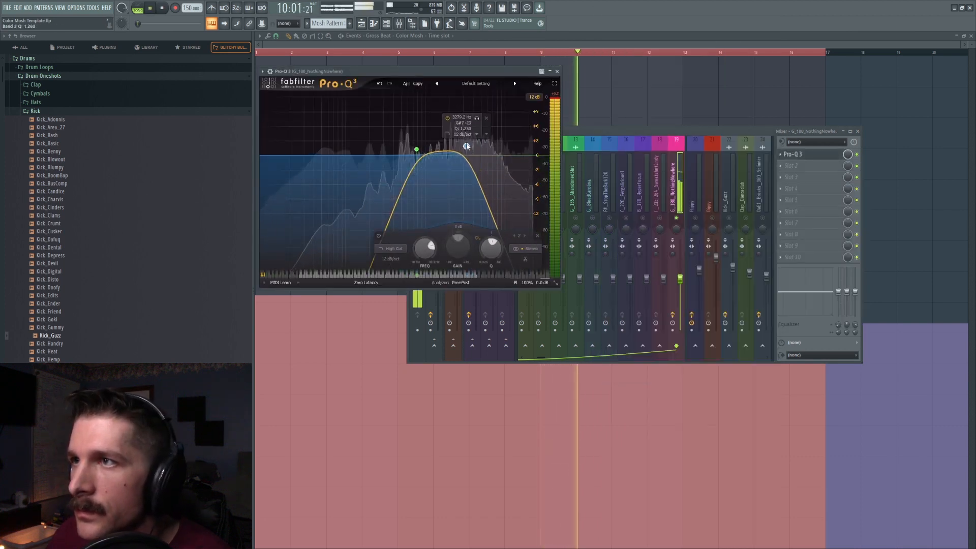
key("space")
Add Fruity Delay 3 after Pro-Q 3 on the G_180_NothingNowhere mixer track, using ping pong mode and tempo sync
left_click(781, 166)
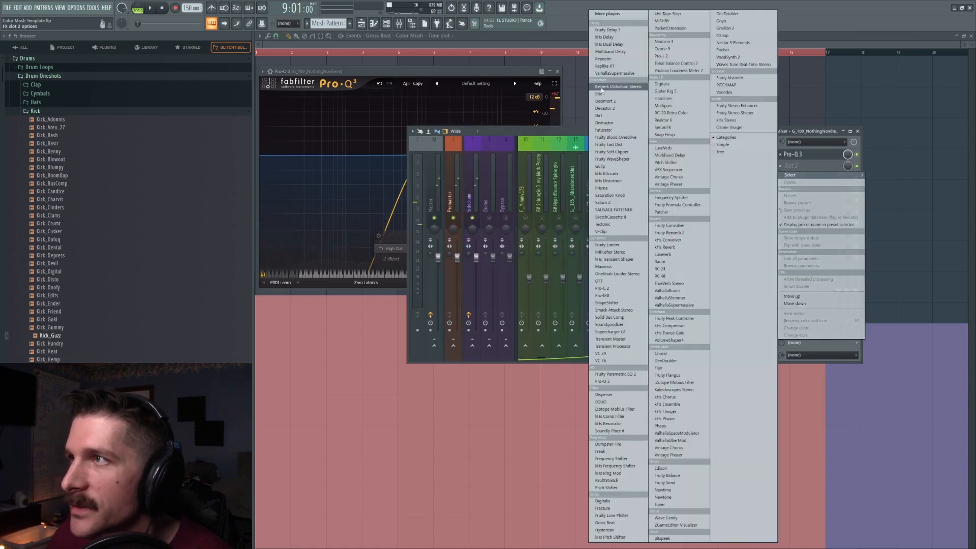
left_click(618, 29)
key("space")
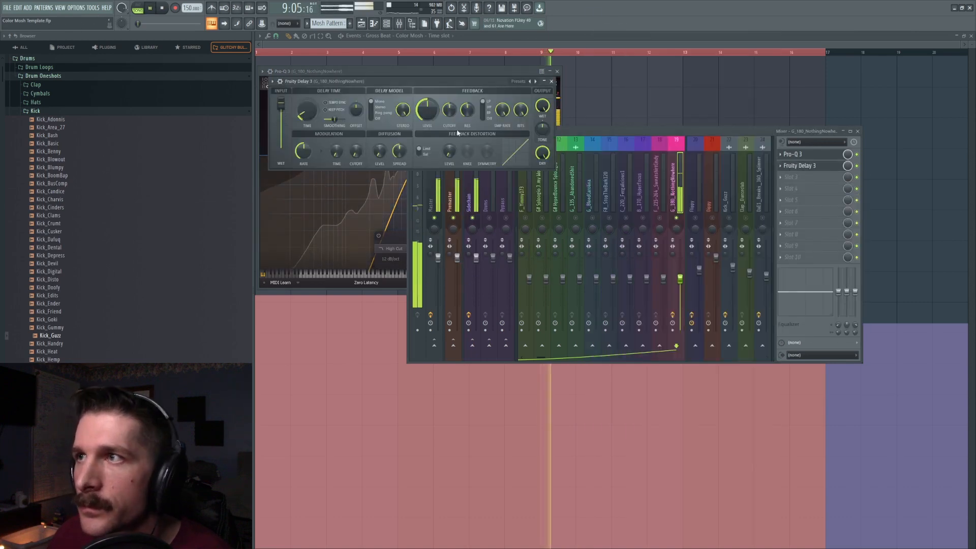
key("space")
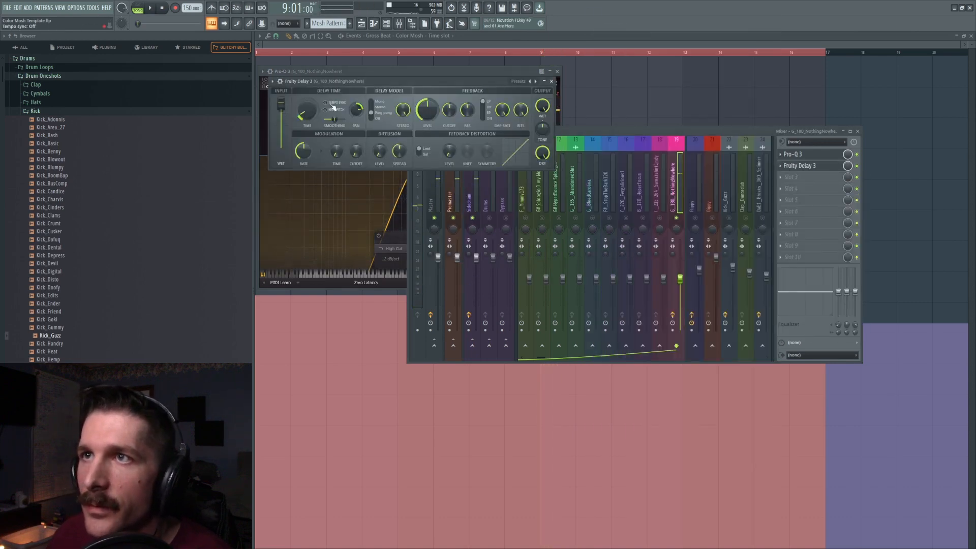
key("space")
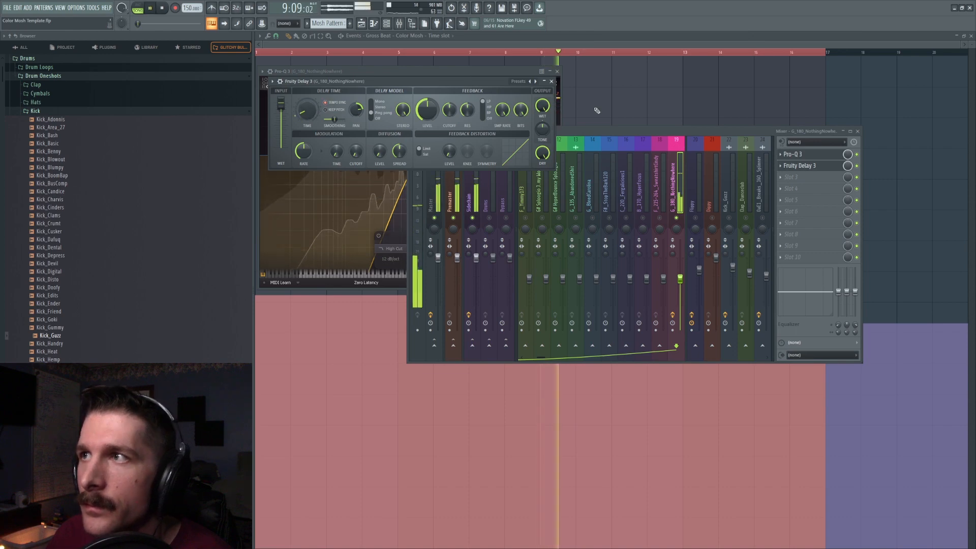
Turn off the solo on the G_180_NothingNowhere mixer track and play all tracks from bar 9
key("F5")
scroll(572, 150, "down", 3)
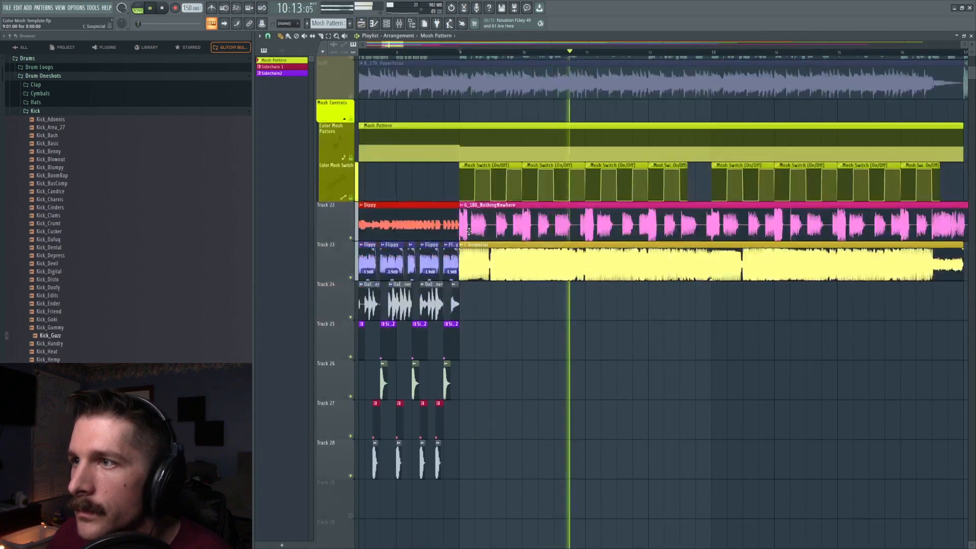
key("F9")
key("space")
scroll(646, 215, "up", 5)
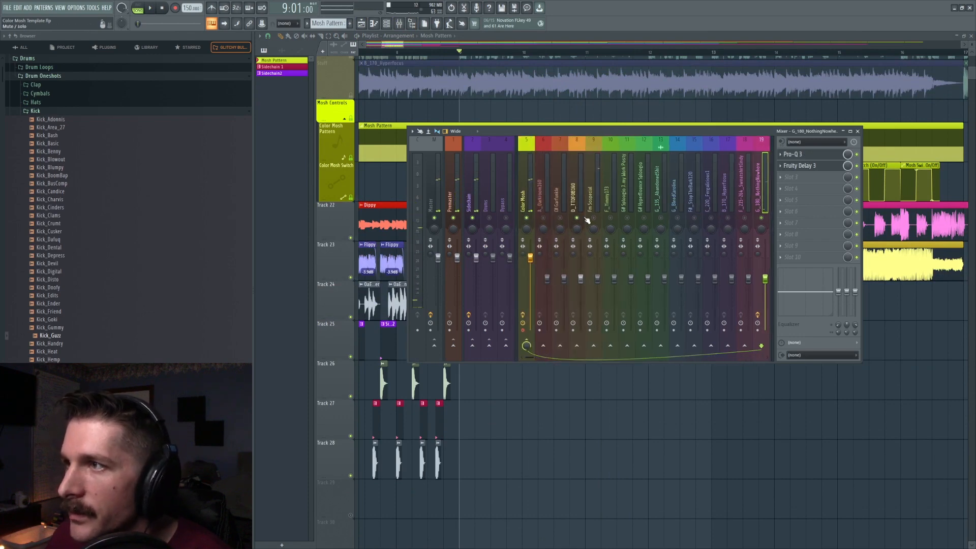
key("space")
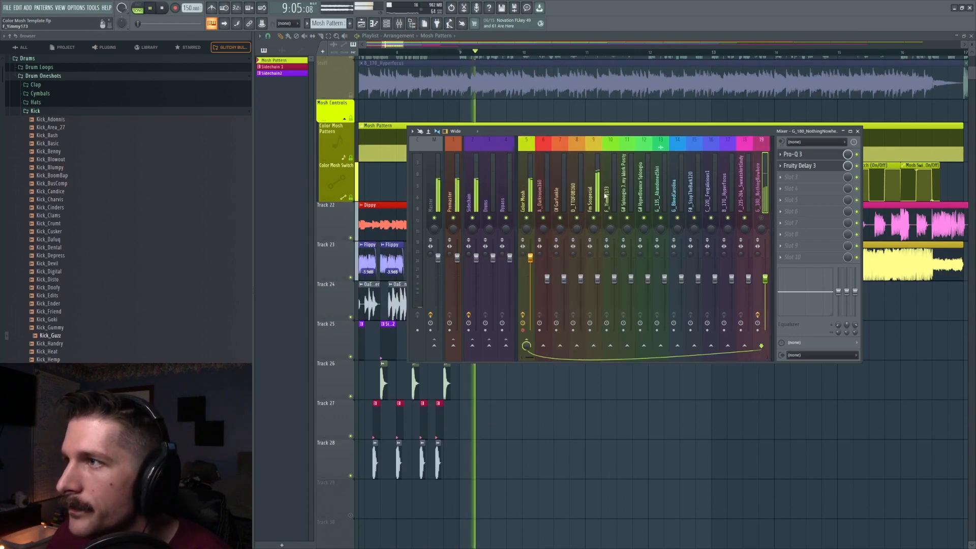
Add Pro-Q 3 to the Fm Sospecial mixer track
left_click(594, 195)
key("space")
left_click(781, 154)
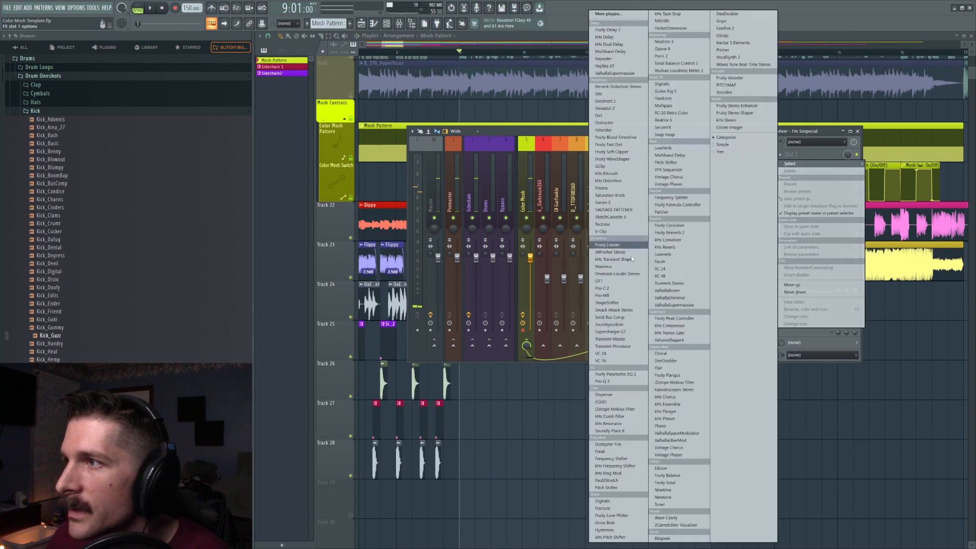
left_click(613, 374)
left_click(398, 82)
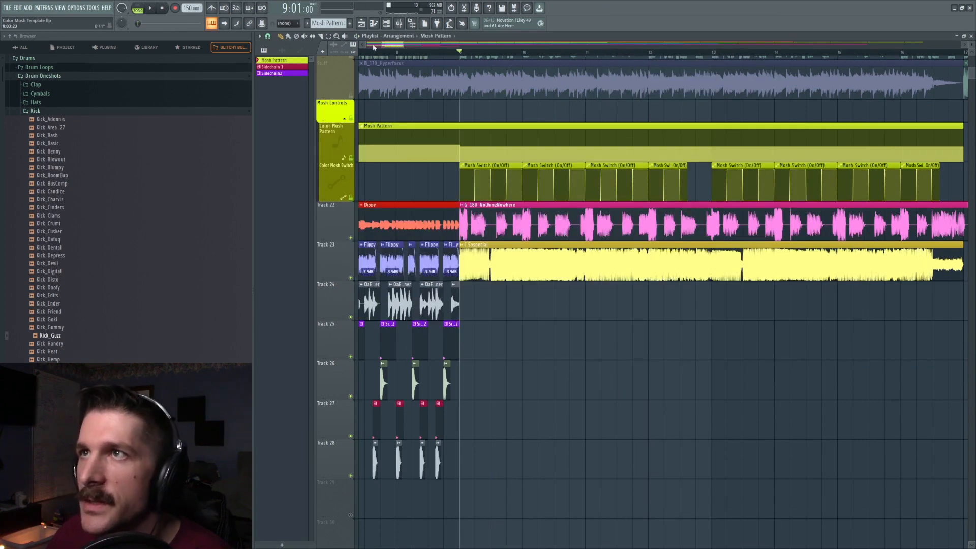
Slip the audio inside the C Sospecial clip on Track 23 to another part of the sample and play it
left_click_drag(677, 255, 204, 243)
key("space")
left_click(399, 23)
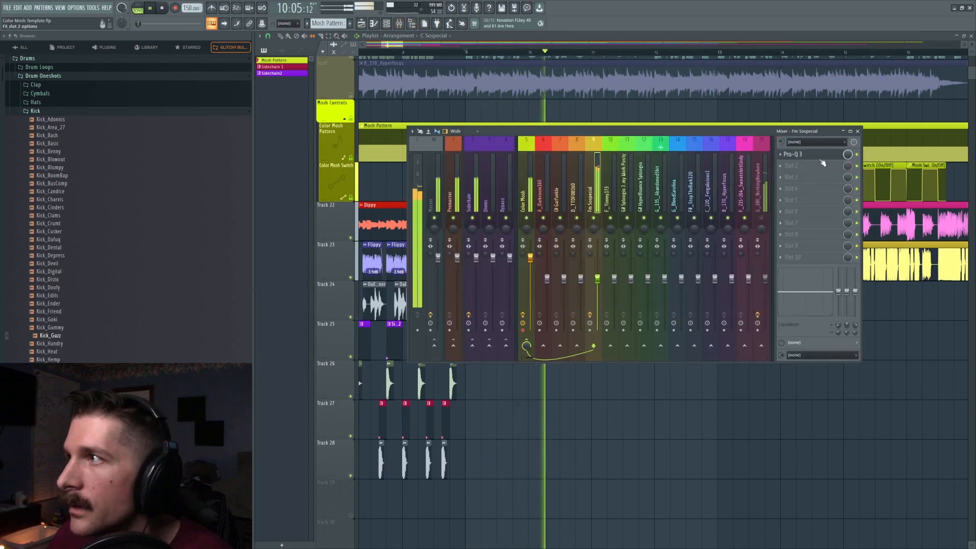
key("space")
left_click(917, 387)
left_click_drag(763, 265, 716, 264)
Reopen Pro-Q 3 on the Fm Sospecial mixer track and check it during playback
left_click(404, 26)
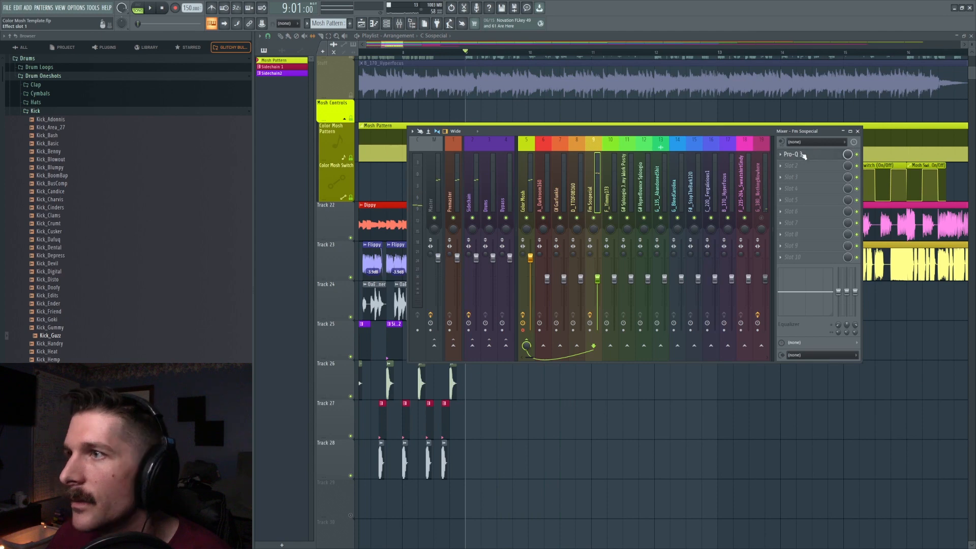
left_click(809, 153)
key("space")
key("space")
left_click(908, 296)
Slip the C Sospecial clip's audio further to a part with gapped, chopped hits, playing it from bar 9 after each change
left_click_drag(763, 264, 131, 239)
key("space")
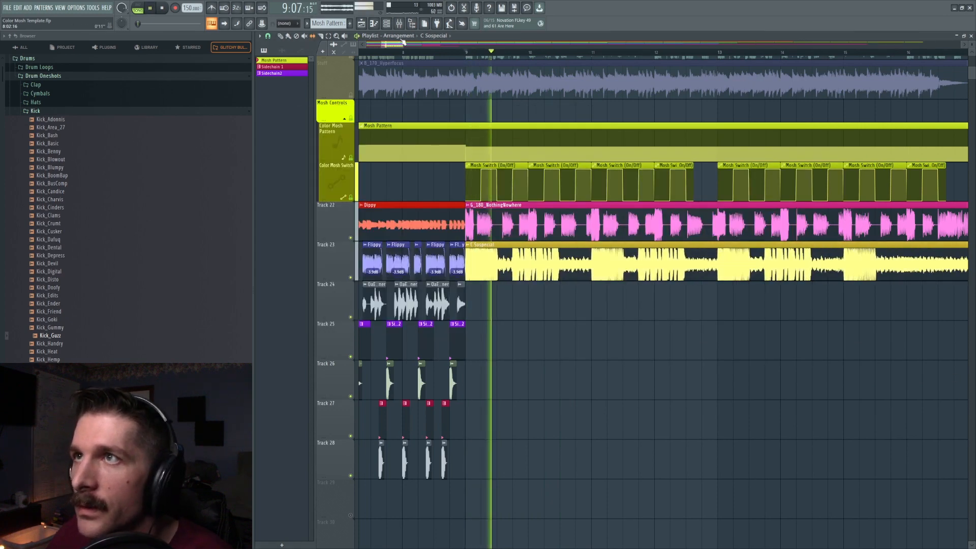
key("space")
left_click_drag(915, 264, 412, 233)
key("space")
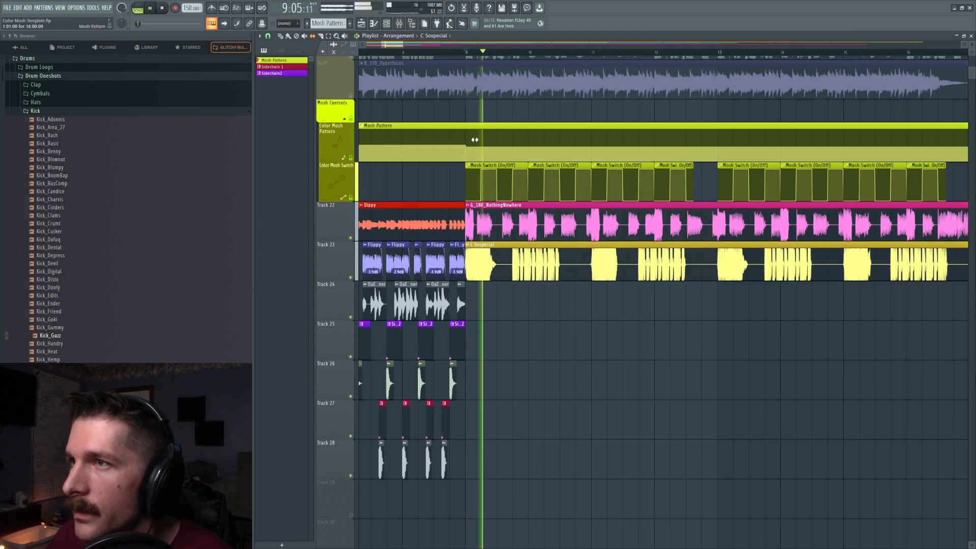
Raise a broad low-frequency bell boost in Pro-Q 3 on the Fm Sospecial mixer track and play the section from bar 9
key("F9")
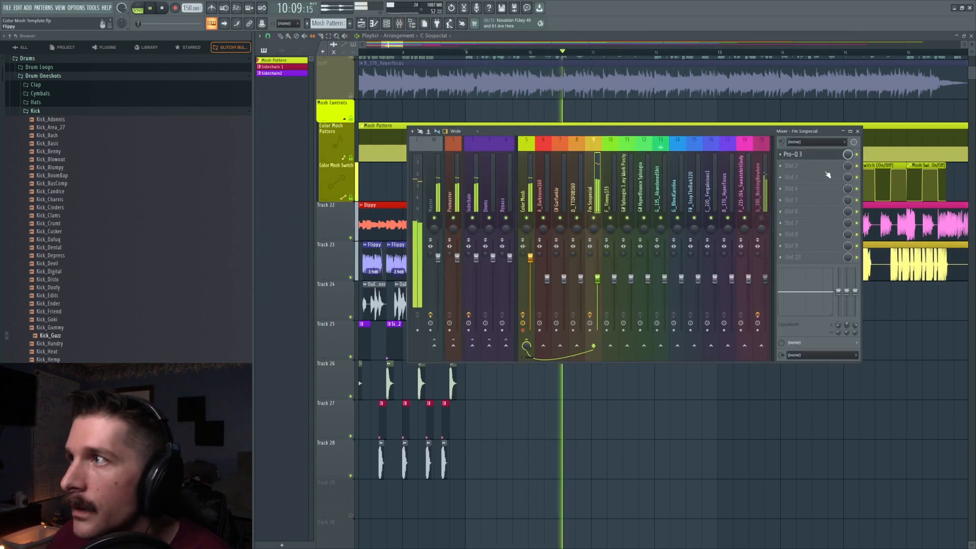
left_click(793, 154)
key("space")
left_click_drag(569, 195, 360, 129)
key("space")
scroll(369, 135, "down", 5)
left_click_drag(359, 169, 356, 148)
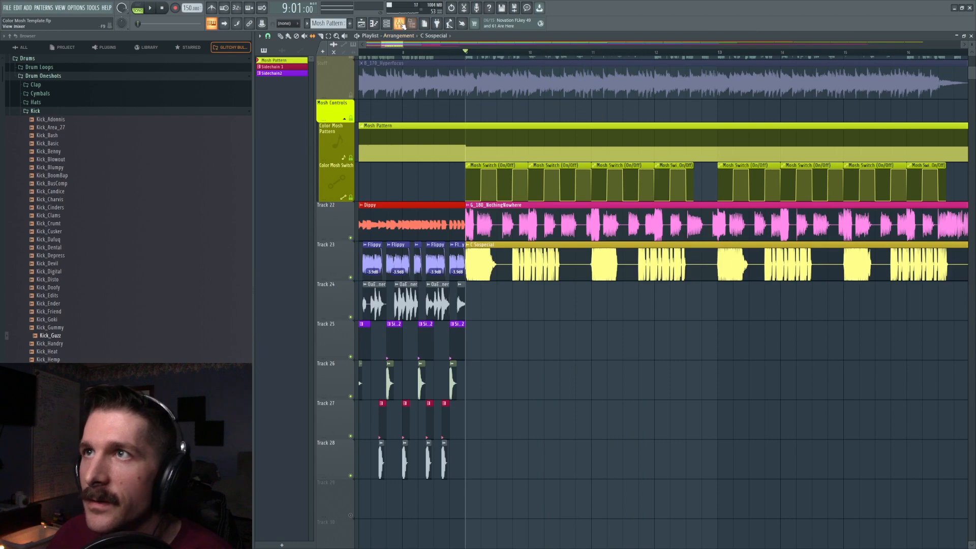
left_click(402, 24)
key("F9")
key("space")
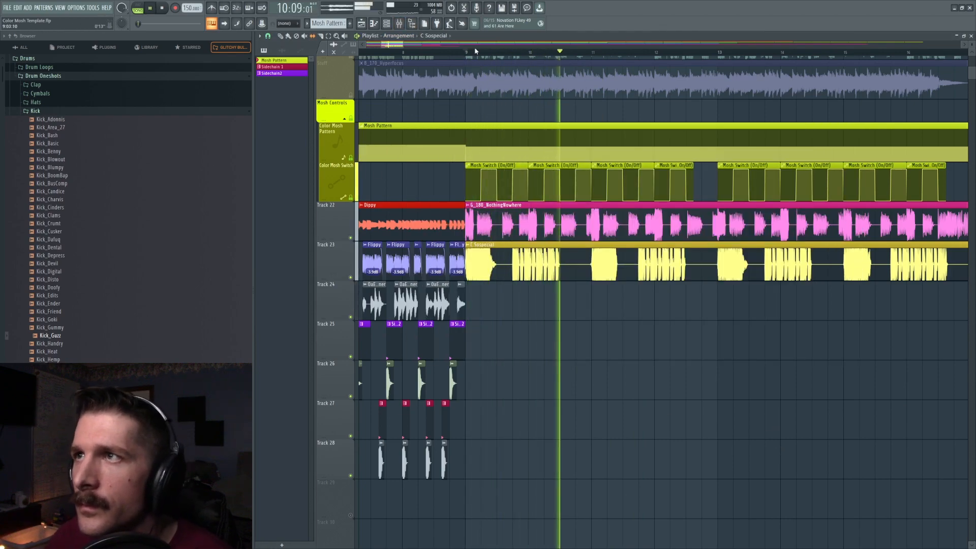
scroll(476, 50, "down", 6)
Remove Pro-Q 3 from the Color Mosh mixer track and play the section from bar 9
key("F9")
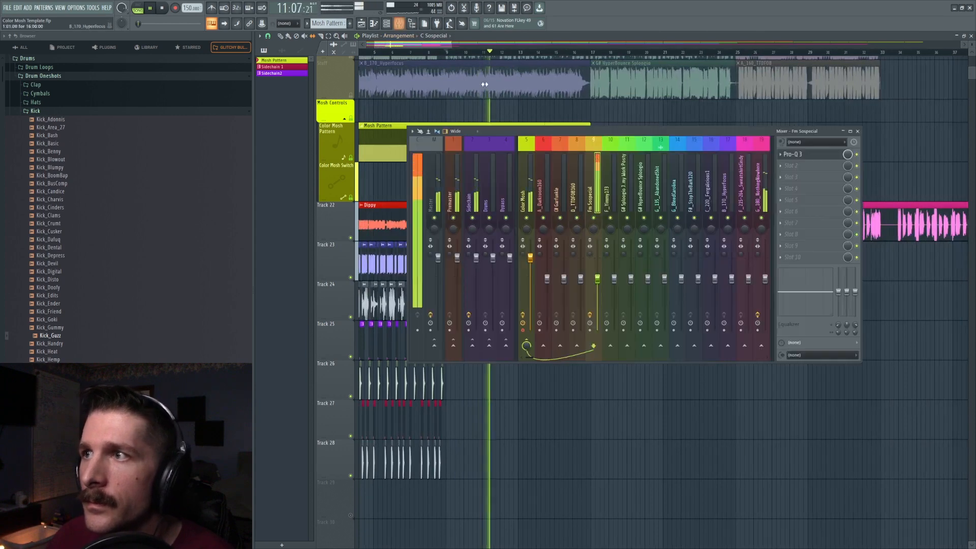
left_click(529, 181)
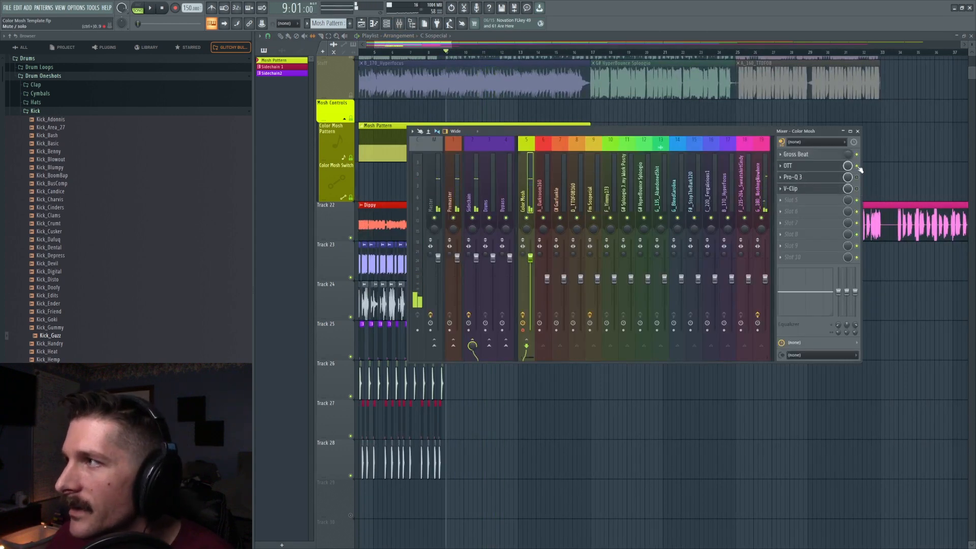
key("space")
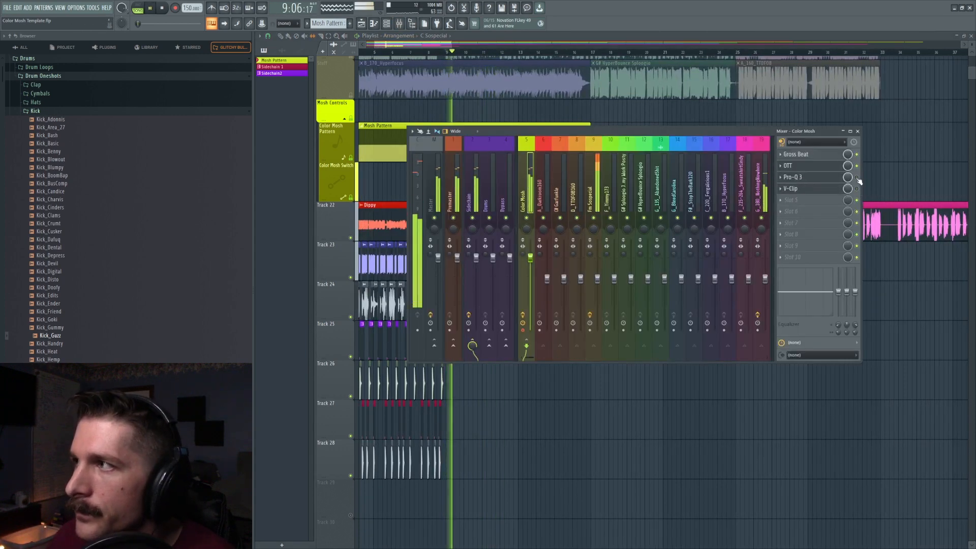
left_click(803, 178)
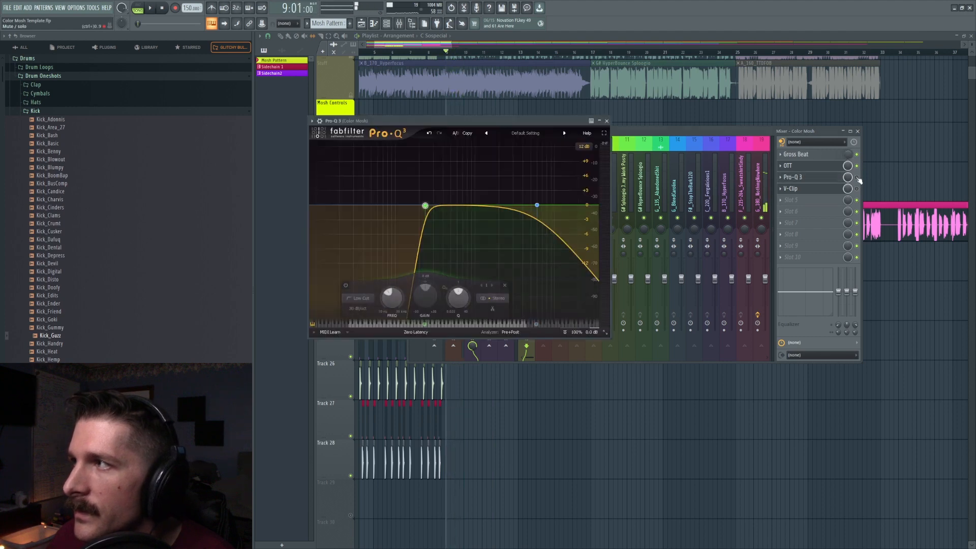
left_click(780, 177)
left_click(795, 196)
left_click(520, 304)
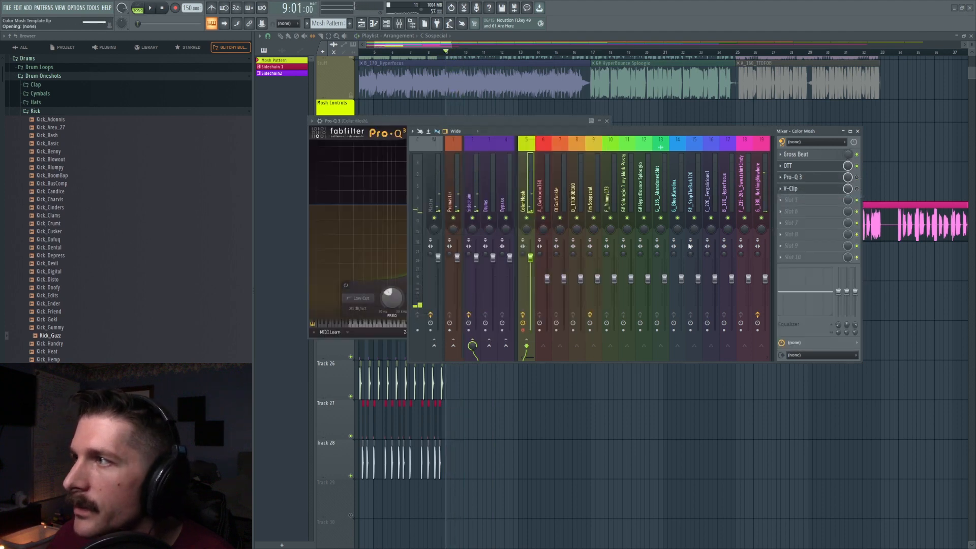
key("space")
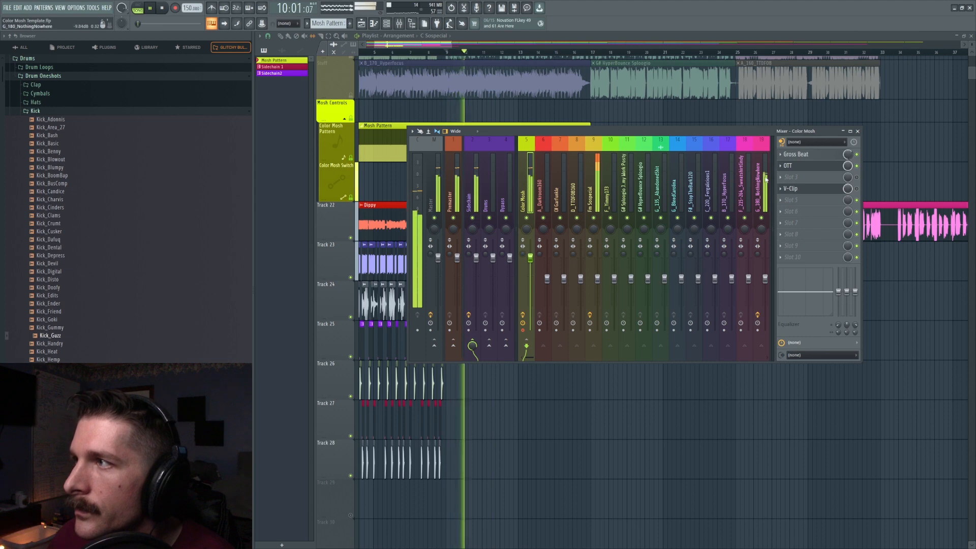
Reduce the low-frequency bell boost in Pro-Q 3 on the Fm Sospecial mixer track
left_click(592, 178)
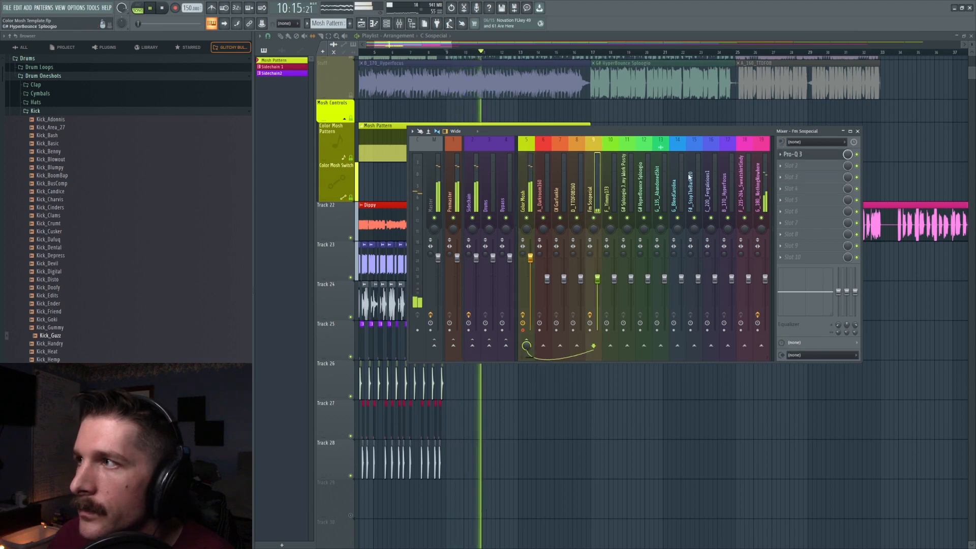
left_click(803, 154)
left_click_drag(355, 147, 356, 170)
left_click(688, 132)
Set the V-Clip ceiling on the Color Mosh mixer track to -7.45 dB, close the plugin and stop playback
left_click(529, 169)
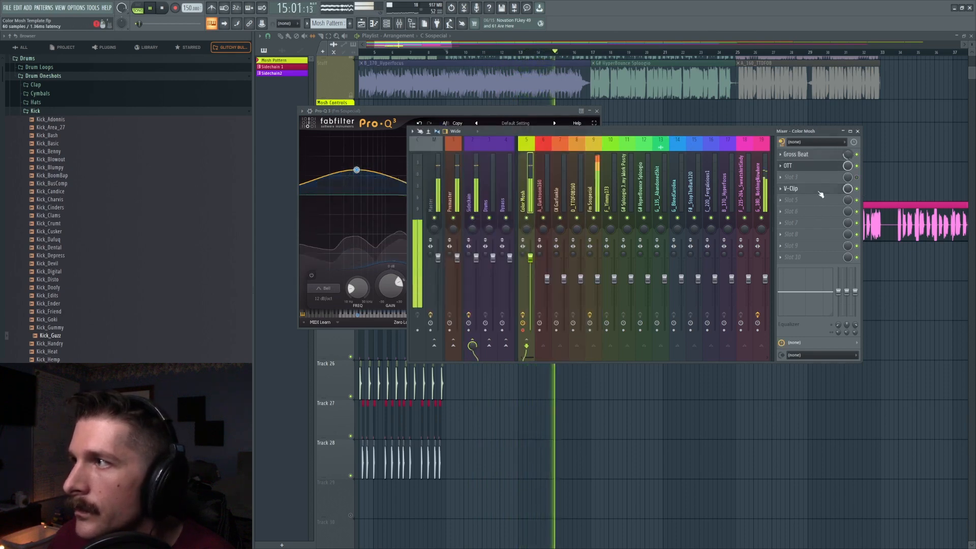
left_click(790, 188)
left_click_drag(465, 152, 465, 139)
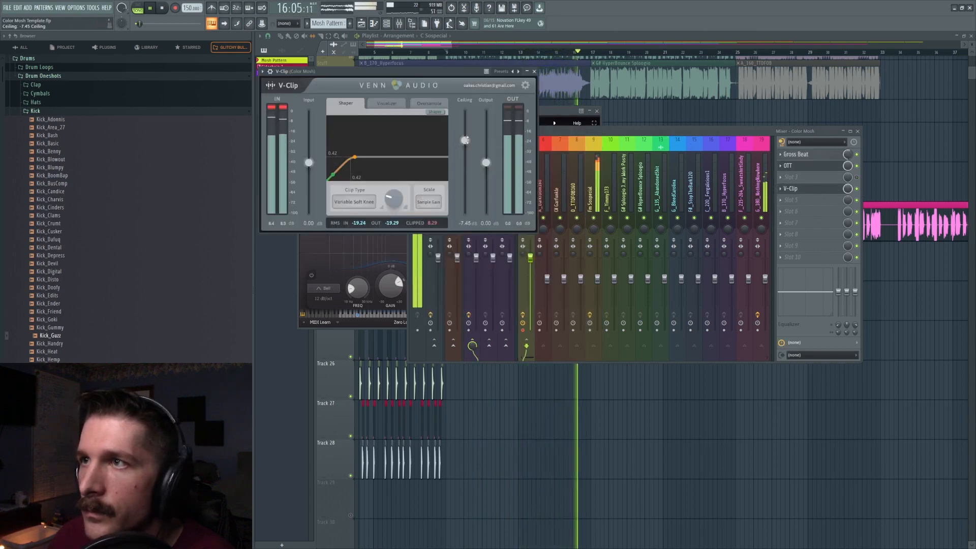
right_click(687, 421)
key("space")
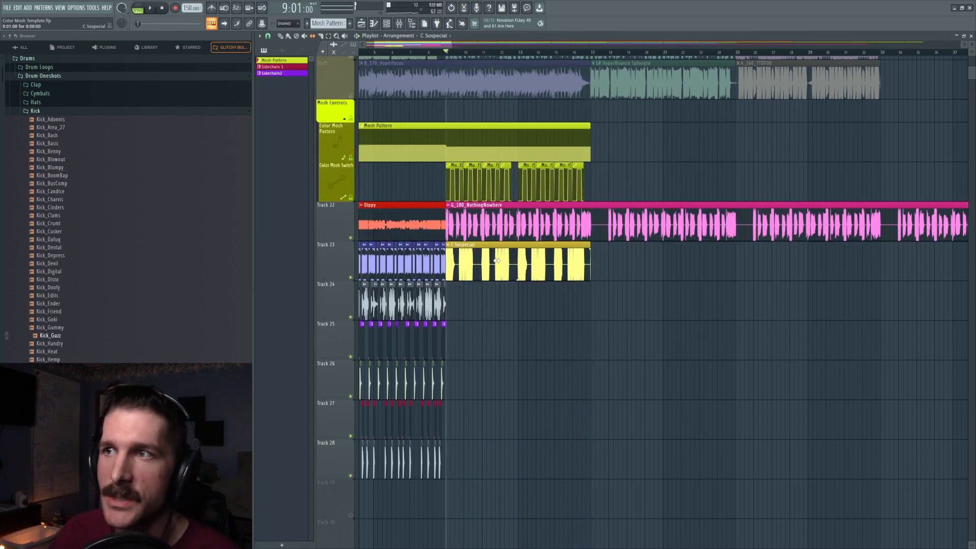
Examine the project info comments for the ways to use the template and its tips on moshing and chop patterns
left_click(77, 8)
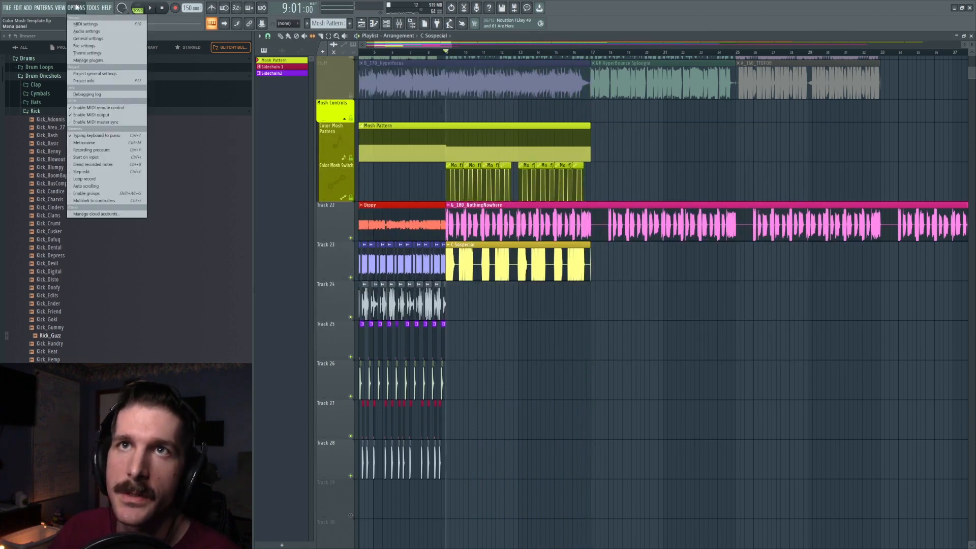
left_click(84, 80)
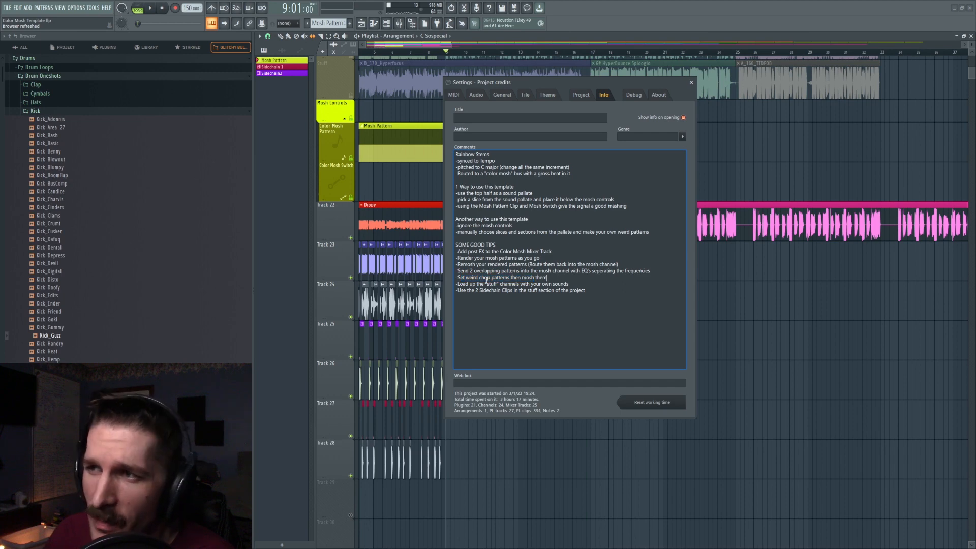
left_click(691, 83)
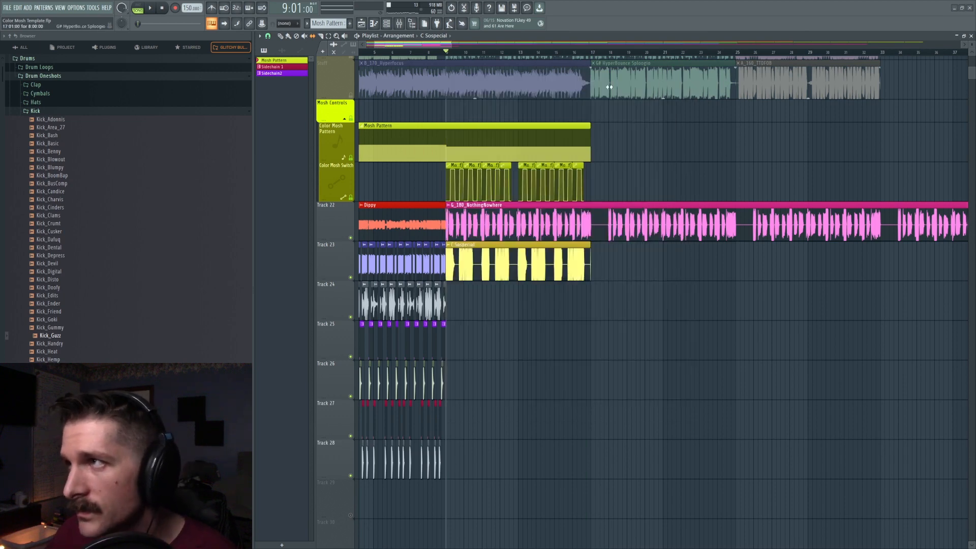
left_click(82, 7)
left_click(99, 80)
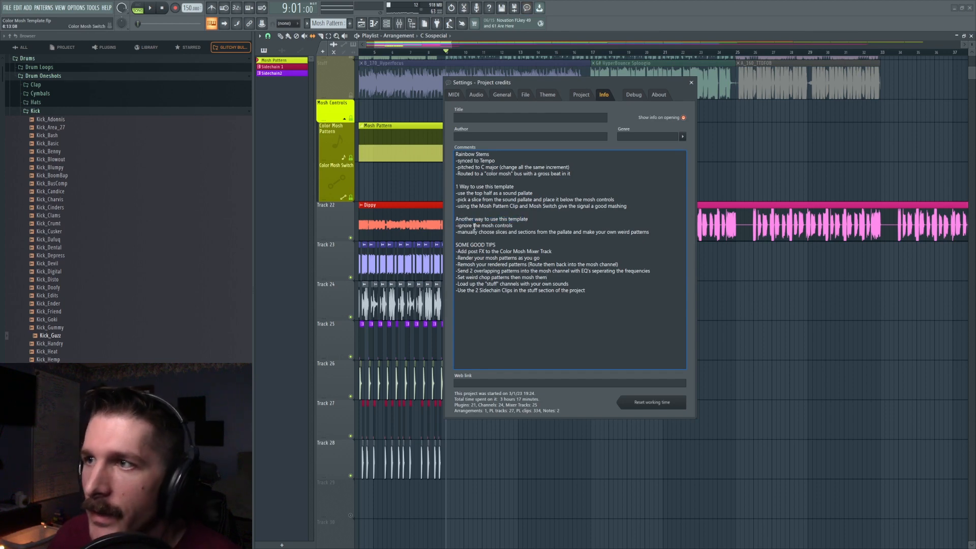
left_click_drag(458, 232, 638, 233)
left_click(654, 233)
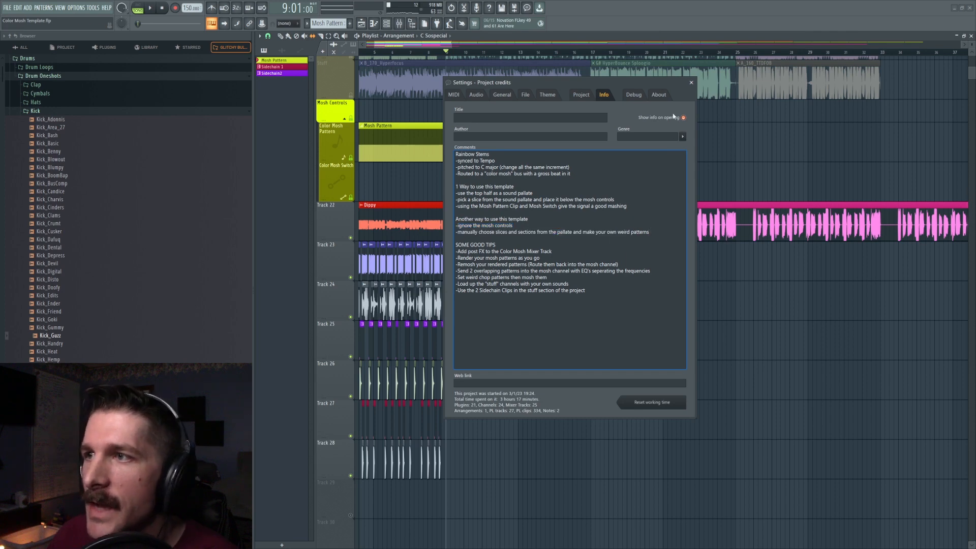
left_click(691, 82)
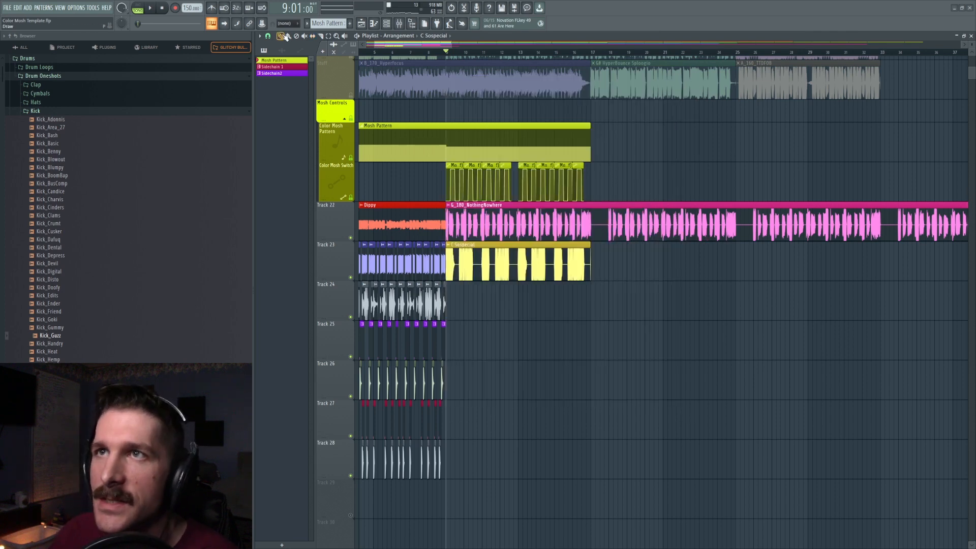
Place the G_135_AbandonedShit slice from the sound palette on Track 22 at bar 9 and shorten it to one bar
scroll(465, 208, "up", 4)
scroll(396, 234, "left", 3)
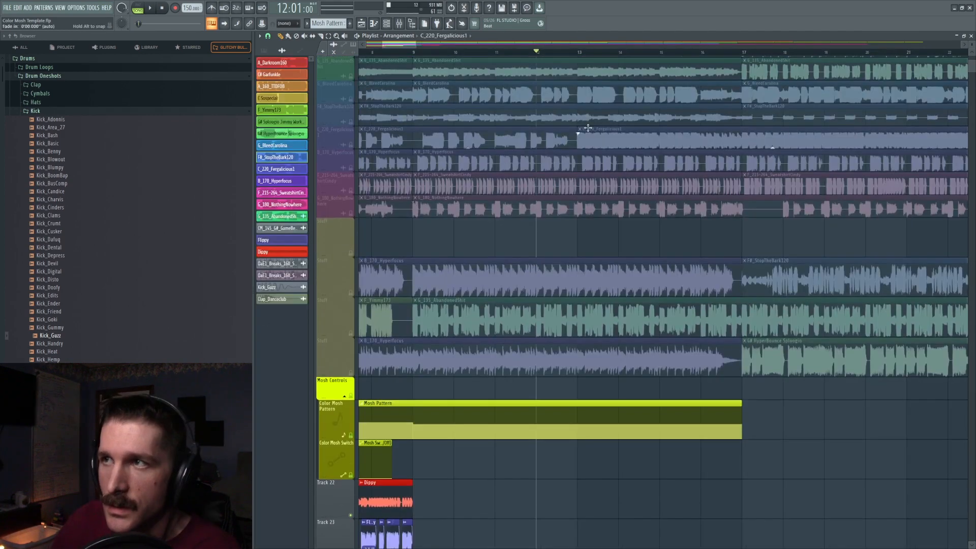
scroll(567, 53, "down", 4)
scroll(546, 168, "up", 4)
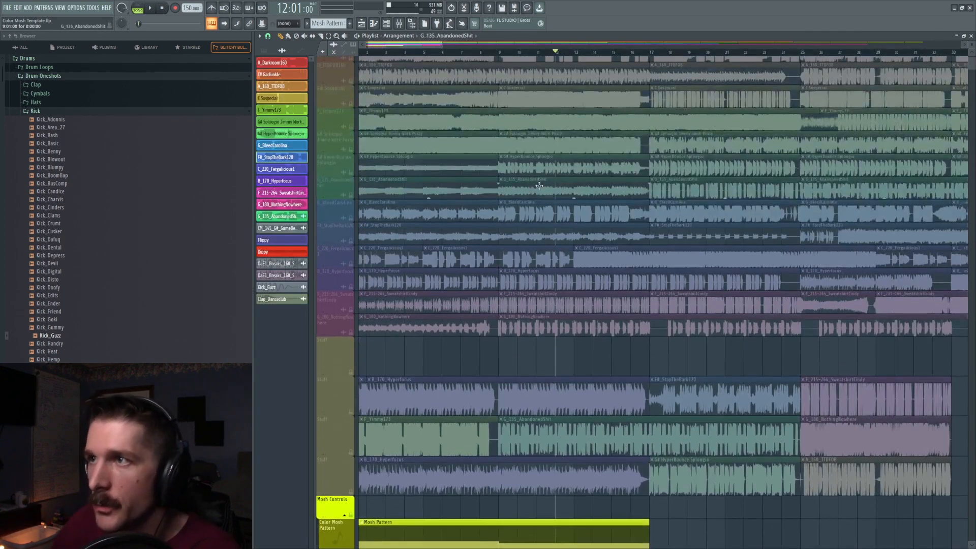
scroll(540, 201, "down", 6)
scroll(541, 210, "down", 2)
left_click_drag(516, 356, 498, 360)
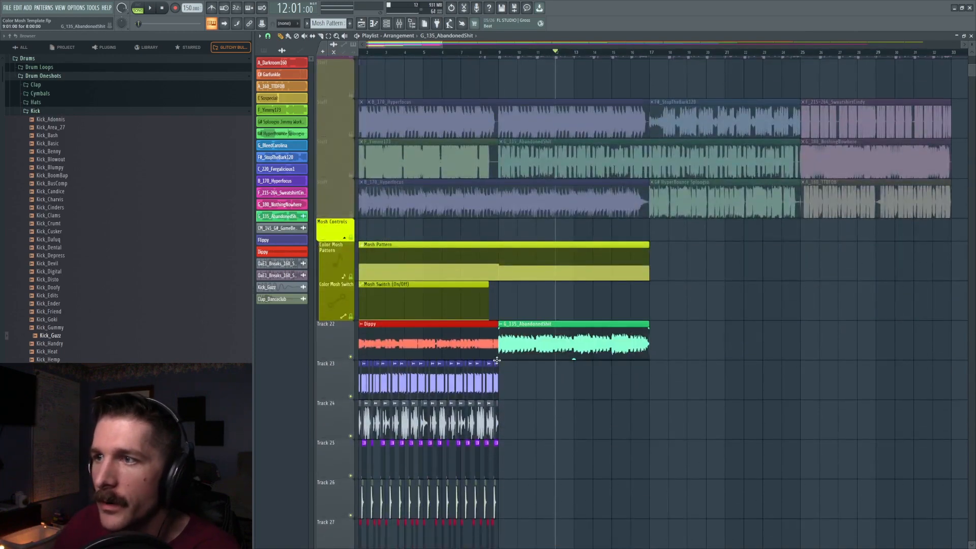
scroll(356, 35, "up", 2)
left_click_drag(648, 422, 519, 430)
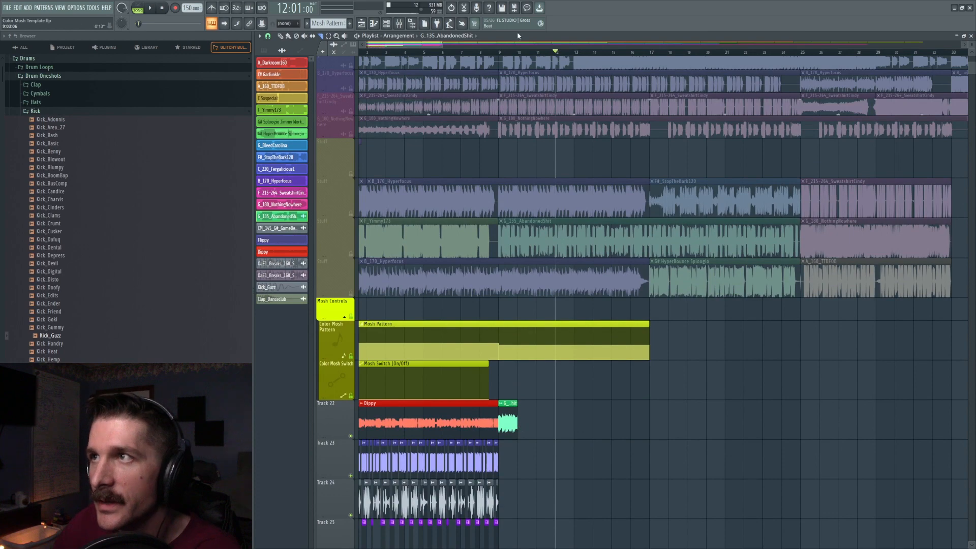
Place F_Yimmy173, A_Darkroom160 and G_BleedCarolina slices spaced out further along Track 22, and set the play position to bar 9
scroll(537, 54, "down", 5)
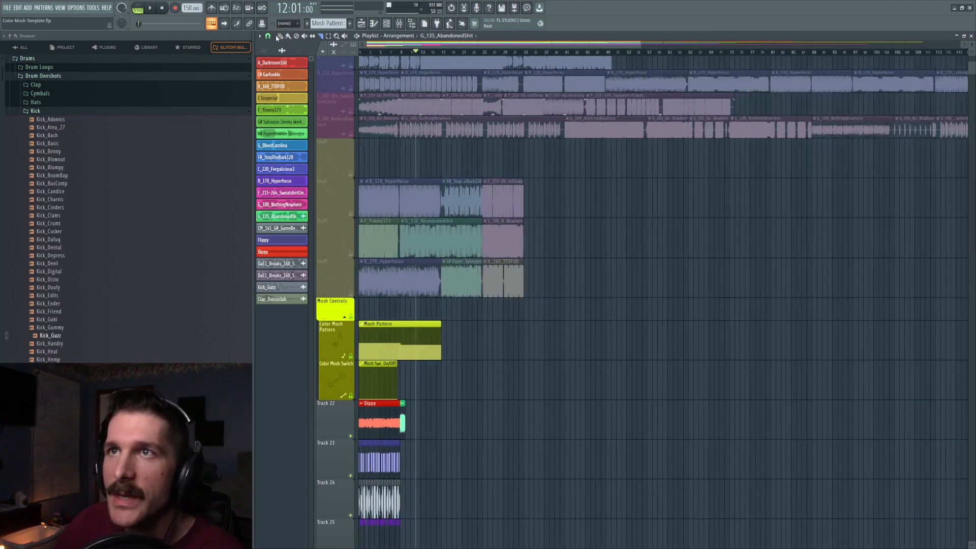
scroll(672, 234, "up", 5)
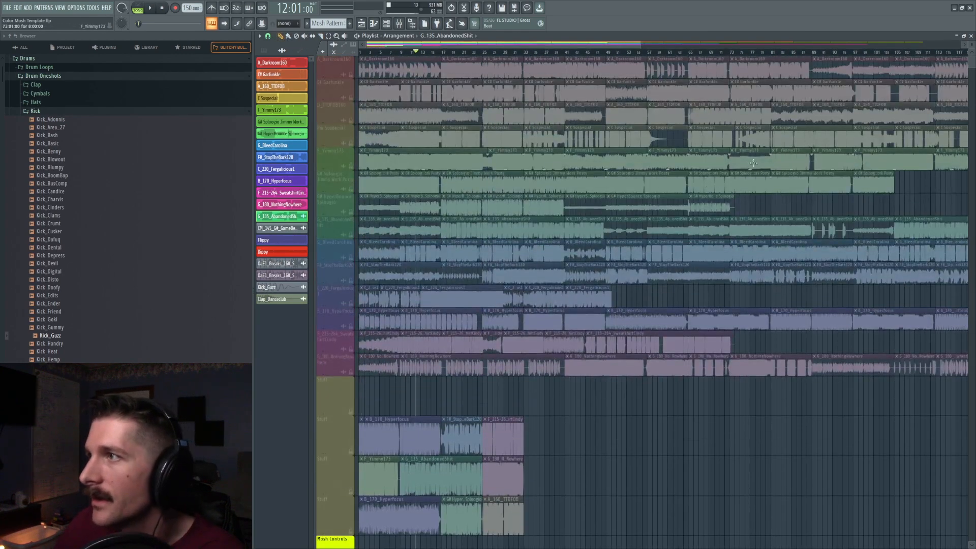
scroll(501, 414, "down", 4)
left_click(414, 509)
scroll(790, 120, "up", 4)
scroll(516, 448, "down", 5)
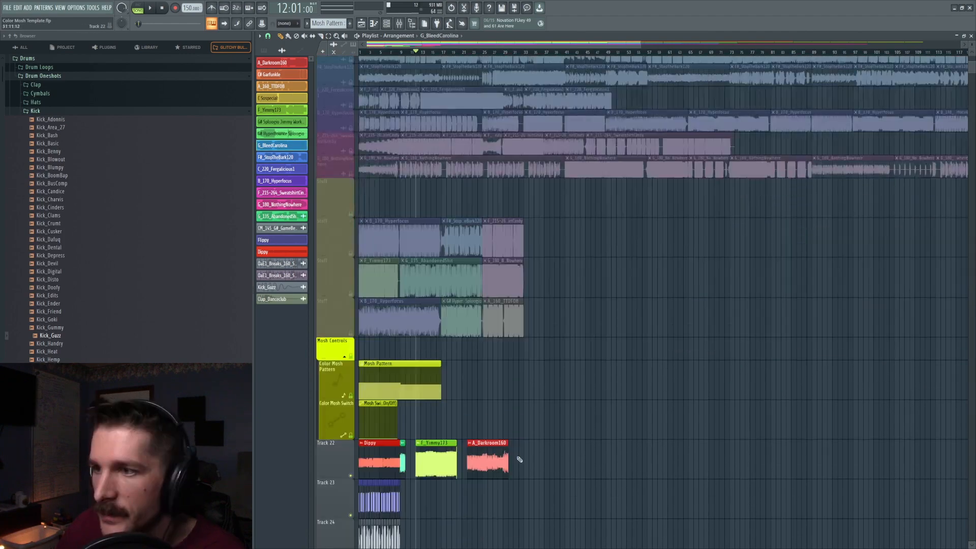
left_click(521, 457)
scroll(358, 55, "up", 8)
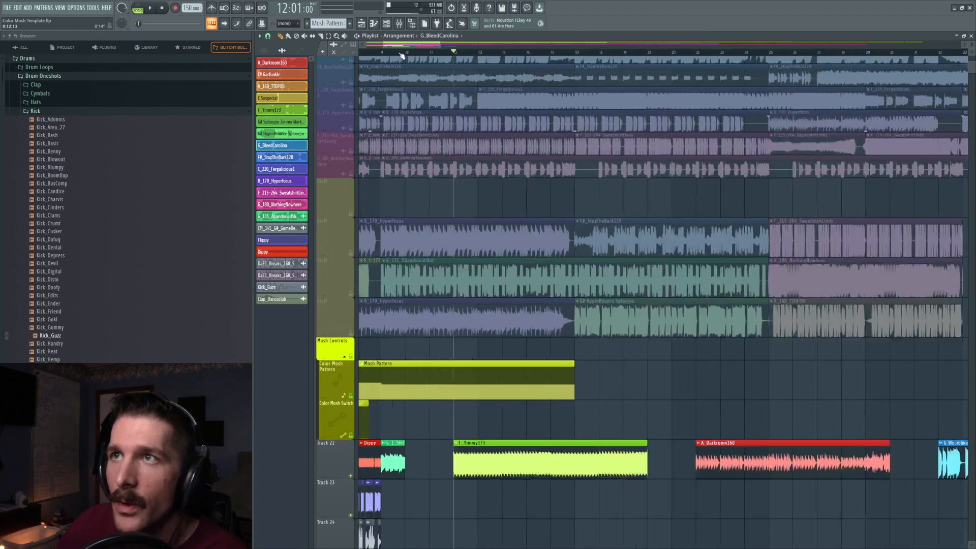
left_click(426, 52)
scroll(426, 244, "down", 2)
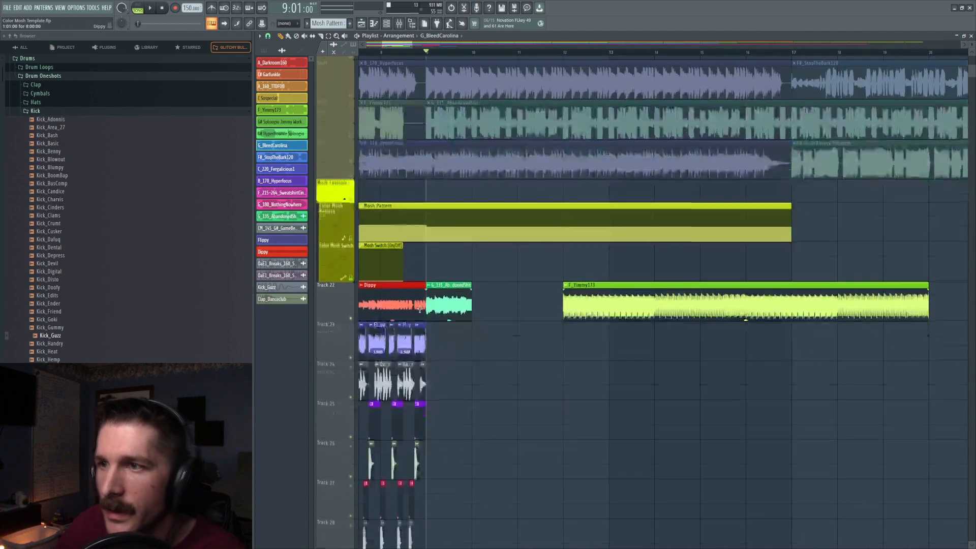
left_click(402, 244)
left_click_drag(402, 244, 677, 245)
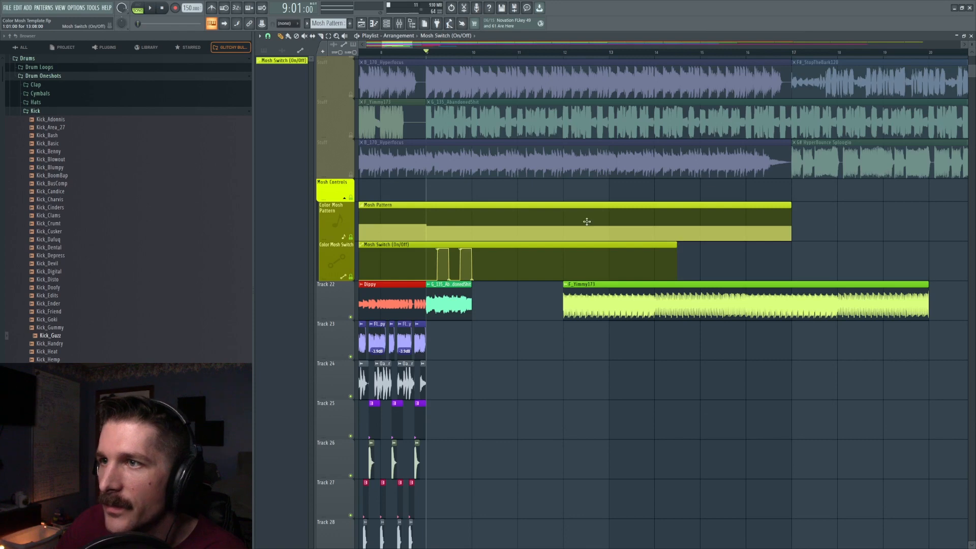
scroll(477, 55, "down", 6)
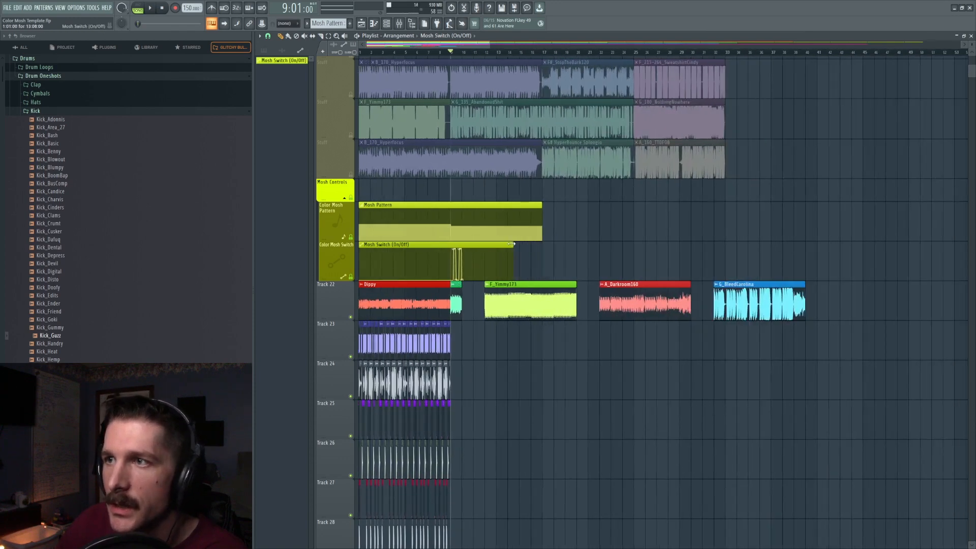
left_click_drag(512, 244, 445, 249)
Place copies of the Mosh Switch clip on the Color Mosh Switch track at bars 9, 17 and 25
left_click(452, 249)
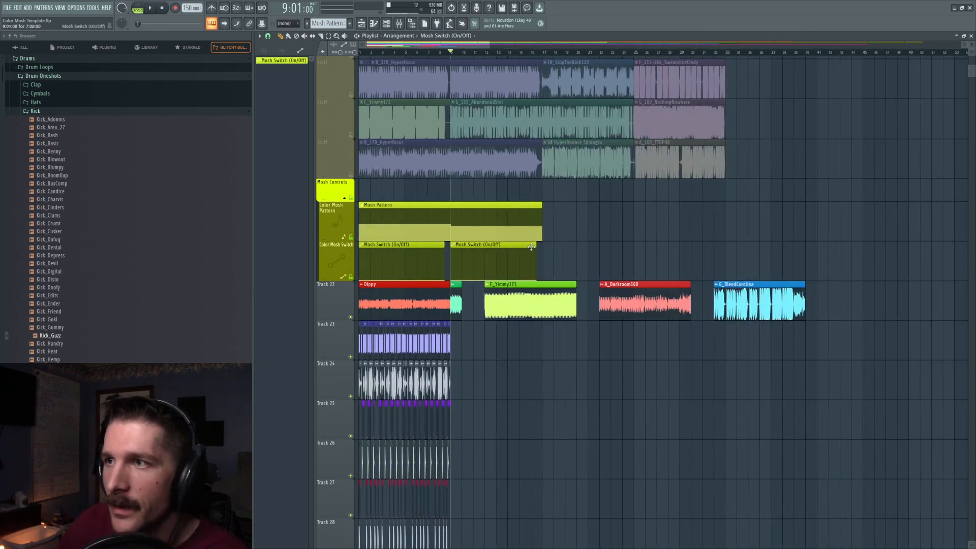
left_click(555, 249)
left_click_drag(617, 251, 606, 250)
left_click(636, 250)
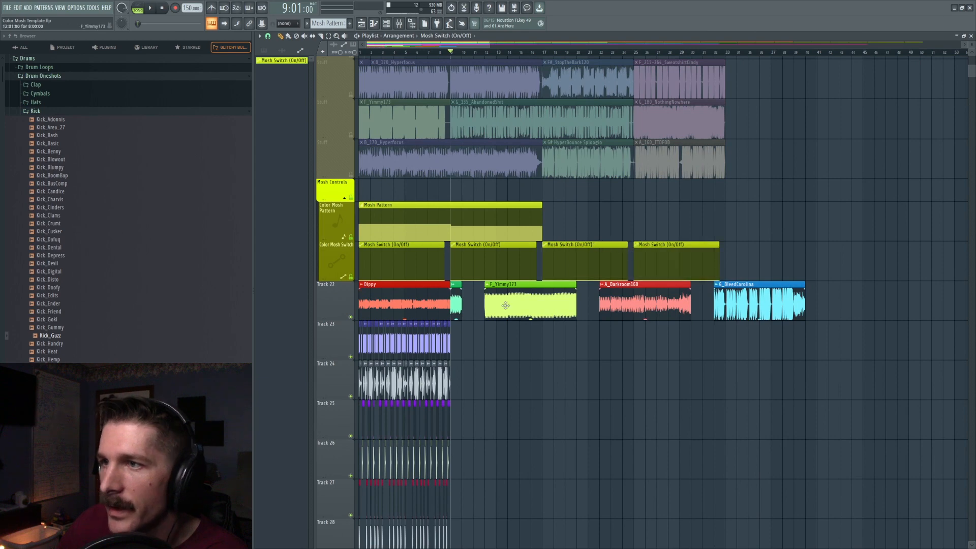
Change the playlist snap and cut the G_135_AbandonedShit clip on Track 22 to a shorter slice, undoing a misplaced edit
scroll(442, 59, "up", 5)
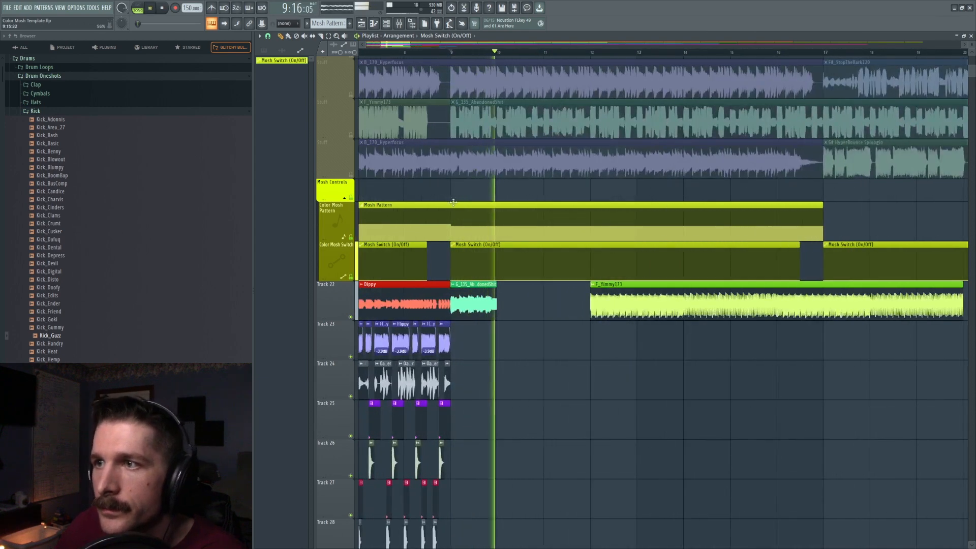
left_click(268, 36)
left_click(287, 123)
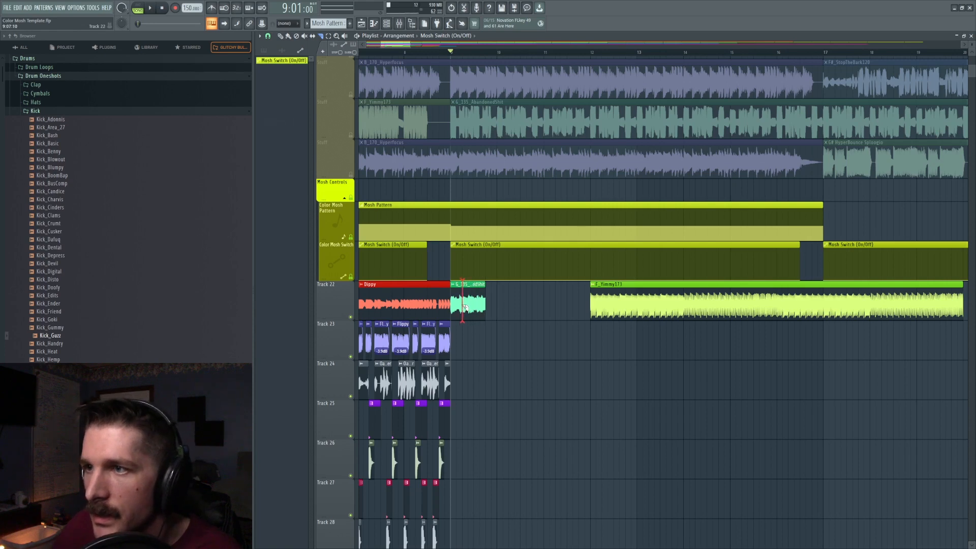
key("ctrl+z")
right_click(473, 306)
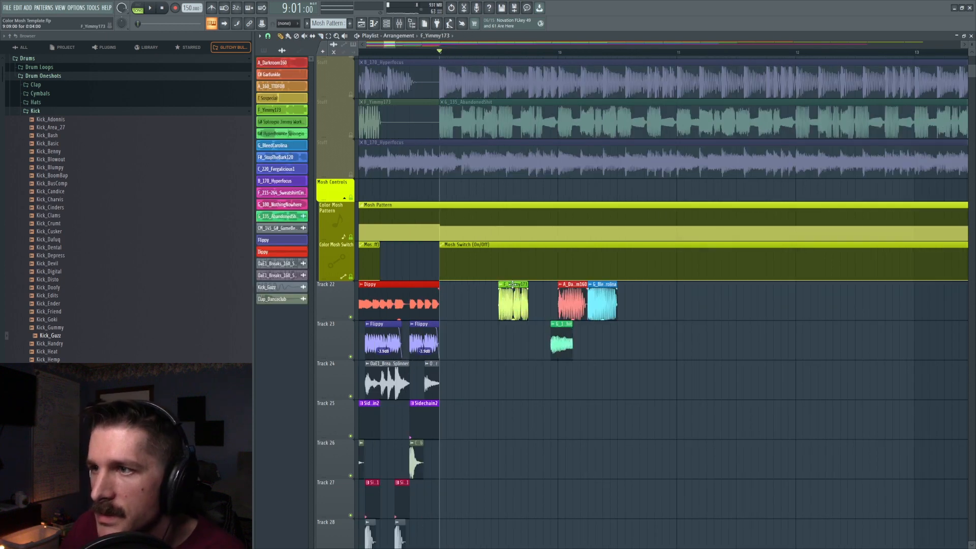
Move the F_Yimmy173 clip on Track 22 to bar 9 and add two shorter copies of it spaced out after it
left_click_drag(512, 289, 454, 288)
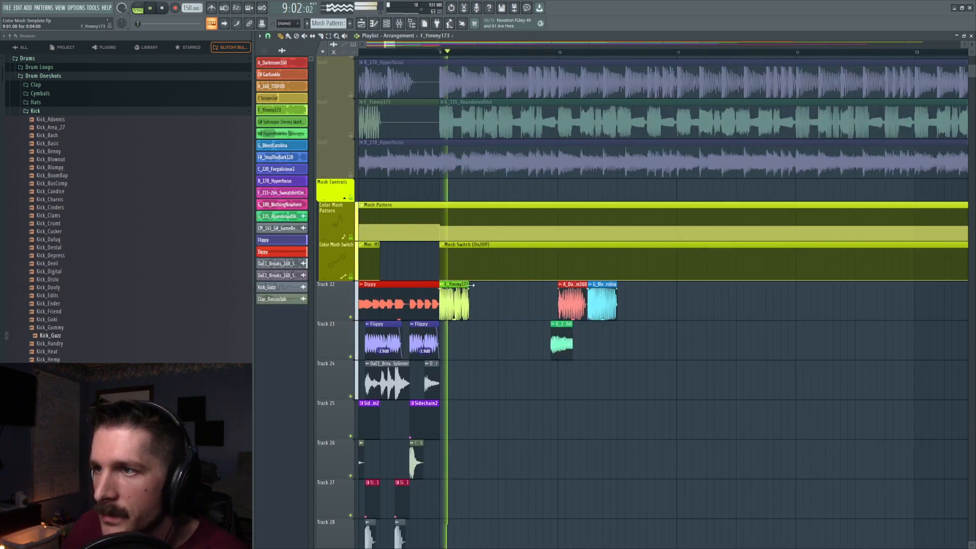
left_click(480, 297)
key("space")
left_click_drag(499, 284, 498, 289)
key("space")
key("space")
left_click(513, 289)
left_click(313, 36)
key("space")
key("space")
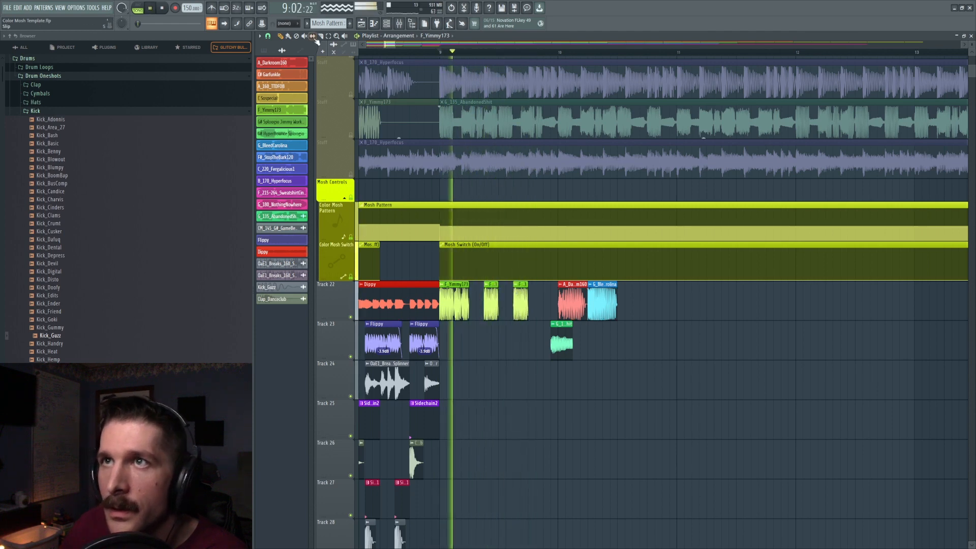
Audition the pattern and try an A_Darkroom160 slice on Track 23 directly after the first F_Yimmy173 clip
key("space")
key("space")
key("space")
key("space")
key("space")
key("space")
key("space")
left_click(468, 337)
right_click(550, 326)
left_click(569, 307)
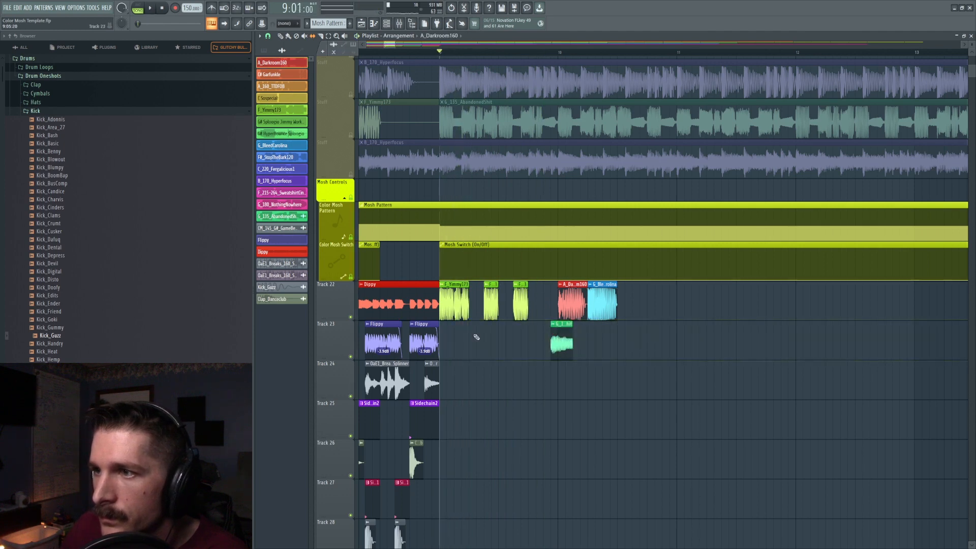
left_click(470, 338)
key("space")
key("space")
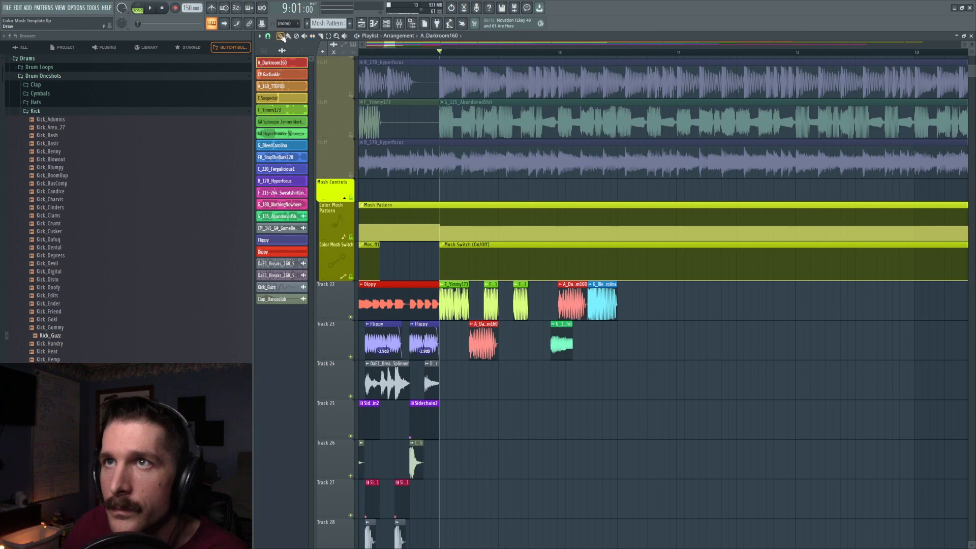
Move the A_Darkroom160 clip further along Track 23 and place two short G_135_AbandonedShit slices in the gaps between the F_Yimmy173 clips
left_click_drag(559, 326, 626, 328)
key("space")
left_click_drag(470, 326, 478, 325)
left_click(499, 326)
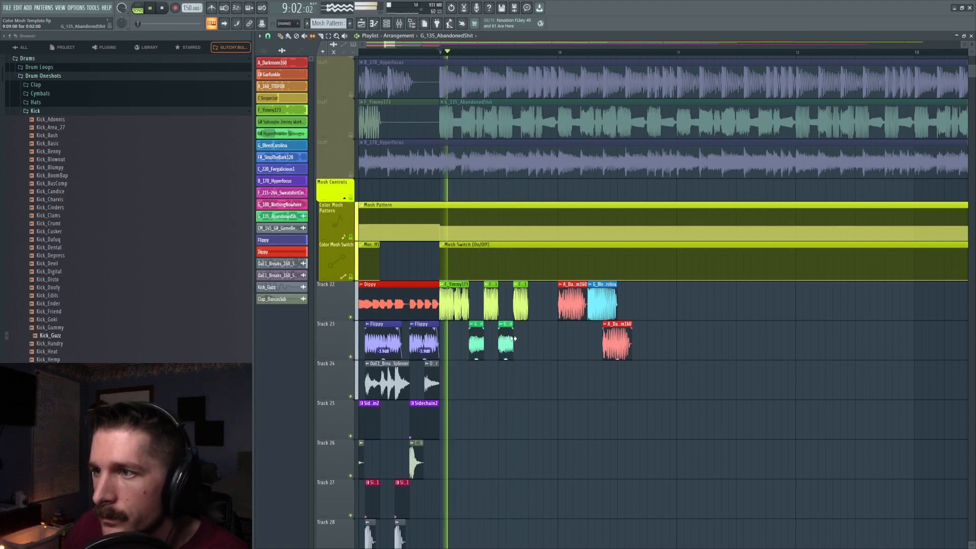
Fill the end of bar 9 with short G_BleedCarolina and A_Darkroom160 slices and repeat the two G_135_AbandonedShit slices in bar 10
left_click_drag(604, 294, 530, 294)
left_click(573, 297)
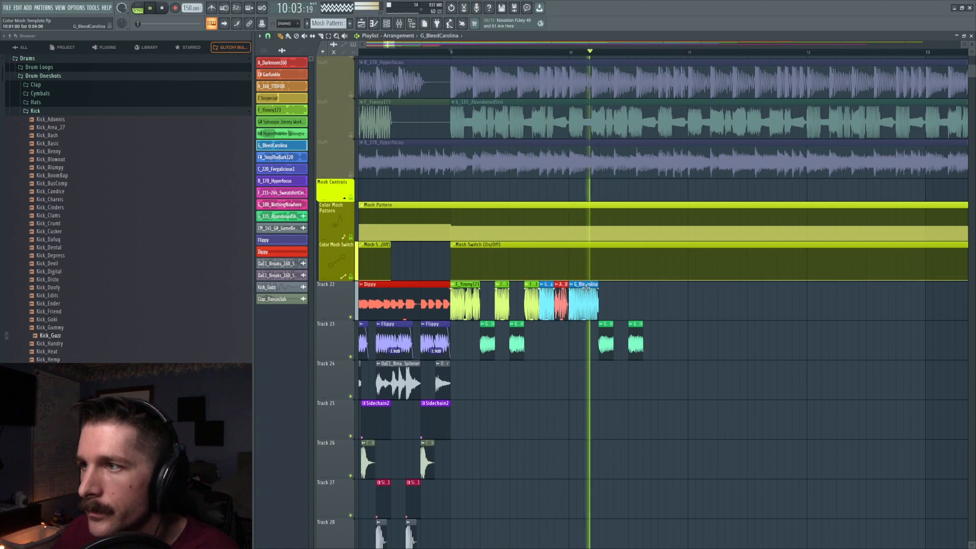
key("space")
Replace the G_BleedCarolina clip at bar 10 on Track 22 with a short B_170_Hyperfocus slice from the sound palette
scroll(464, 311, "up", 4)
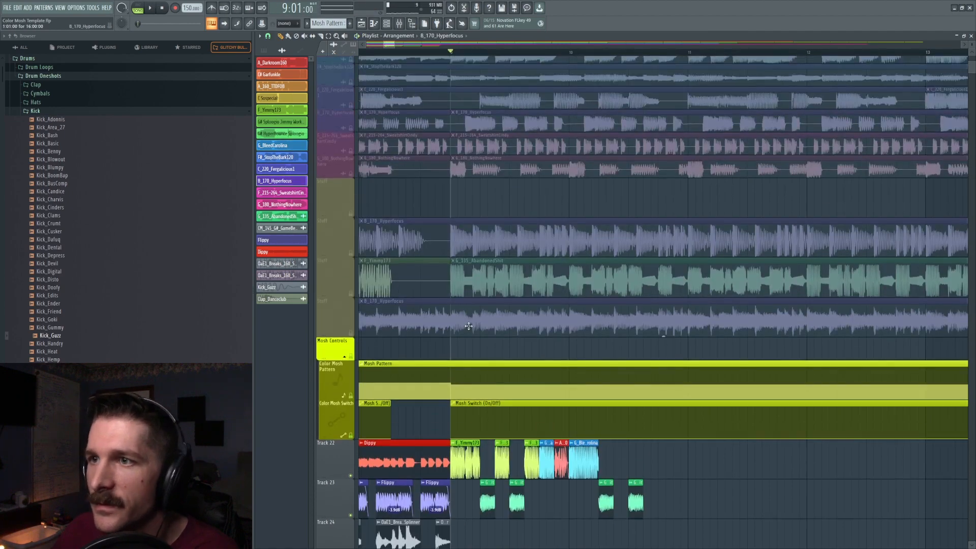
scroll(468, 326, "down", 3)
right_click(579, 330)
left_click(569, 328)
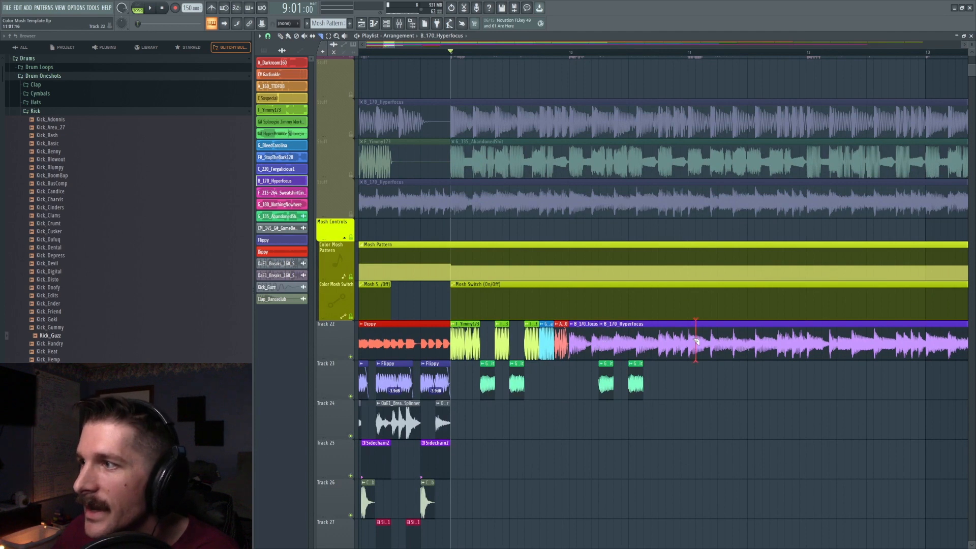
right_click(690, 342)
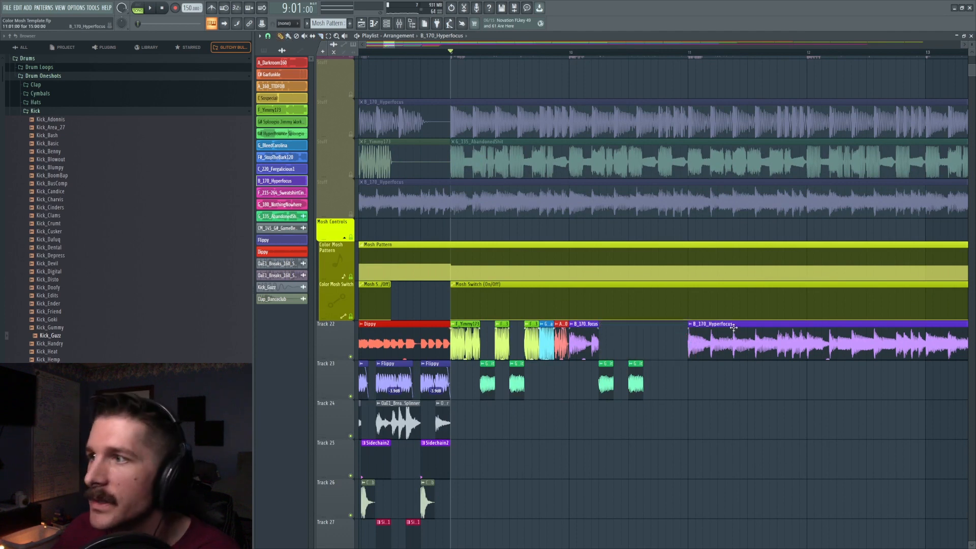
right_click(733, 328)
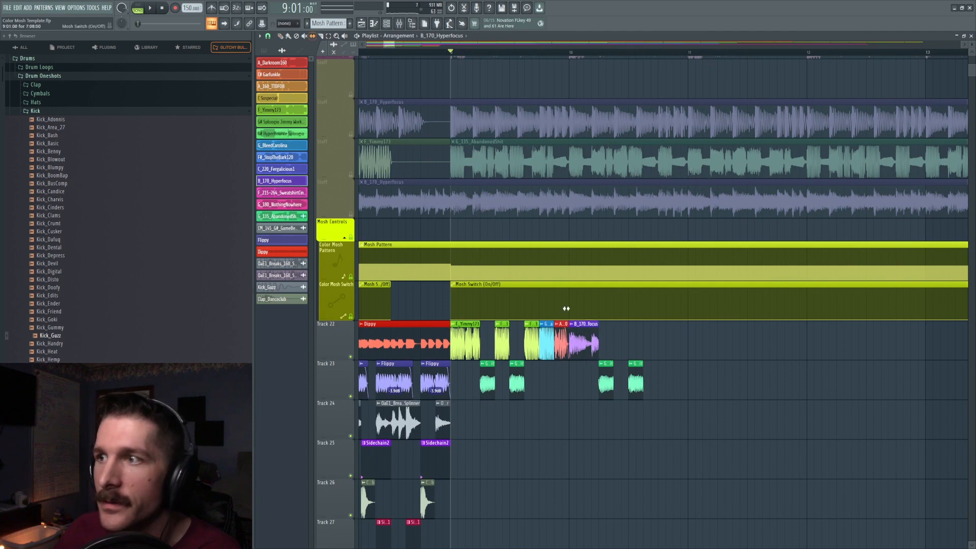
left_click_drag(545, 334, 349, 325)
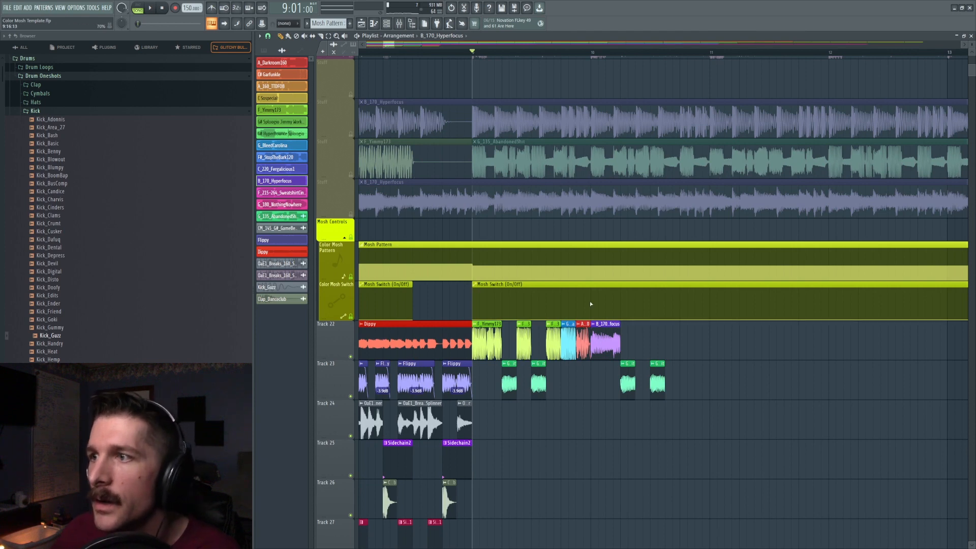
Add two short F_Yimmy173 slices around the G_135_AbandonedShit slices in bar 10 while the pattern plays
key("space")
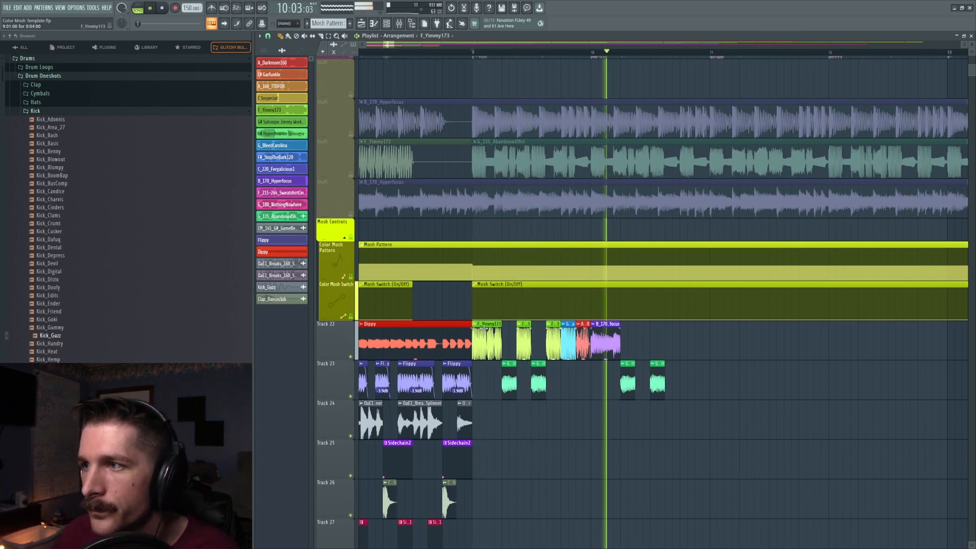
left_click(643, 341)
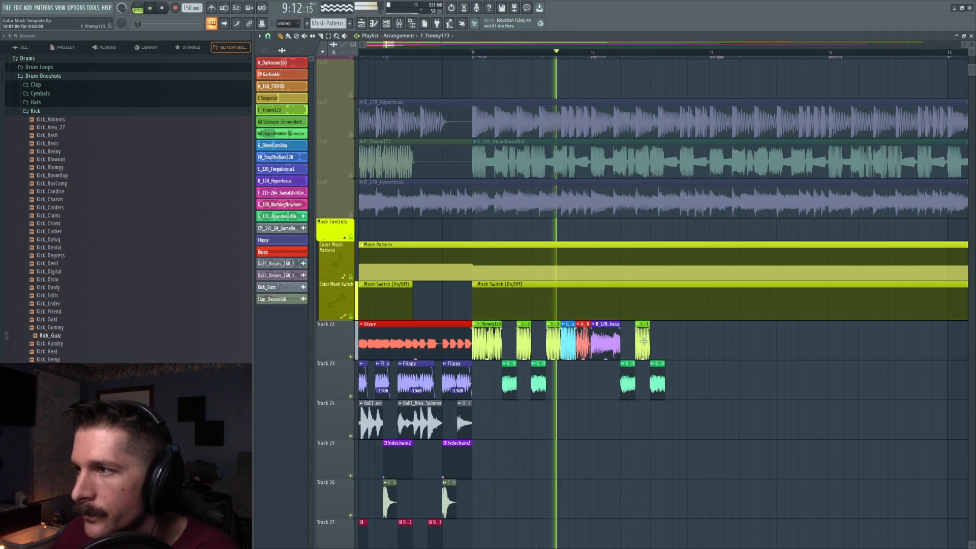
left_click(672, 340)
key("space")
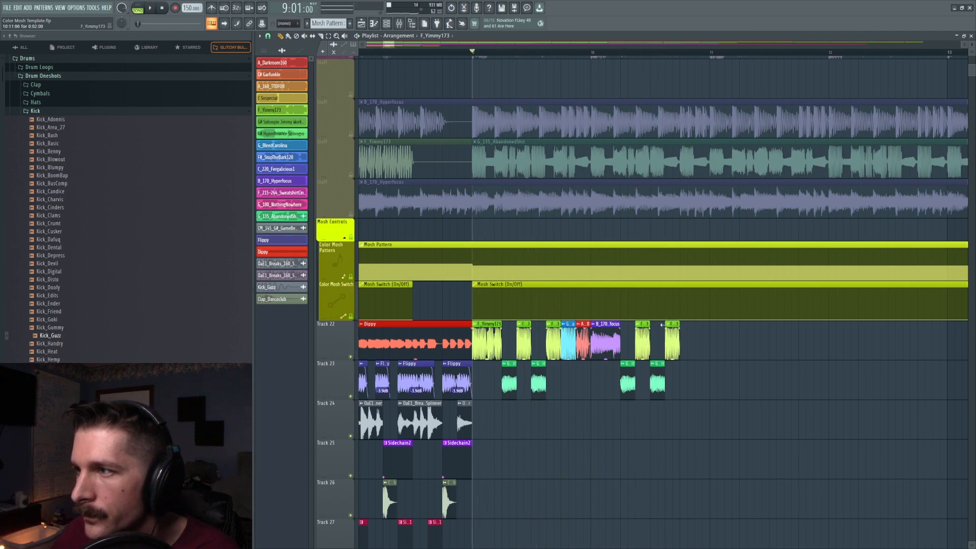
Place an A_Darkroom160 slice filling the end of bar 10 on Track 22 and duplicate the two-bar pattern into bars 11 and 12
left_click(586, 325)
key("space")
left_click(686, 335)
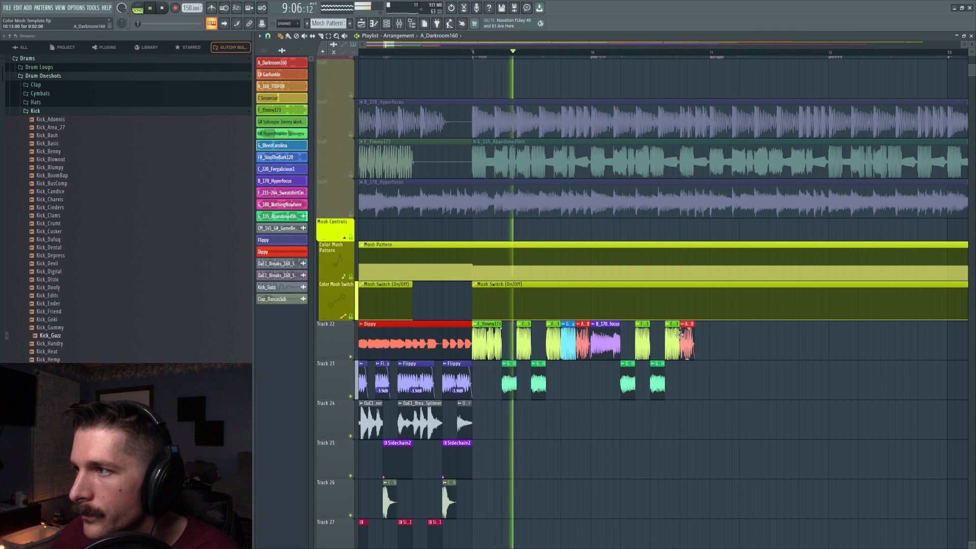
left_click_drag(693, 326, 708, 326)
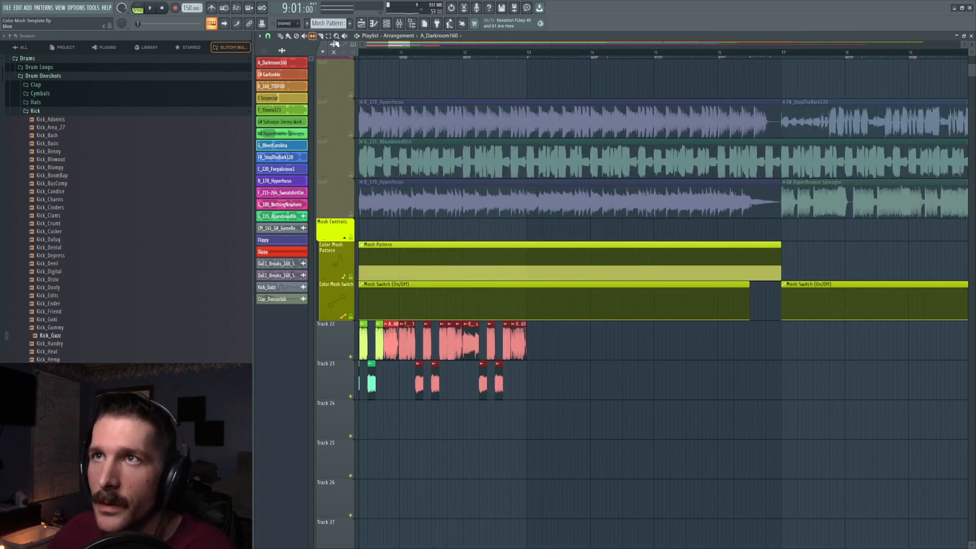
Play the duplicated pattern from bar 11 and slip the audio inside its slices for variation, clearing the clip selection
scroll(407, 65, "left", 3)
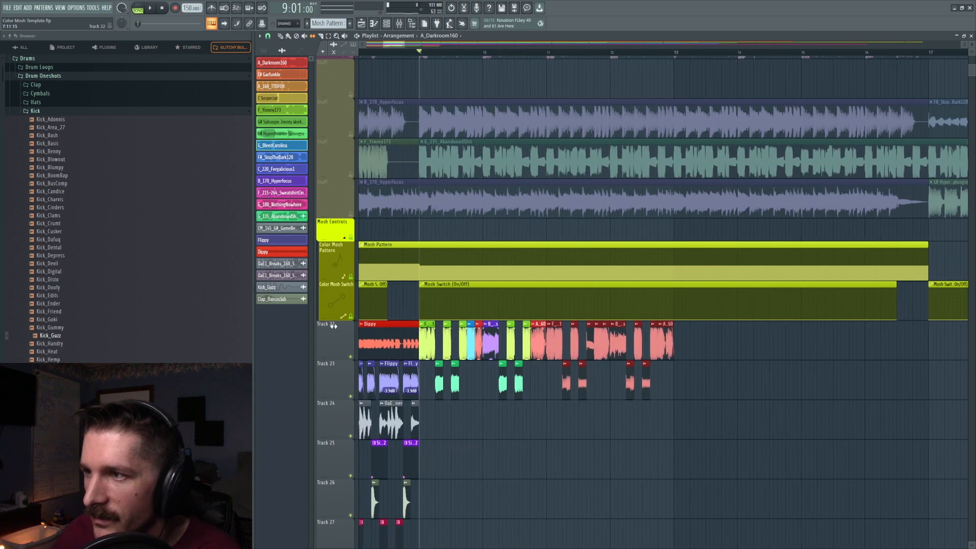
left_click(556, 55)
key("space")
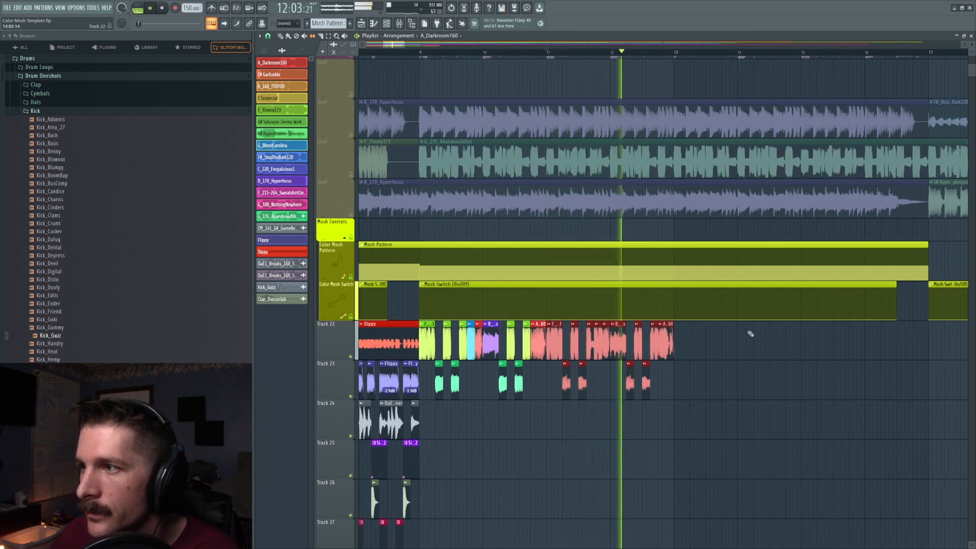
left_click(749, 329)
key("space")
key("space")
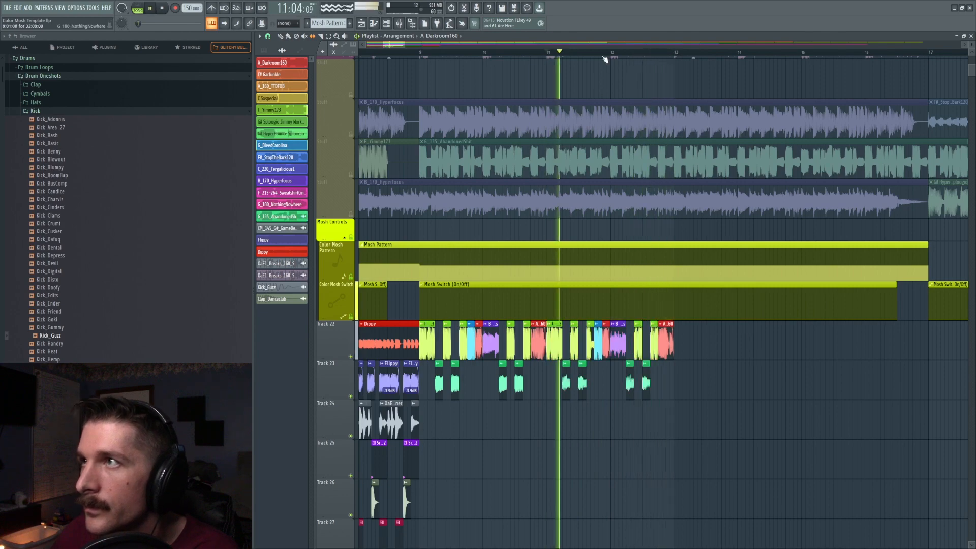
scroll(608, 108, "up", 4)
key("space")
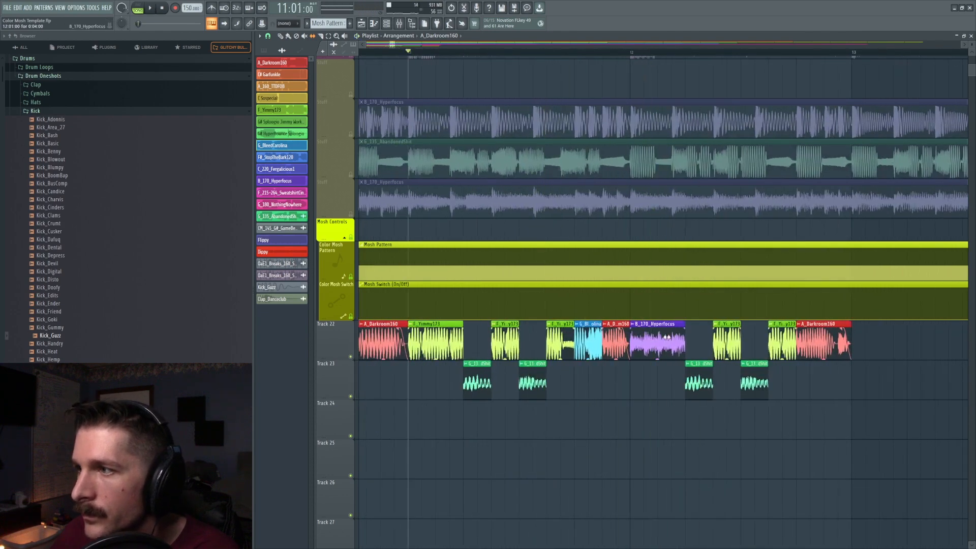
Slip the audio inside the B_170_Hyperfocus slice at bar 12, auditioning the change repeatedly from that bar
key("space")
left_click(632, 54)
key("space")
key("space")
left_click_drag(656, 345, 679, 341)
key("space")
key("space")
key("space")
key("space")
key("space")
key("space")
key("space")
key("space")
key("space")
key("space")
key("space")
key("space")
key("space")
key("space")
key("space")
key("space")
key("space")
key("space")
key("space")
key("space")
key("space")
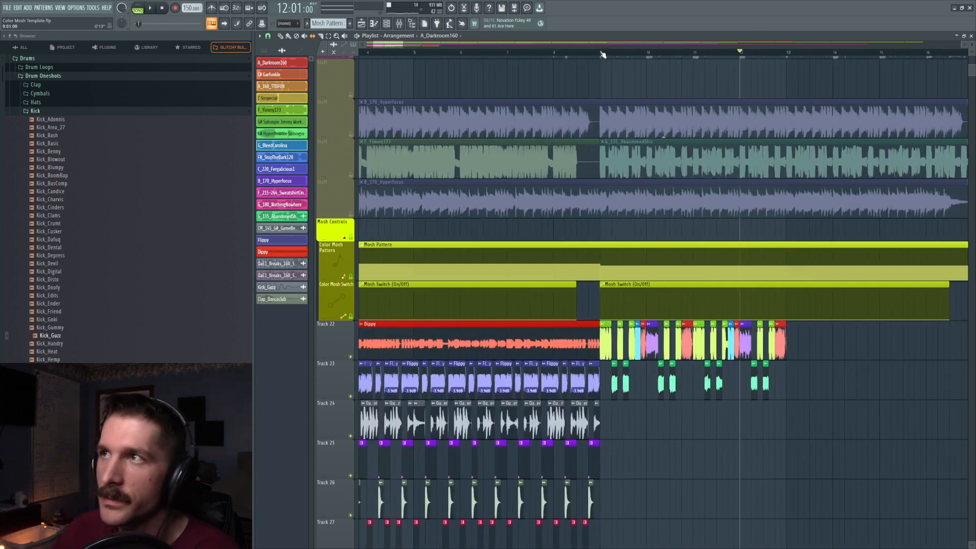
Play back the four-bar chopped pattern from bar 9 and return the play position to bar 9
left_click(601, 53)
key("space")
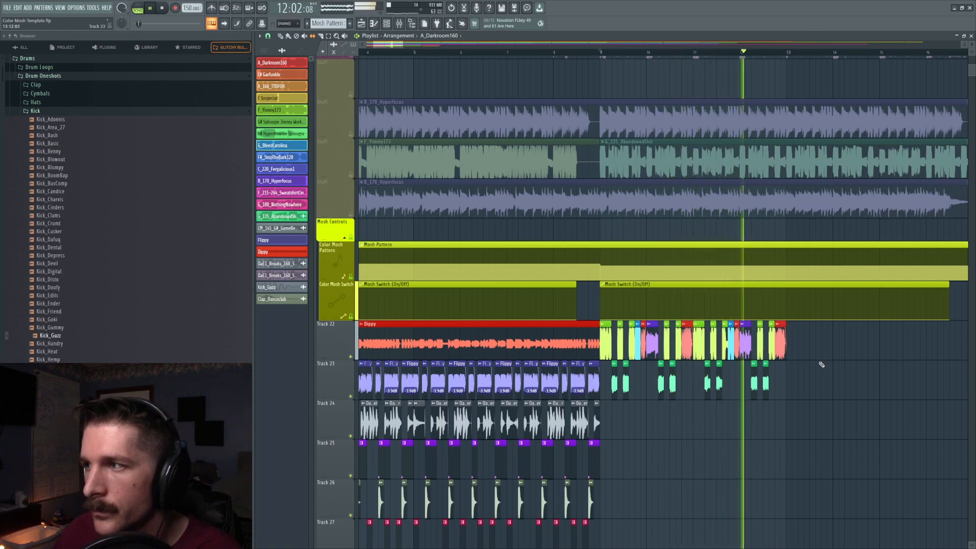
key("space")
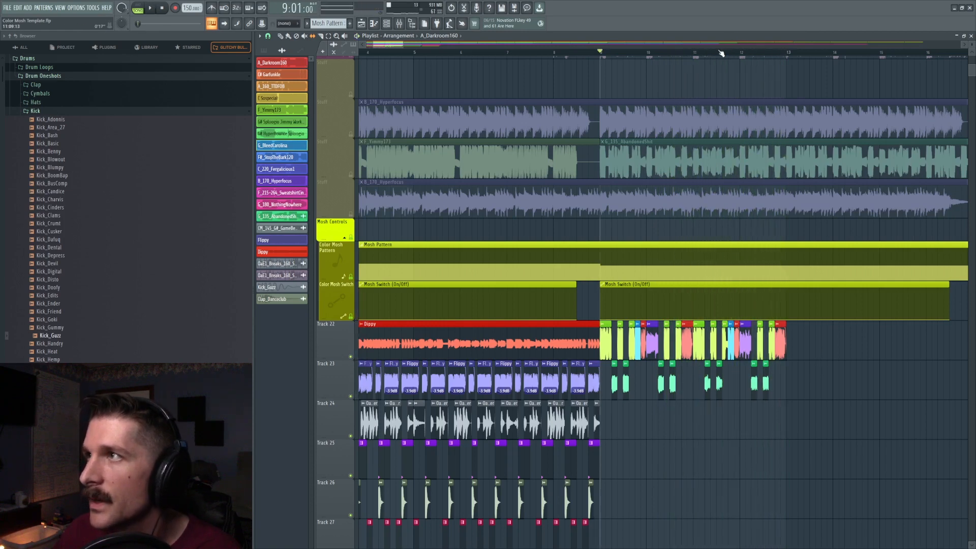
scroll(728, 86, "up", 3, "ctrl")
key("space")
key("space")
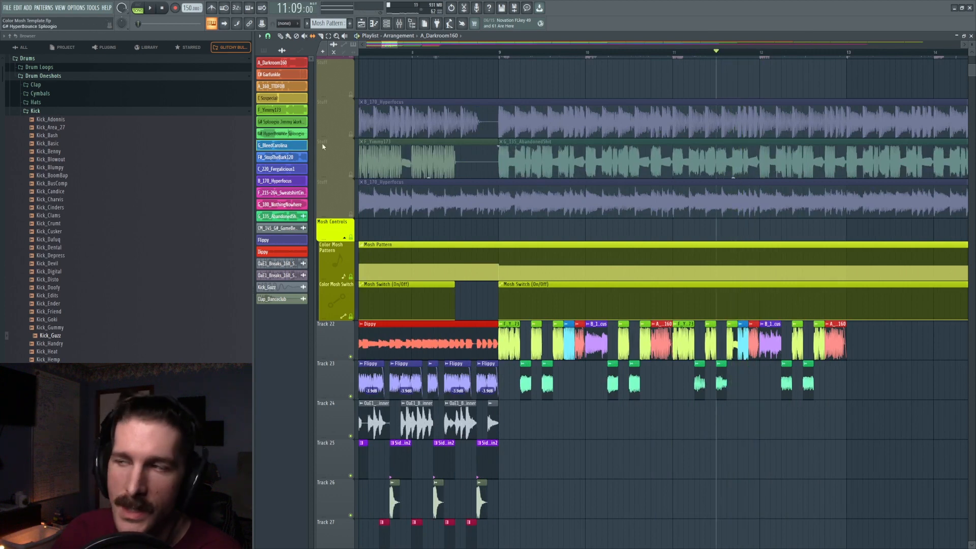
left_click(501, 52)
scroll(501, 52, "down", 2)
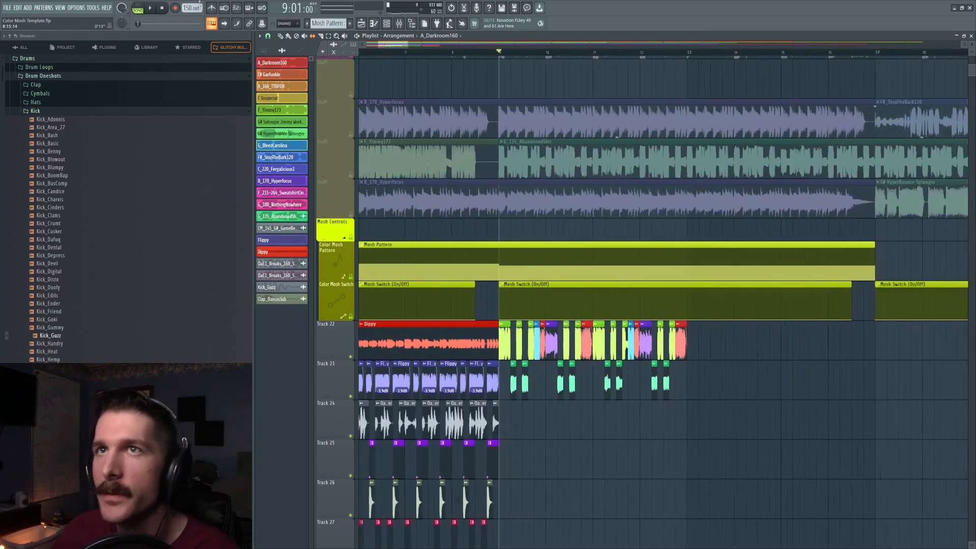
Open the project info, read the template notes on manually choosing palette slices, and close it
left_click(76, 7)
left_click(97, 74)
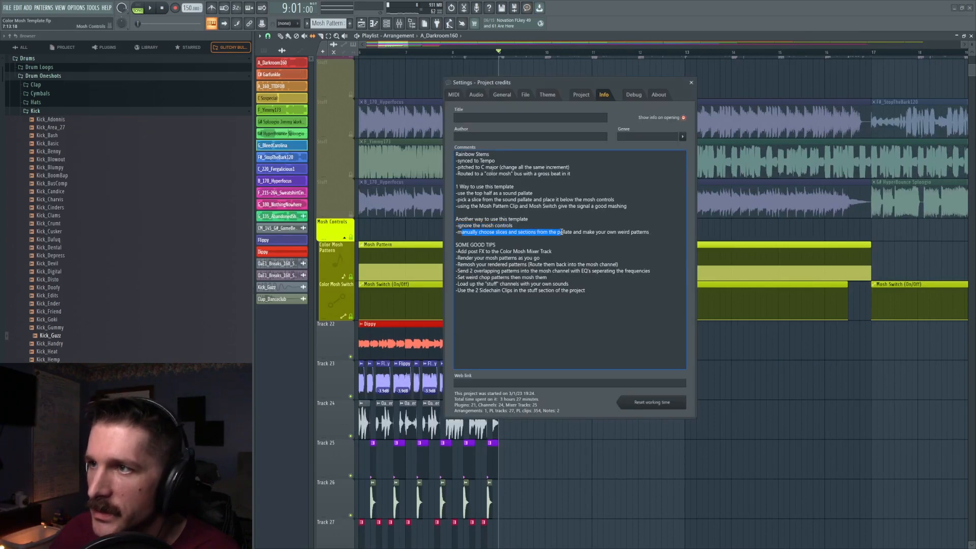
left_click(691, 82)
Trim the F_Yimmy173, G_BleedCarolina and B_170_Hyperfocus slices in bars 9 and 10 to leave gaps, undoing an unwanted cut
scroll(559, 203, "down", 3)
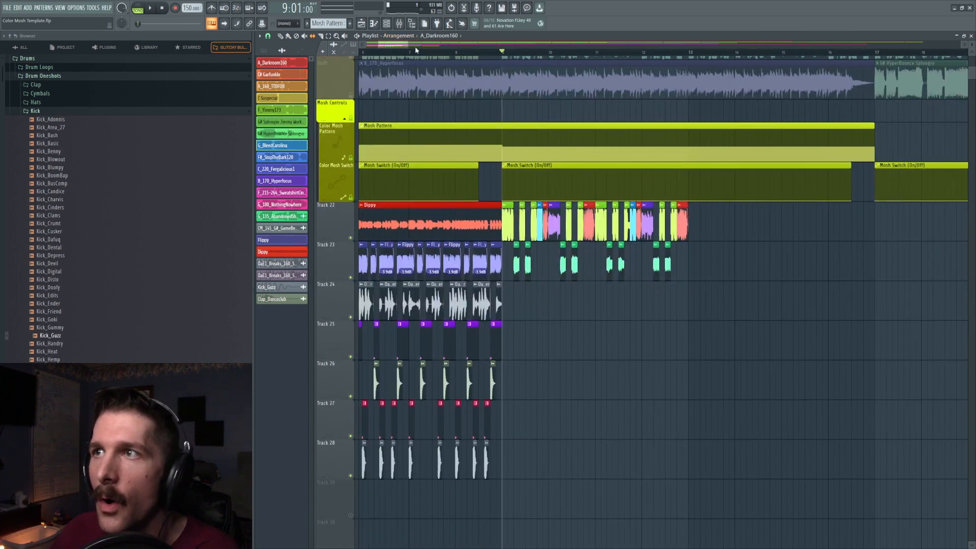
scroll(416, 50, "up", 5)
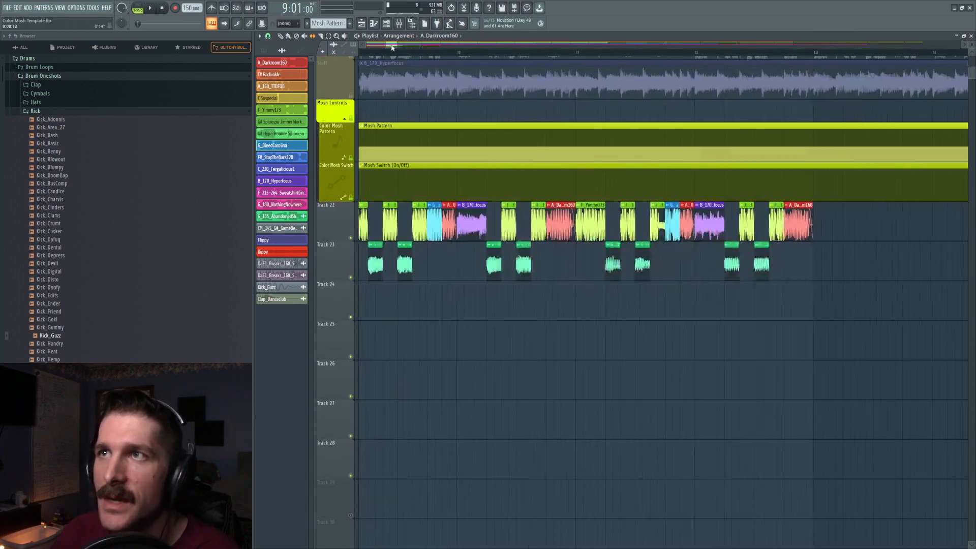
left_click_drag(392, 47, 385, 47)
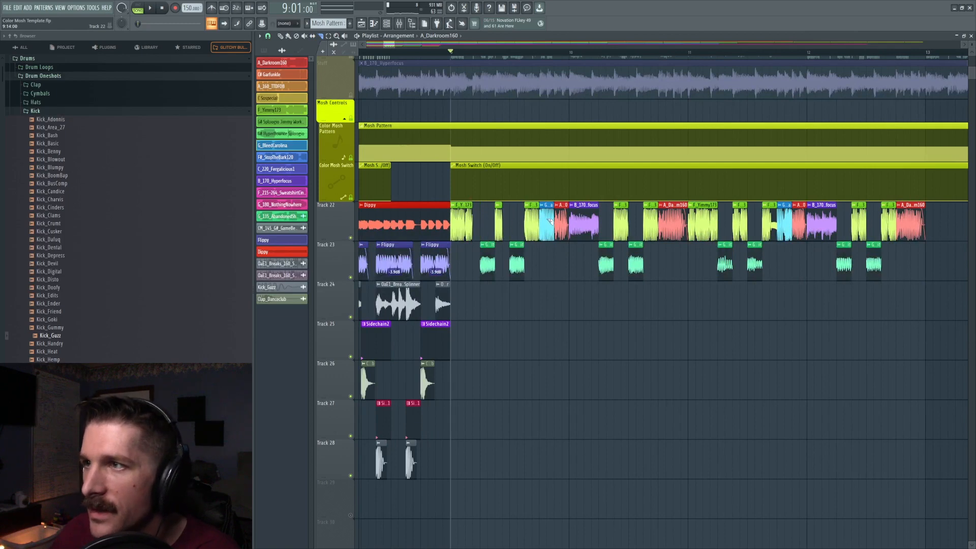
key("space")
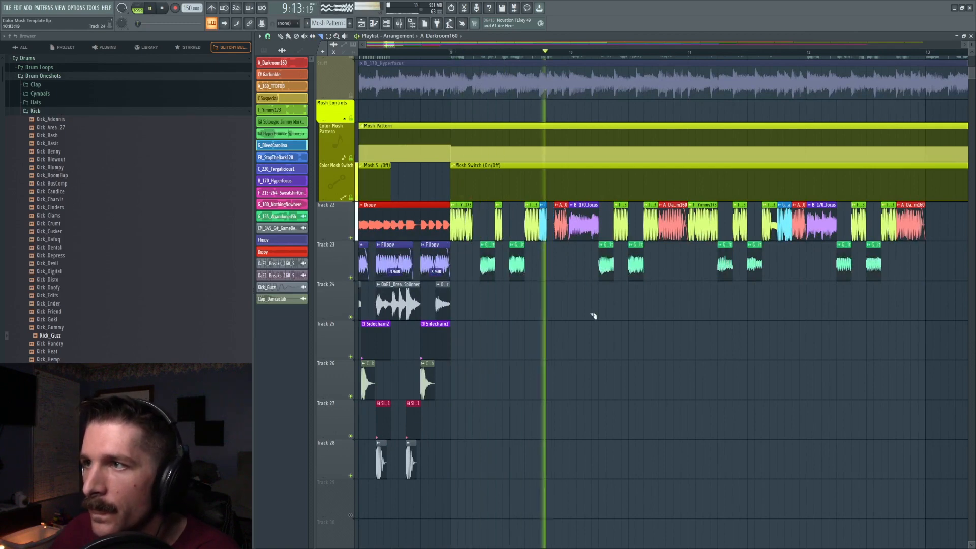
key("space")
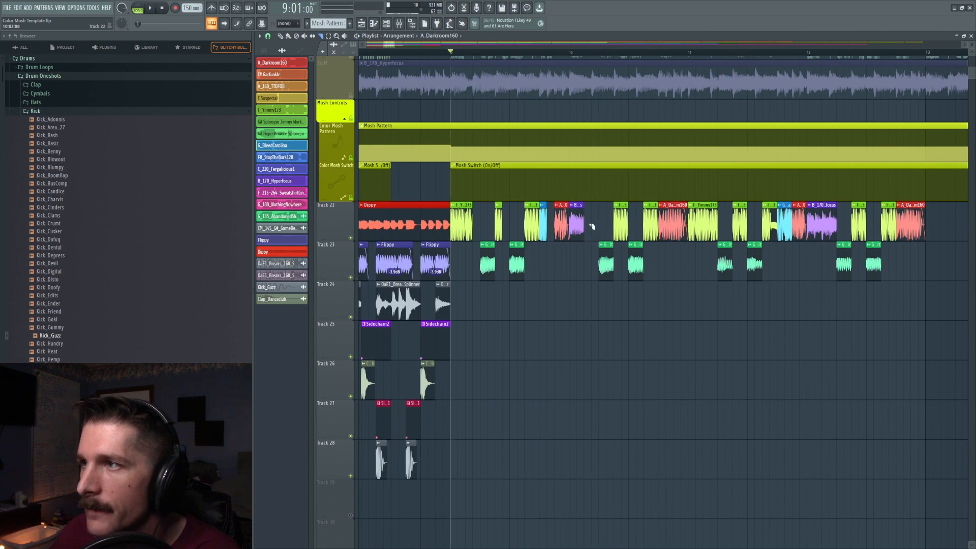
key("ctrl+z")
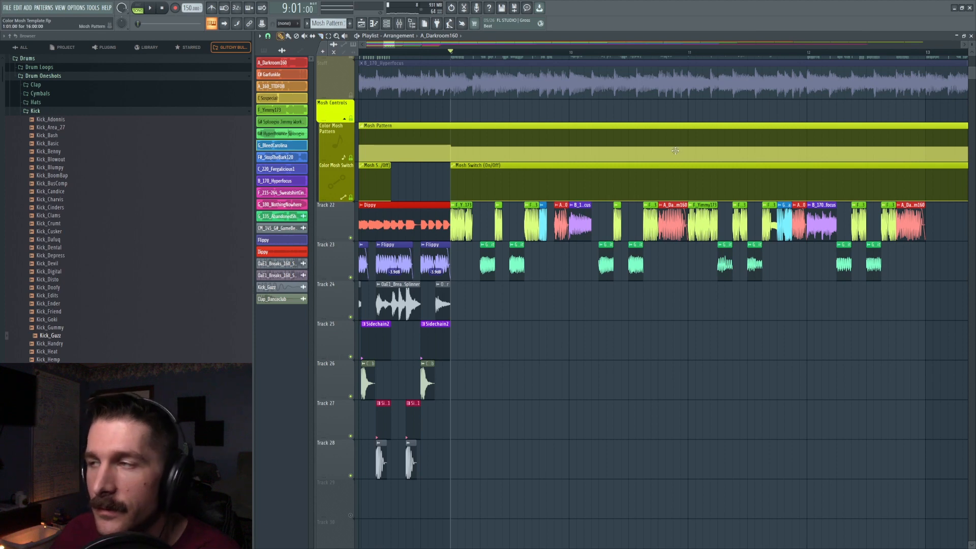
Cut the A_Darkroom160 slice at the end of bar 10 on Track 22 into two equal pieces
left_click(674, 215)
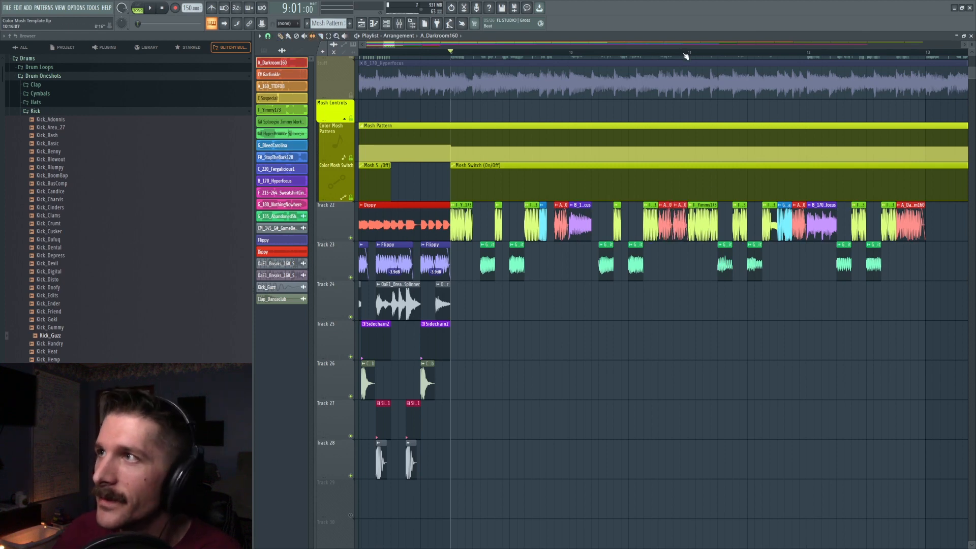
scroll(686, 56, "up", 3)
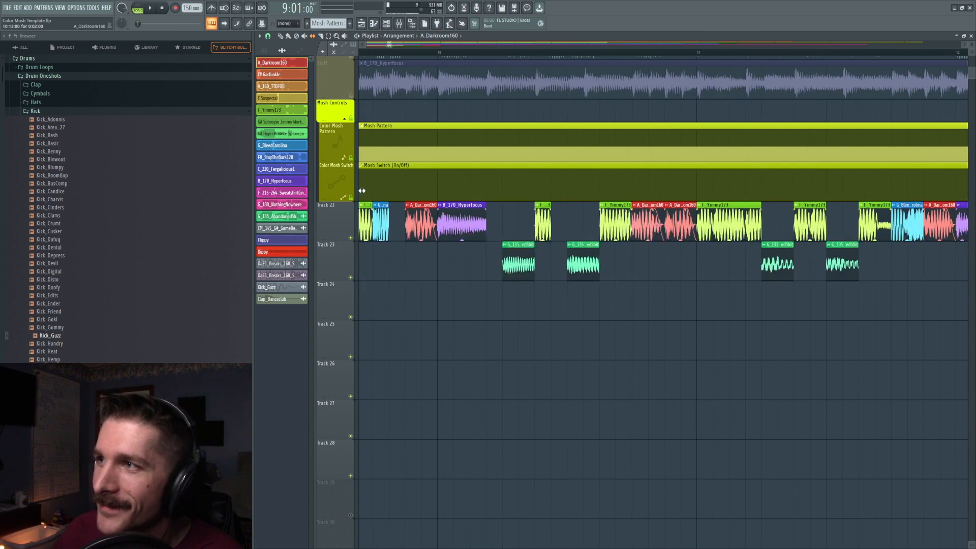
left_click(281, 36)
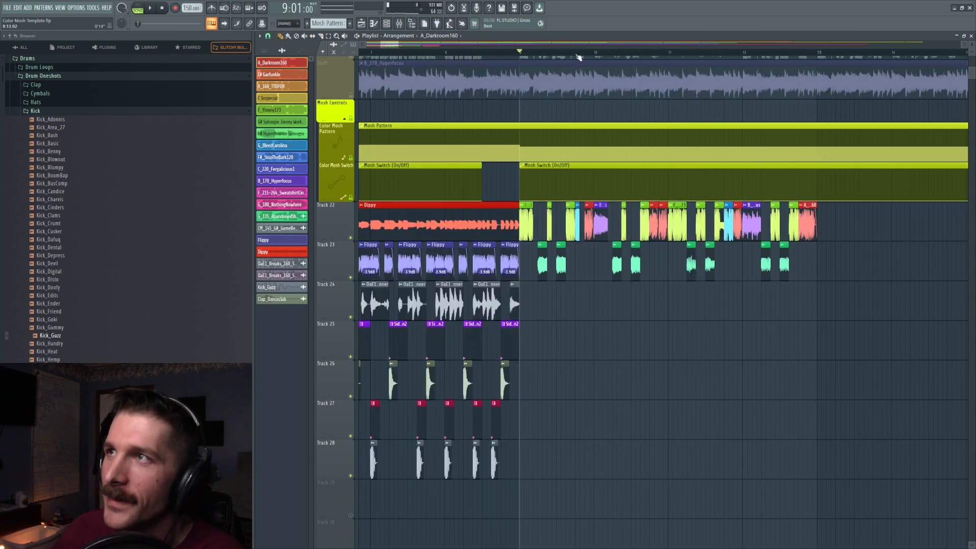
Play briefly from the F_Yimmy173 slice at bar 11, stop, and return the play position to bar 9
scroll(578, 55, "down", 2)
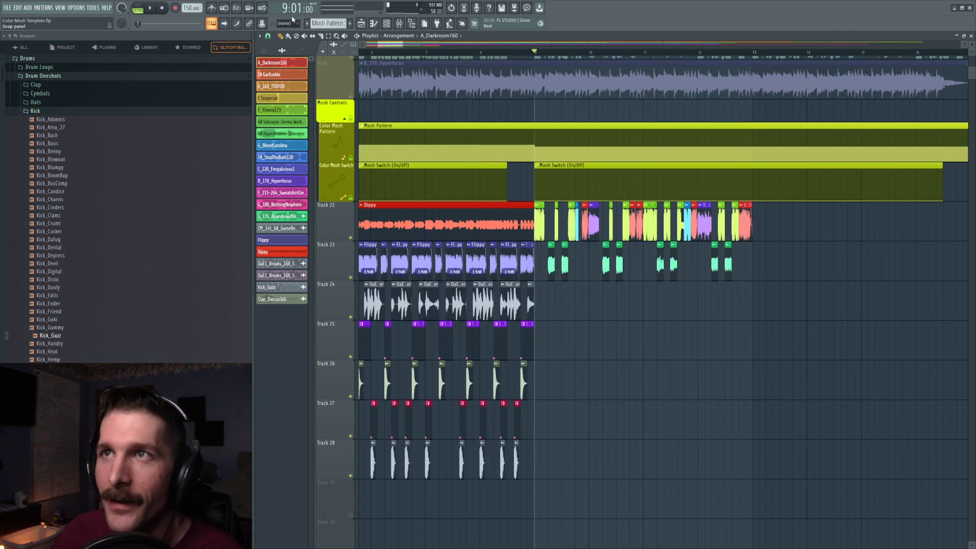
scroll(664, 58, "up", 5)
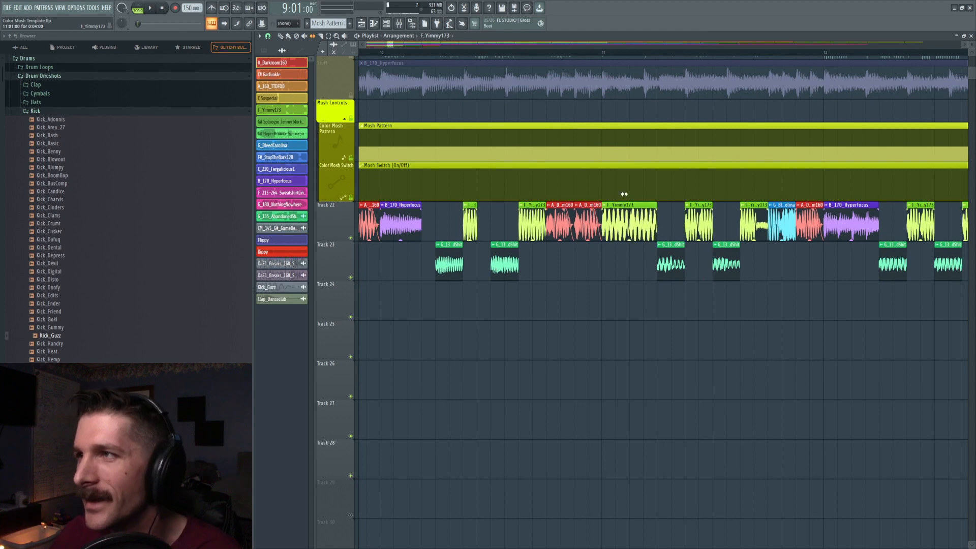
left_click(605, 59)
key("space")
key("space")
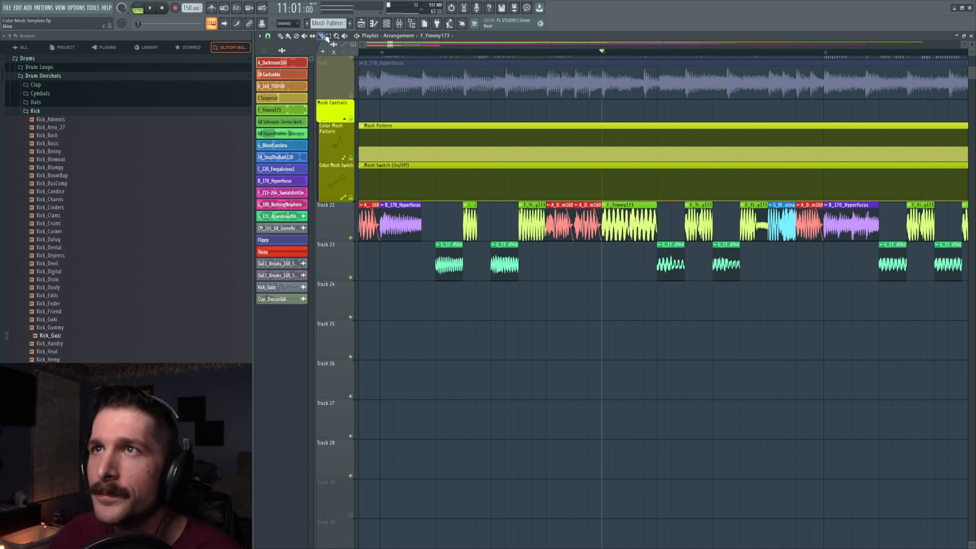
scroll(664, 60, "down", 5)
scroll(666, 56, "down", 6)
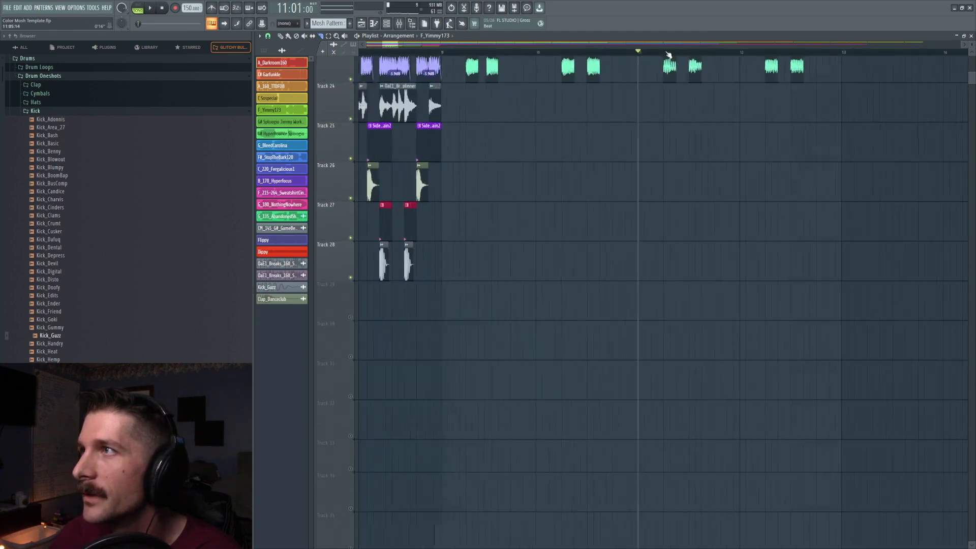
scroll(665, 60, "up", 6)
scroll(597, 56, "down", 3)
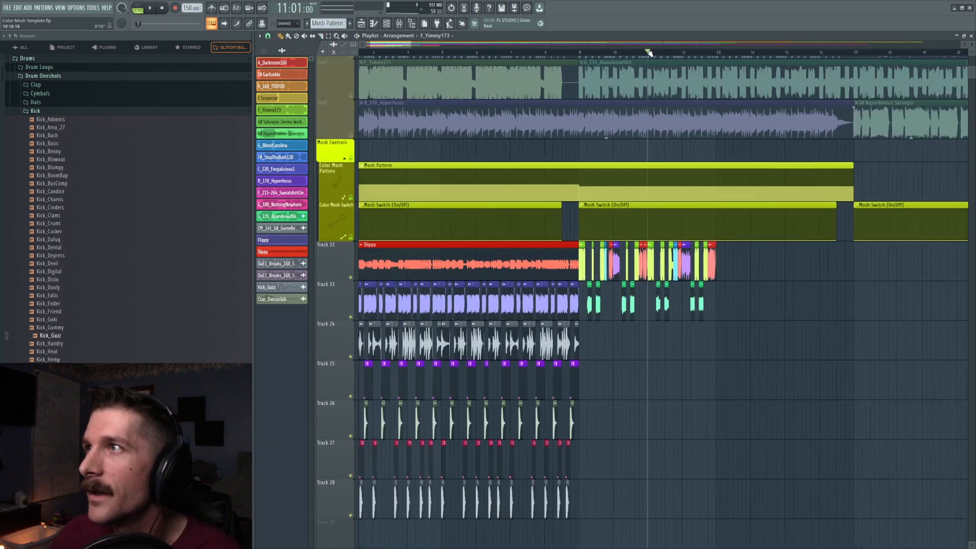
left_click(581, 53)
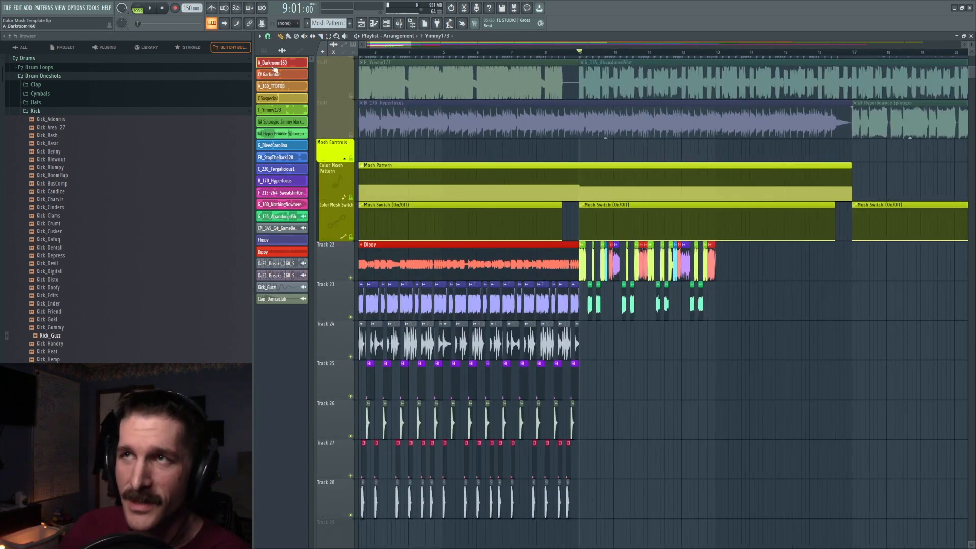
Open the channel rack, filter it to the Unsorted group to review the sidechain channels, and close it
left_click(387, 23)
left_click(475, 156)
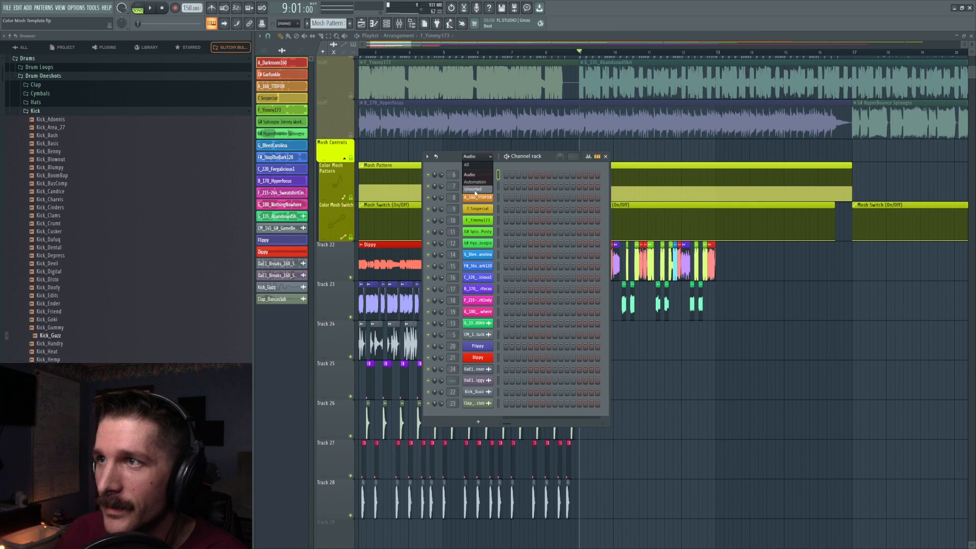
left_click(474, 189)
left_click(386, 24)
left_click_drag(390, 45, 353, 17)
left_click(386, 23)
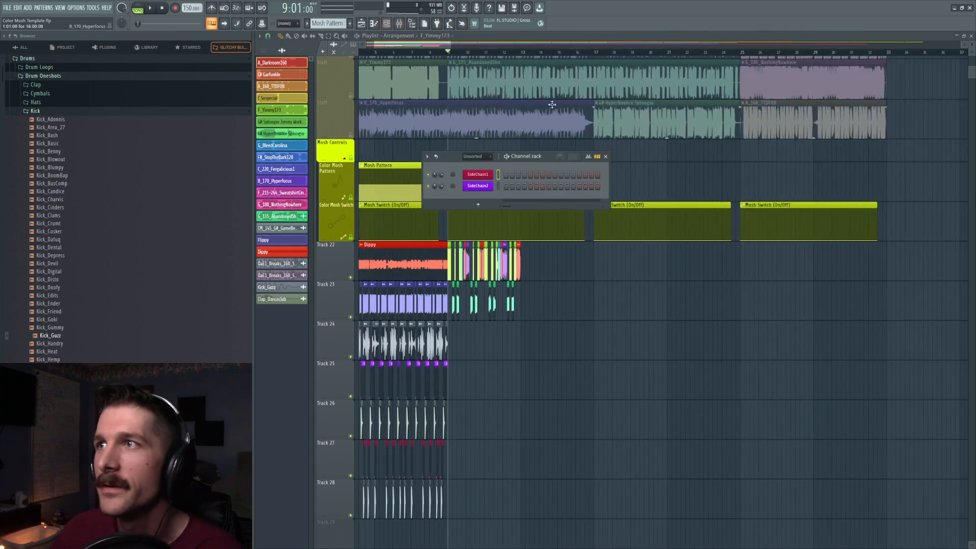
left_click(475, 157)
left_click(475, 189)
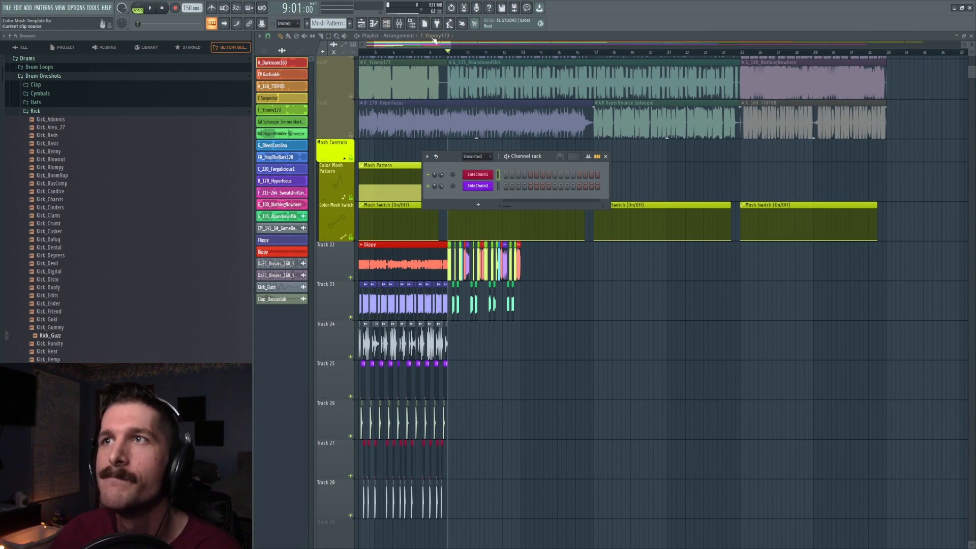
Open the project info, highlight the tip about setting weird chop patterns, and close it
left_click_drag(435, 44, 364, 30)
left_click(77, 7)
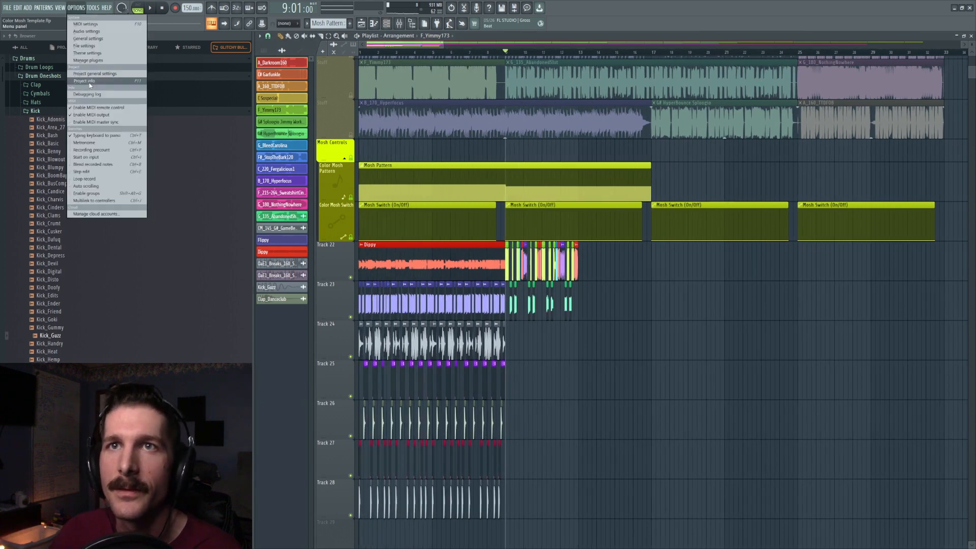
left_click(97, 82)
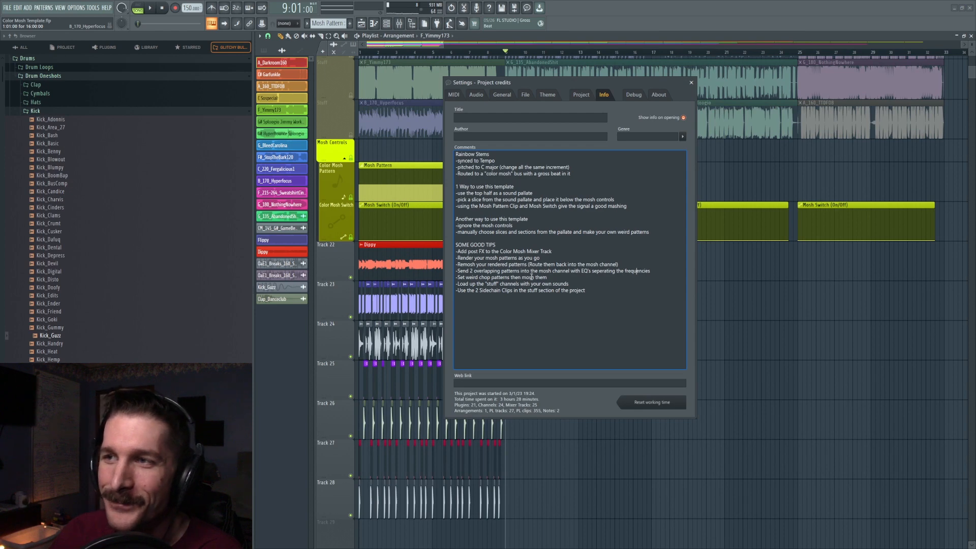
left_click_drag(458, 278, 509, 277)
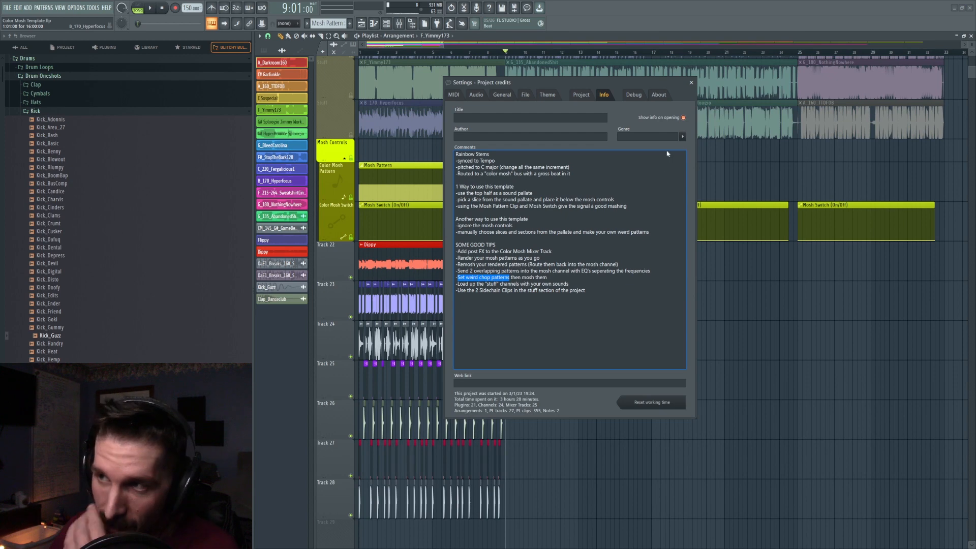
left_click(691, 82)
Select bars 9 to 12 in the playlist's timeline and change the playlist's snap setting
left_click_drag(504, 52, 580, 61)
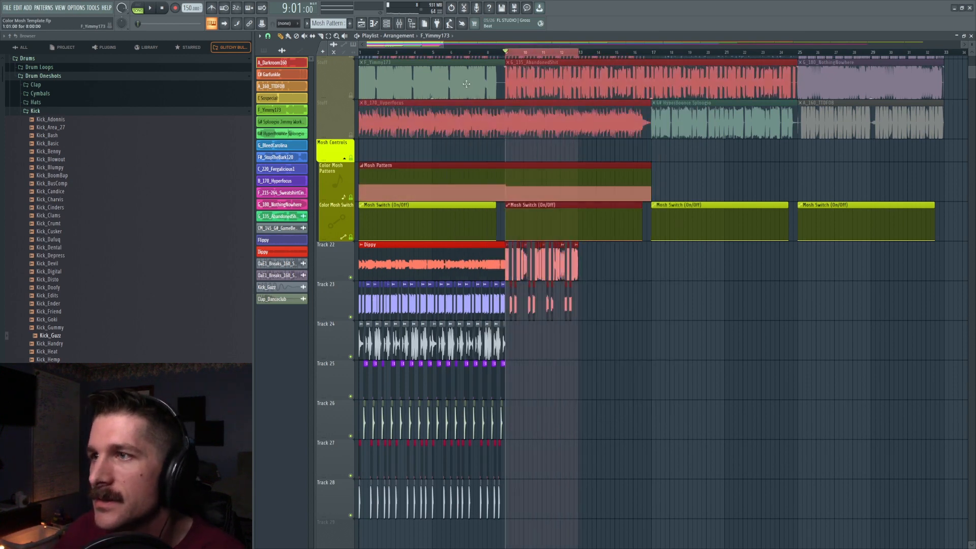
left_click(267, 36)
left_click(275, 152)
left_click(281, 37)
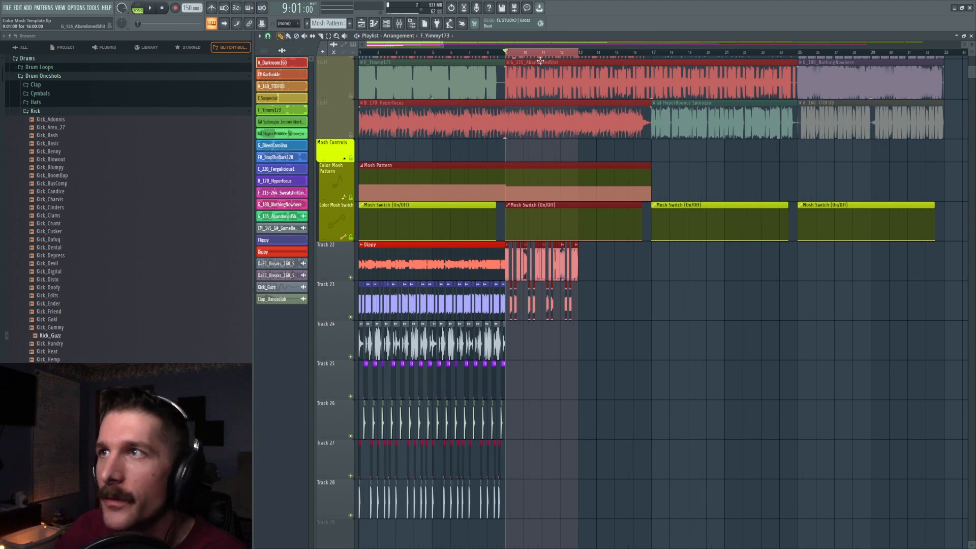
mouse_move(505, 53)
left_mouse_down()
mouse_move(490, 54)
mouse_move(505, 56)
left_mouse_up()
Draw differing Gross Beat time slot levels for bars 11 to 15 in the Mosh Pattern and play back the result from bar 9
scroll(505, 57, "up", 3)
left_click_drag(506, 240, 507, 208)
double_click(508, 193)
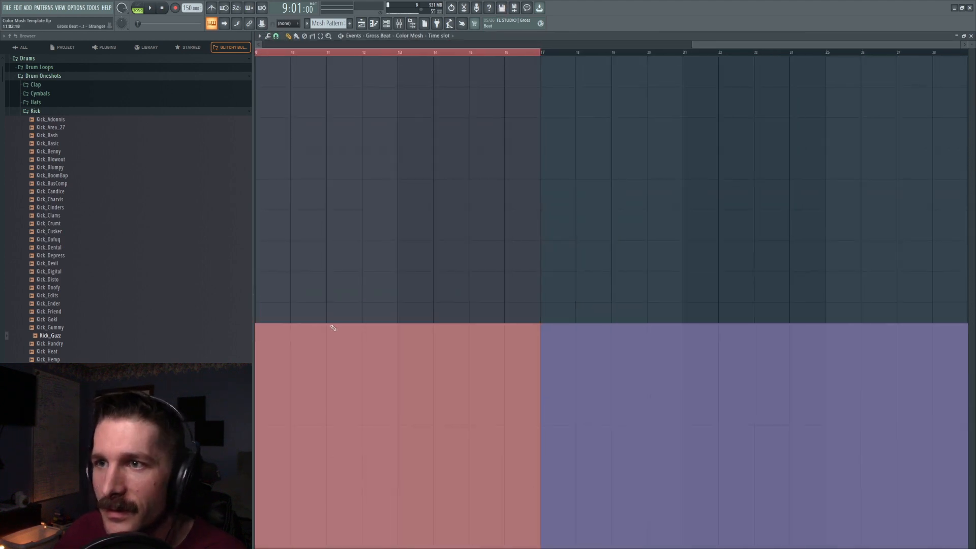
left_click(338, 351)
left_click(398, 184)
left_click(443, 324)
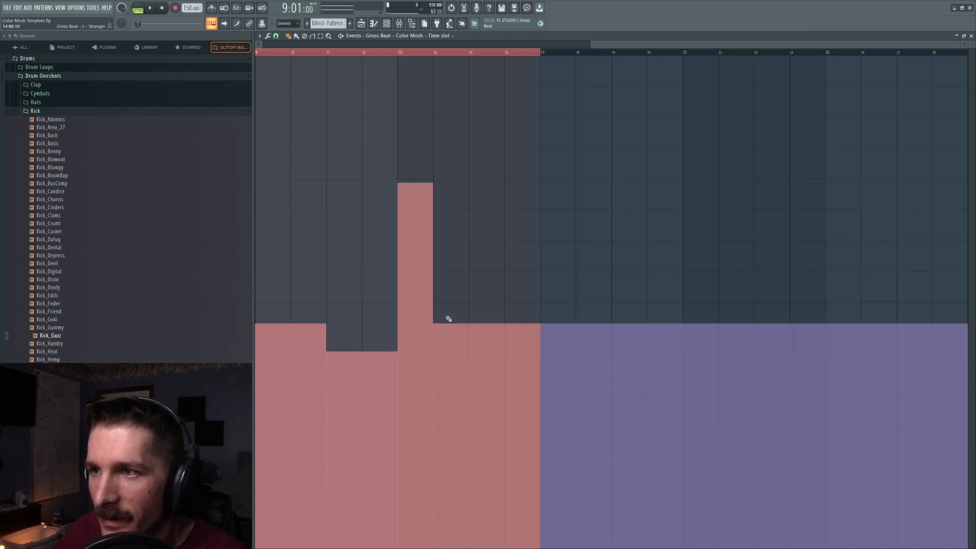
left_click(471, 142)
left_click(333, 253)
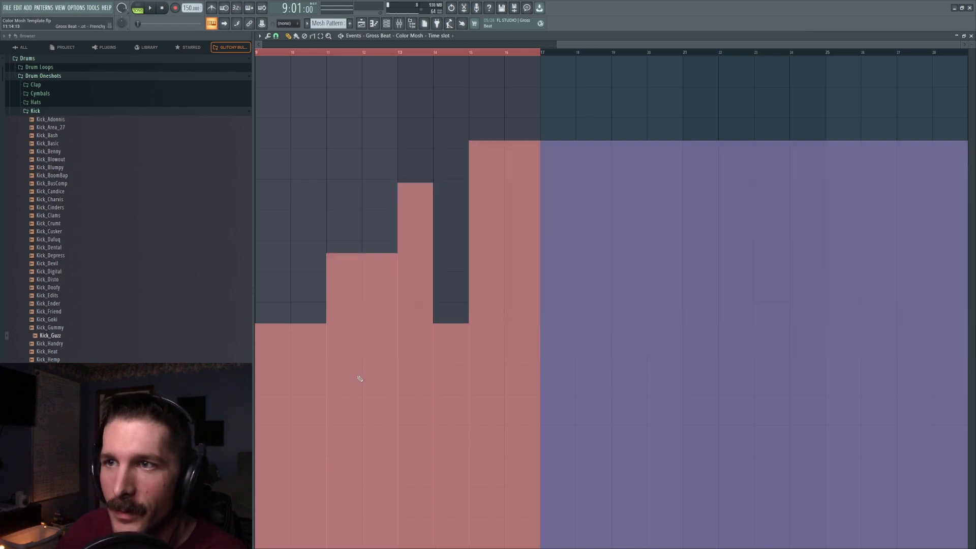
left_click(362, 394)
left_click(361, 23)
key("space")
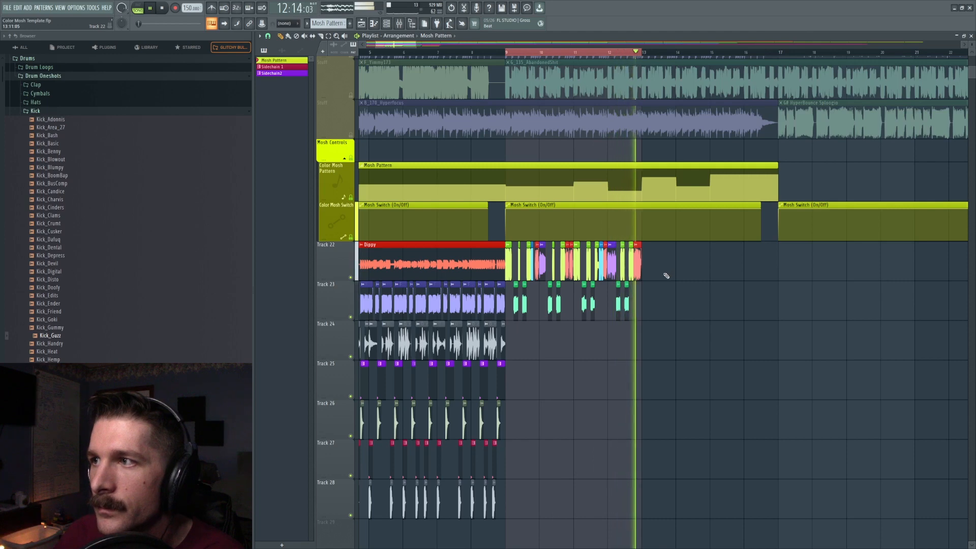
key("space")
Reopen the Mosh Pattern events, set bar 9 to the Progression slot and bar 10 to a lower slot, and audition them
double_click(536, 185)
left_click(272, 182)
key("space")
left_click(311, 337)
key("space")
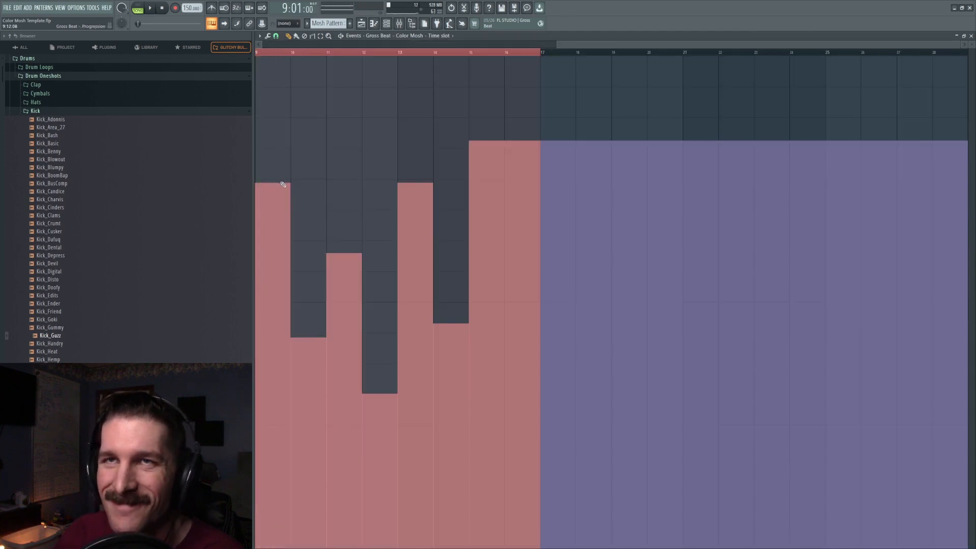
Redraw the Mosh Pattern with a mid-height slot in bar 9 and a higher one in bar 10, auditioning from bar 9
key("ctrl+z")
mouse_move(293, 190)
left_mouse_down()
mouse_move(305, 198)
mouse_move(304, 323)
left_mouse_up()
left_click_drag(269, 203, 276, 239)
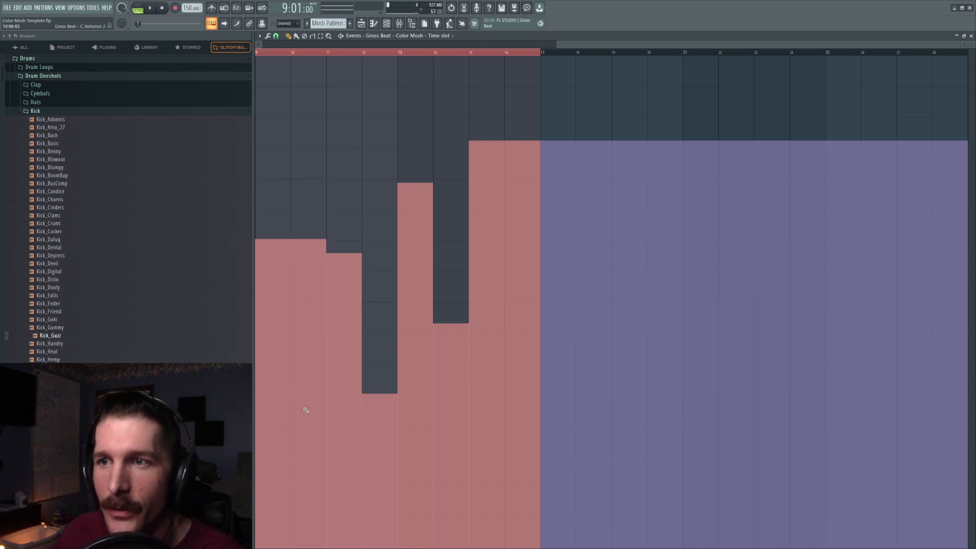
left_click(308, 435)
key("space")
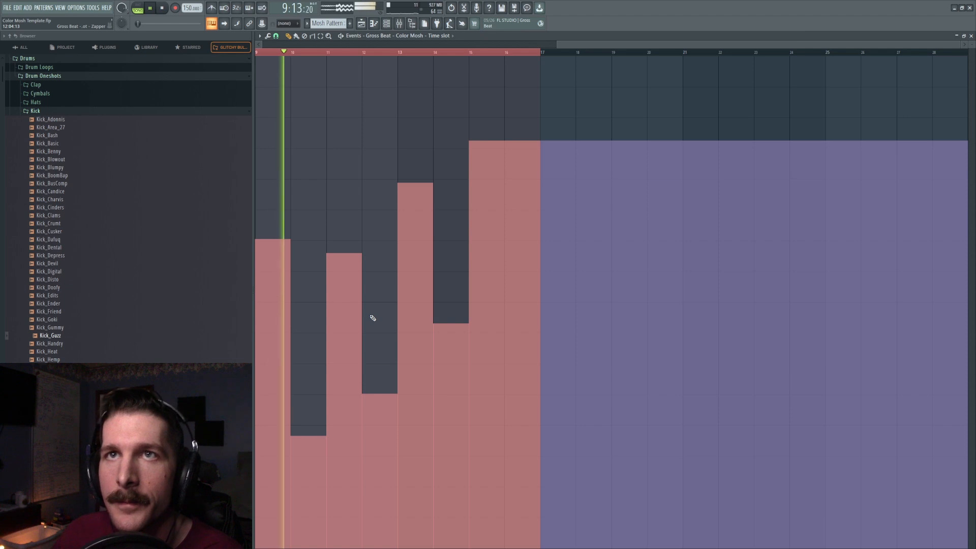
left_click(306, 128)
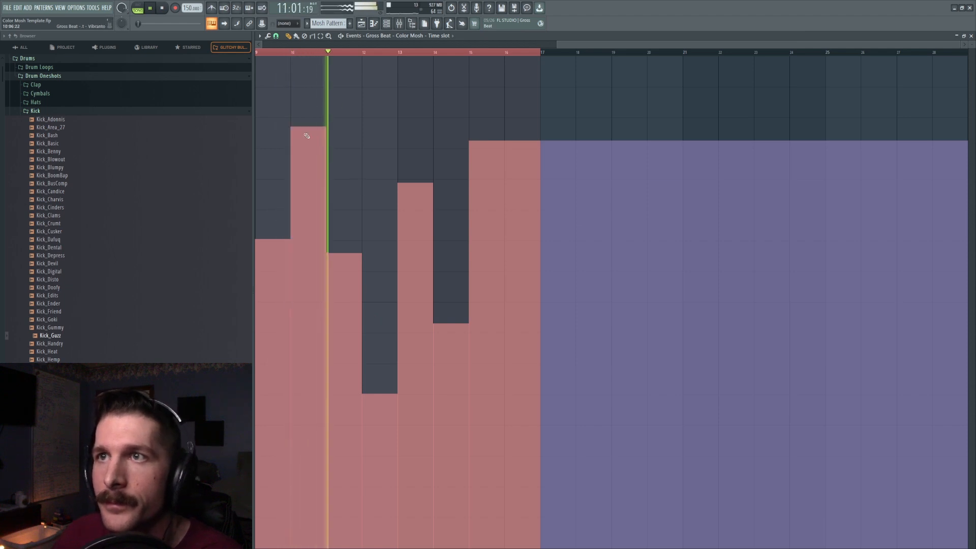
key("Escape")
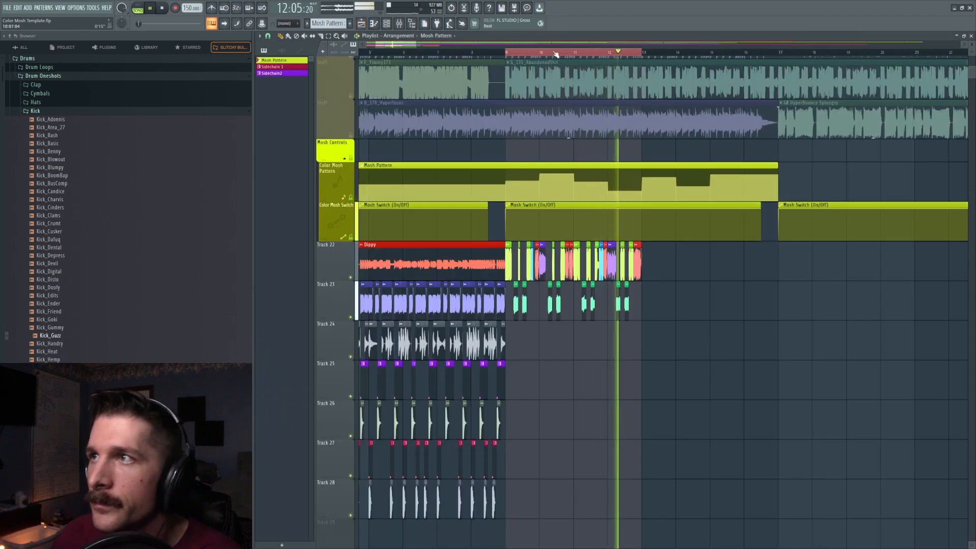
key("space")
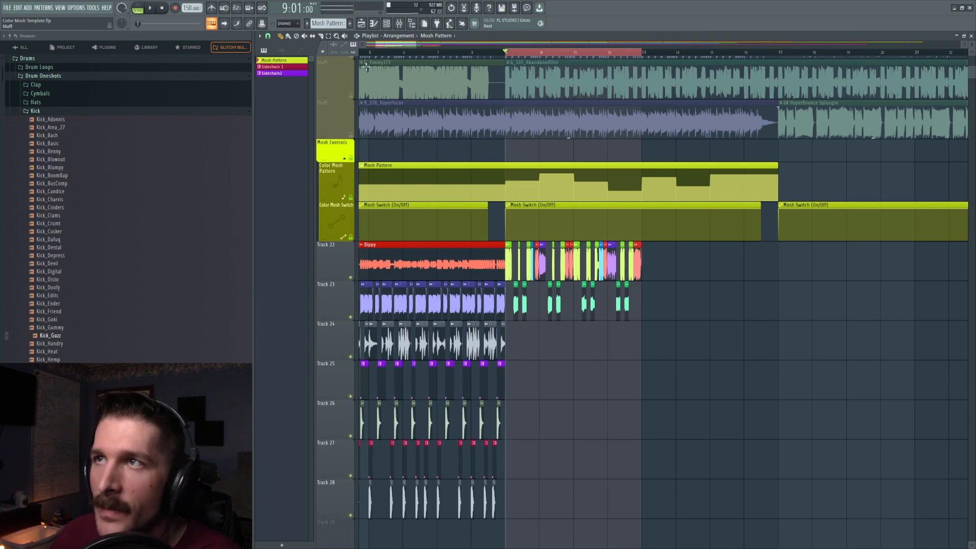
Reread the project info notes on the template's two workflows and loading sounds into the "stuff" channels, and close them
left_click(76, 8)
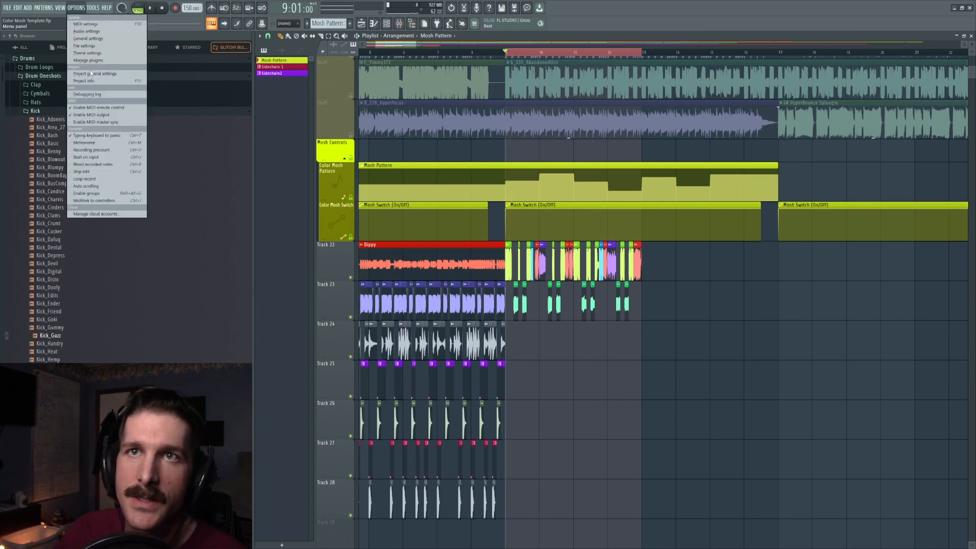
left_click(93, 80)
left_click_drag(459, 220, 555, 238)
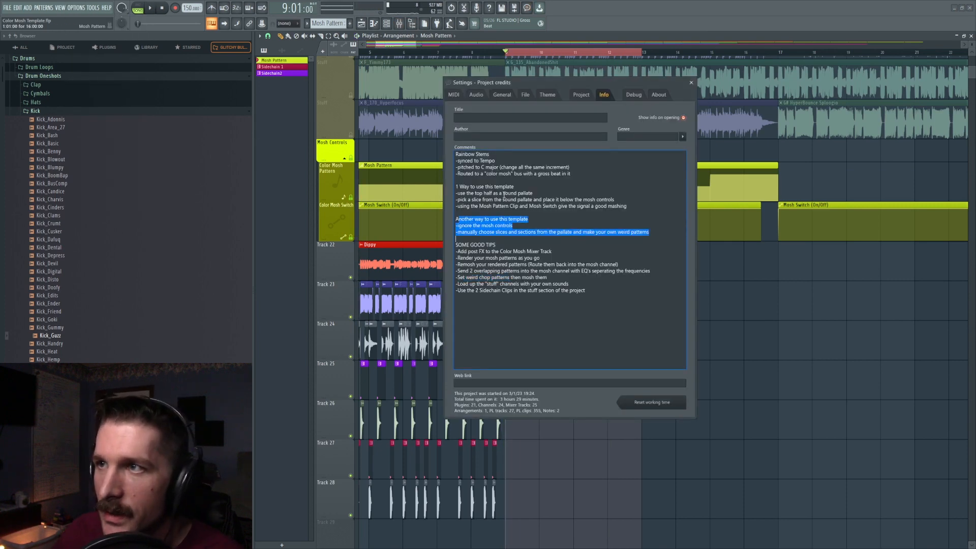
left_click_drag(503, 194, 457, 167)
left_click_drag(507, 219, 498, 230)
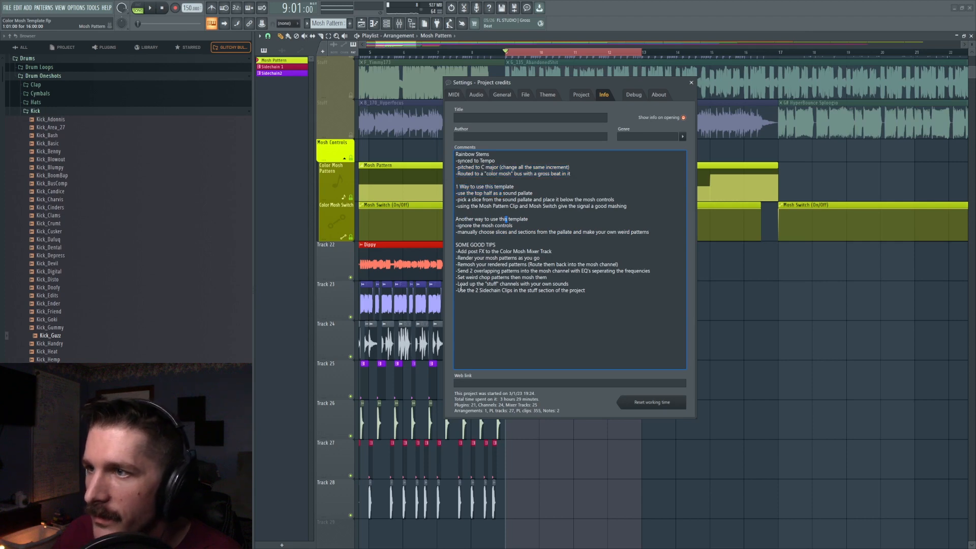
left_click_drag(459, 286, 579, 286)
left_click(583, 286)
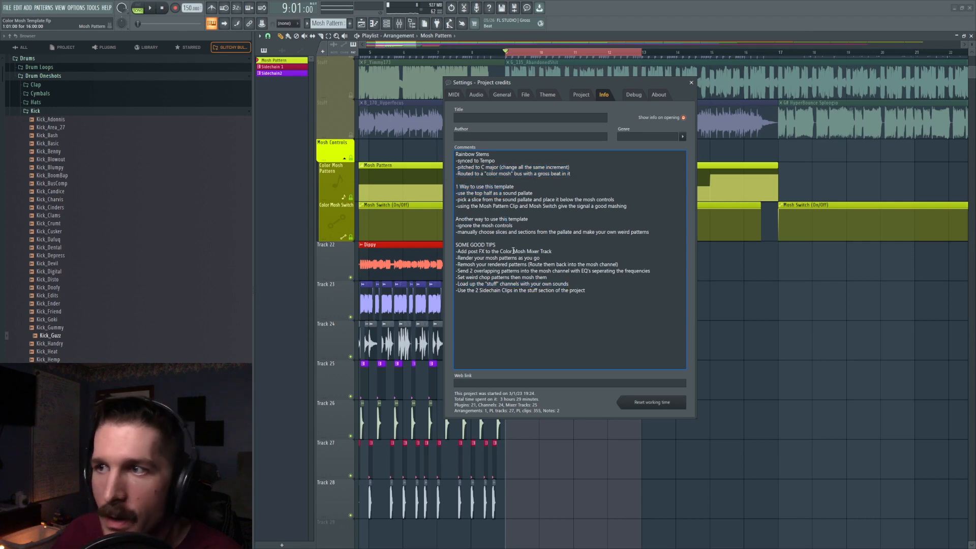
left_click(691, 82)
Review the Stuff tracks, reopen the project info, and audition the Kick_Devil and Kick_Depress samples
scroll(405, 57, "down", 5)
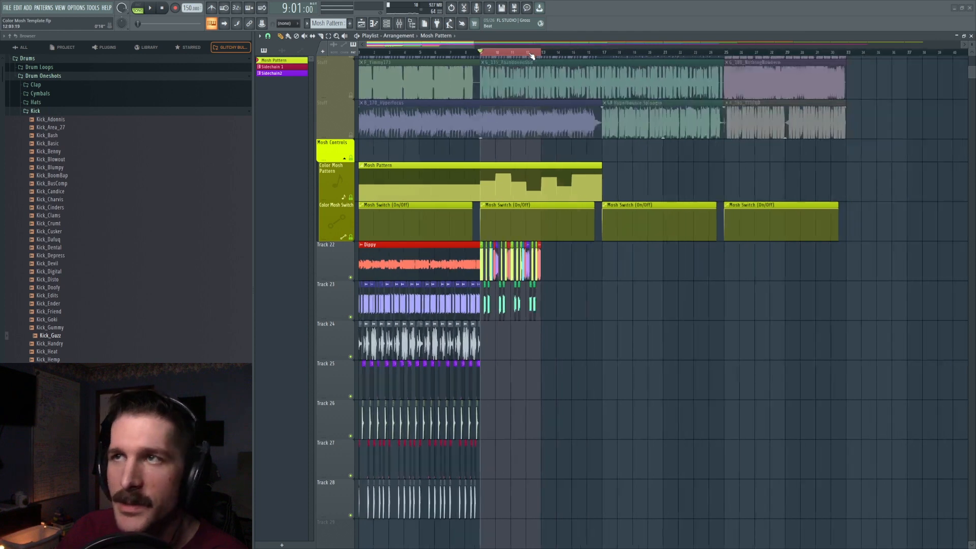
scroll(386, 152, "up", 4)
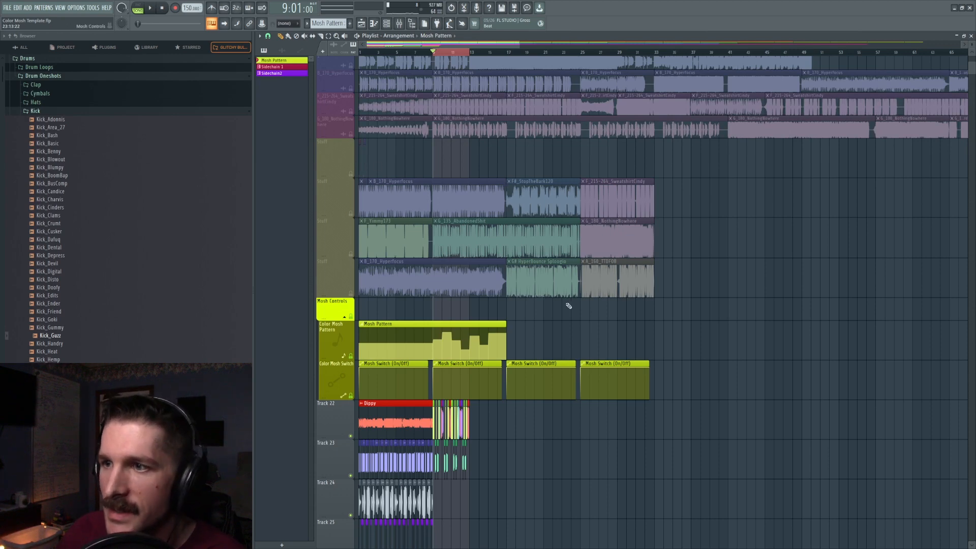
left_click(76, 7)
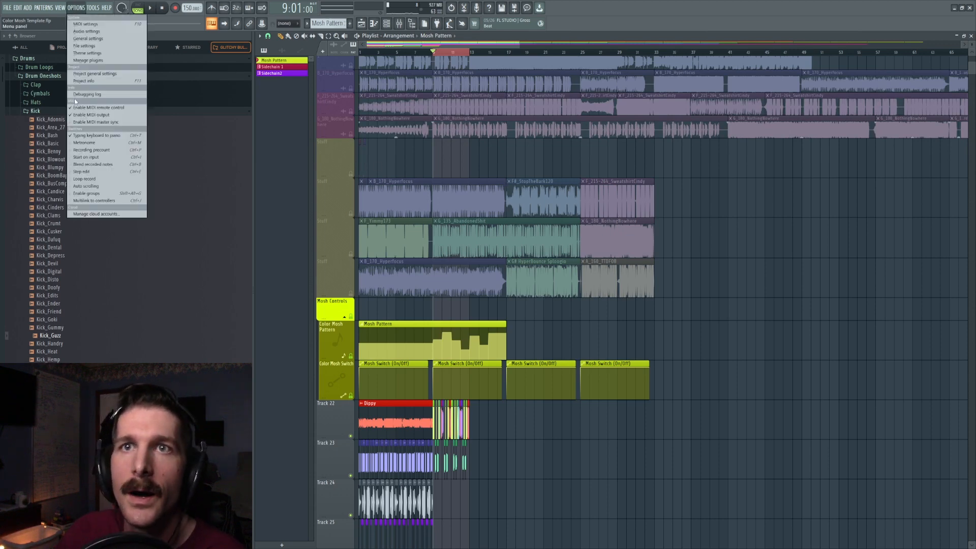
left_click(84, 81)
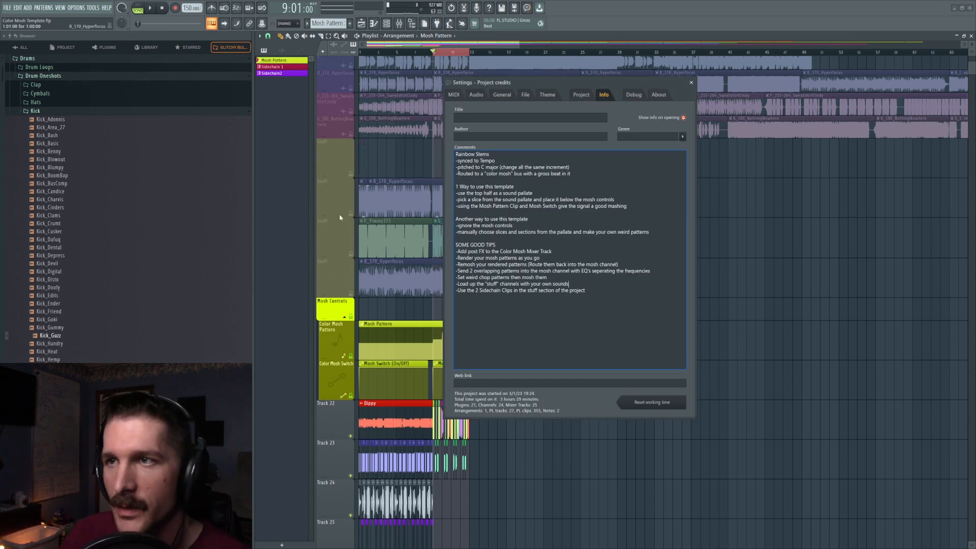
left_click(70, 264)
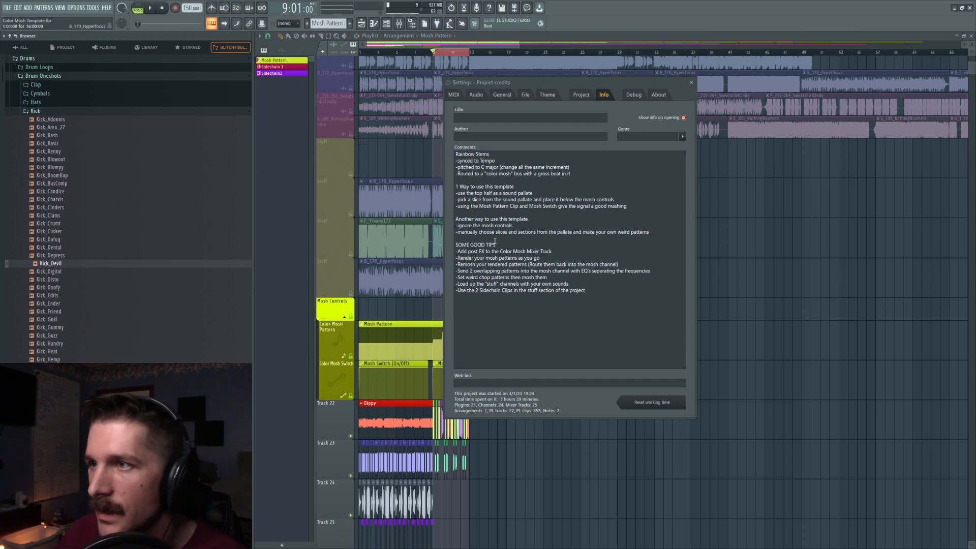
left_click(56, 255)
Save the project, highlight the tip about using the 2 Sidechain Clips, and close the project info
key("ctrl+s")
left_click_drag(460, 290, 593, 295)
left_click(596, 294)
left_click(691, 82)
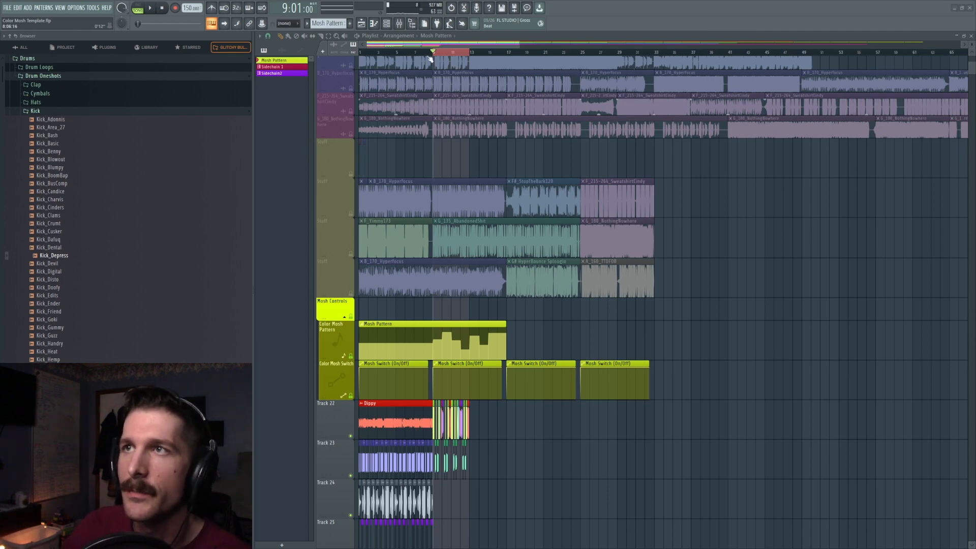
Set the playlist's timeline selection to bars 1 to 12 and deselect the clips
scroll(427, 55, "up", 4)
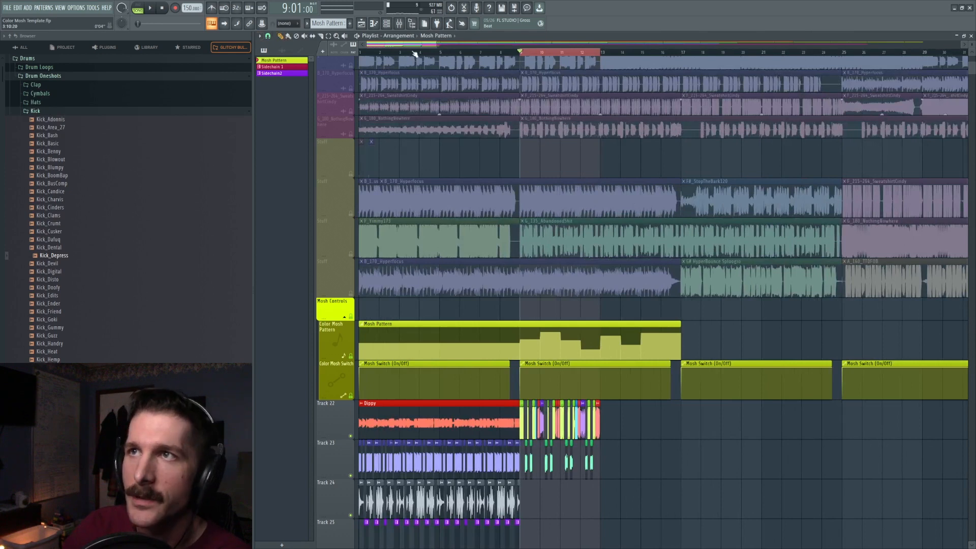
left_click_drag(415, 54, 327, 54)
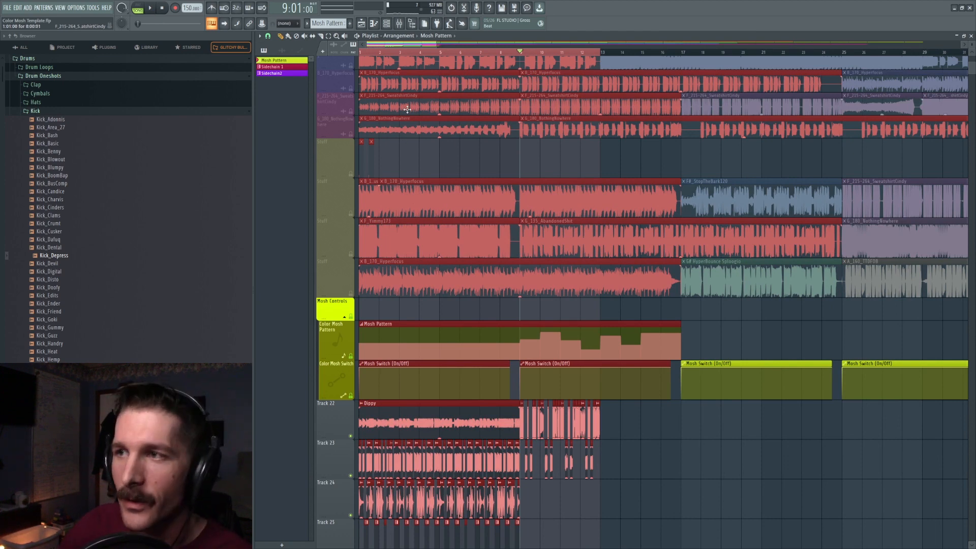
left_click(673, 304, "ctrl")
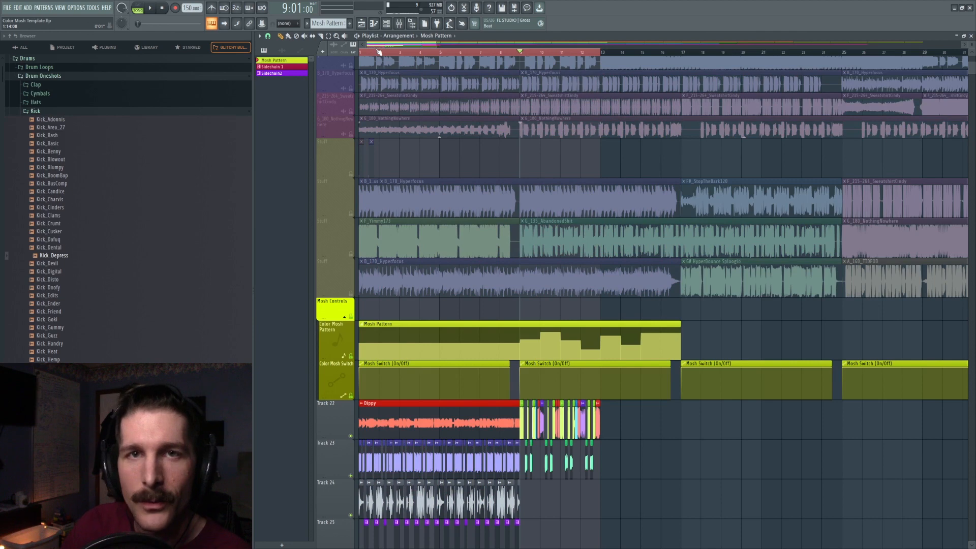
scroll(401, 53, "down", 2)
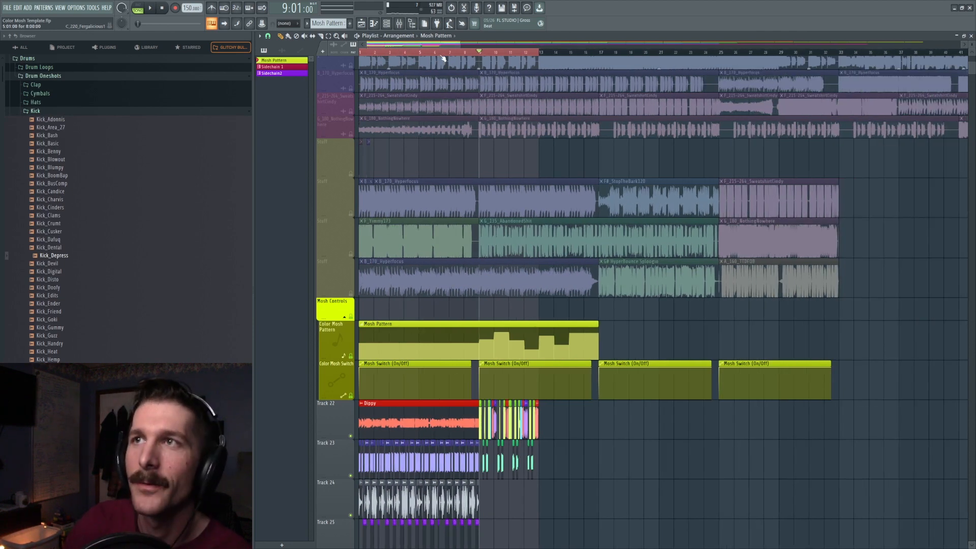
scroll(392, 48, "up", 2)
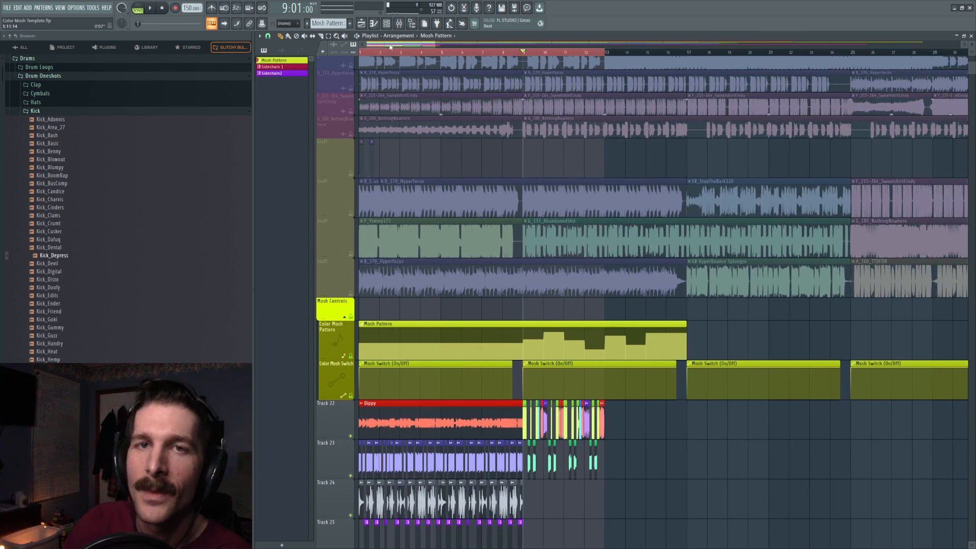